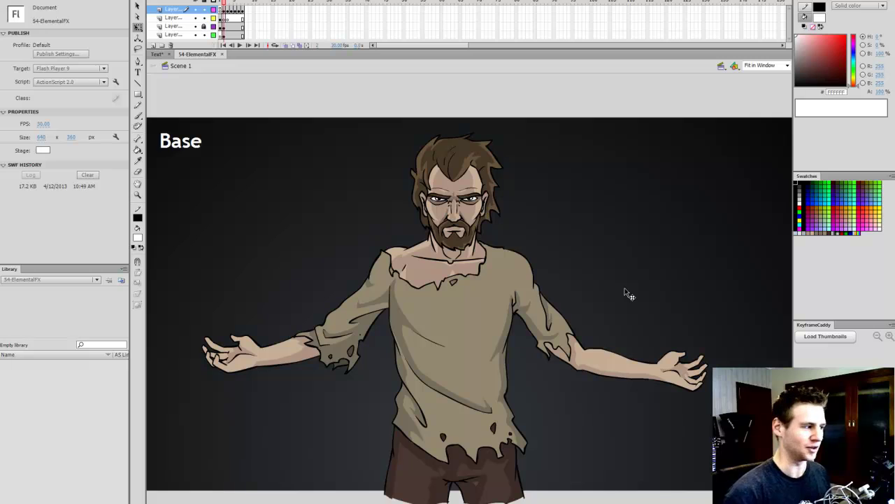
Duplicate the character artwork in place onto the layer above it at the Fire frame, with the whole copy selected
click(226, 17)
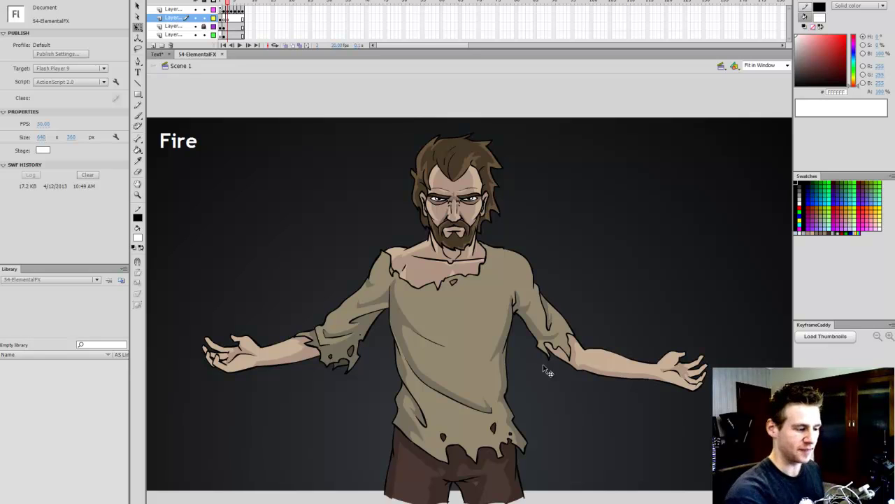
key(z)
click(472, 280)
click(787, 65)
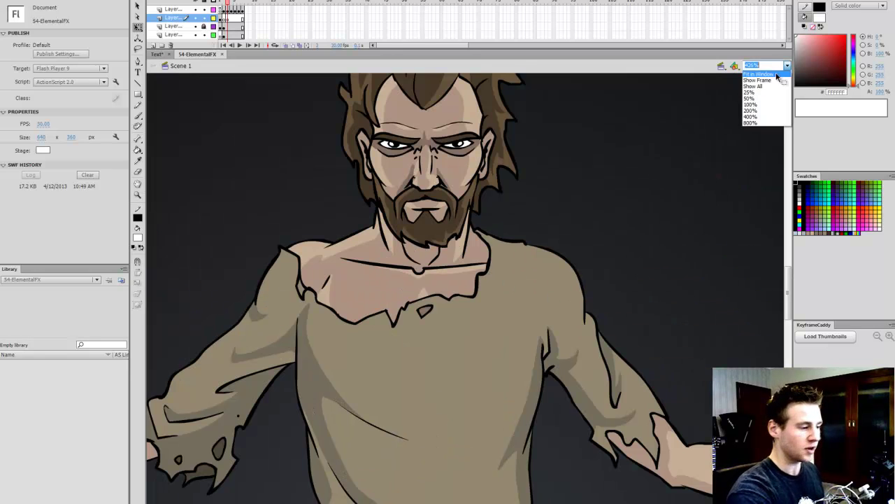
click(756, 73)
click(227, 27)
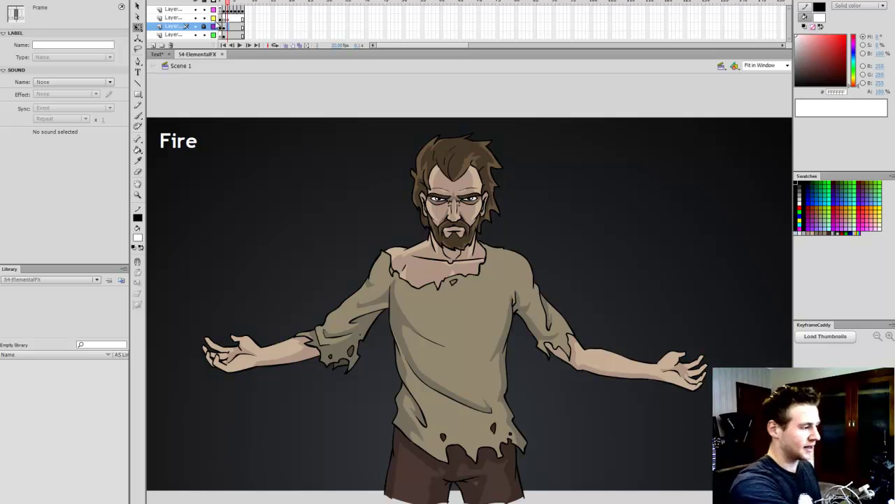
click(227, 27)
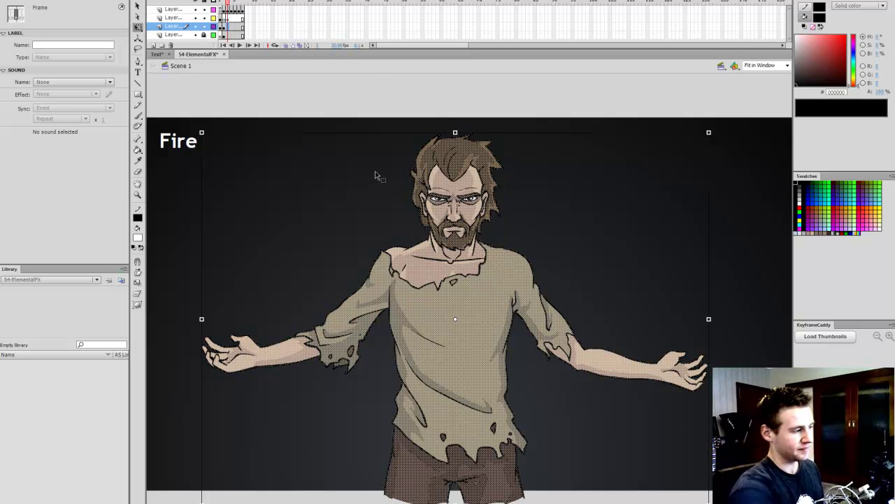
click(229, 19)
key(ctrl+a)
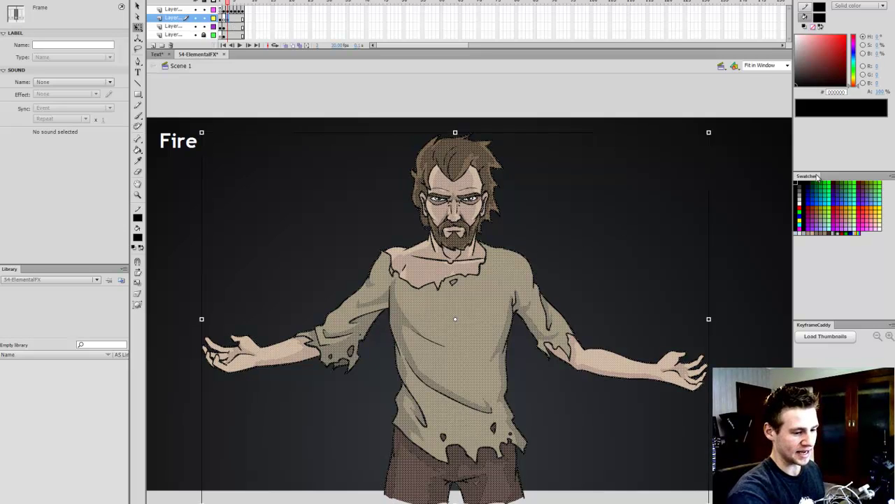
Fill the duplicated character with solid red FF0000 and display its layer as outlines
click(801, 200)
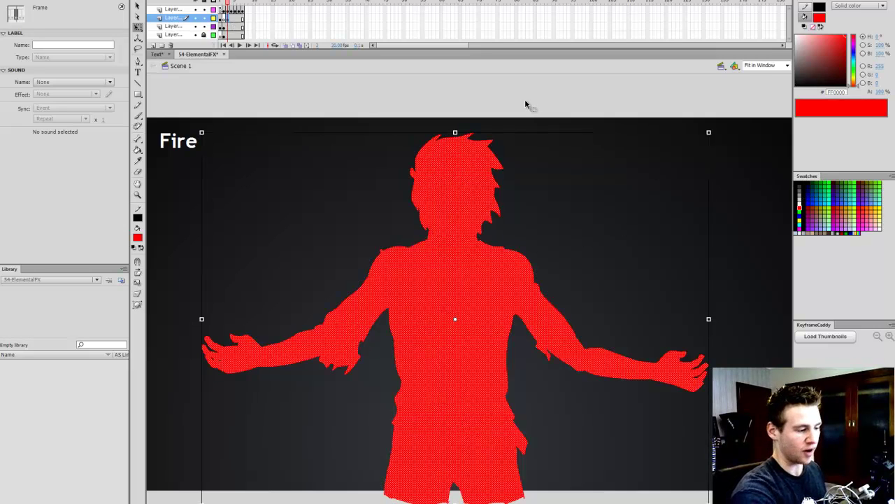
click(356, 262)
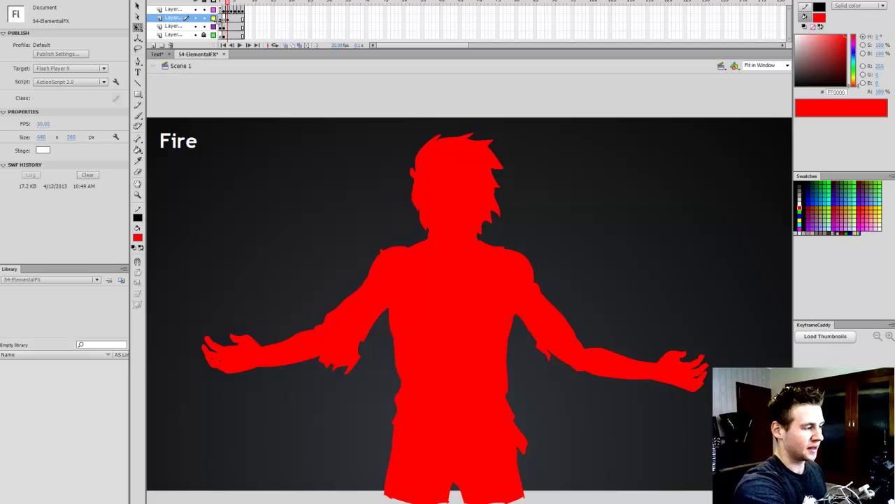
click(214, 18)
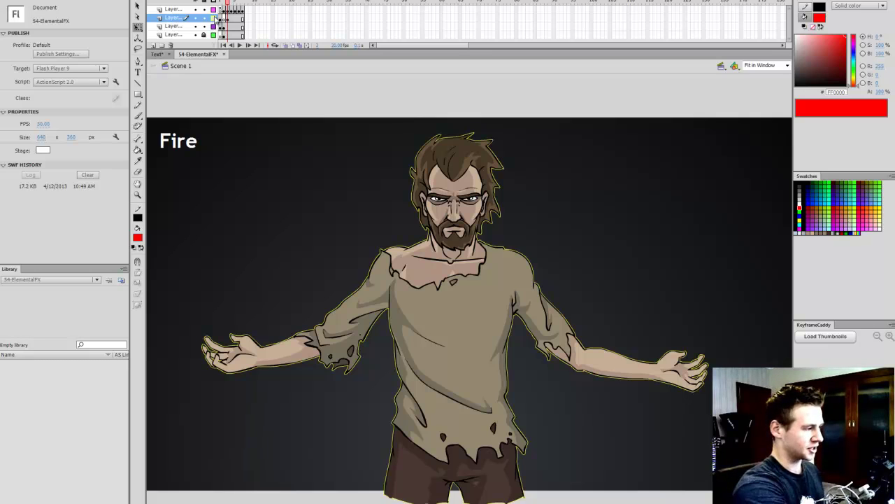
click(213, 18)
click(213, 18)
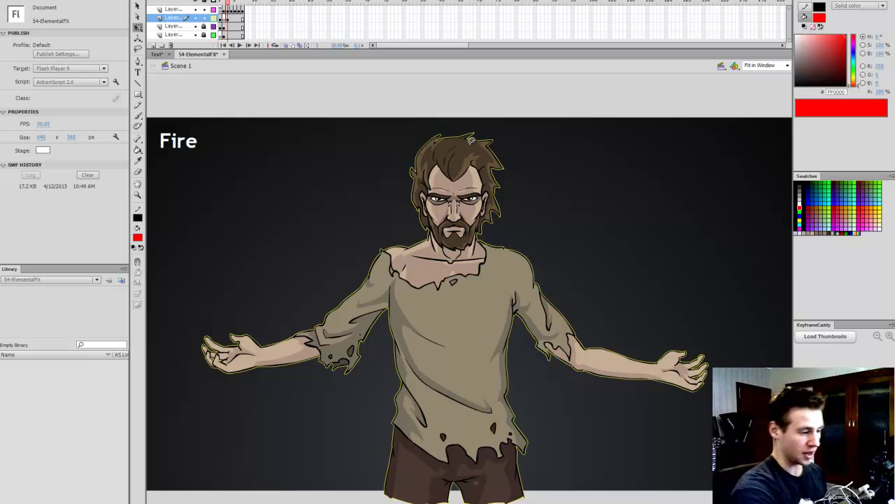
Cut the inner face, chest and arm areas from the figure's right-hand half of the silhouette with the Lasso, leaving an outer rim
key(l)
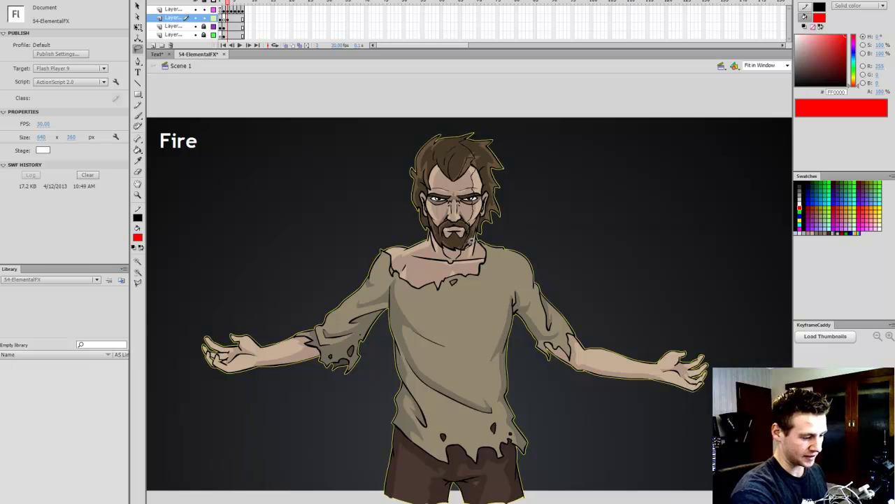
mouse_move(460, 253)
mouse_down()
mouse_move(459, 182)
mouse_move(506, 125)
mouse_up()
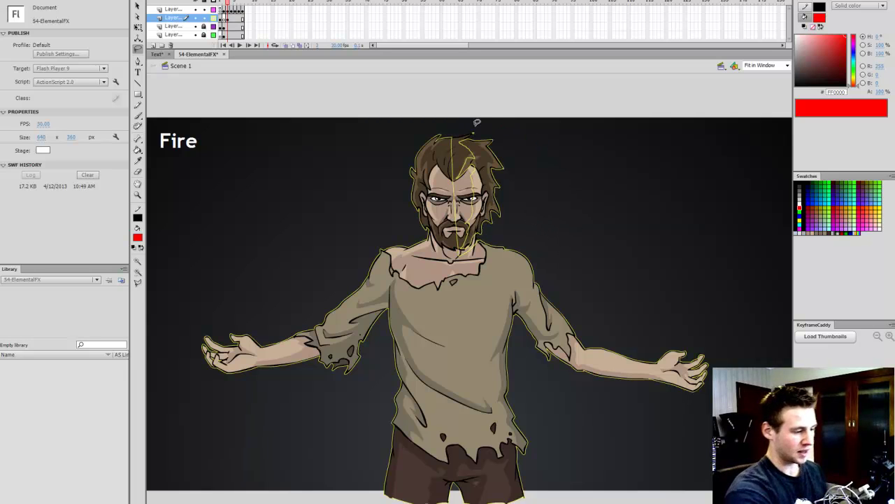
key(z)
click(507, 289)
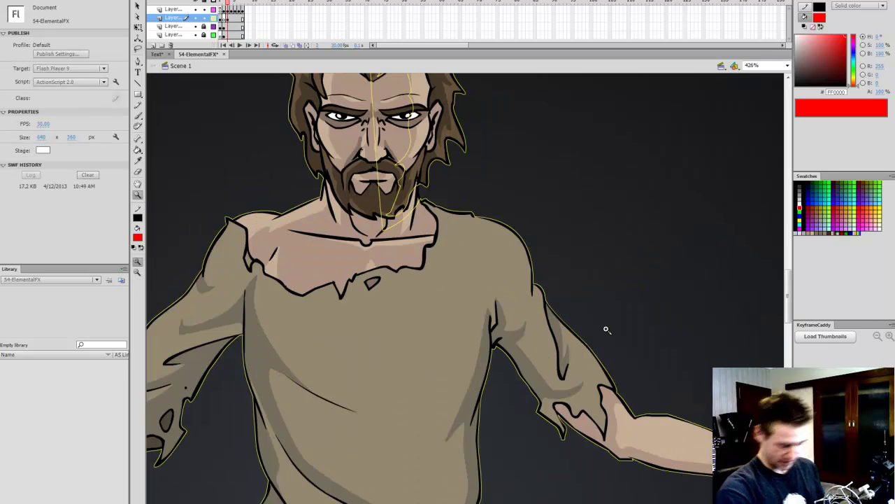
key(l)
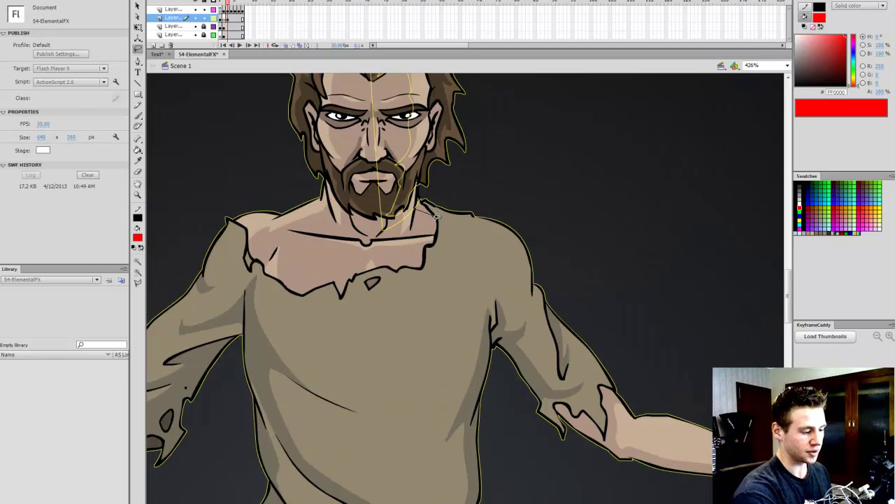
mouse_move(438, 230)
mouse_down()
mouse_move(464, 231)
mouse_move(504, 256)
mouse_move(515, 303)
mouse_move(533, 316)
mouse_move(562, 385)
mouse_move(572, 353)
mouse_move(619, 421)
mouse_move(712, 428)
mouse_up()
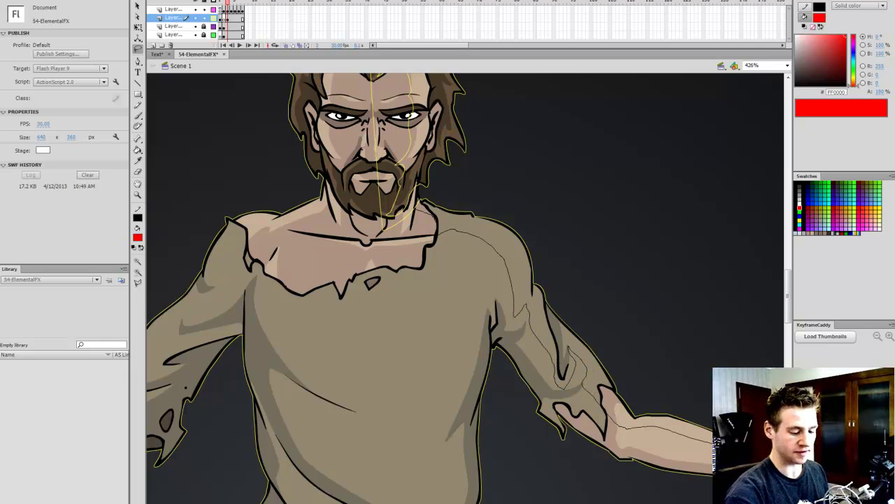
mouse_move(690, 481)
mouse_down()
mouse_move(578, 472)
mouse_move(503, 374)
mouse_move(487, 281)
mouse_move(463, 260)
mouse_move(458, 363)
mouse_move(417, 437)
mouse_move(395, 404)
mouse_move(373, 279)
mouse_move(387, 219)
mouse_up()
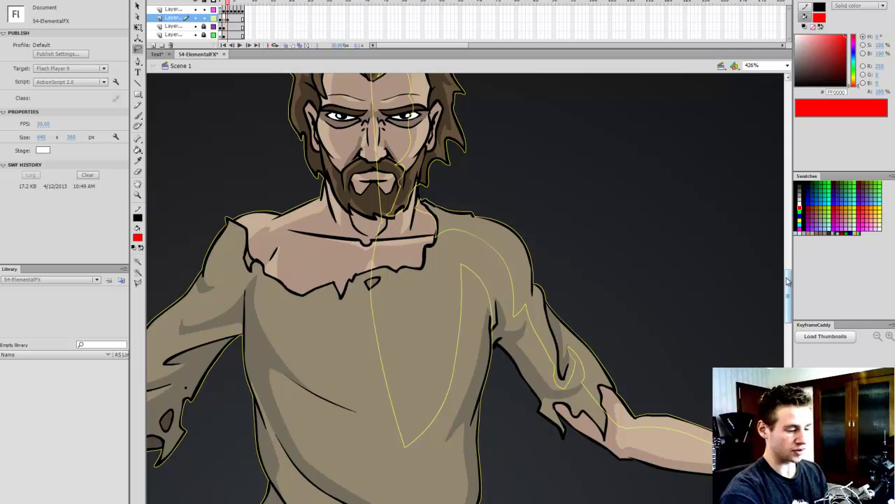
Cut the inner lower shirt and trouser areas from the same half of the silhouette, leaving a rim along the outer edge
scroll(781, 262, down, 1)
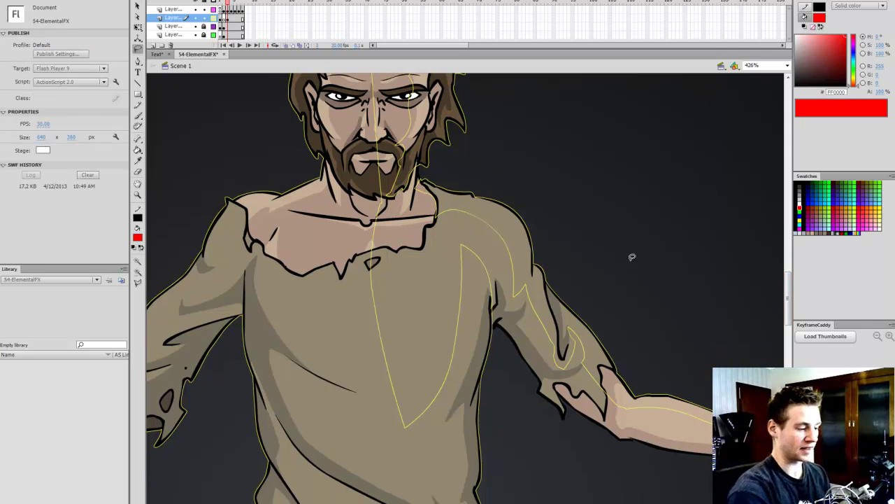
scroll(776, 311, down, 2)
scroll(778, 314, down, 2)
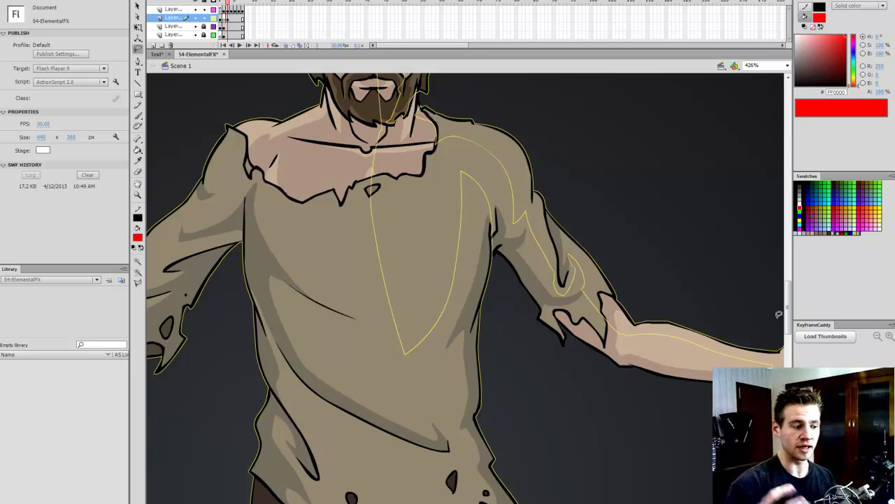
scroll(777, 320, down, 4)
mouse_move(445, 211)
mouse_down()
mouse_move(428, 293)
mouse_move(437, 282)
mouse_move(452, 367)
mouse_move(401, 353)
mouse_move(413, 373)
mouse_move(447, 380)
mouse_move(437, 400)
mouse_move(466, 456)
mouse_move(475, 452)
mouse_move(468, 437)
mouse_move(479, 445)
mouse_move(494, 498)
mouse_up()
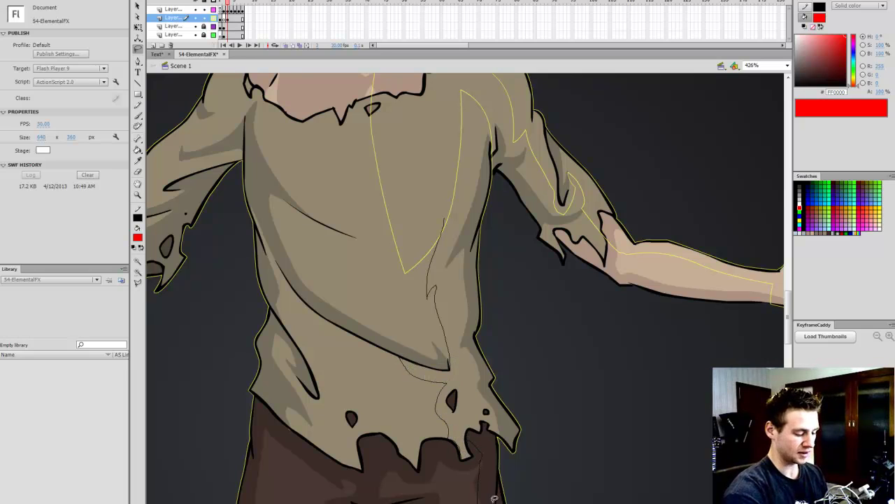
drag(412, 501, 391, 190)
drag(789, 310, 788, 328)
mouse_move(498, 374)
mouse_down()
mouse_move(517, 422)
mouse_move(415, 341)
mouse_move(487, 367)
mouse_up()
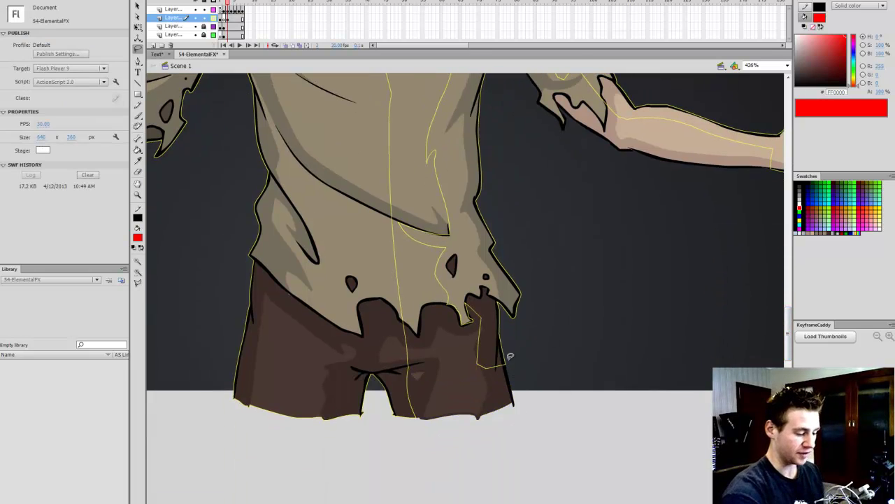
Extend the red rim down the trouser leg's outer edge to the hem using the Brush and Paint Bucket
key(b)
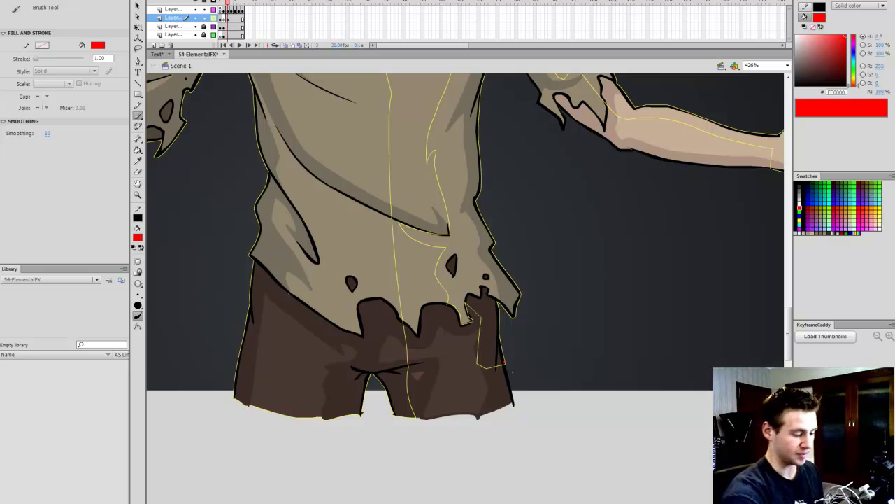
drag(487, 407, 484, 364)
key(k)
click(496, 371)
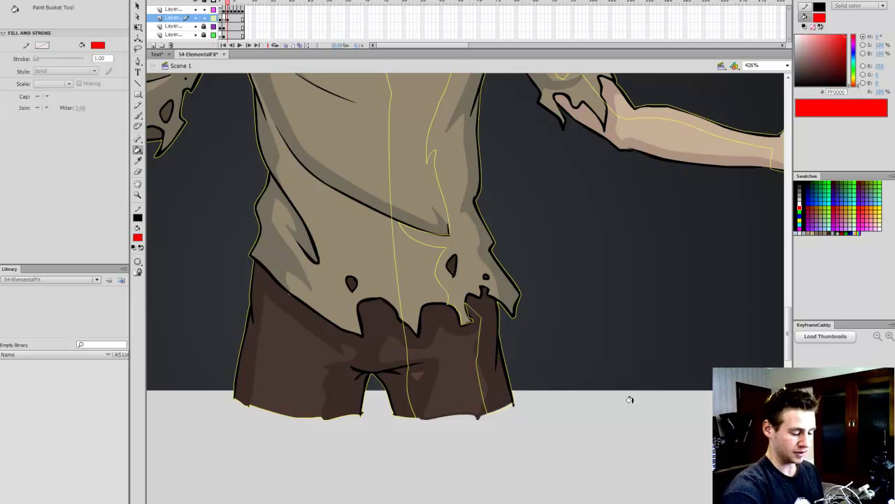
Lasso the inner hair area at the crown of the silhouette and delete it
key(b)
drag(788, 340, 789, 281)
key(l)
scroll(789, 281, up, 8)
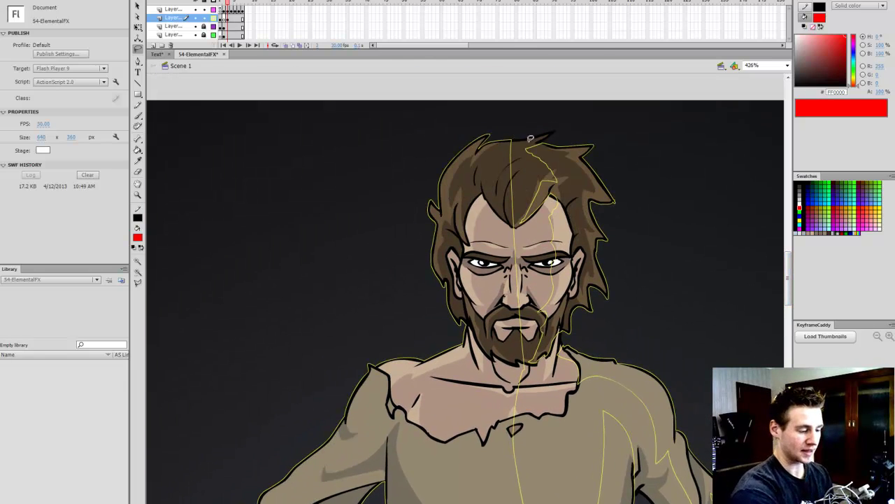
mouse_move(516, 136)
mouse_down()
mouse_move(490, 163)
mouse_move(510, 210)
mouse_move(489, 197)
mouse_move(487, 161)
mouse_up()
key(Delete)
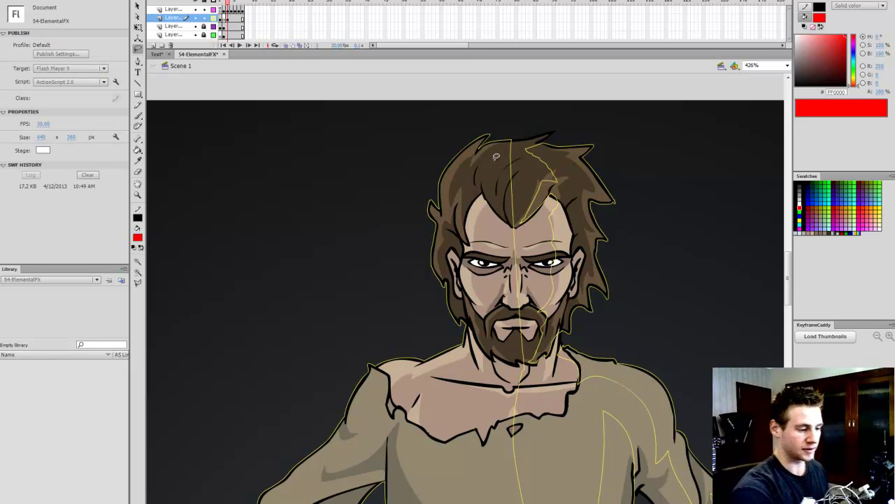
Restore the rim layer's solid display with the full stage in view, and thicken the red rim along the right-hand forearm with the Brush
click(787, 66)
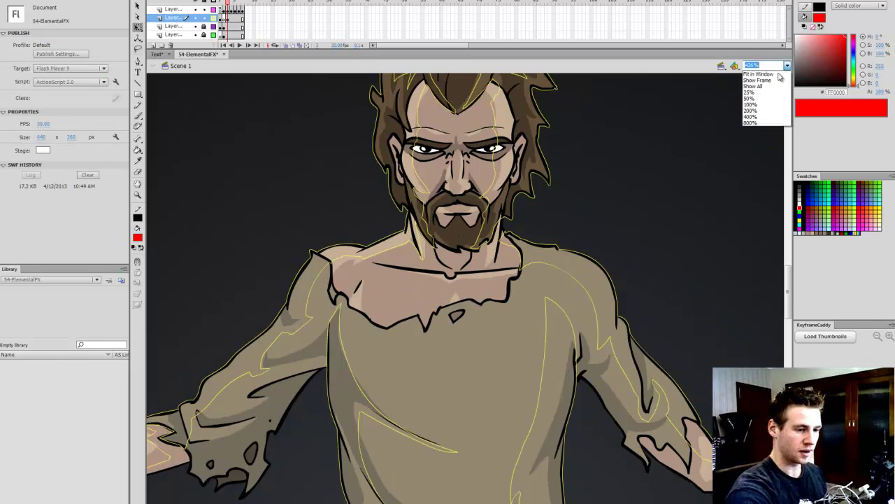
click(778, 74)
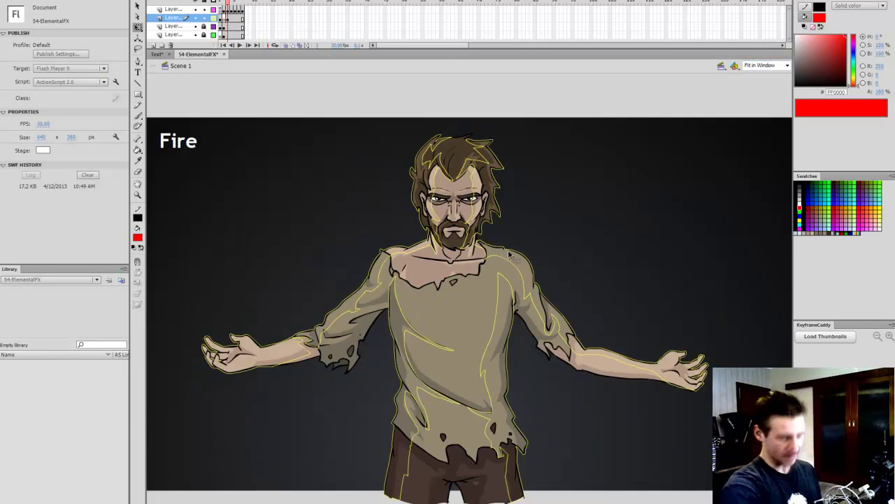
click(213, 18)
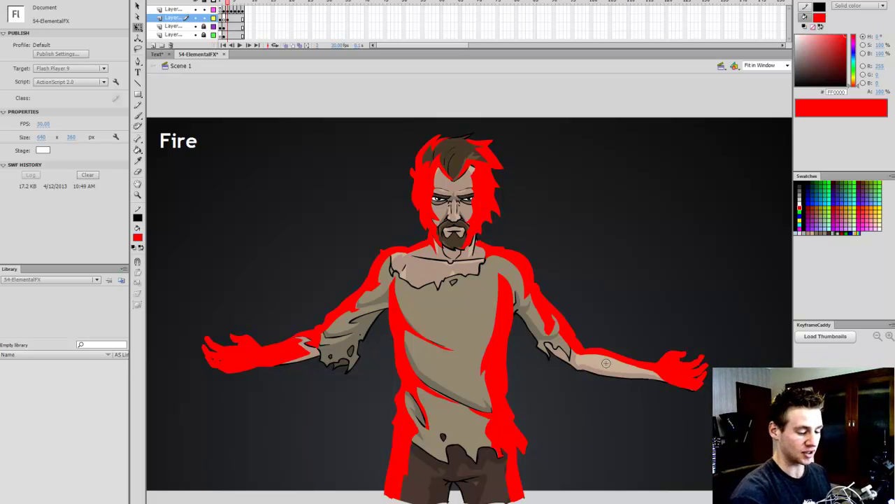
key(b)
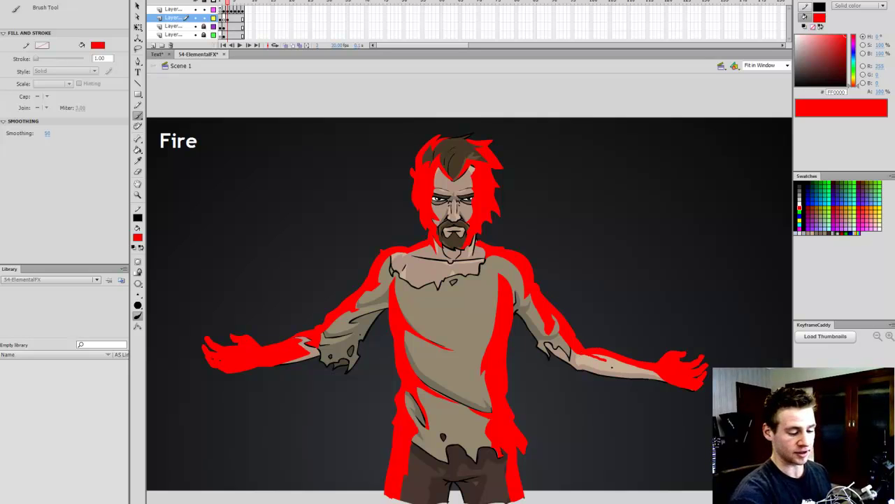
drag(672, 380, 650, 370)
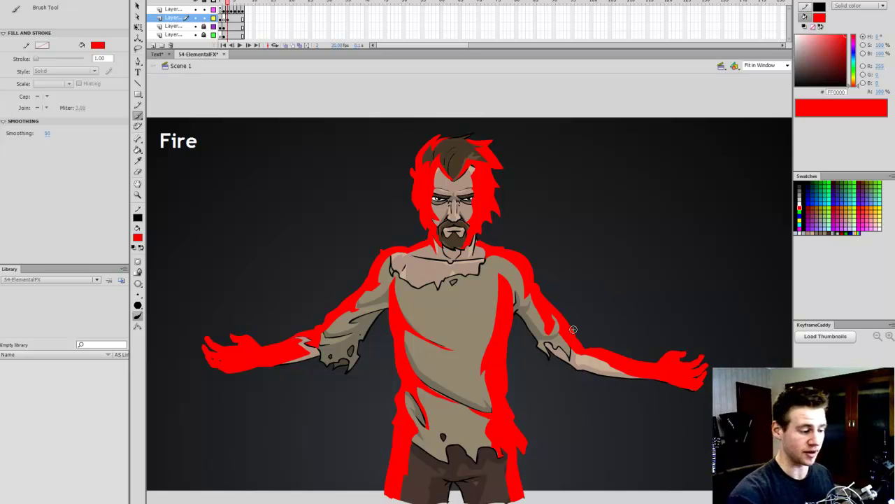
Fill the rim on the right-hand side of the head with the white-to-black linear gradient
click(225, 17)
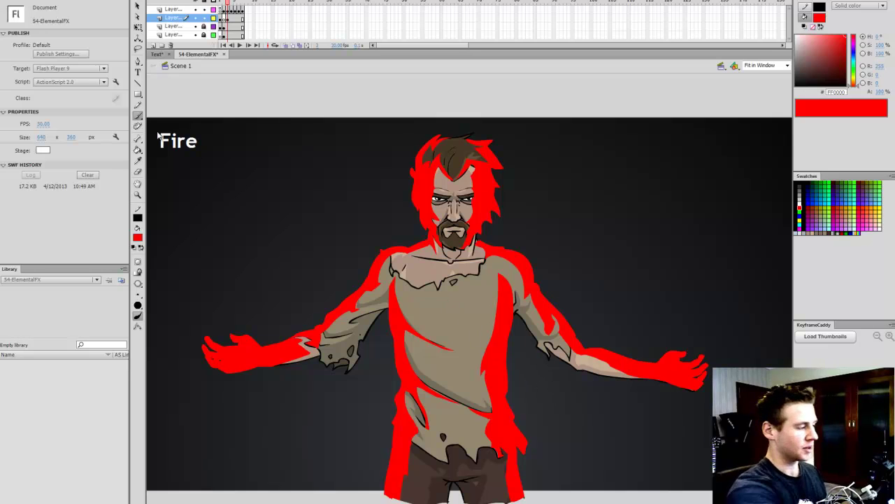
click(137, 149)
click(836, 232)
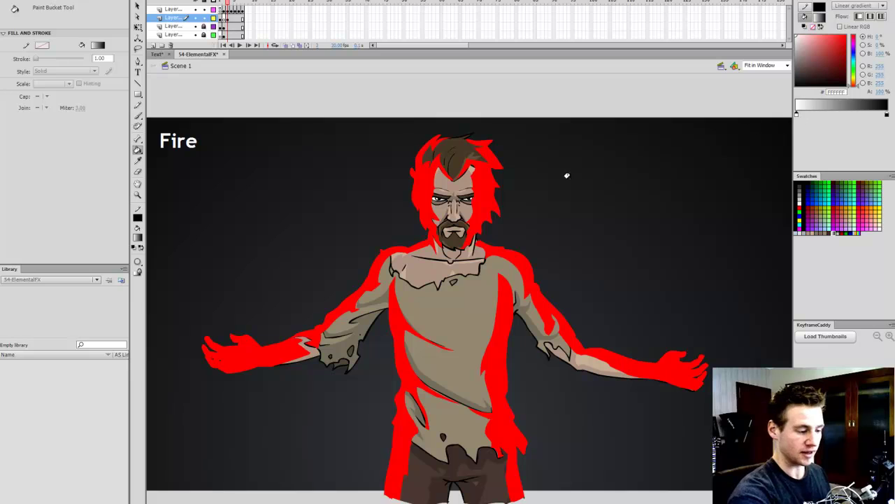
click(480, 199)
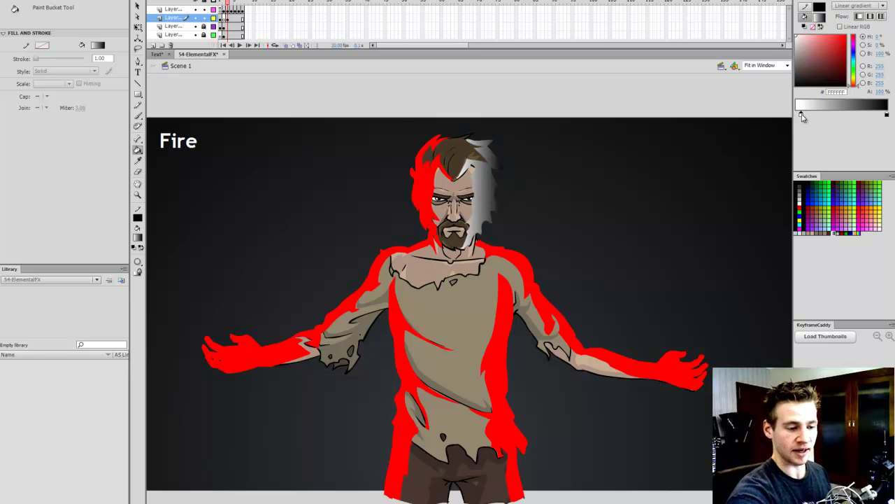
Set the white stop of the selected head rim's gradient to yellow FFD95B with 0% alpha
drag(801, 114, 797, 115)
key(v)
click(488, 192)
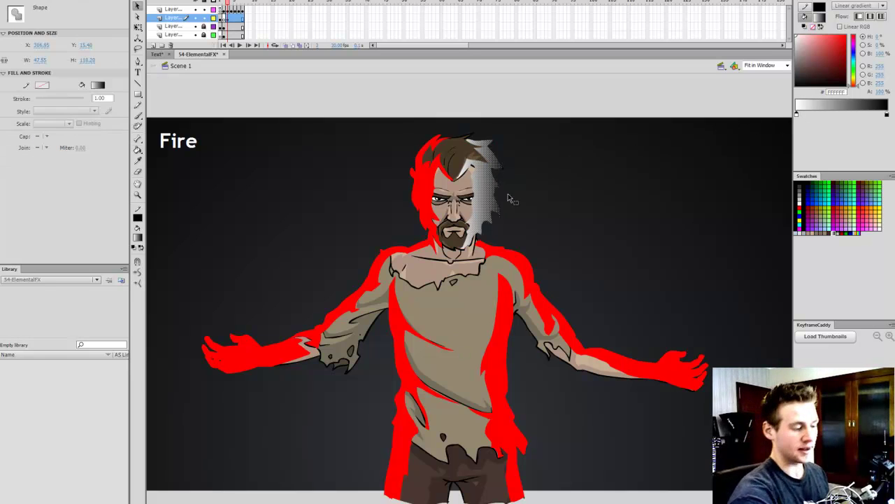
click(854, 80)
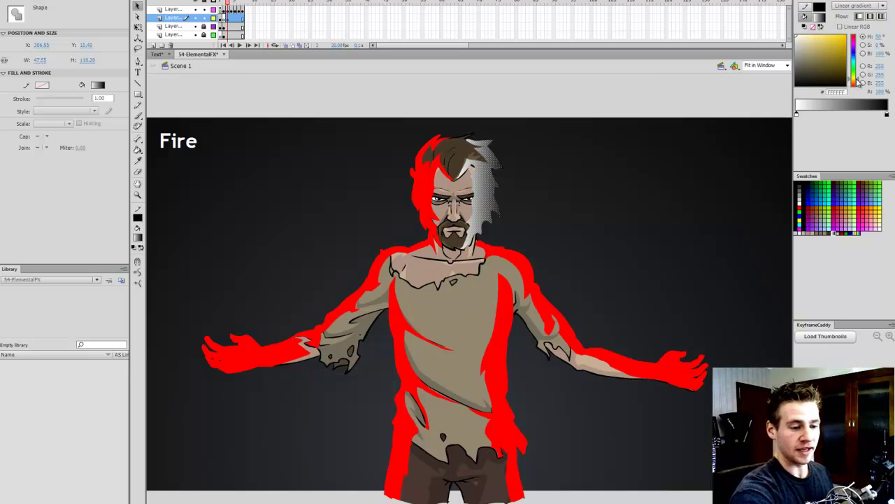
drag(815, 43, 830, 35)
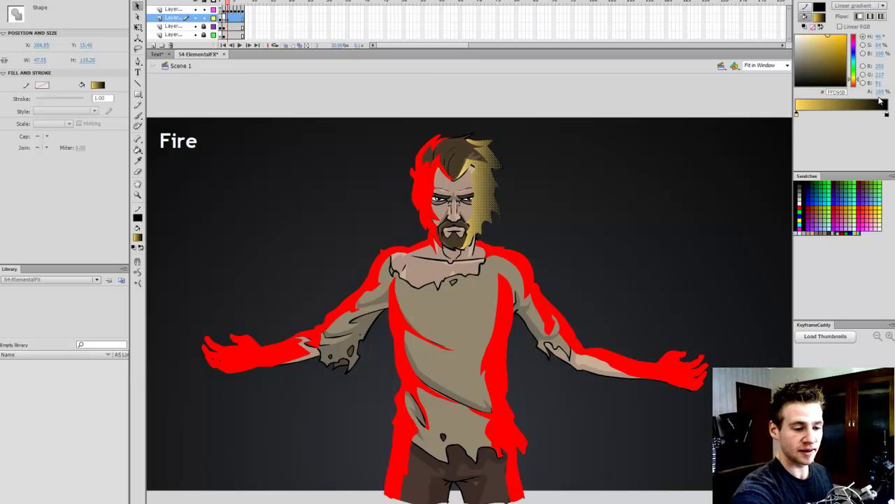
click(881, 91)
text(0)
key(Return)
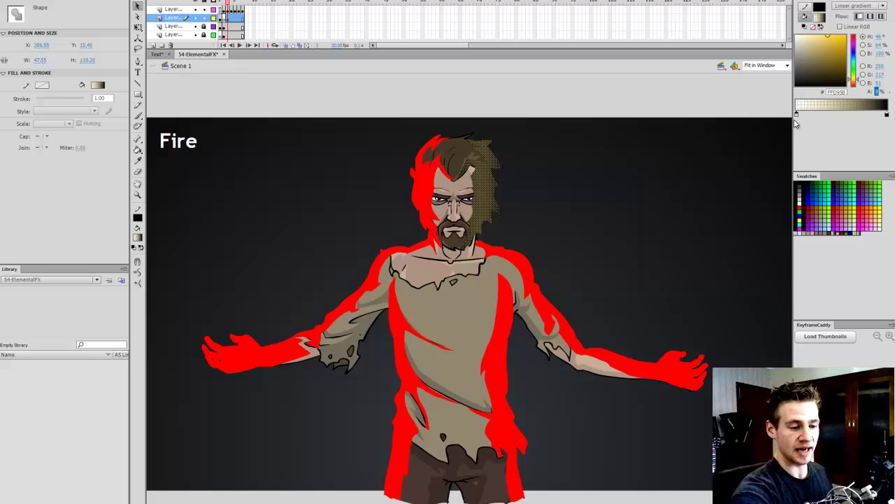
Change the black stop of the head rim's gradient to orange E94D00 with 20% alpha
click(887, 115)
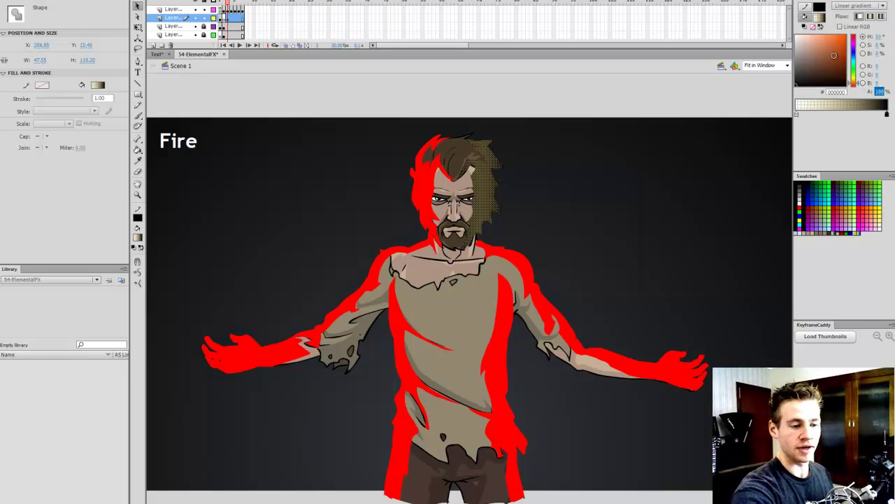
drag(834, 55, 851, 40)
drag(882, 93, 876, 97)
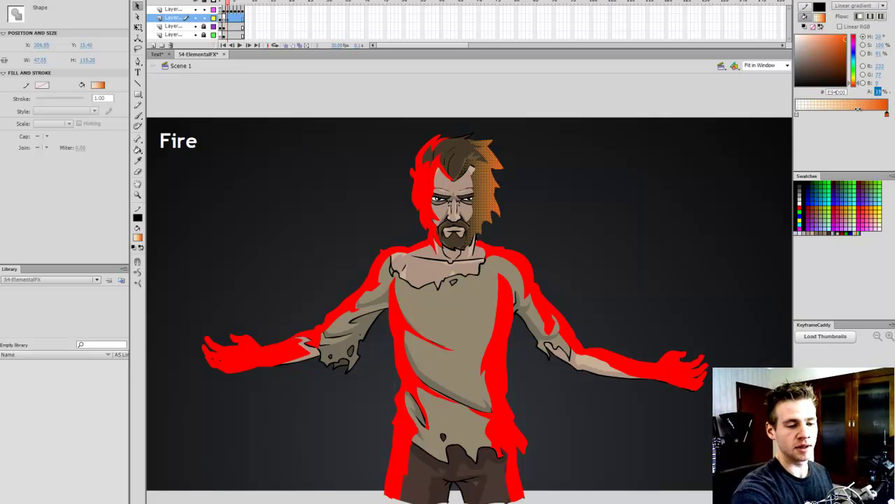
click(586, 222)
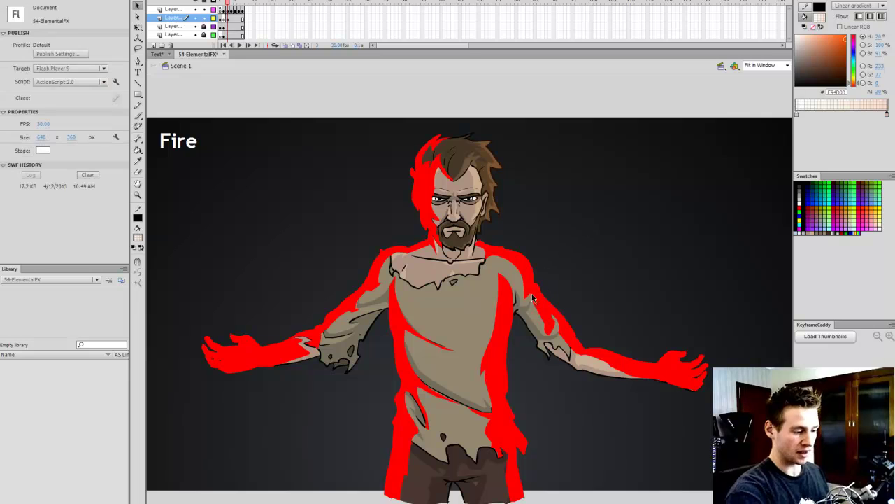
Shift the orange stop of the head rim's gradient to the redder E93300 and set its alpha to 40%
click(490, 210)
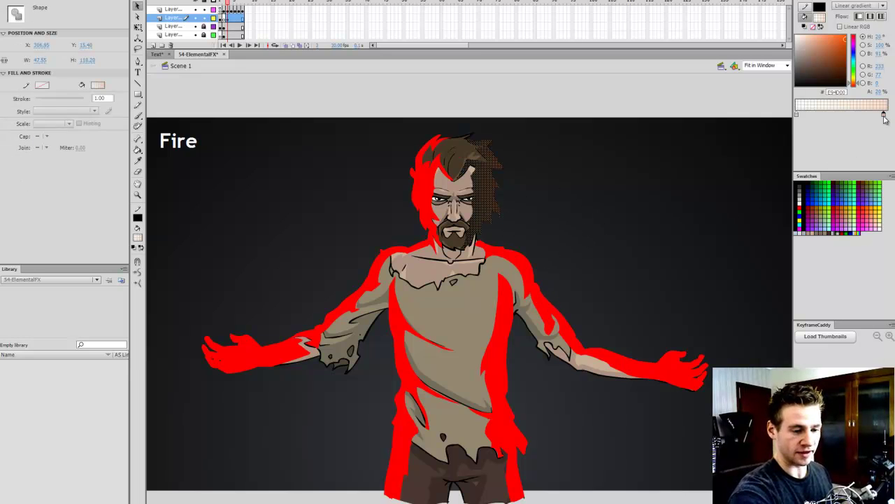
click(859, 85)
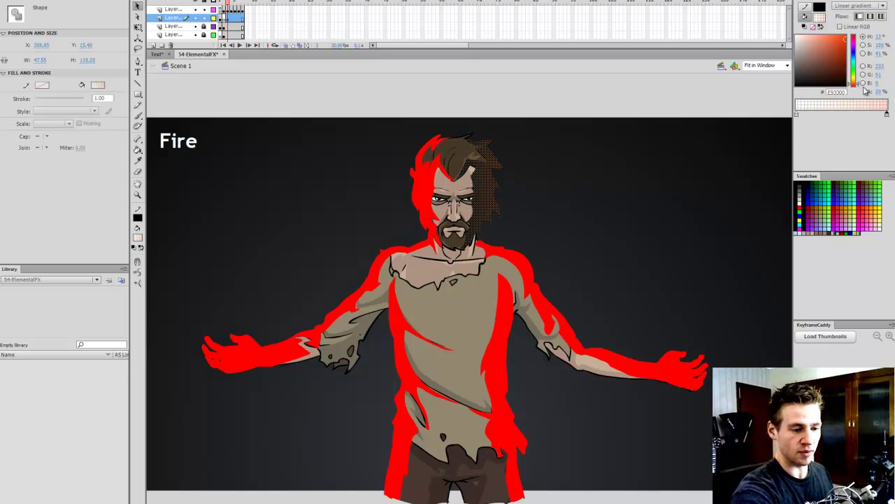
click(878, 92)
text(40)
key(Return)
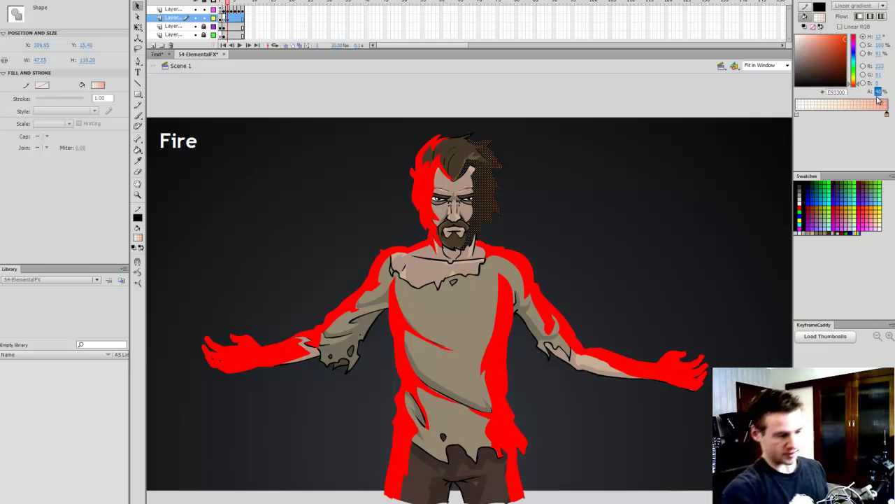
click(595, 237)
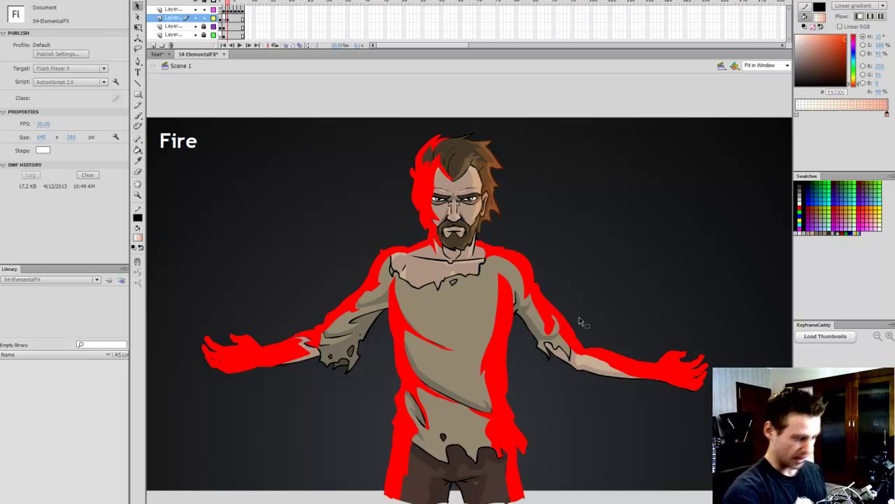
Fill the remaining red rims on the arms, torso and left-hand side of the head with the yellow-to-orange gradient using the Paint Bucket
key(k)
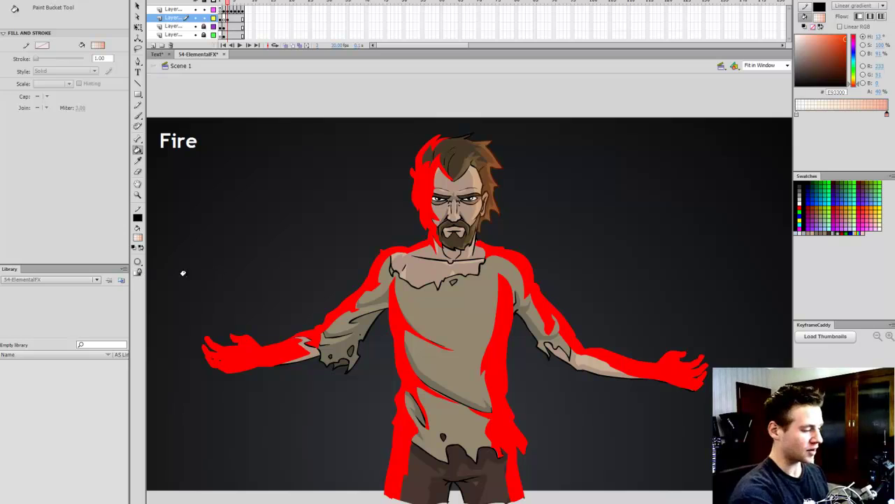
click(522, 274)
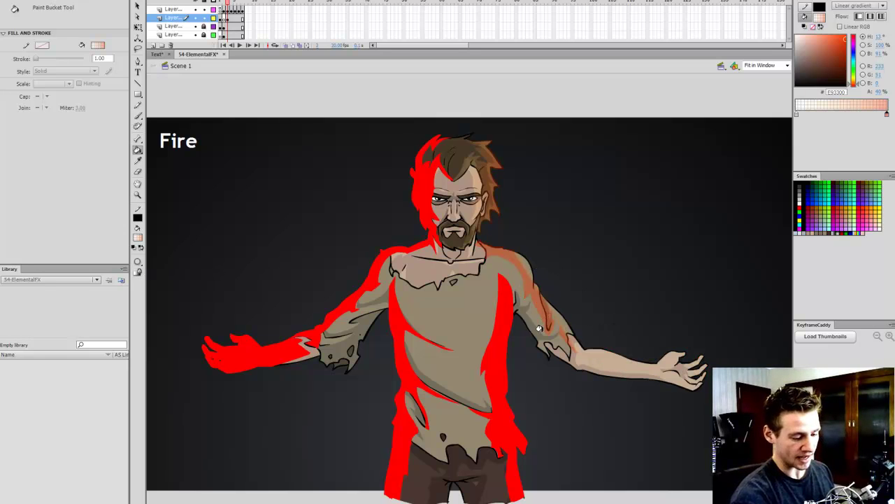
key(ctrl+z)
click(498, 339)
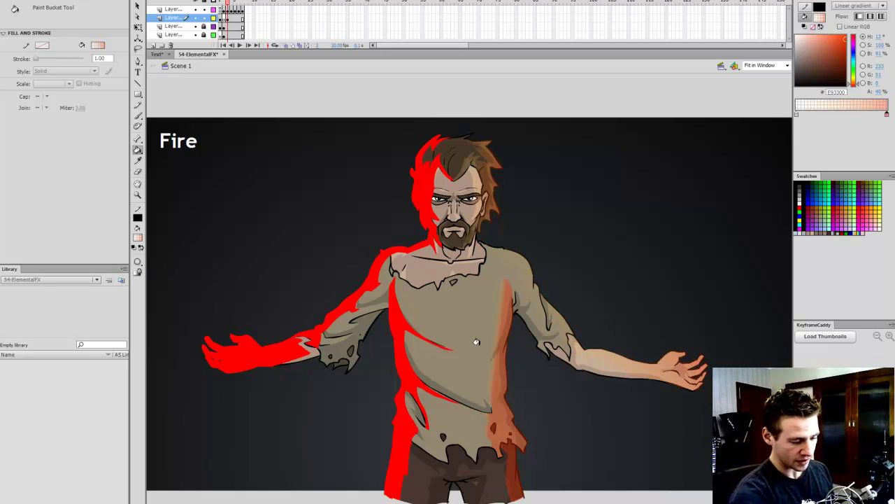
click(495, 357)
click(397, 399)
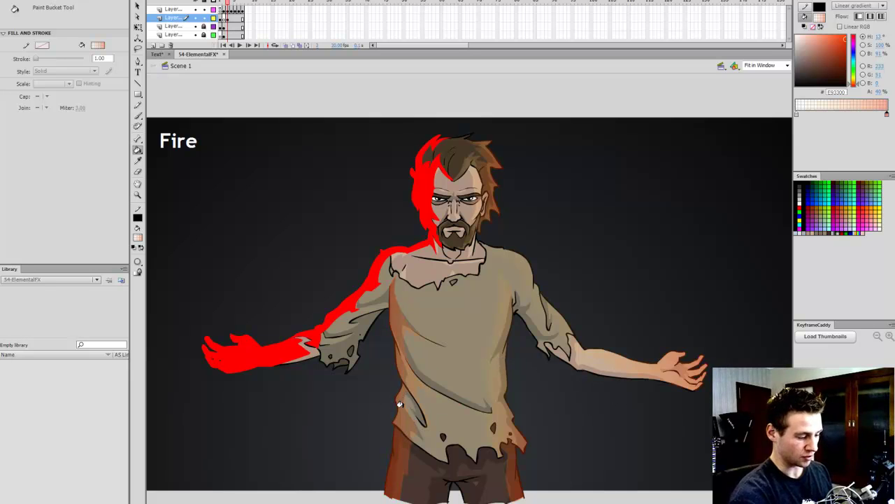
click(343, 310)
click(348, 310)
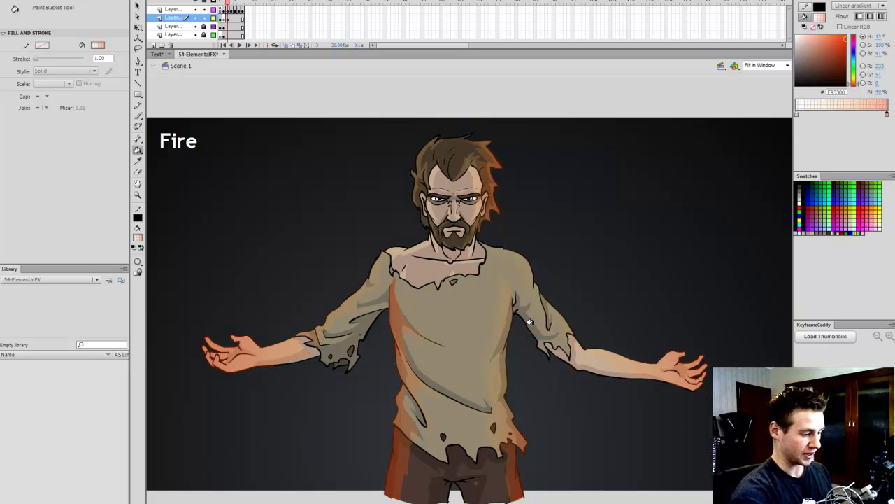
click(397, 323)
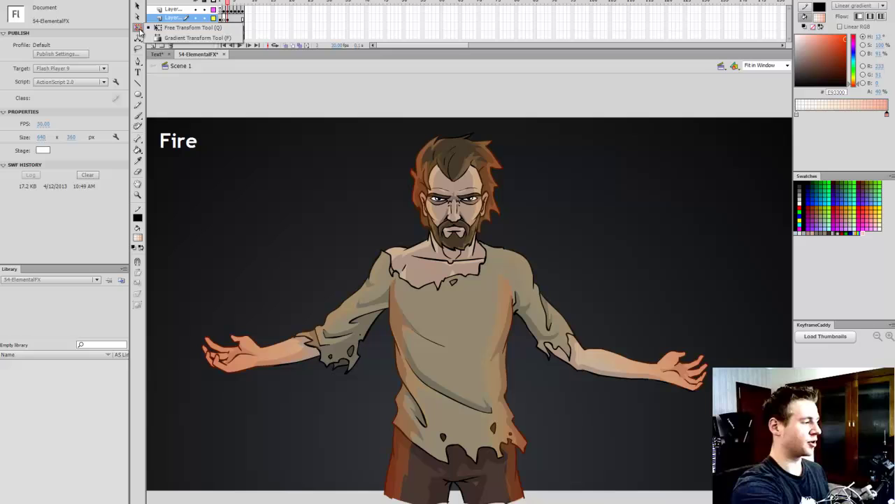
With Gradient Transform, straighten and narrow the gradient on the torso's left-hand rim and move the right-hand rim's gradient outward
click(192, 37)
click(428, 351)
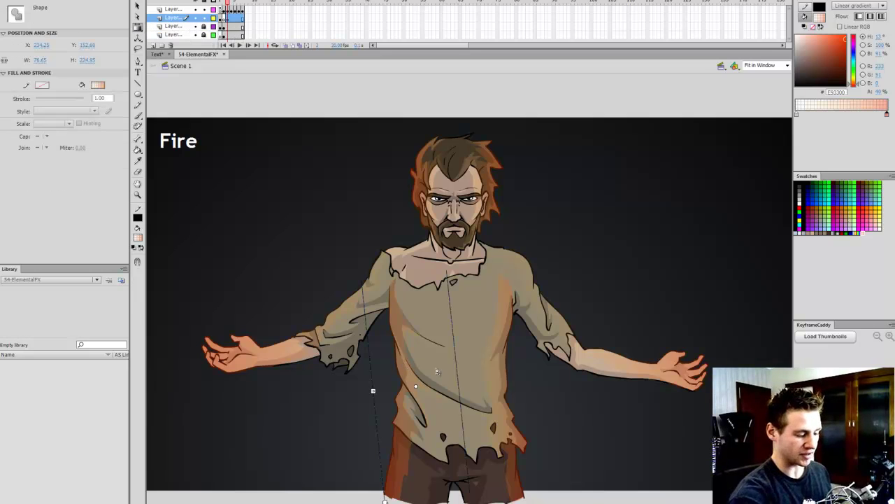
drag(416, 387, 410, 390)
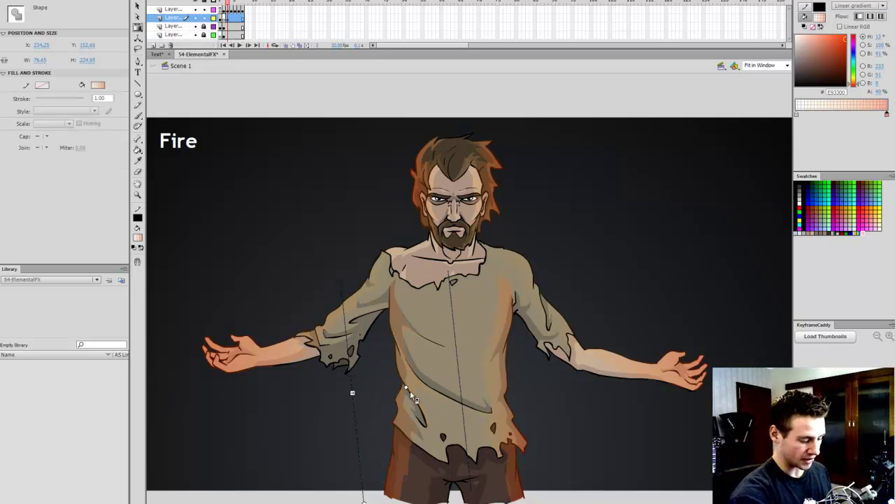
drag(364, 501, 349, 497)
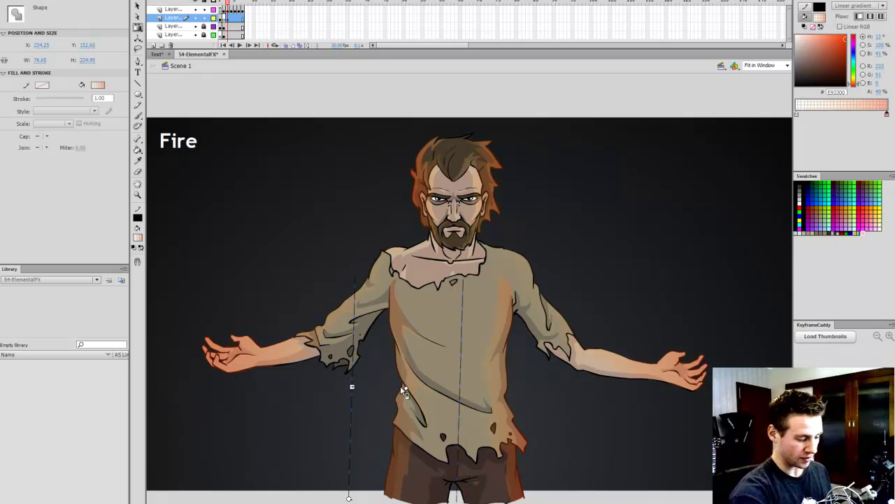
drag(405, 387, 392, 388)
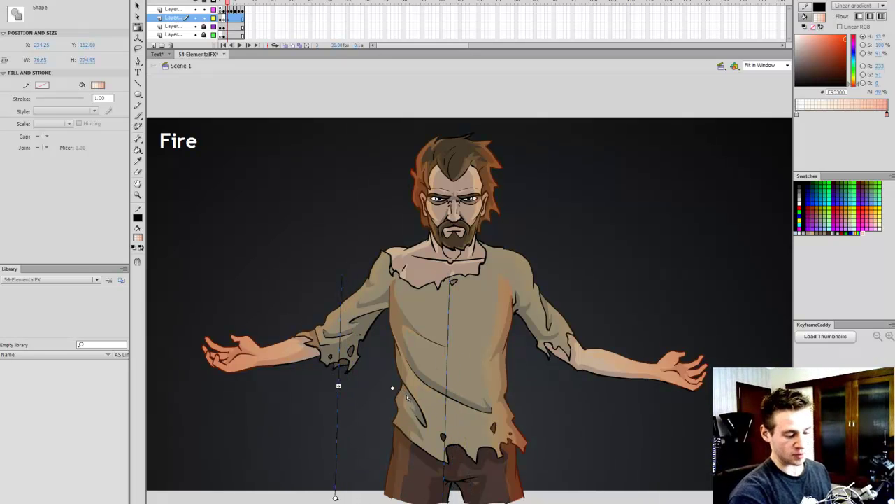
drag(338, 386, 400, 388)
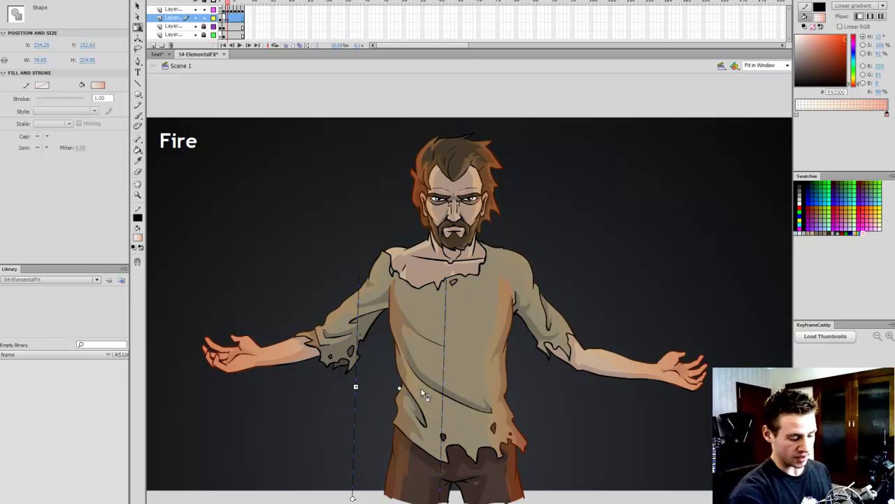
click(505, 424)
drag(528, 387, 538, 387)
Rotate and rescale the gradients on both arm rims diagonally so their orange ends face upward and outward
click(574, 340)
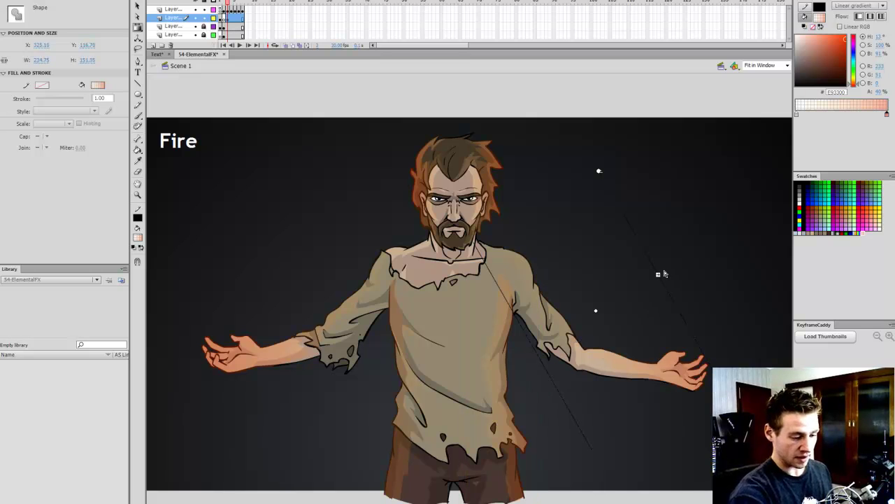
drag(600, 172, 563, 165)
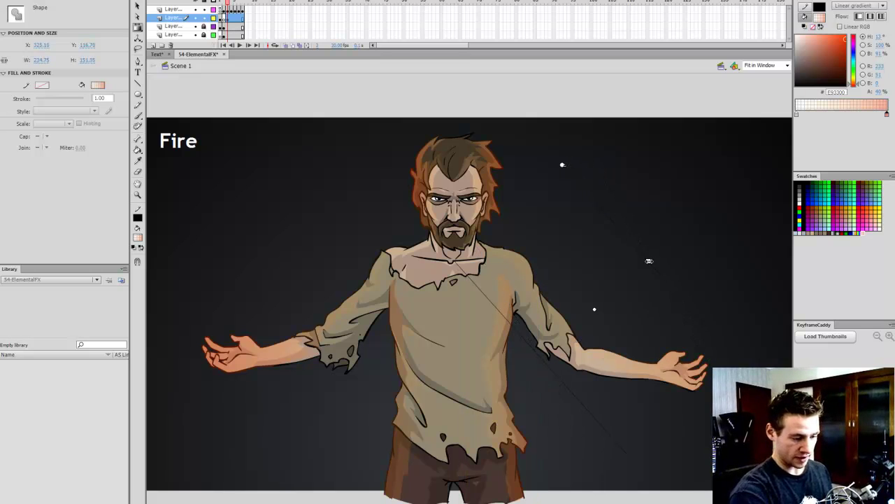
drag(650, 261, 664, 246)
click(323, 332)
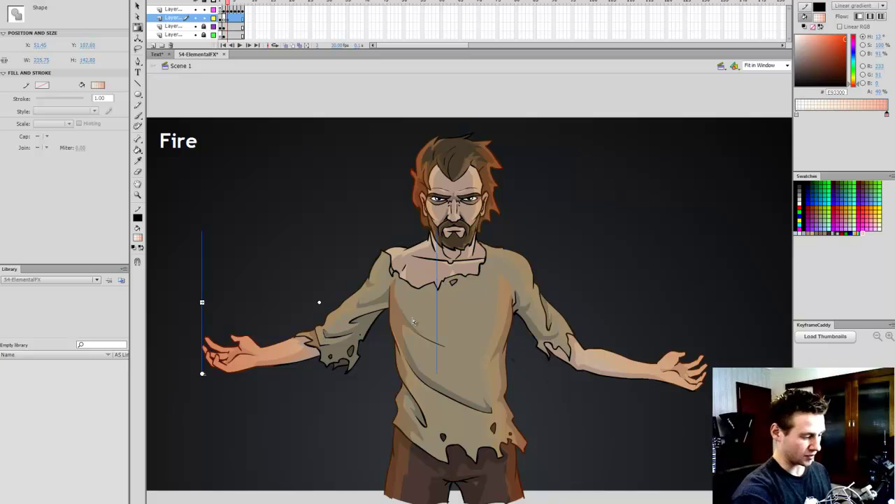
drag(204, 372, 148, 298)
drag(242, 212, 249, 220)
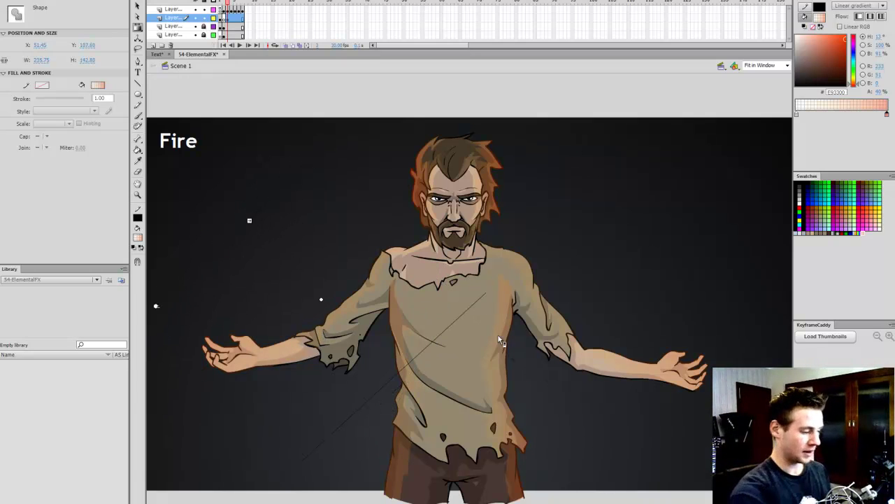
click(572, 381)
Shift the gradients on both head rims outward so the orange falls on the outer edges of the hair
click(428, 193)
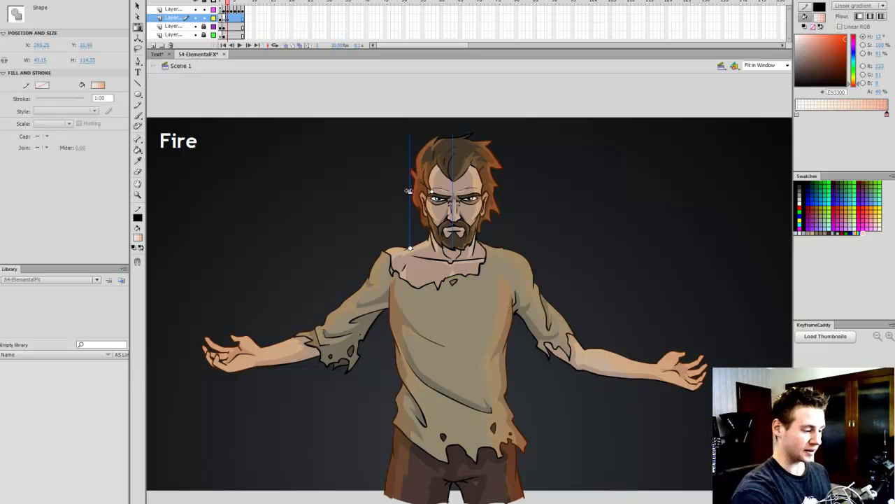
drag(427, 194, 520, 196)
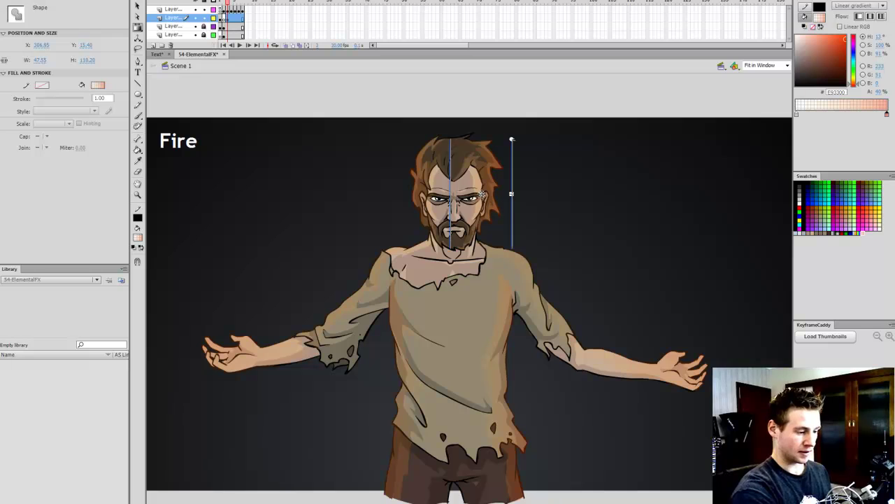
click(568, 187)
click(509, 200)
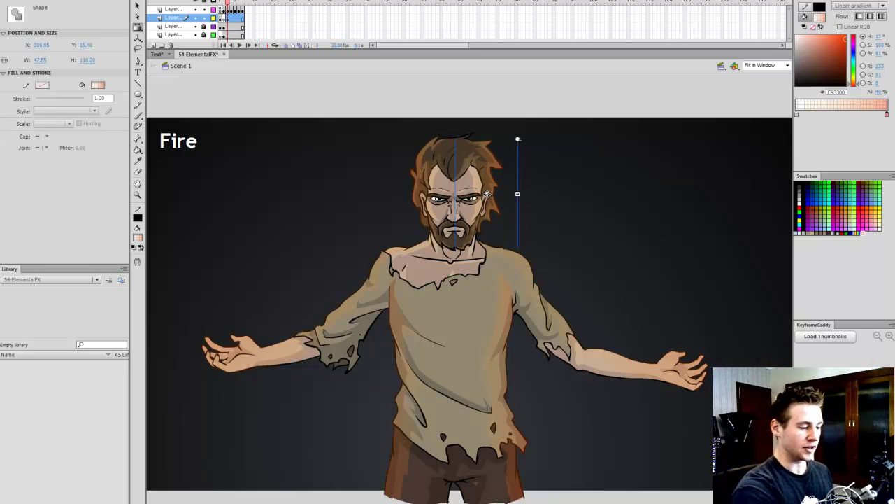
click(583, 204)
key(q)
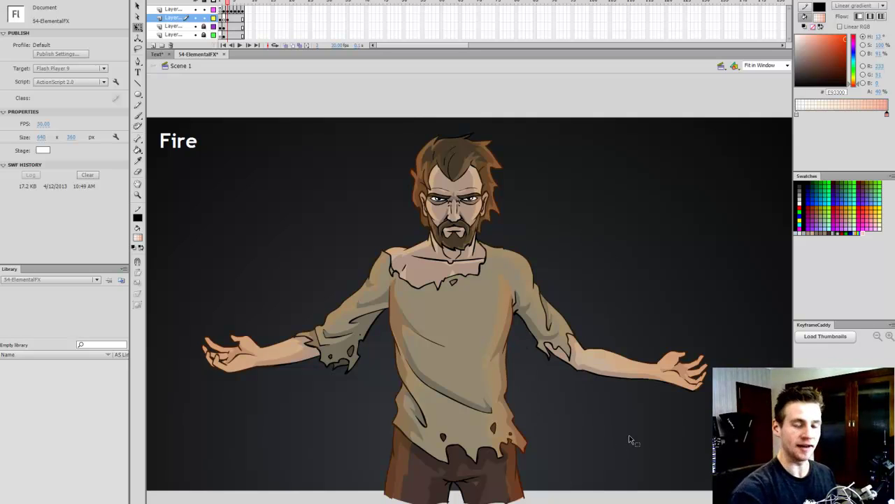
Compare the Fire frame with the Base frame by flipping between them, and save the document
key(comma)
key(period)
key(comma)
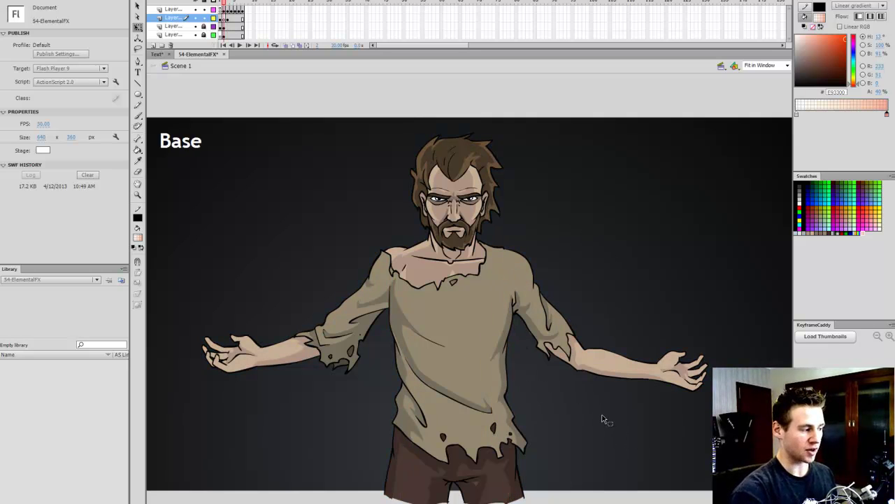
key(period)
key(comma)
key(period)
key(comma)
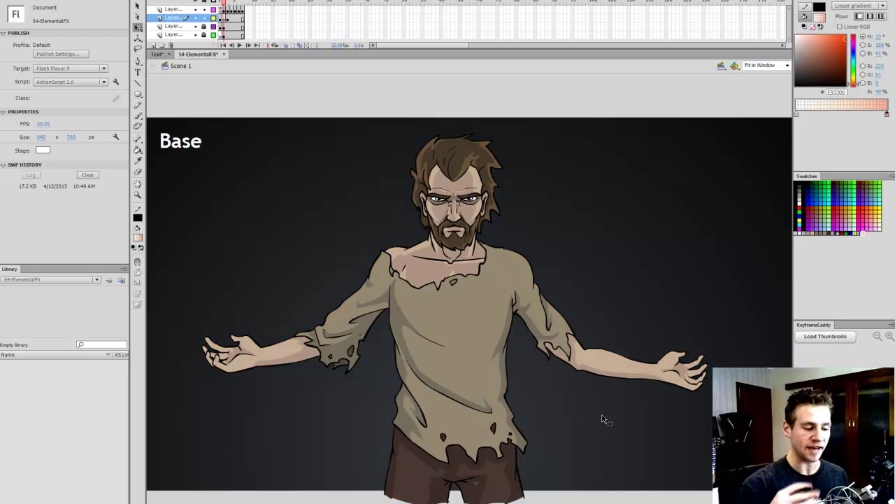
key(period)
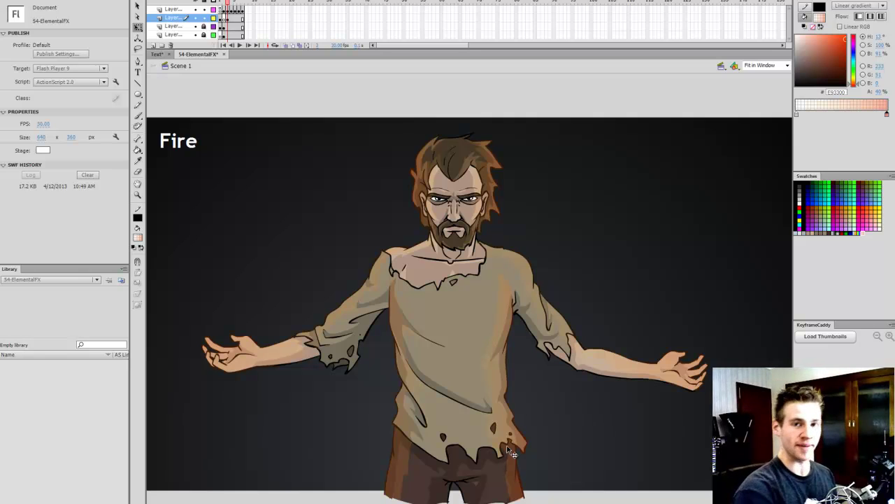
key(ctrl+s)
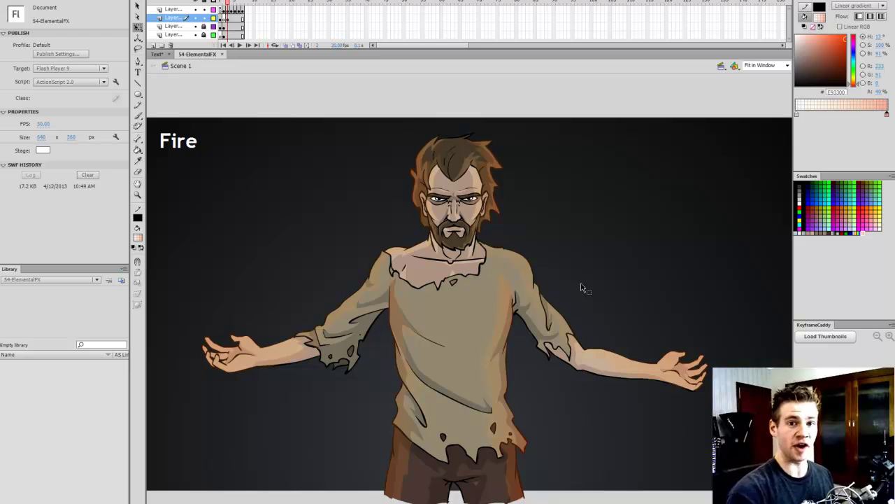
Add a new layer above the rim-light layer with a blank keyframe on the Fire frame, lock the adjacent layers, and save
click(152, 44)
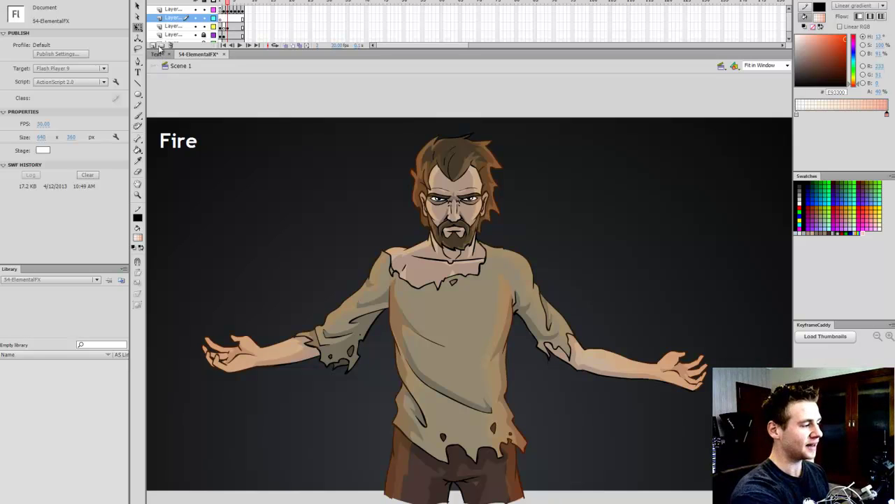
click(502, 213)
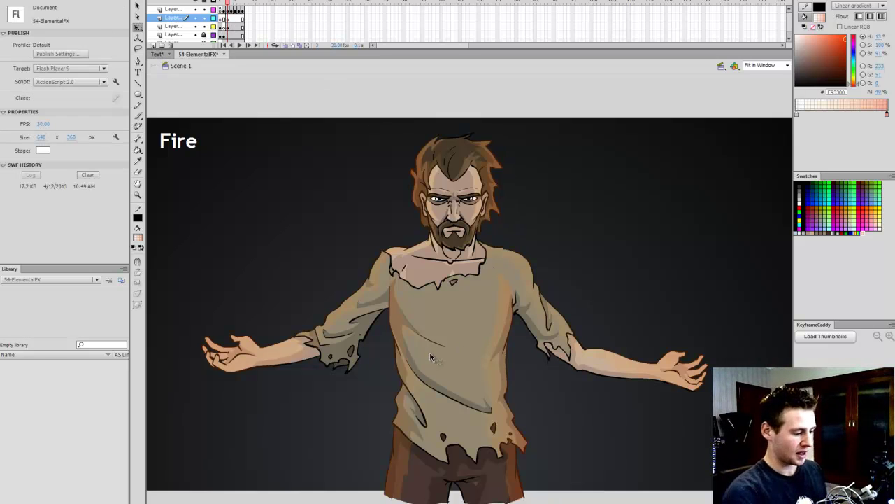
click(203, 27)
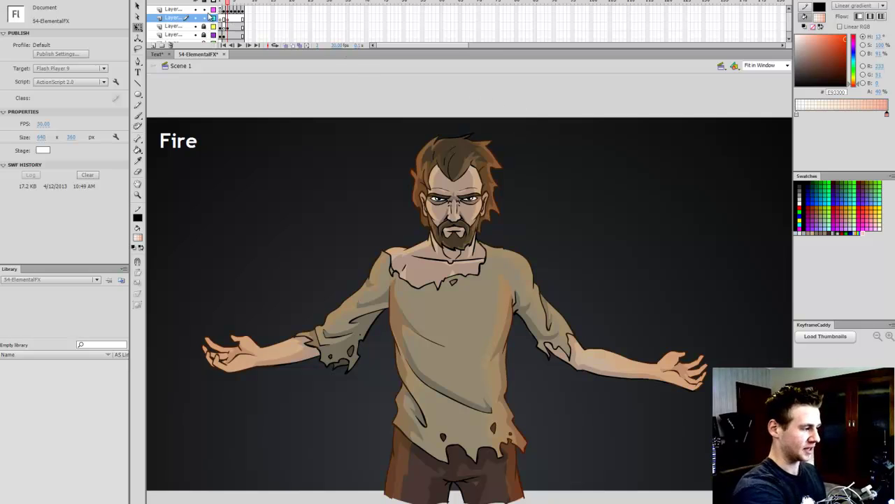
key(ctrl+s)
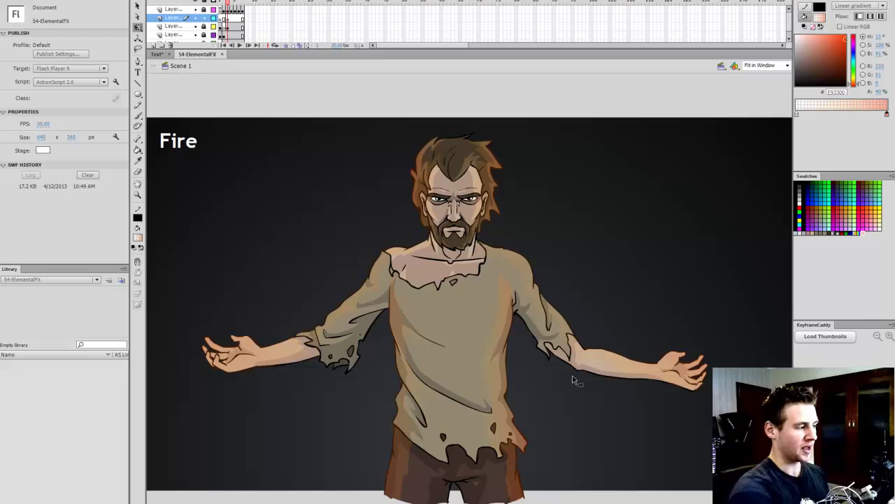
Enlarge the timeline's height to show more of the layers
click(789, 39)
drag(474, 47, 475, 66)
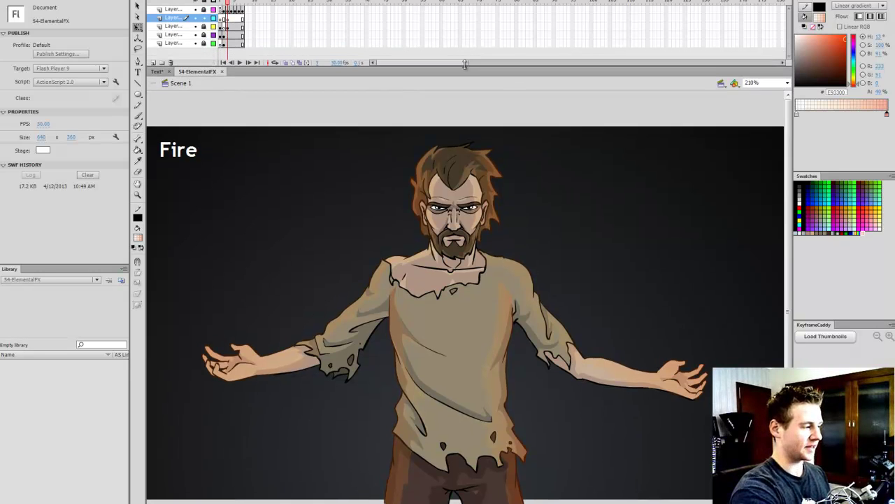
Hide all the layers, show them again one by one from the background upward to review the stack, and save the document
drag(387, 68, 387, 63)
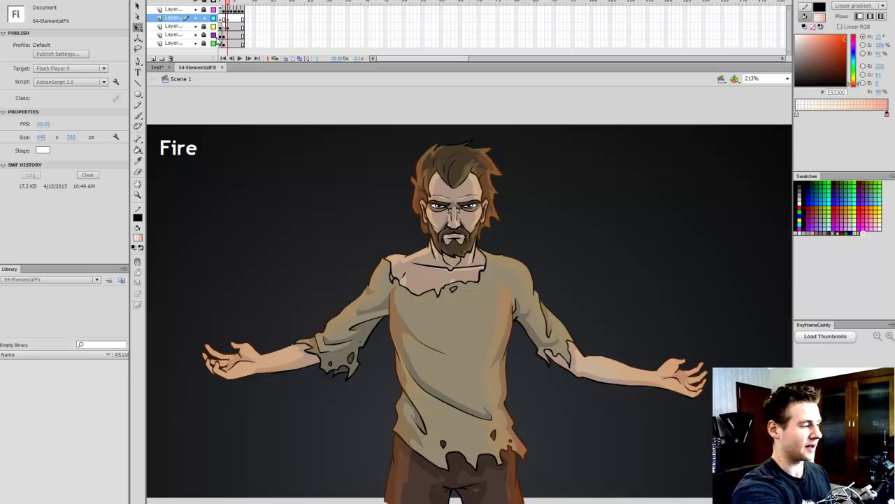
drag(196, 10, 199, 48)
click(197, 43)
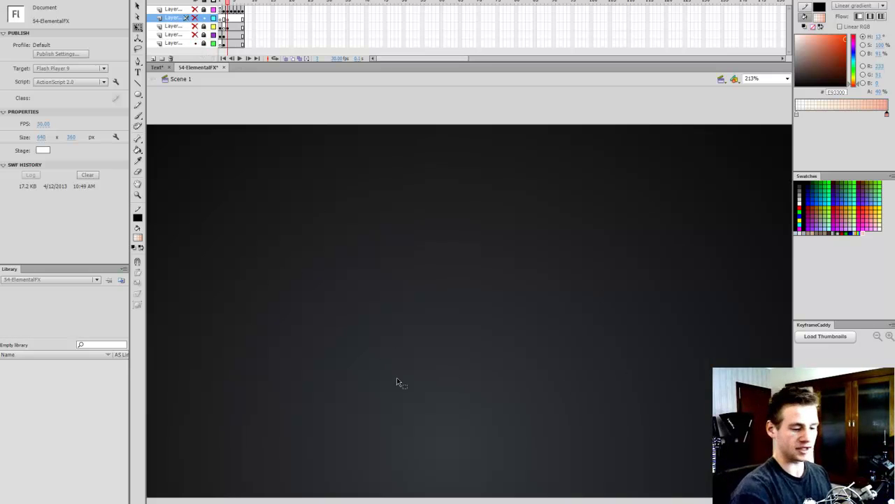
click(195, 34)
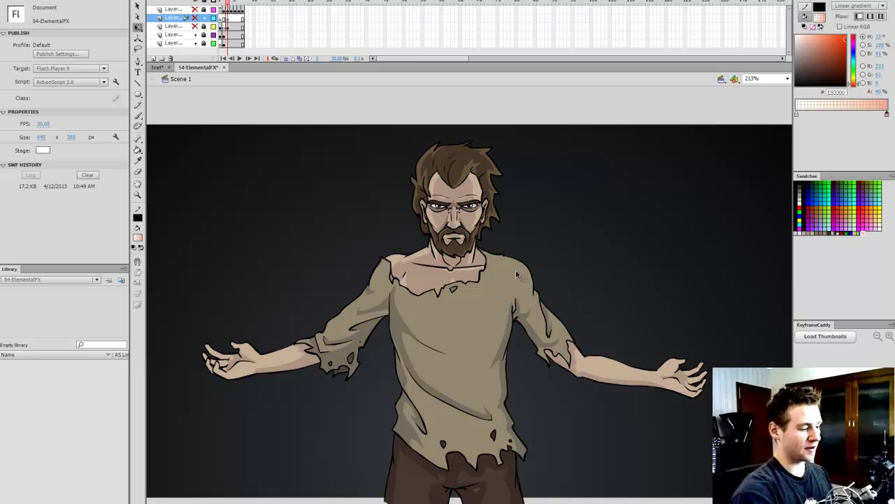
click(195, 26)
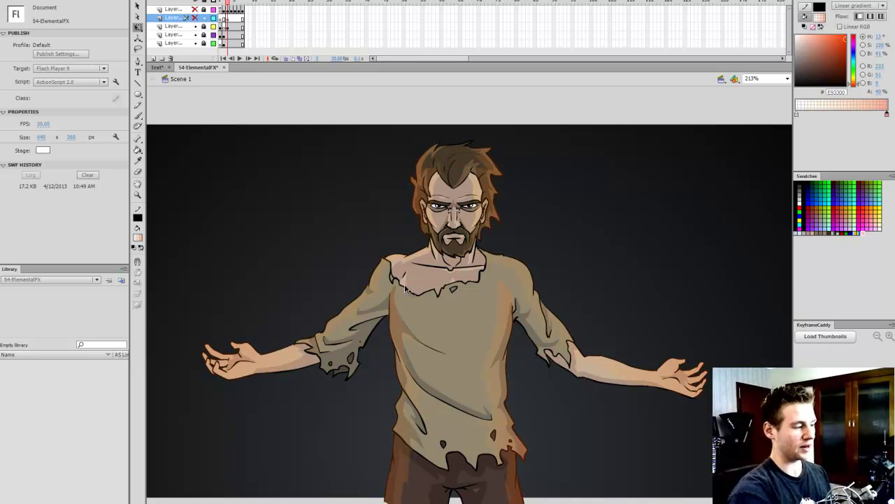
click(195, 17)
click(195, 9)
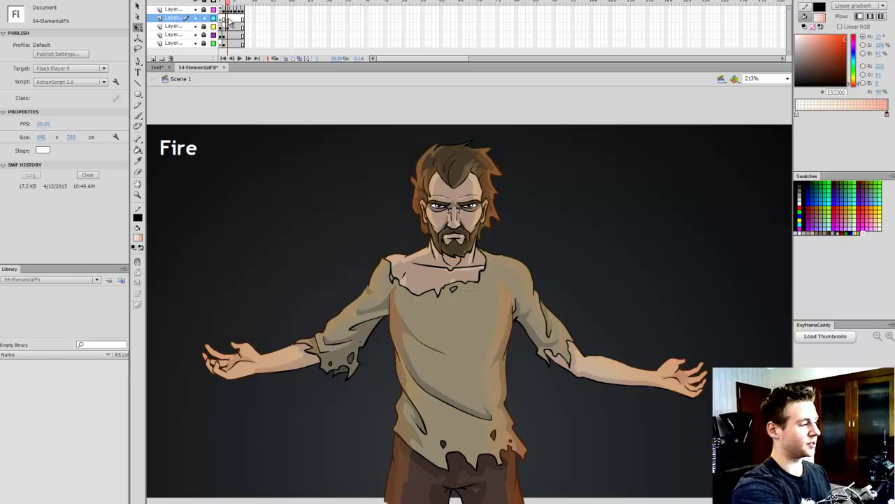
key(ctrl+s)
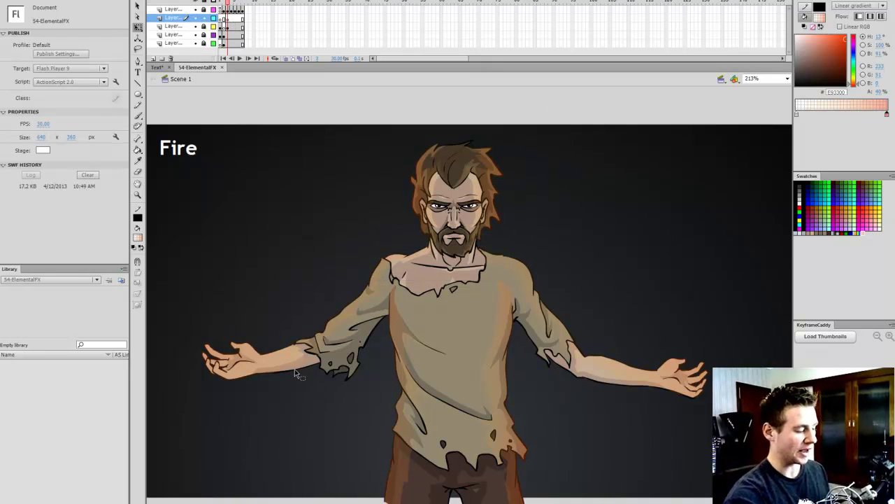
Set up the Brush tool with a solid orange fill, E7A82E, and the smallest brush size for work around the character's right hand
key(ctrl+space)
click(241, 358)
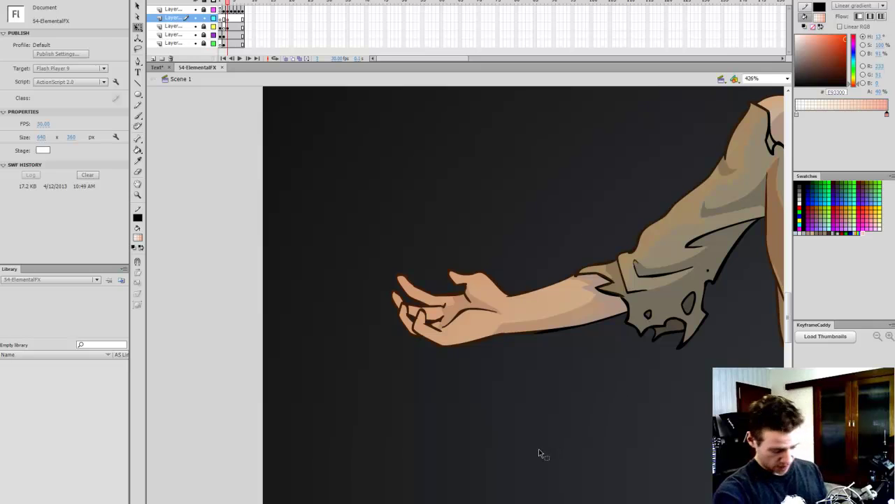
key(b)
scroll(465, 294, right, 4)
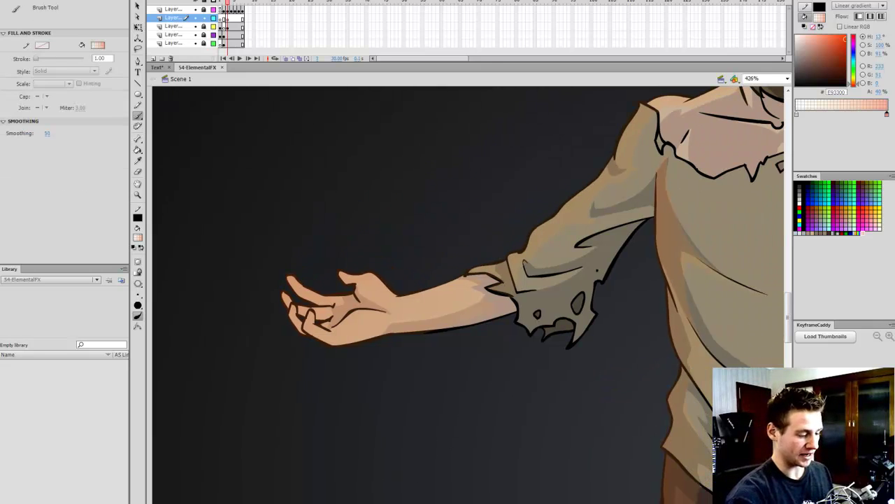
click(801, 201)
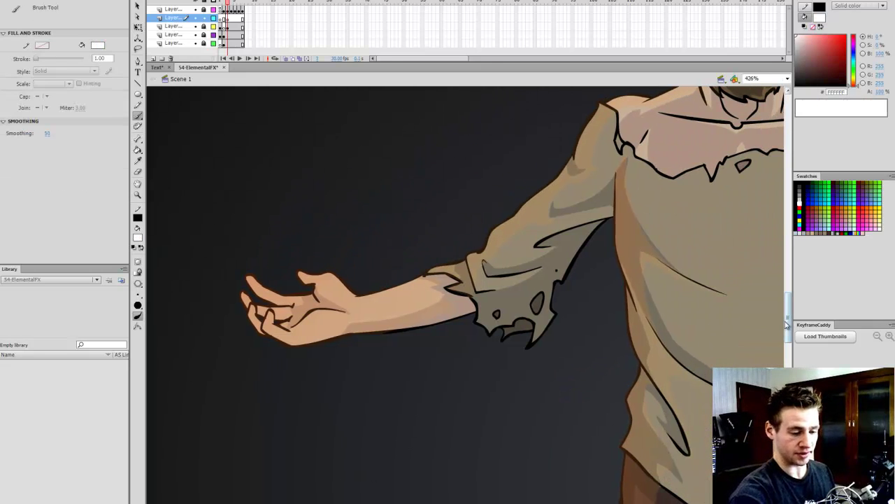
scroll(789, 327, up, 2)
drag(854, 86, 859, 81)
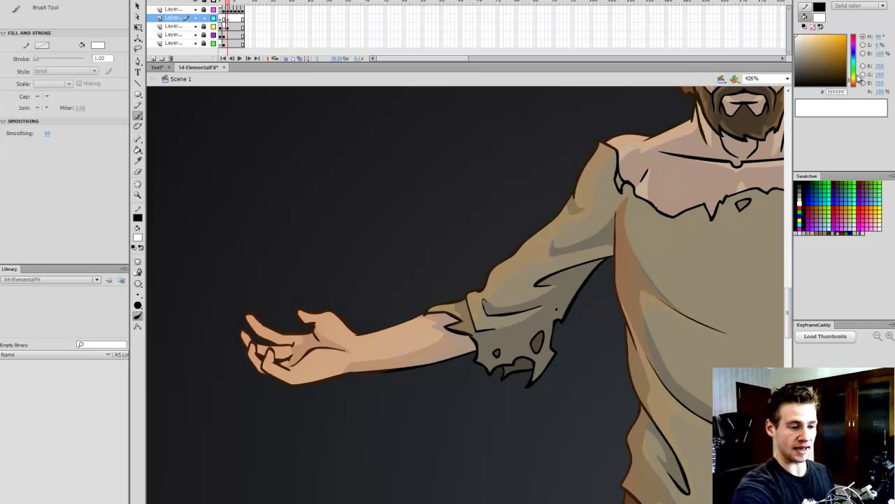
drag(843, 39, 837, 40)
click(836, 40)
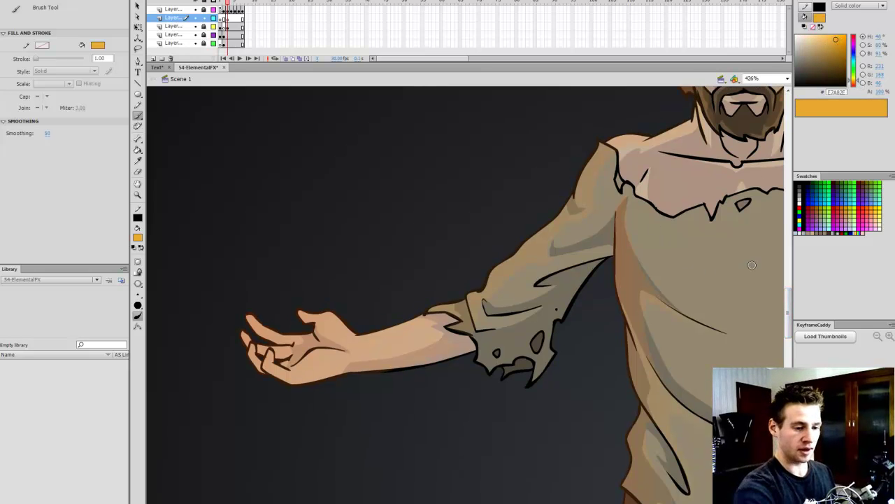
scroll(496, 378, up, 1)
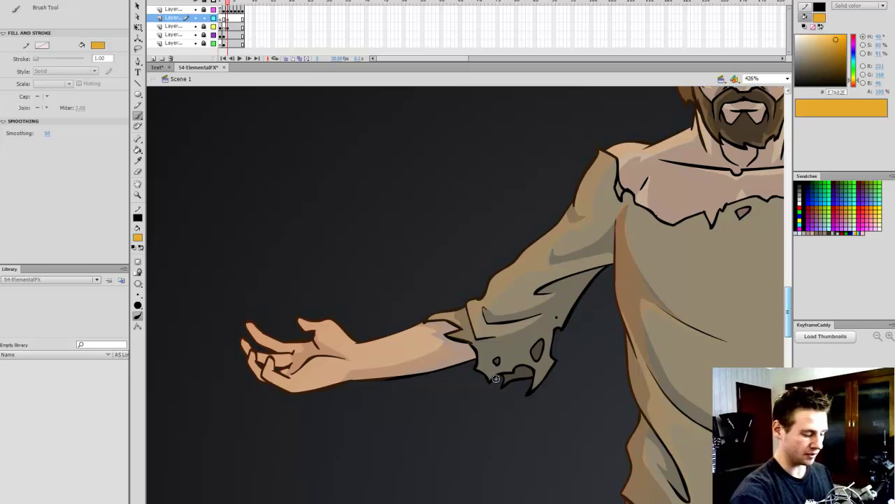
scroll(496, 379, right, 1)
click(138, 295)
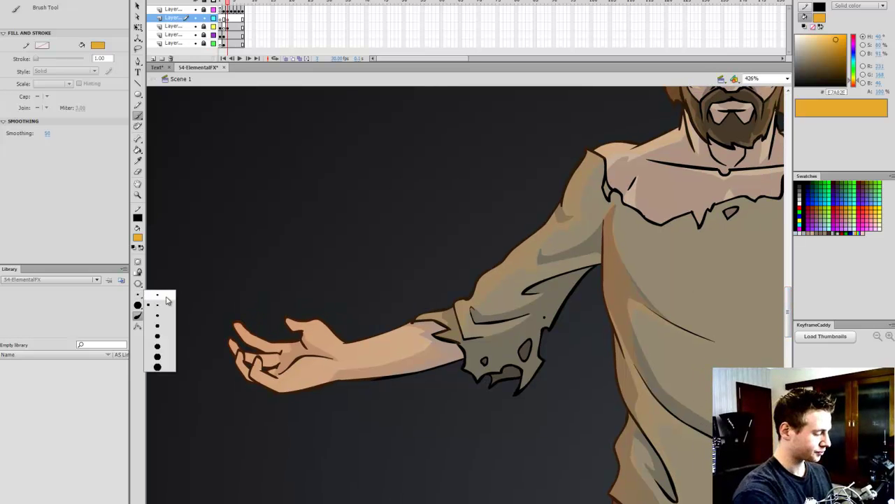
click(167, 296)
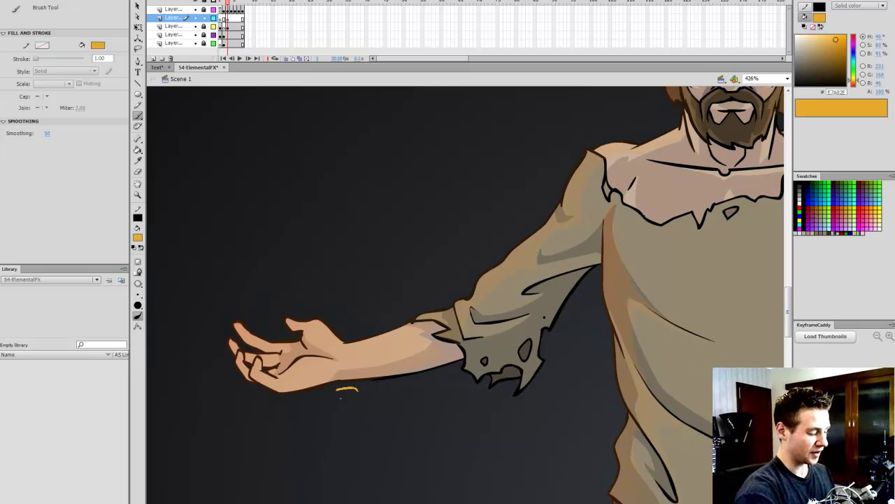
Outline flames around the character's right hand and wrist with a detached spark above, and clean up the line's overshoot under the wrist
drag(340, 397, 283, 409)
drag(218, 365, 207, 309)
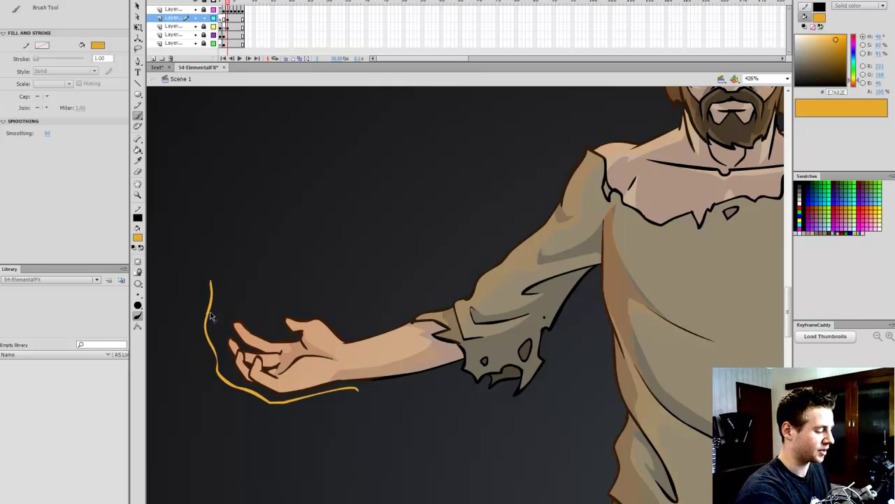
mouse_move(215, 318)
mouse_down()
mouse_move(216, 269)
mouse_move(234, 297)
mouse_move(246, 286)
mouse_move(239, 252)
mouse_move(258, 204)
mouse_move(256, 244)
mouse_move(278, 301)
mouse_move(293, 286)
mouse_move(295, 298)
mouse_move(318, 294)
mouse_move(328, 245)
mouse_move(341, 305)
mouse_up()
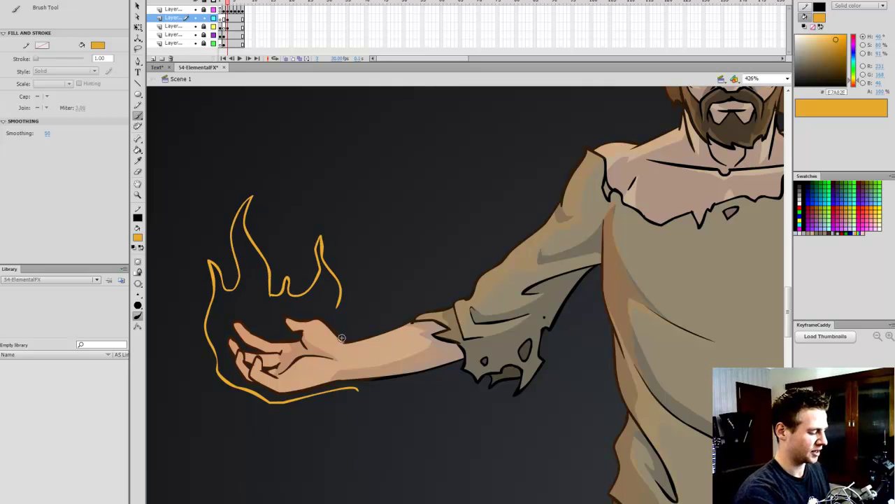
mouse_move(283, 250)
mouse_down()
mouse_move(290, 228)
mouse_move(282, 249)
mouse_up()
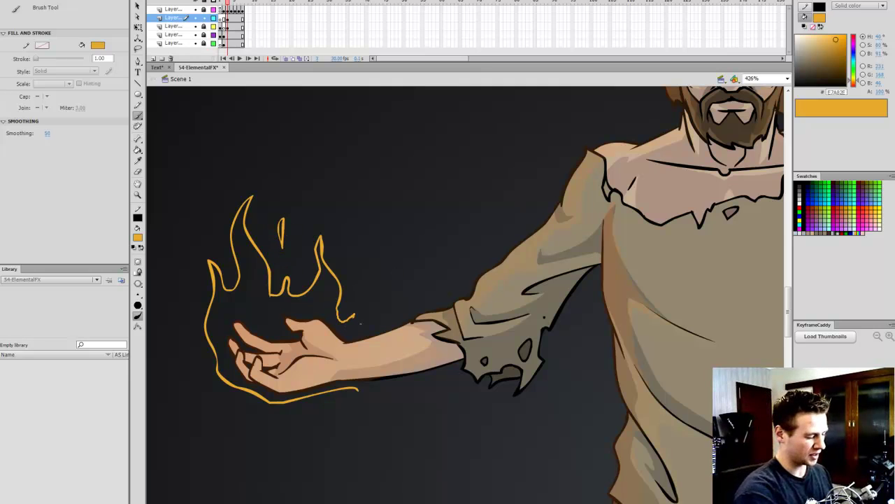
mouse_move(354, 318)
mouse_down()
mouse_move(409, 320)
mouse_move(390, 327)
mouse_up()
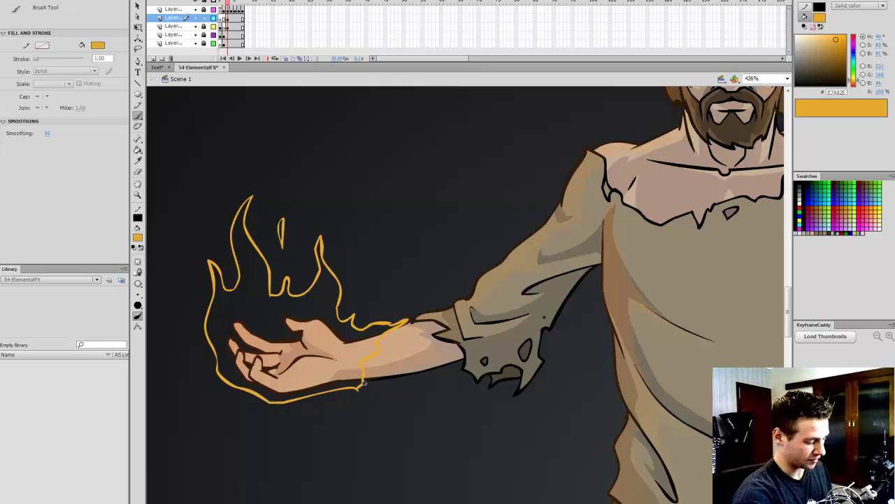
key(e)
mouse_move(364, 382)
mouse_down()
mouse_move(342, 391)
mouse_move(364, 377)
mouse_up()
key(b)
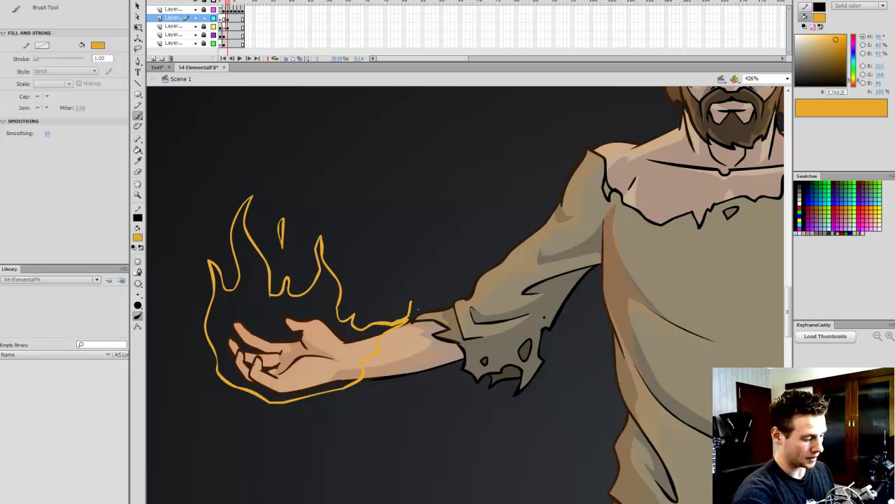
Add small flame tongues along the right forearm up to the sleeve, and fill the whole hand flame with orange
drag(446, 309, 395, 327)
key(k)
click(425, 307)
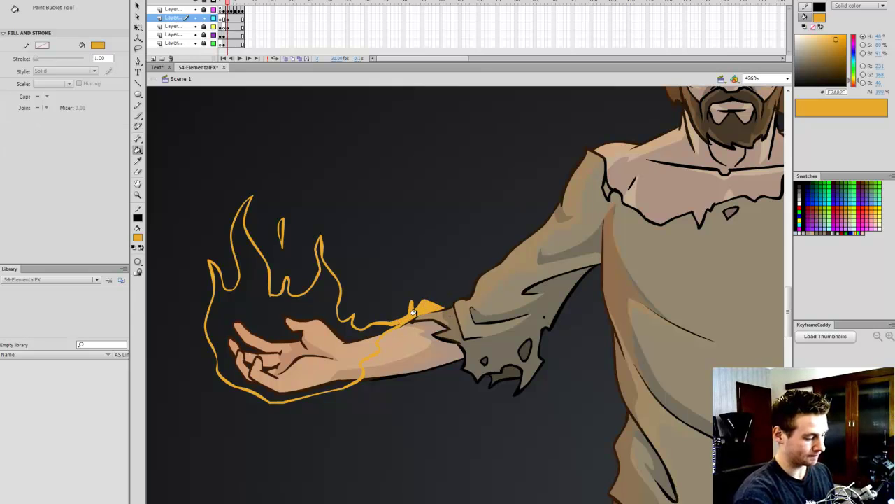
click(343, 346)
key(b)
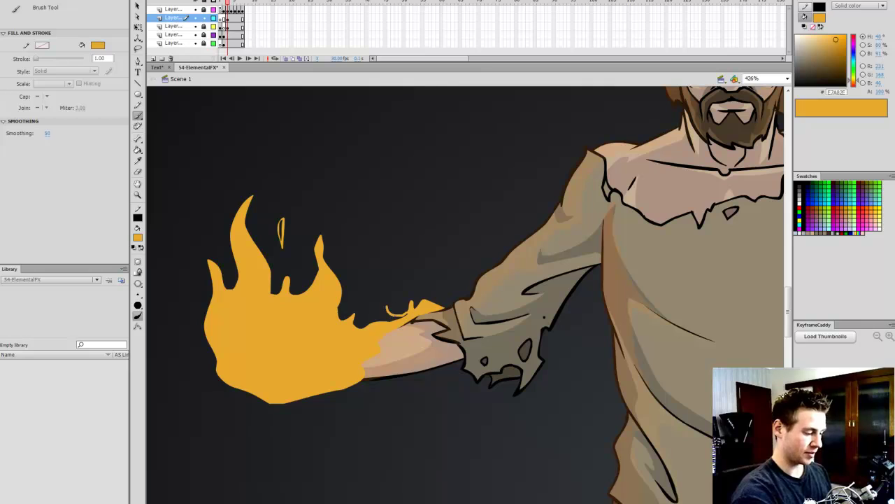
drag(382, 305, 357, 326)
key(k)
click(377, 315)
Draw another small detached spark above the right forearm and fill both sparks with orange
key(b)
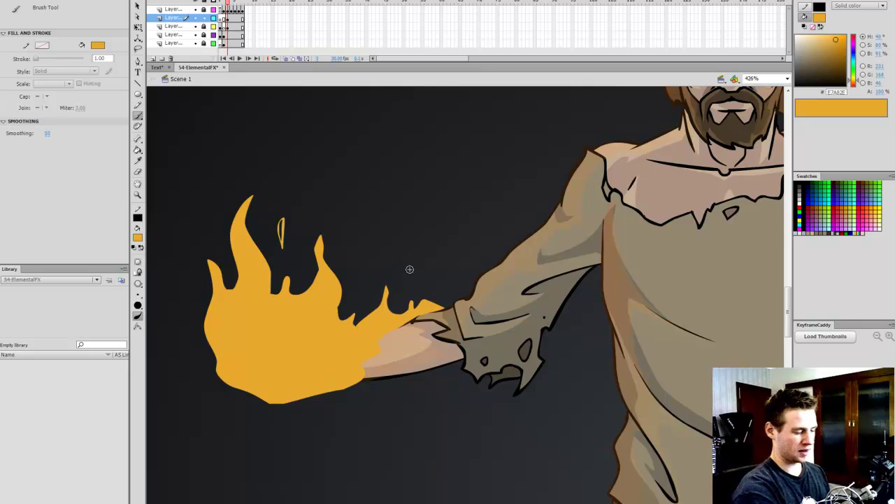
drag(357, 279, 356, 291)
key(k)
click(358, 282)
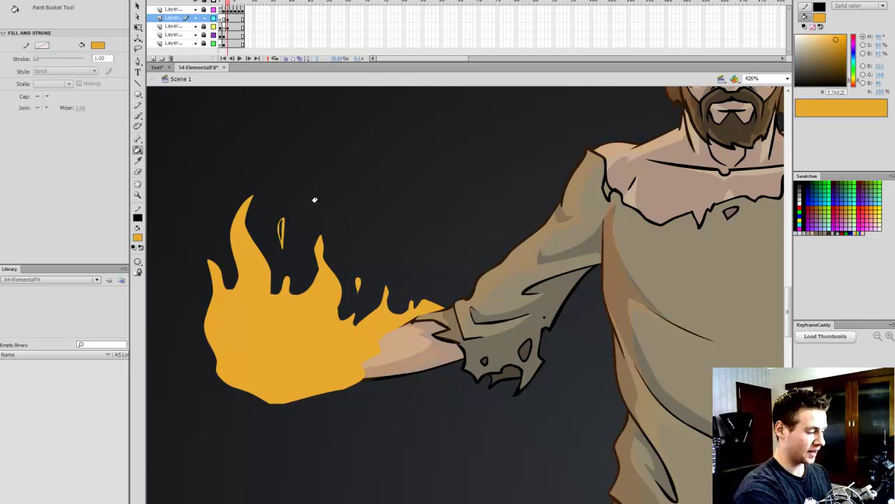
click(281, 228)
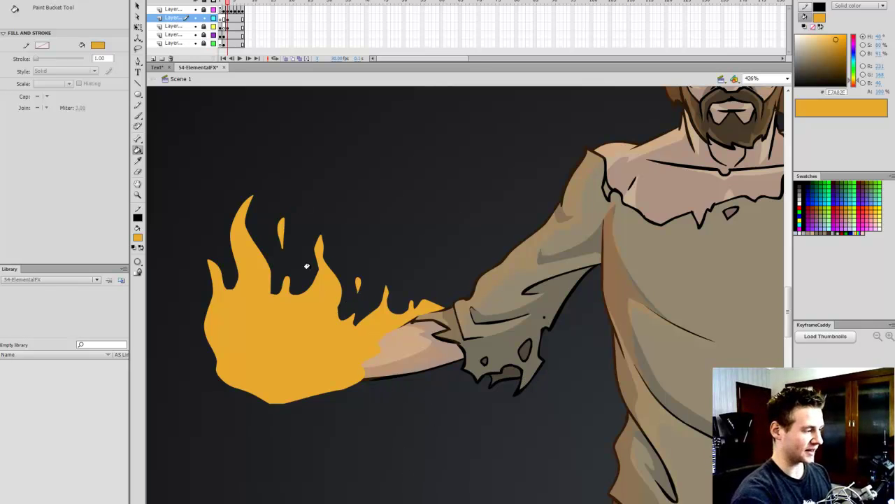
Start a flame outline on the character's left arm, with a jagged edge across the forearm and rising tongues above it
drag(689, 392, 294, 392)
mouse_move(686, 413)
mouse_down()
mouse_move(392, 416)
mouse_move(460, 422)
mouse_up()
key(b)
drag(397, 345, 385, 346)
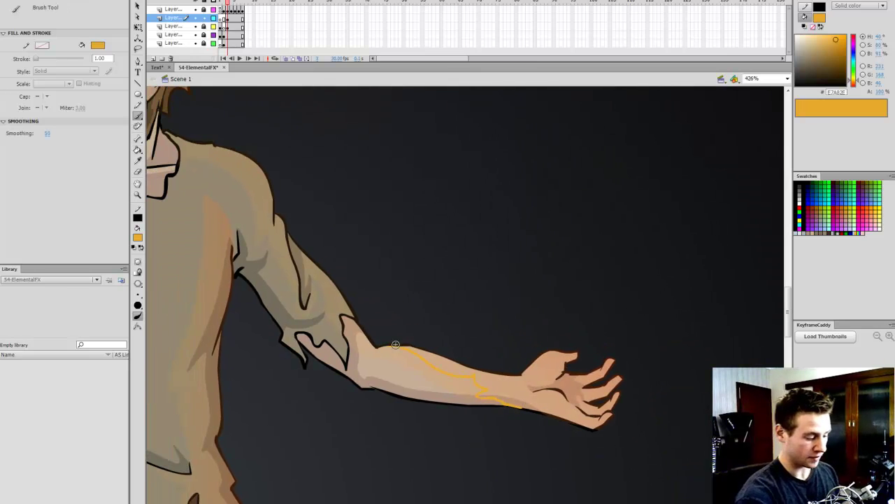
mouse_move(392, 346)
mouse_down()
mouse_move(424, 344)
mouse_move(443, 355)
mouse_move(470, 327)
mouse_move(469, 354)
mouse_move(485, 361)
mouse_move(510, 312)
mouse_move(520, 339)
mouse_move(558, 271)
mouse_move(569, 300)
mouse_move(585, 335)
mouse_up()
Remove the outline segment that runs from the tallest flame tongue down toward the fingers of the left hand
key(e)
drag(549, 282, 553, 259)
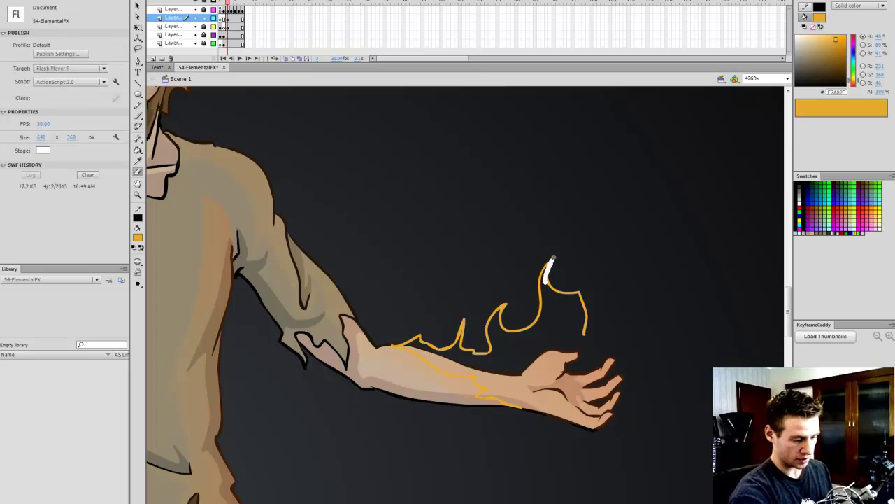
drag(579, 296, 579, 304)
key(ctrl+z)
key(Delete)
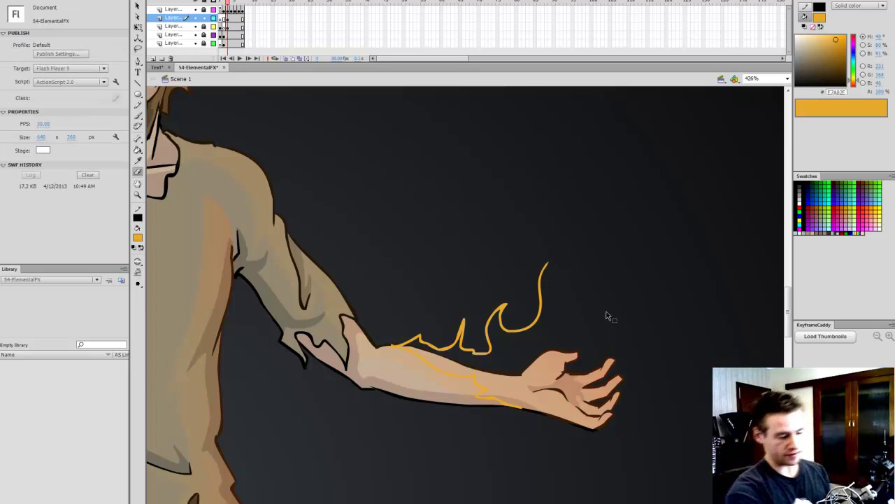
Redraw the flame outline with new tongues over the left hand's fingers and close it beneath the hand
key(b)
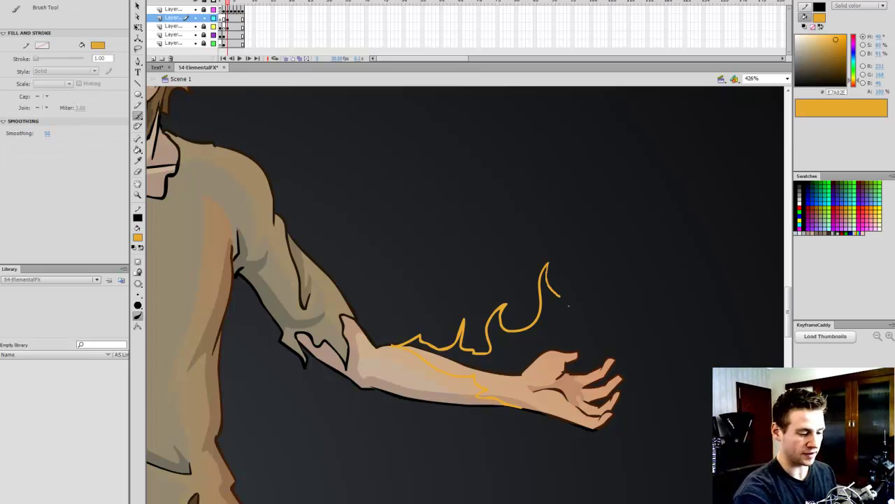
mouse_move(560, 296)
mouse_down()
mouse_move(576, 316)
mouse_move(598, 307)
mouse_move(603, 223)
mouse_move(634, 287)
mouse_move(630, 336)
mouse_up()
key(ctrl+z)
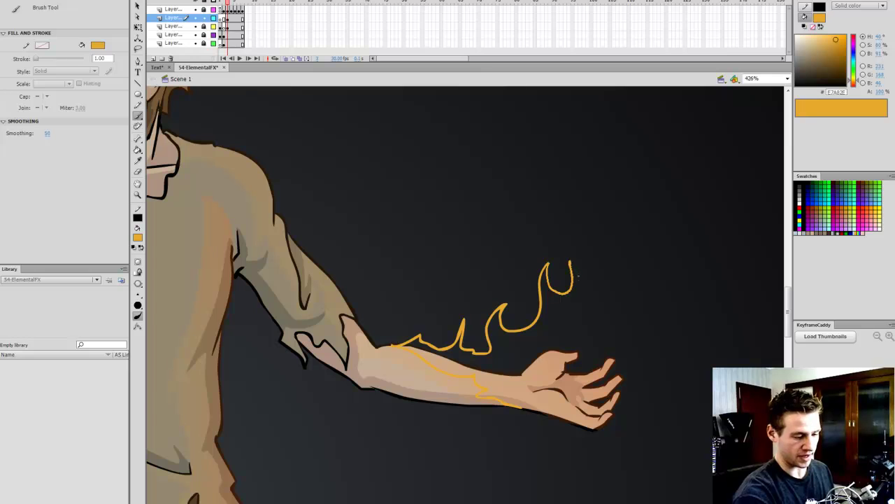
mouse_move(578, 275)
mouse_down()
mouse_move(608, 341)
mouse_move(632, 303)
mouse_move(642, 341)
mouse_move(632, 405)
mouse_up()
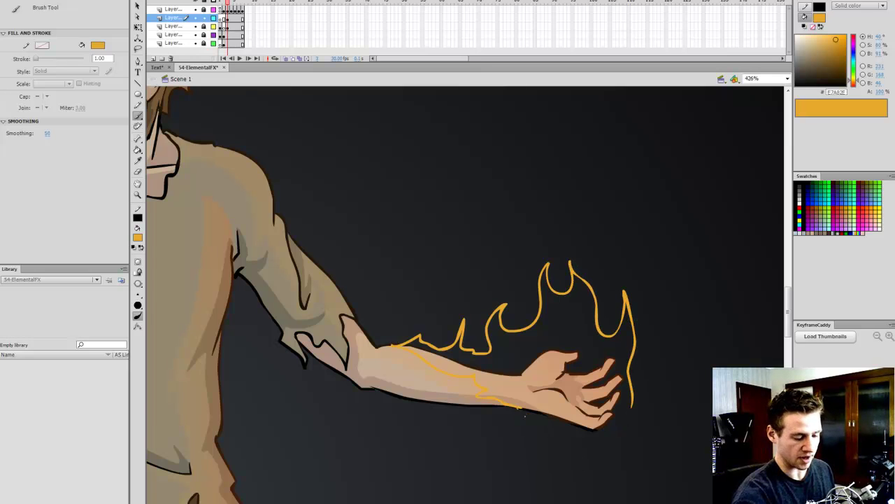
mouse_move(552, 425)
mouse_down()
mouse_move(600, 444)
mouse_move(632, 379)
mouse_up()
key(e)
Fill the left hand's flame with orange, add two small detached sparks above it, and fit the whole stage in view
key(k)
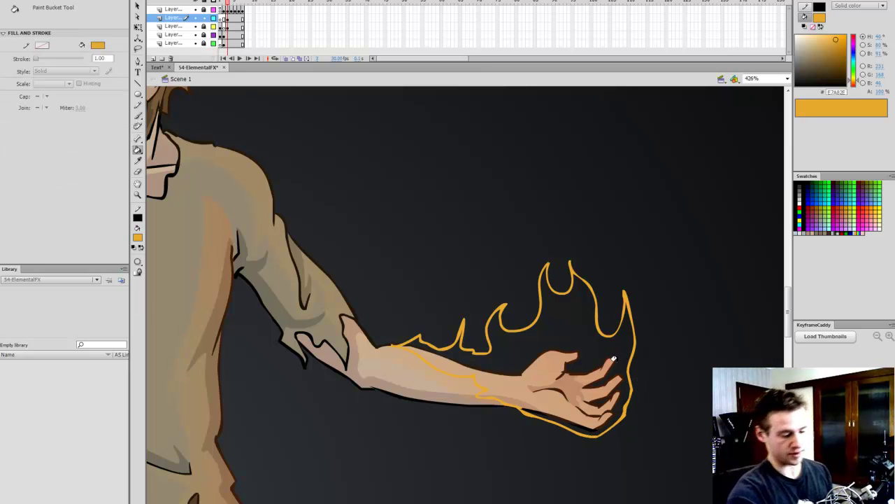
click(625, 381)
key(b)
drag(621, 257, 608, 261)
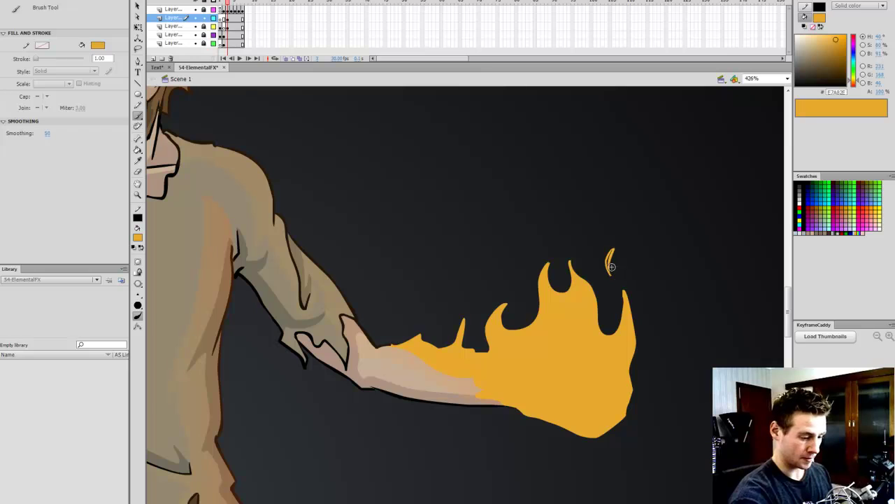
key(k)
key(e)
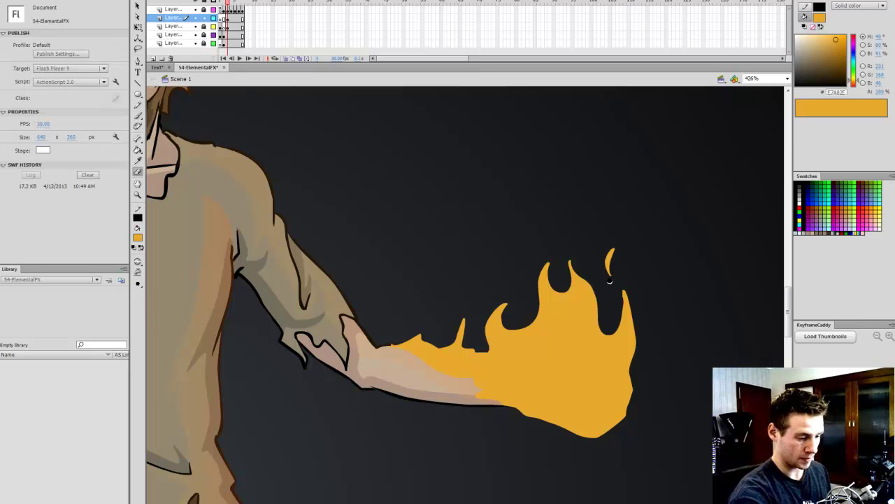
key(b)
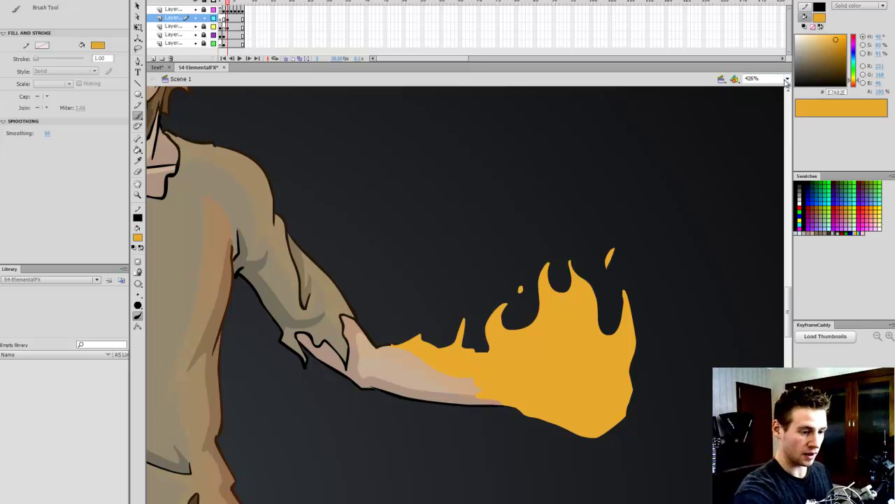
click(786, 79)
click(762, 89)
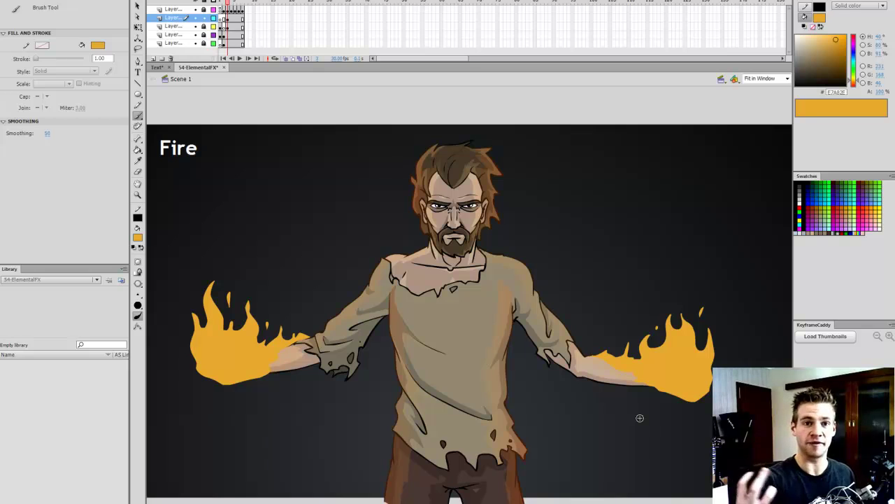
Convert the flame shapes on both hands into one movie clip symbol named Fire
key(q)
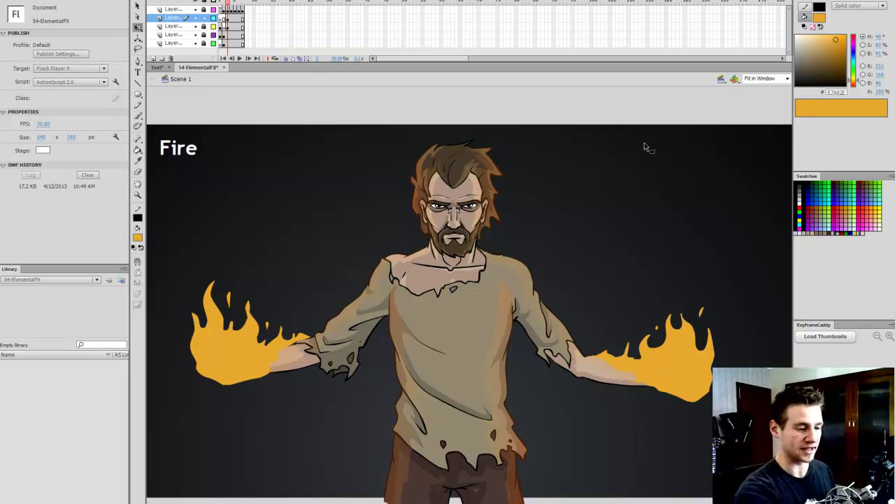
click(232, 21)
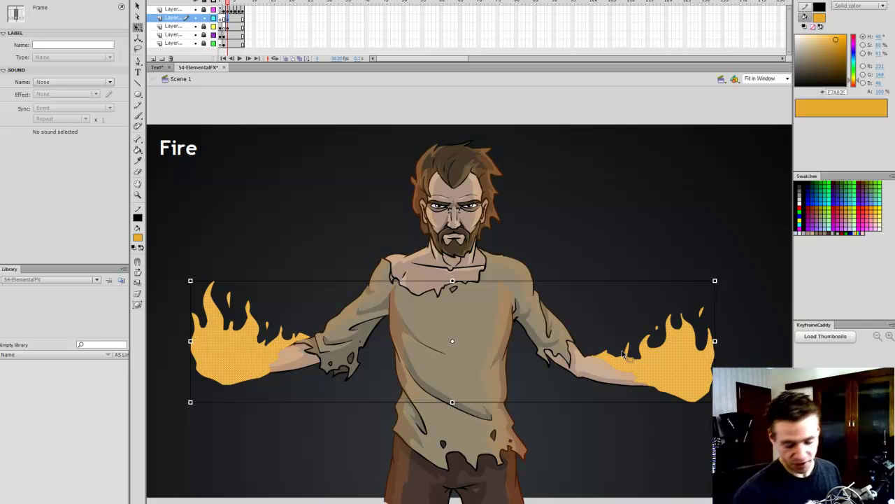
key(F8)
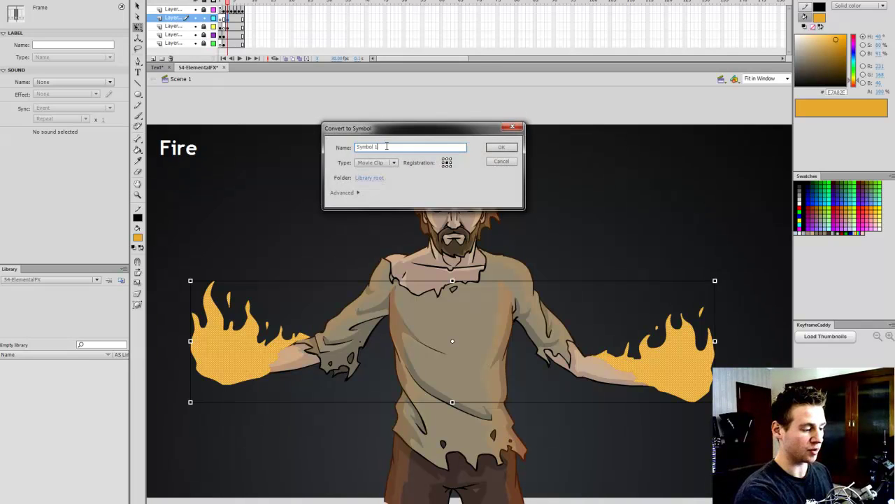
text(Fi)
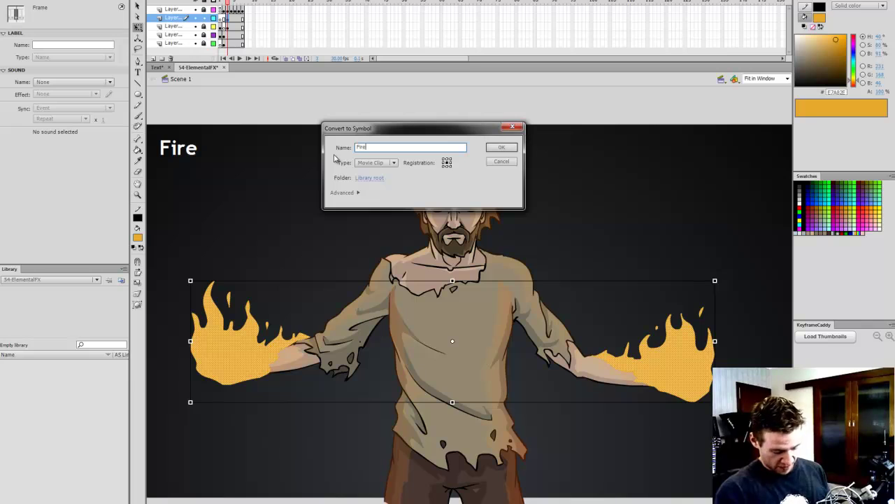
text(re)
key(Return)
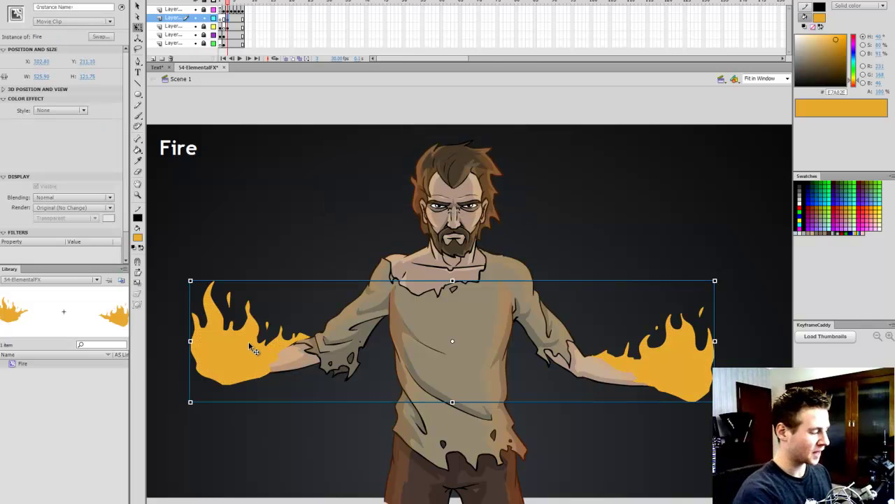
Add a Glow filter to the Fire symbol and set its color to red-orange
scroll(124, 211, down, 1)
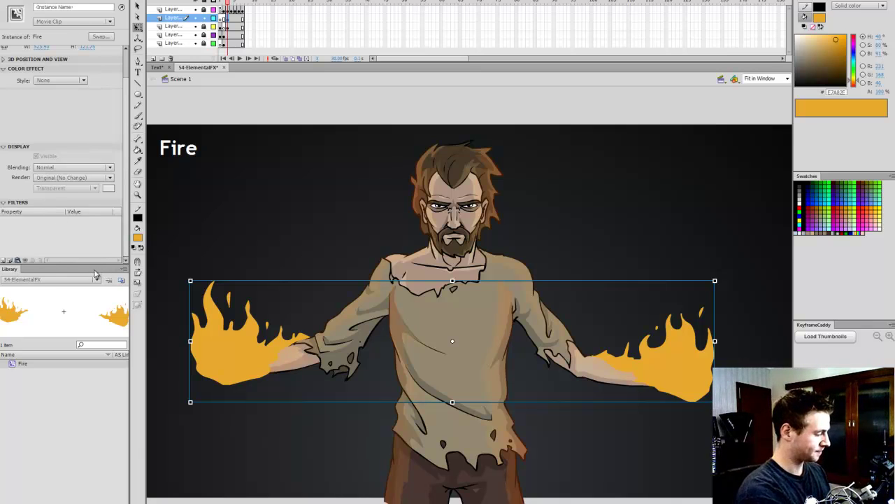
click(124, 268)
click(14, 270)
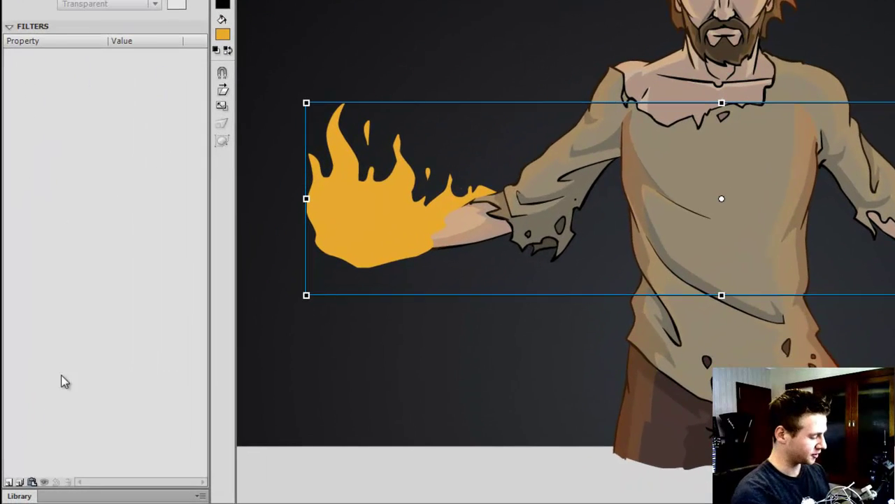
click(10, 482)
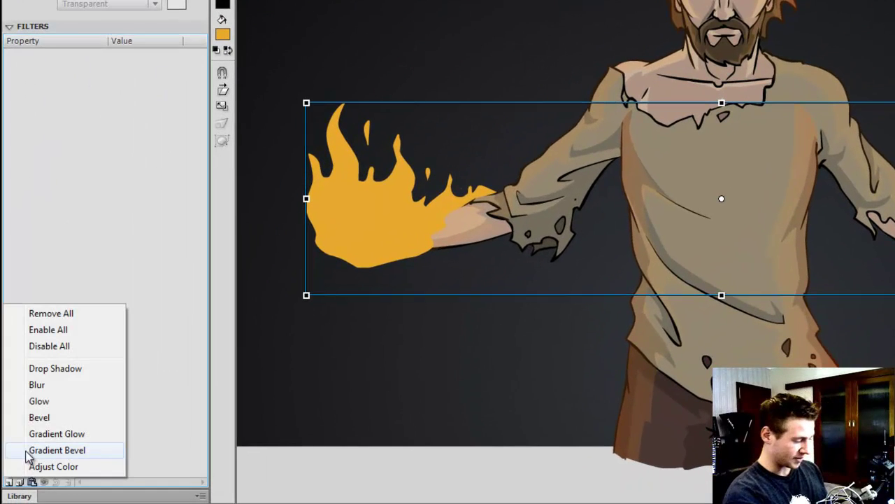
click(67, 400)
click(118, 126)
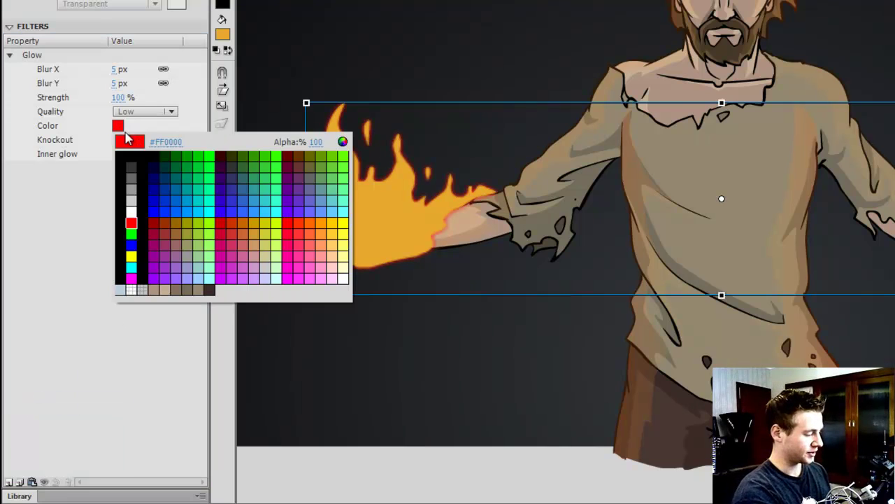
click(309, 222)
click(118, 122)
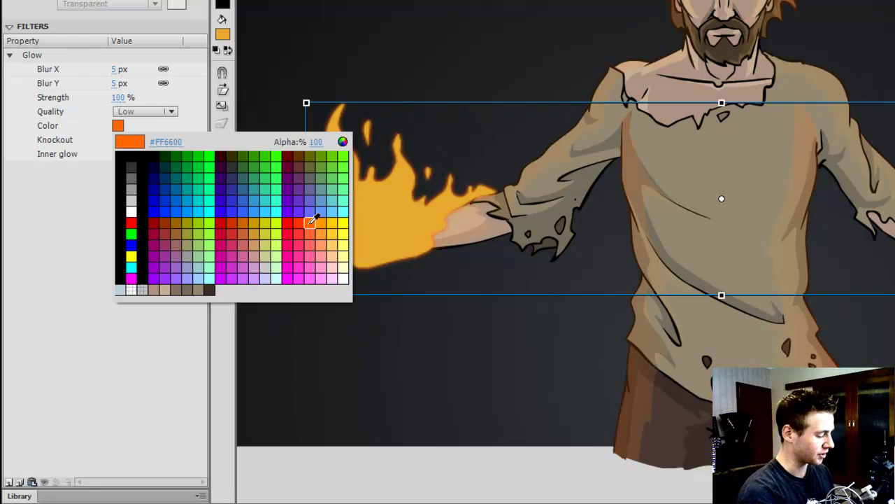
click(305, 218)
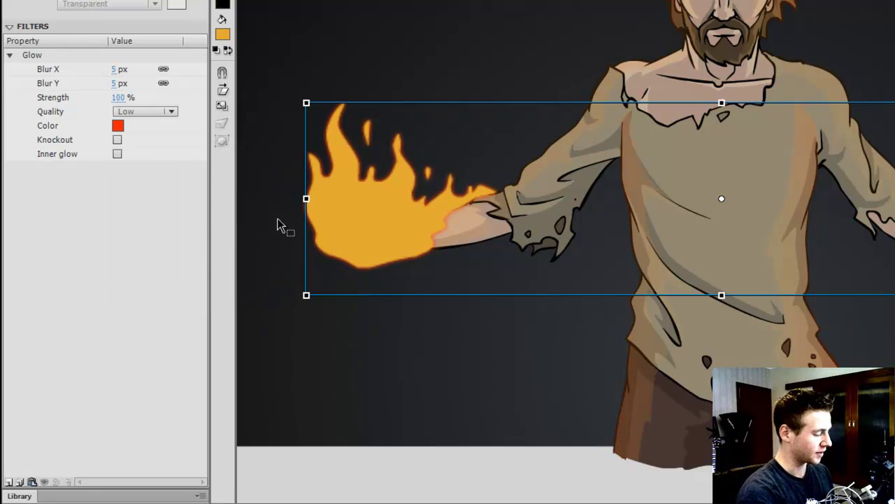
Set the glow's strength to 106%, its horizontal and vertical blur to 16 px, and its quality to High
click(119, 96)
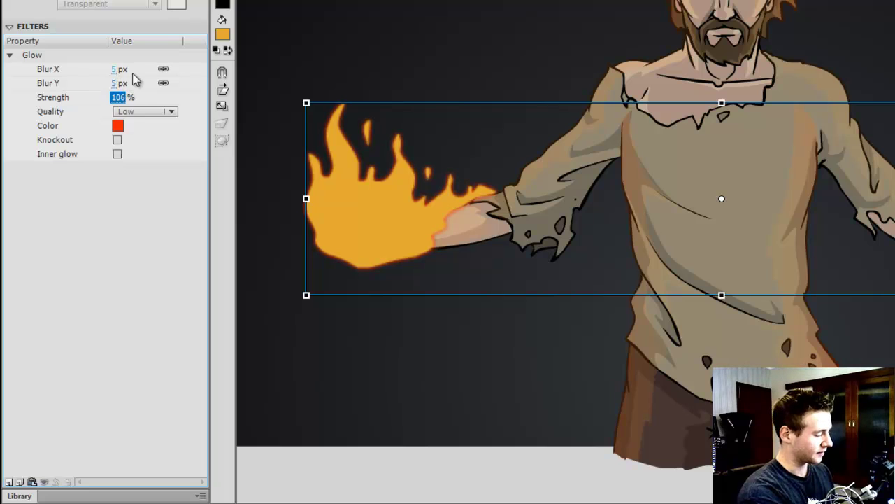
click(116, 69)
text(15)
key(Return)
text(12)
click(162, 112)
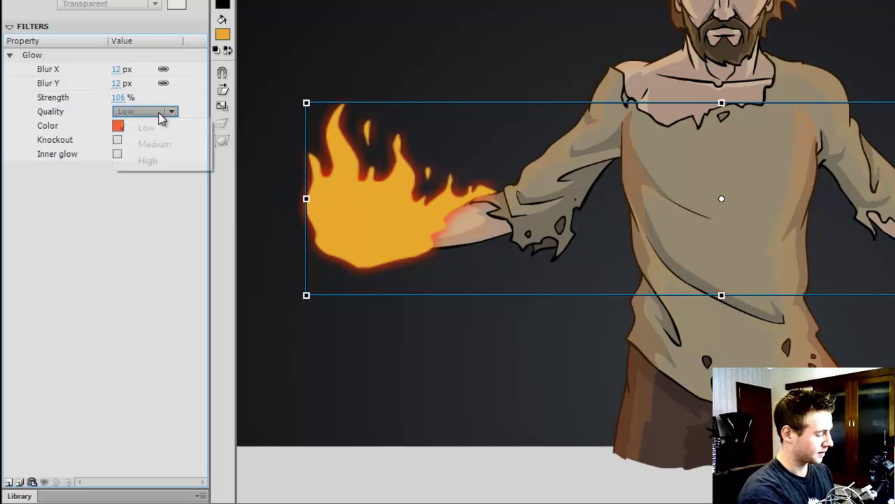
click(175, 162)
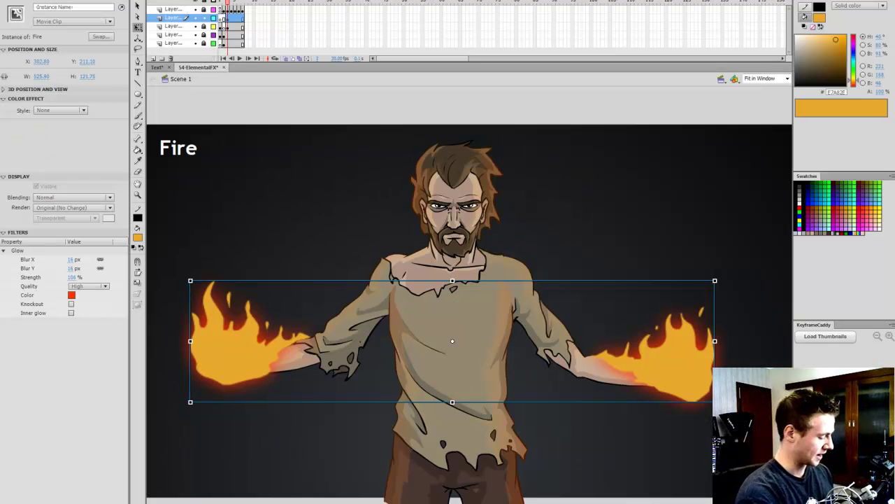
Add a second Glow filter to the Fire symbol and color it golden yellow
click(7, 498)
click(32, 469)
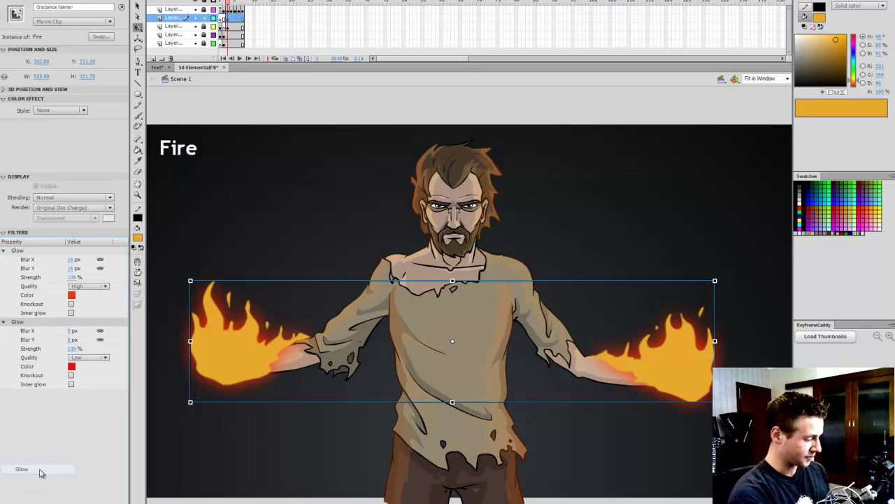
click(71, 366)
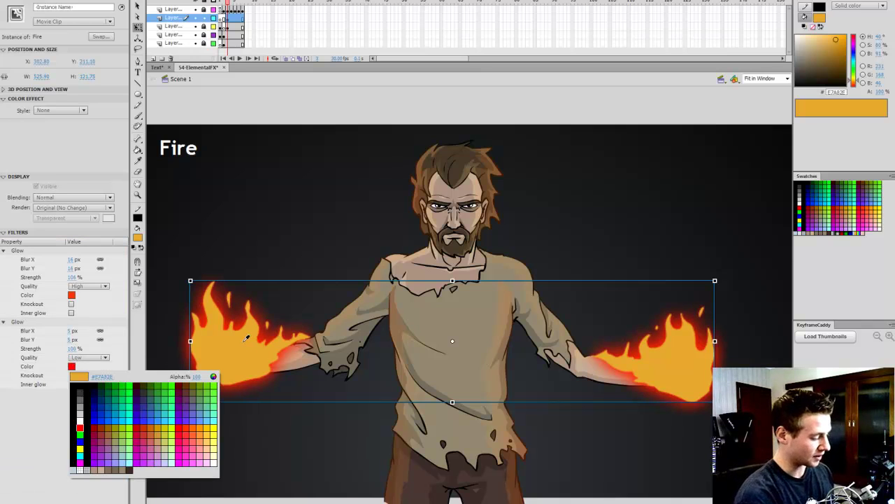
click(200, 425)
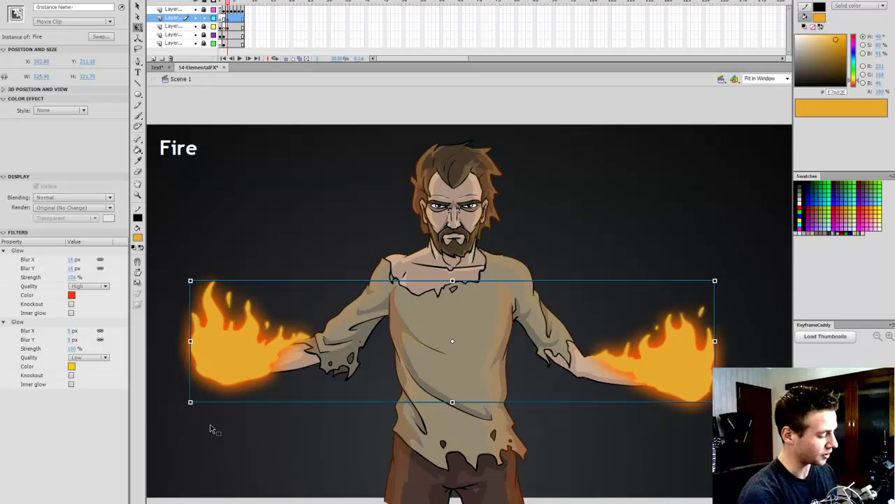
Make the second glow an inner glow with 126% strength and 22 px blur
click(70, 384)
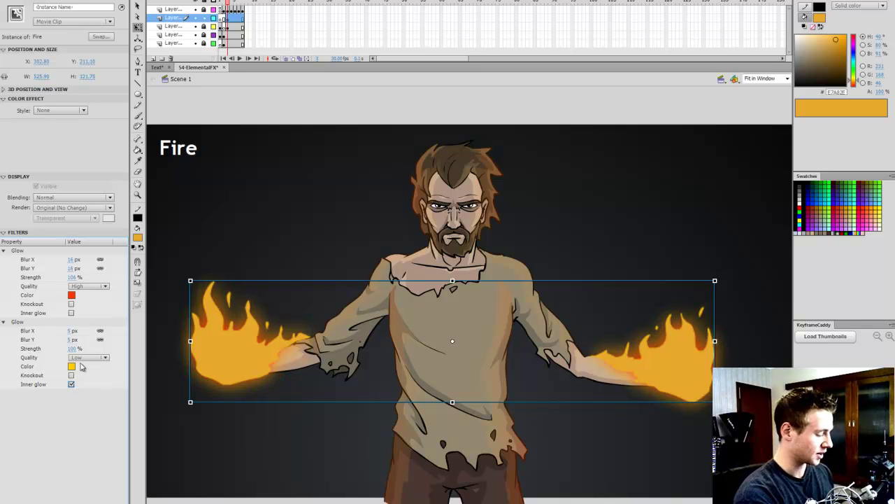
drag(73, 348, 77, 324)
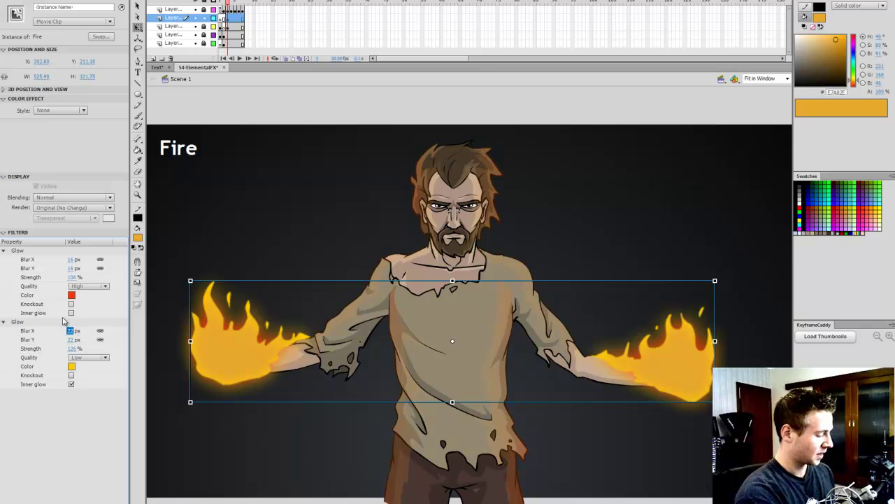
click(63, 321)
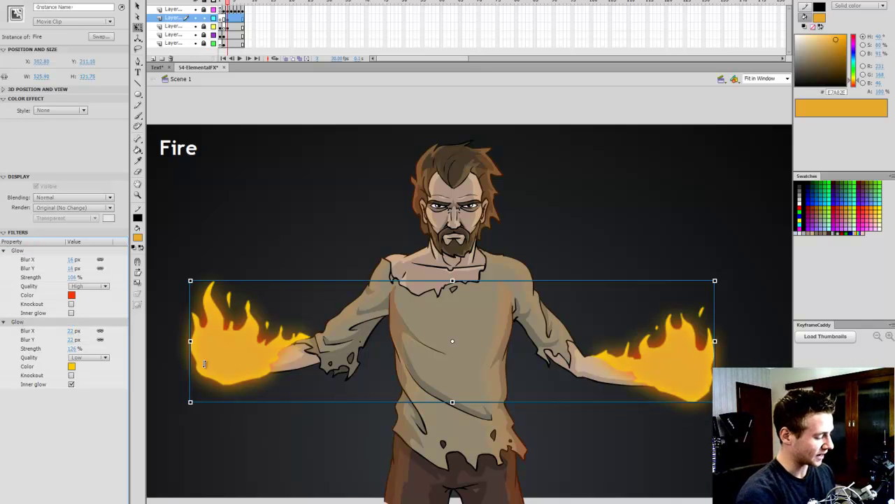
Recolor the flame shapes inside the Fire symbol to pale yellow F5E28B and return to the main scene
double_click(265, 361)
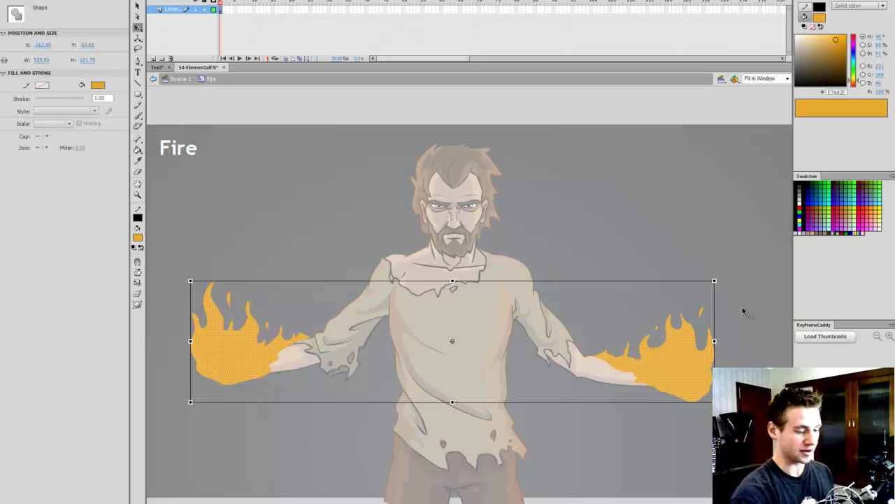
drag(822, 36, 841, 56)
click(818, 37)
double_click(751, 114)
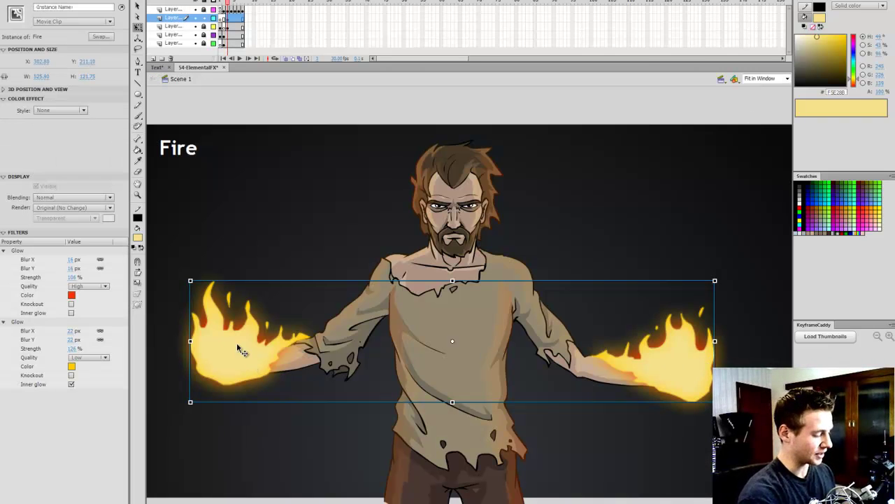
Increase the inner glow's strength to 159% and its blur to 30 px
click(73, 348)
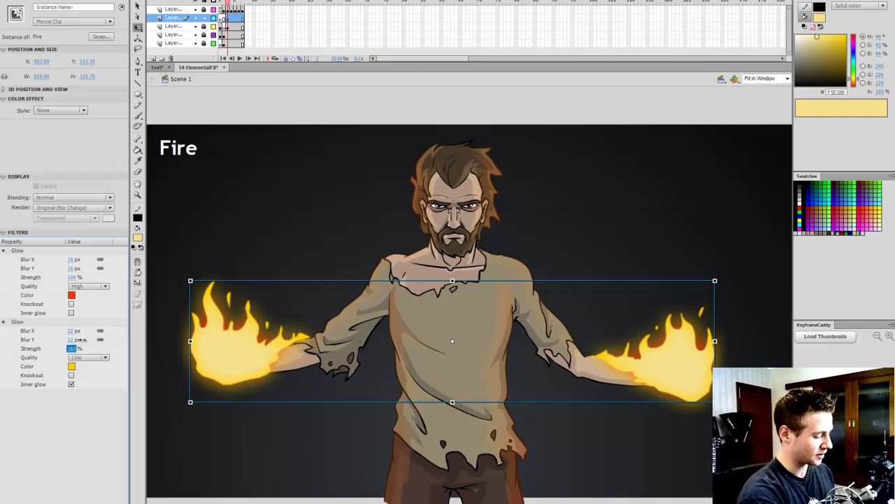
click(70, 331)
text(43)
key(Return)
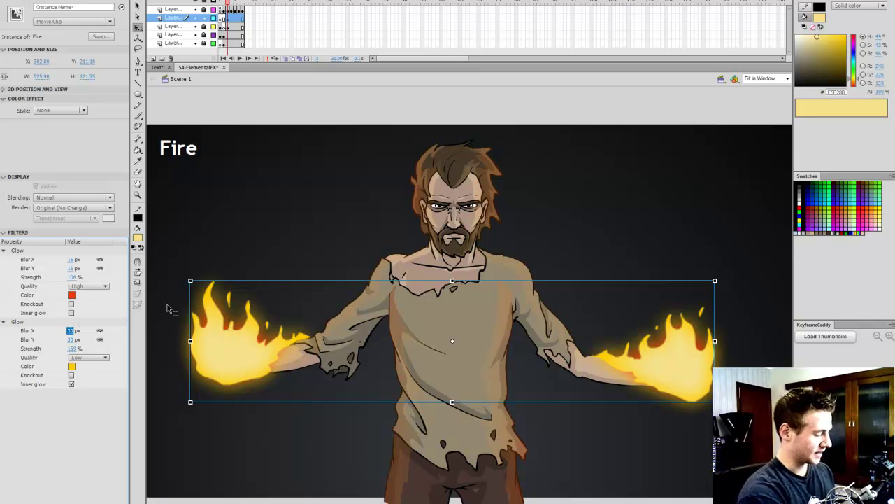
Recolor the outer glow to dark orange and the inner glow to a lighter orange
click(71, 295)
click(193, 353)
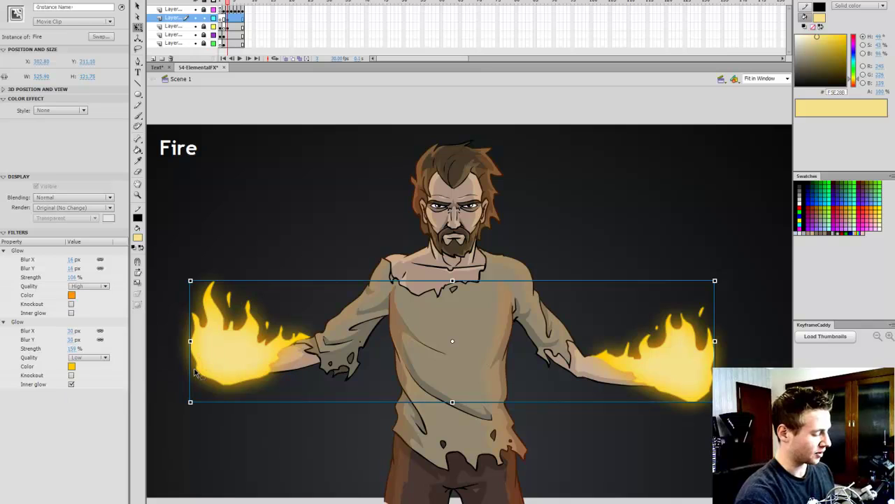
click(71, 294)
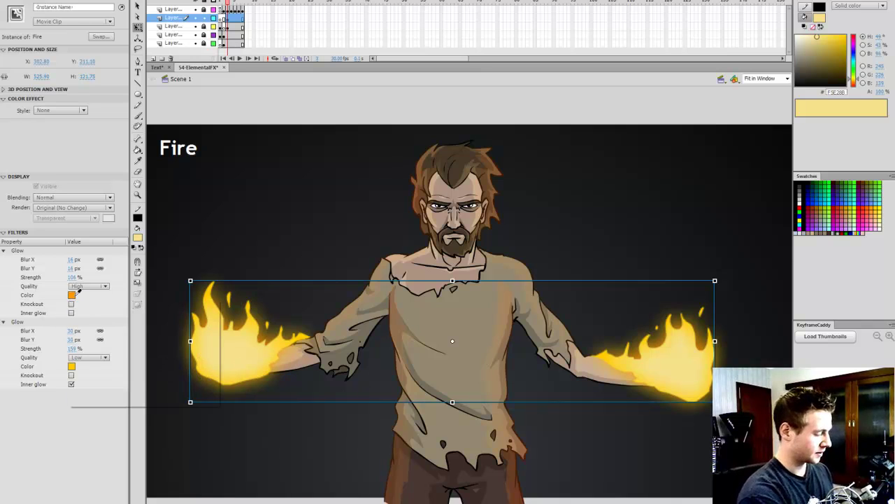
click(189, 356)
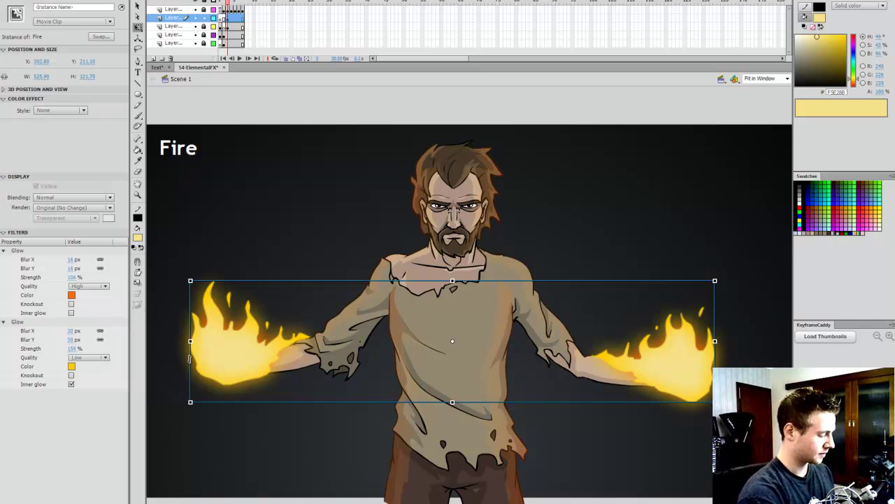
click(71, 366)
click(203, 422)
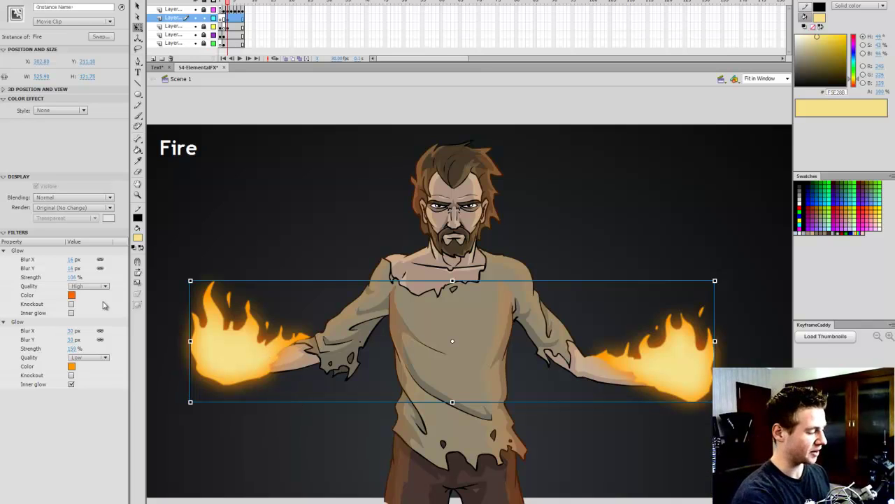
Add a High-quality Blur filter to the Fire symbol and raise the inner glow's quality to High
click(5, 503)
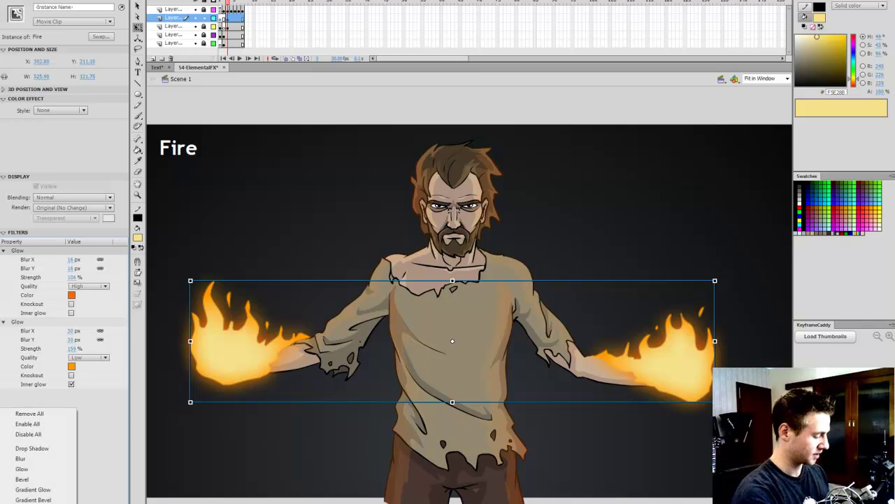
click(21, 458)
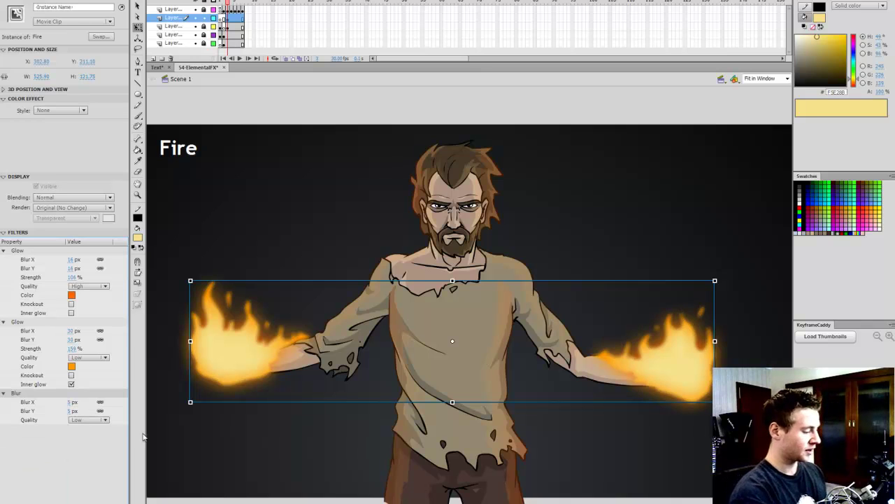
click(89, 419)
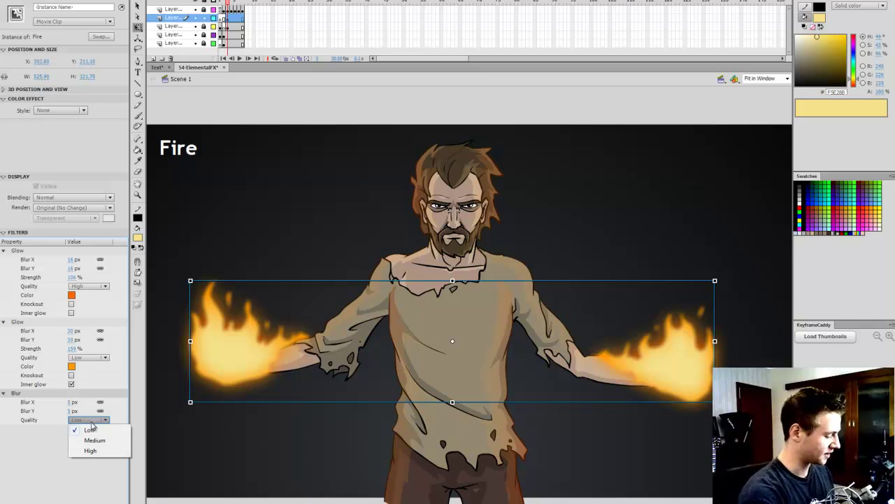
click(100, 451)
click(89, 357)
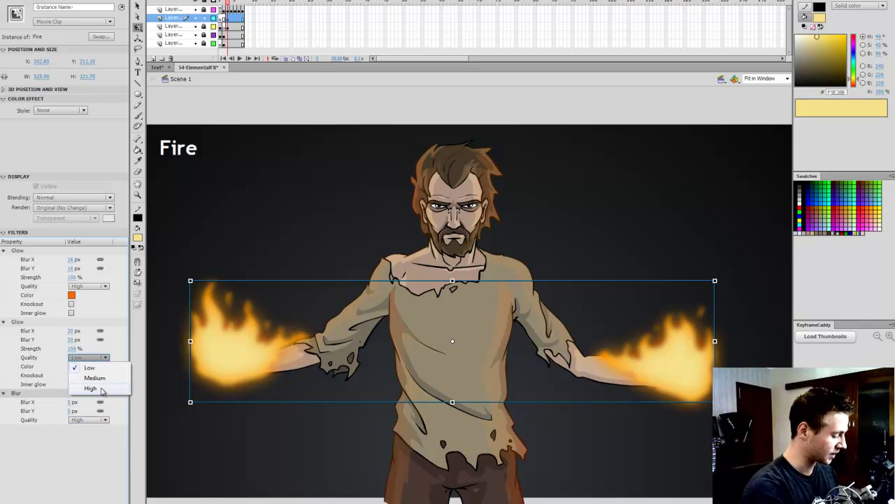
click(104, 392)
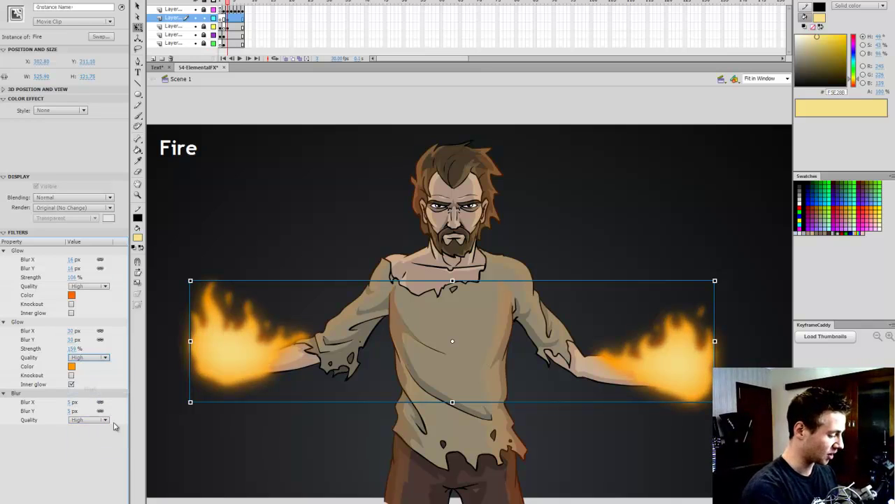
Set the Blur filter's horizontal and vertical blur to 3 px
click(71, 402)
text(3)
key(Return)
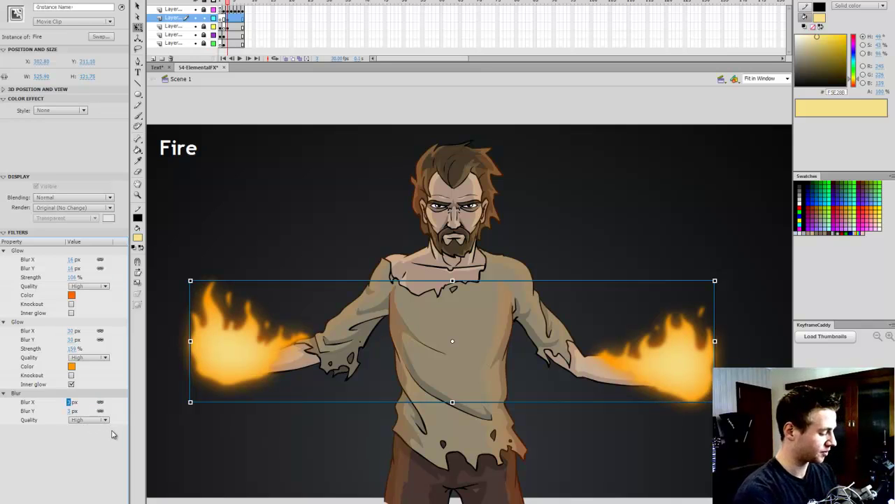
click(210, 314)
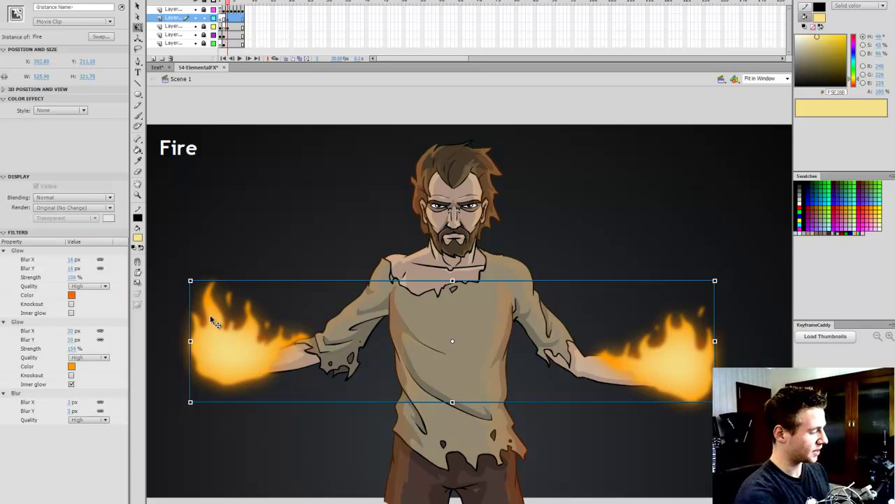
Apply an Alpha color effect of 80% to the Fire symbol and save the document
click(67, 111)
click(76, 112)
click(83, 111)
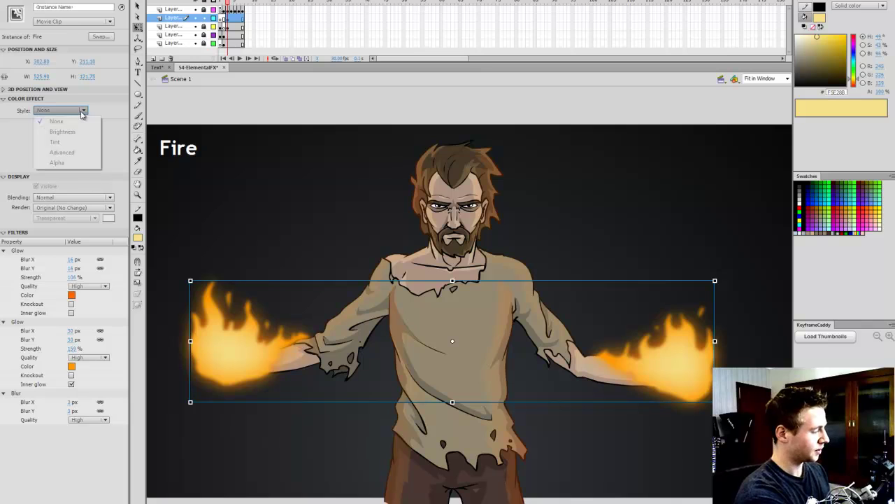
click(78, 162)
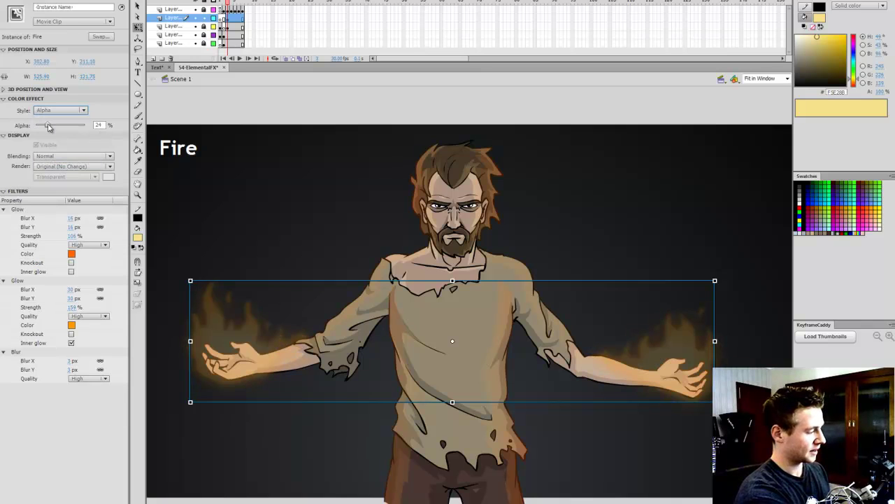
drag(48, 125, 78, 136)
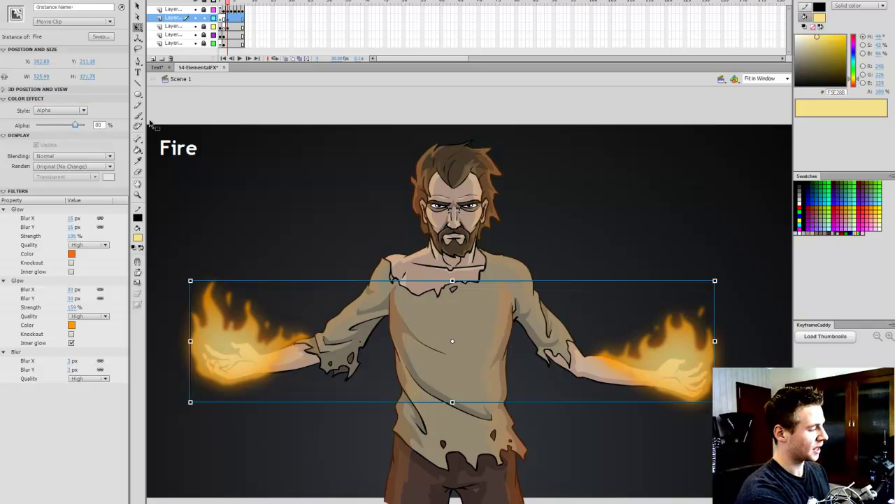
click(238, 155)
key(ctrl+s)
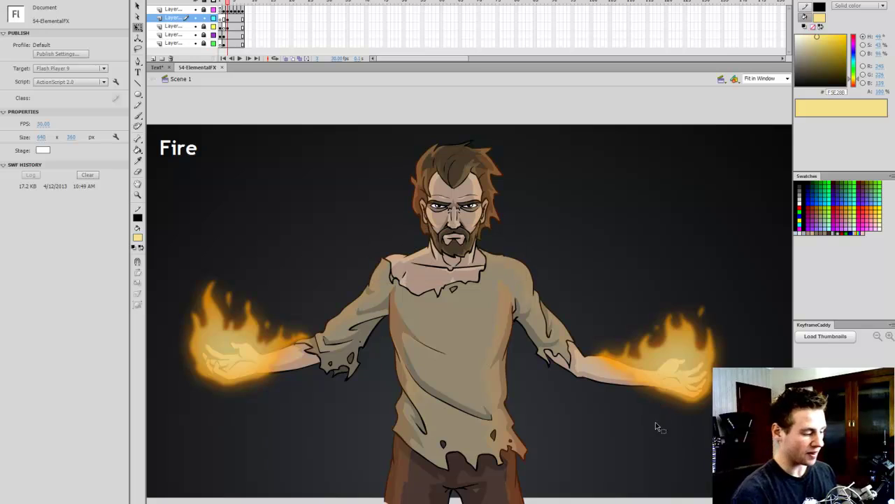
Set the blending mode of the Fire symbol to Screen
click(248, 374)
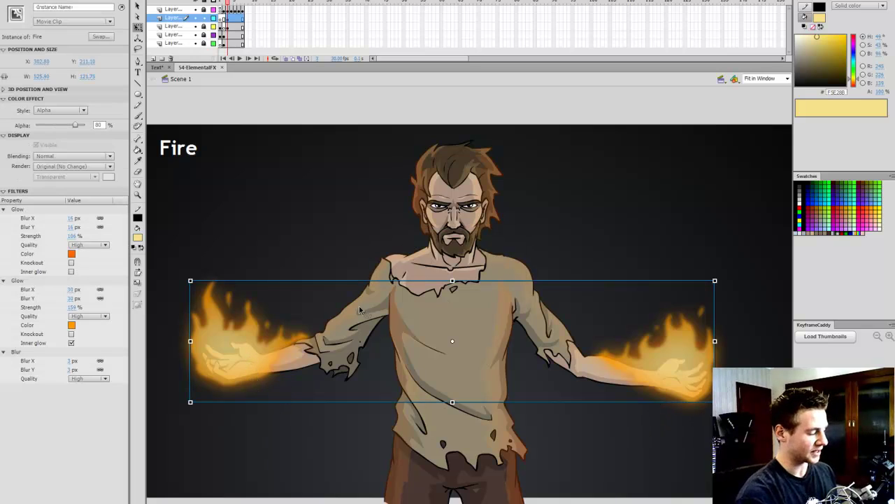
click(234, 318)
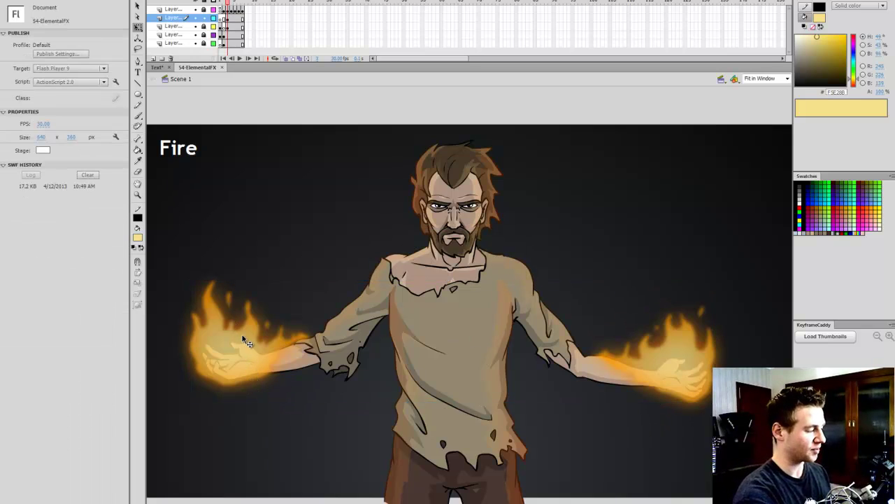
click(245, 340)
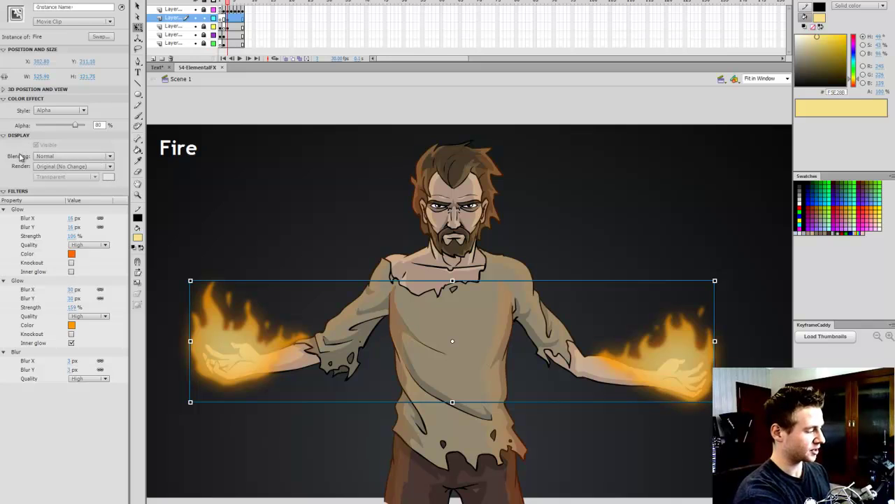
click(94, 160)
click(101, 158)
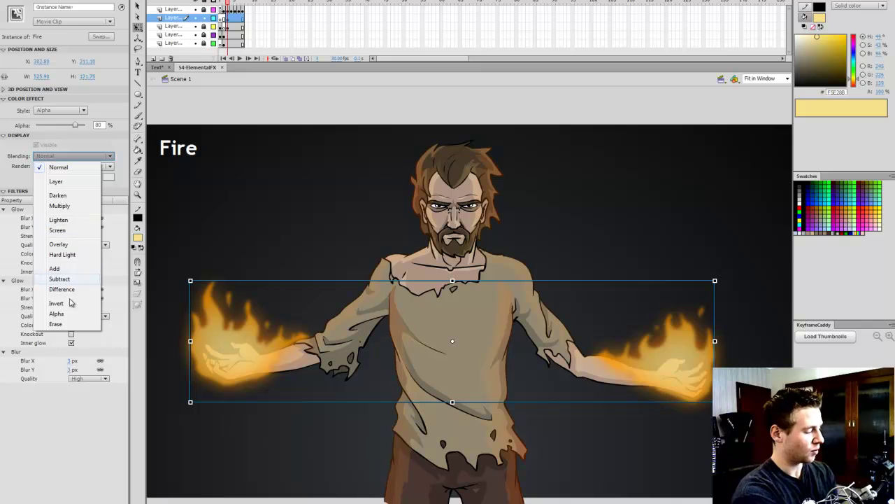
click(77, 231)
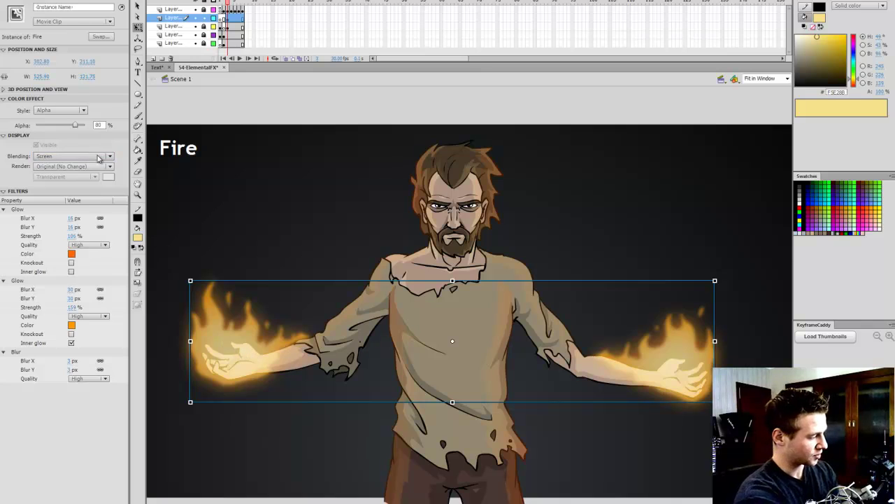
Compare Normal blending on the flames with Screen, ending on Screen
click(91, 156)
click(83, 169)
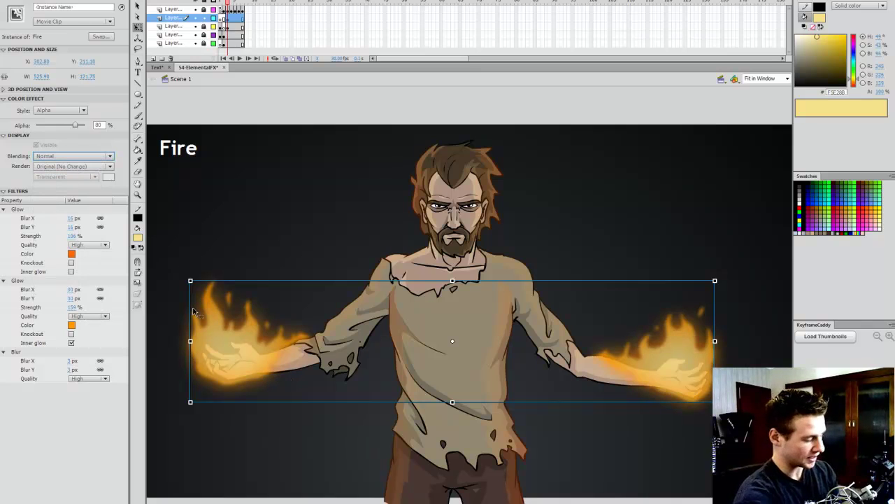
click(84, 161)
click(78, 231)
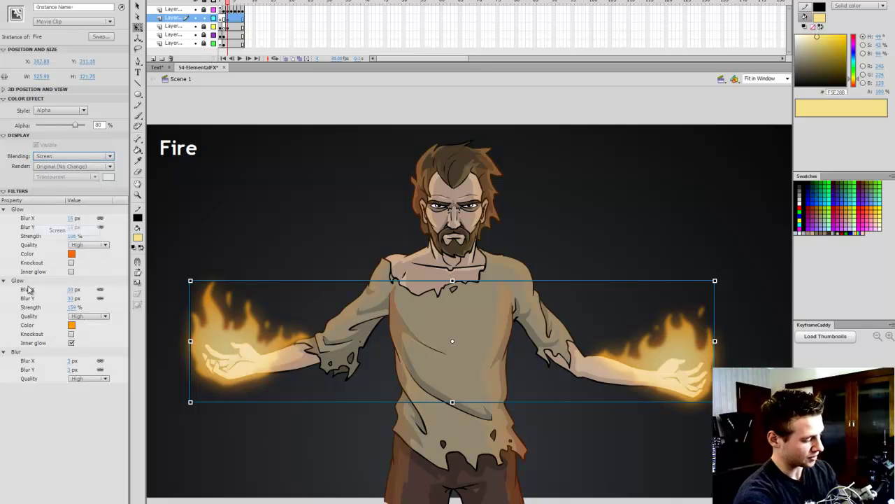
Raise the Fire symbol's alpha to 82% and save the document
mouse_move(77, 126)
mouse_down()
mouse_move(86, 128)
mouse_move(74, 126)
mouse_move(78, 133)
mouse_up()
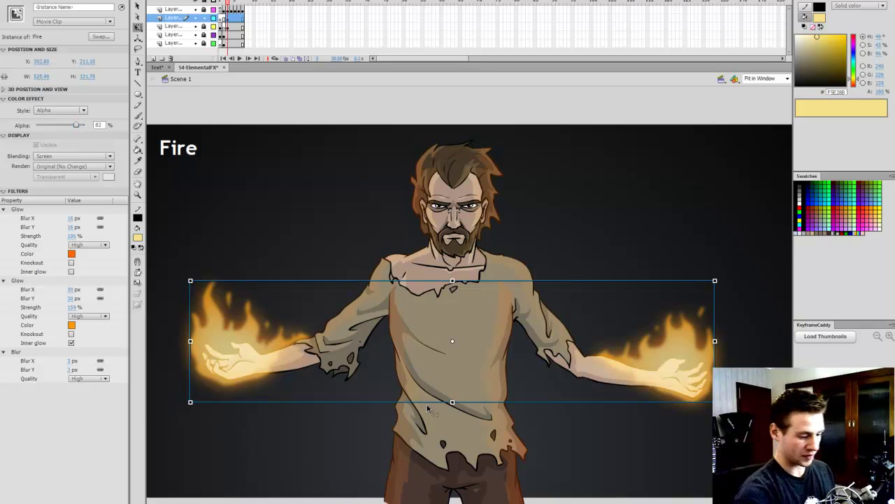
click(670, 112)
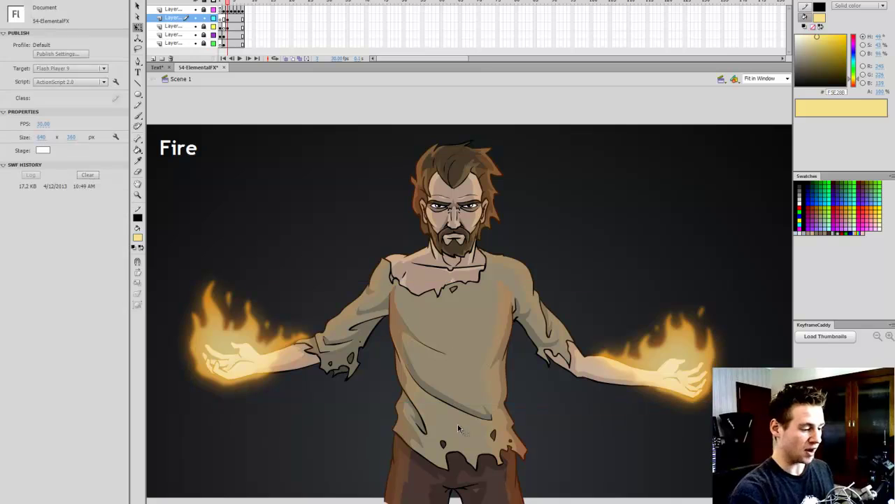
key(ctrl+s)
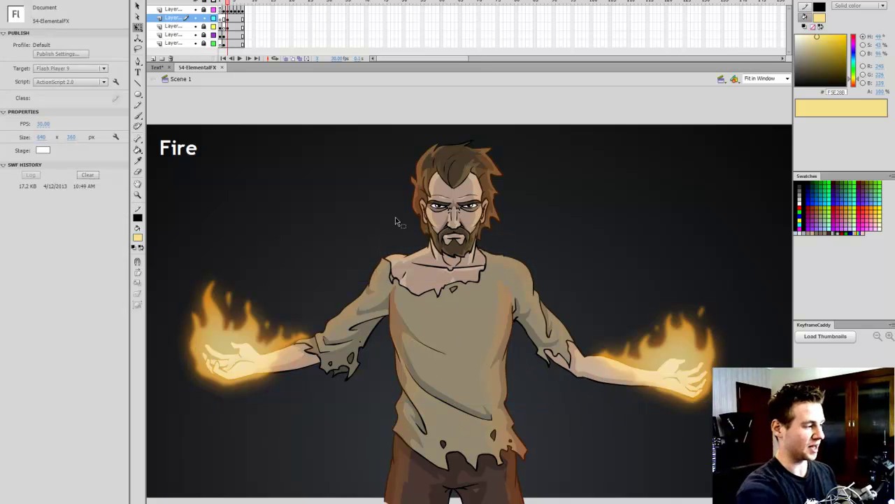
Unlock the rim lighting layer, shift its gradient to a yellower orange (#E97300), and test the movie
click(202, 25)
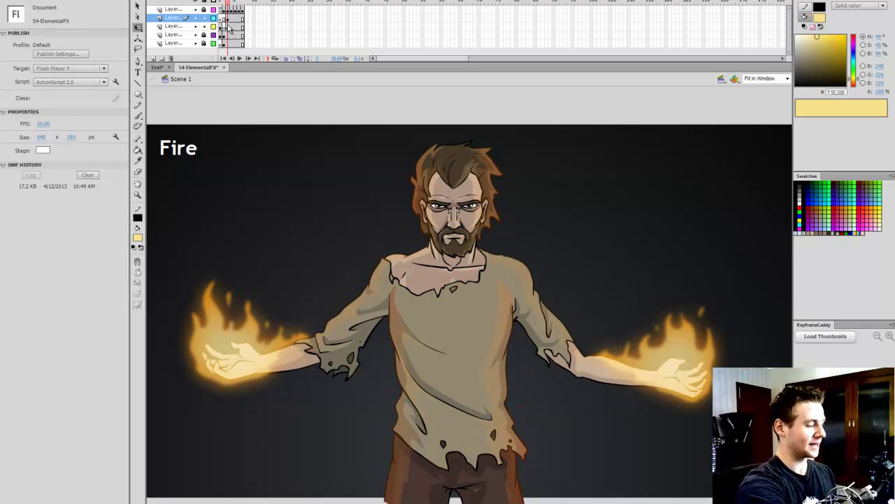
click(229, 26)
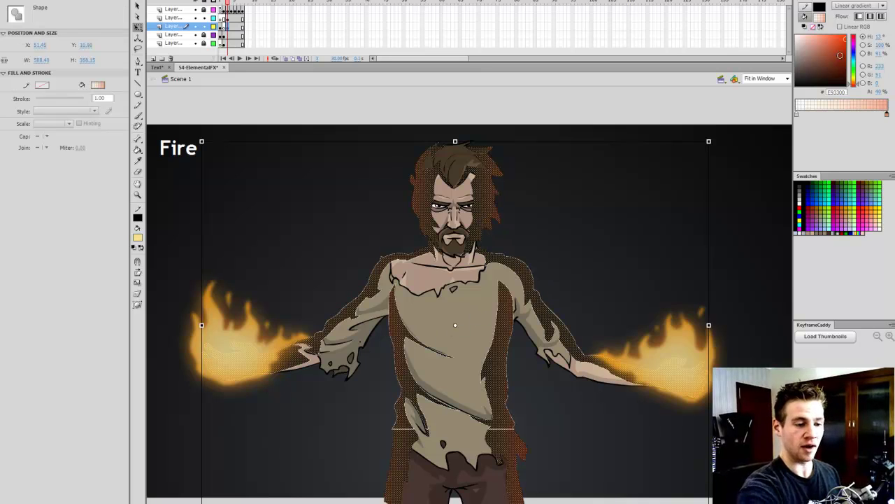
drag(858, 85, 862, 84)
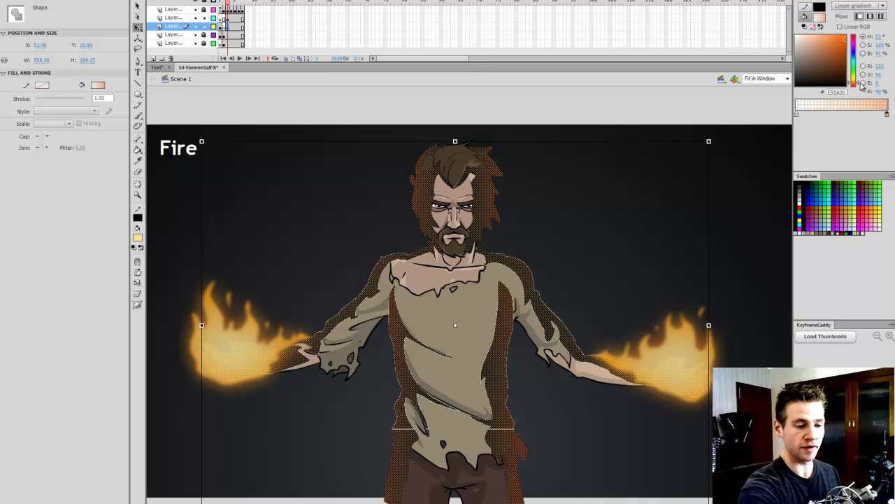
click(701, 112)
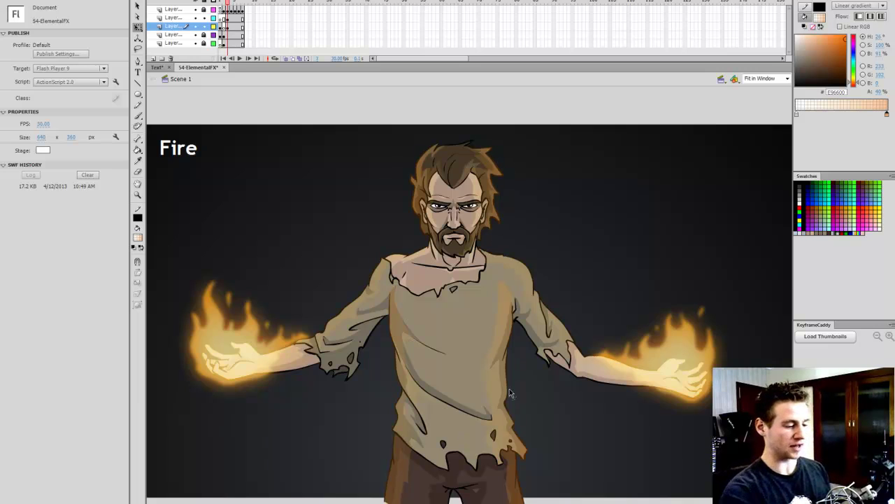
click(233, 26)
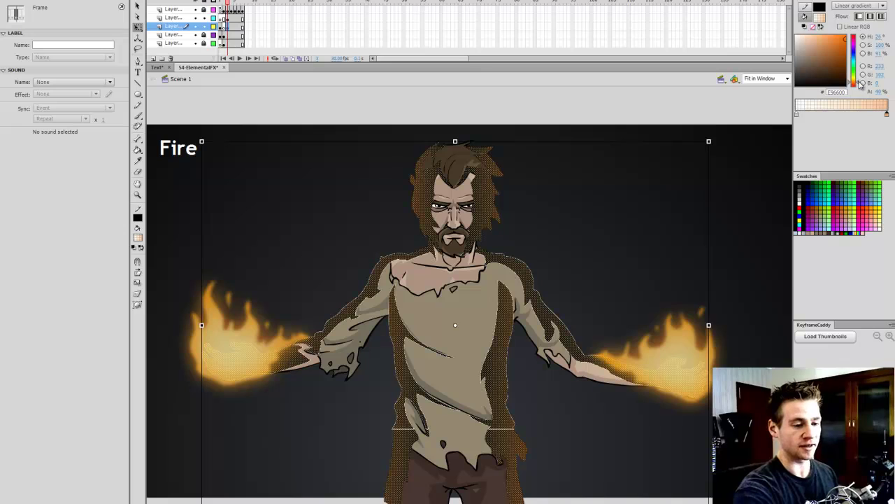
drag(860, 81, 862, 80)
click(728, 104)
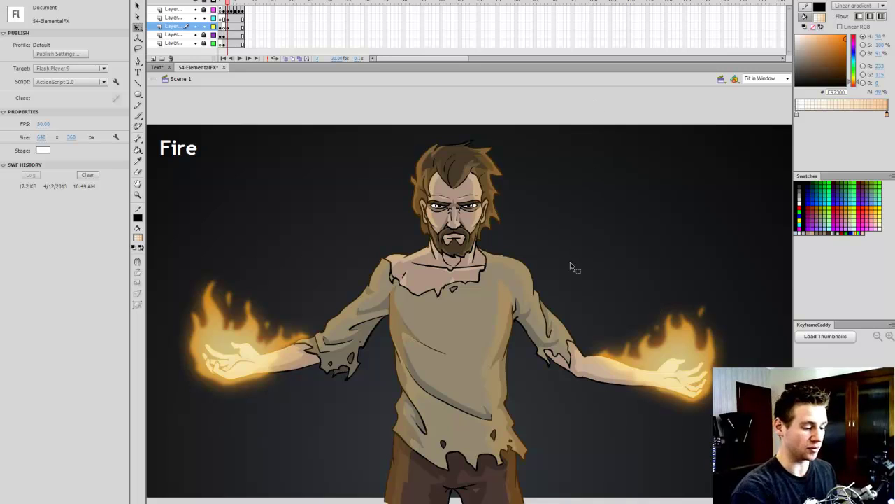
key(ctrl+Return)
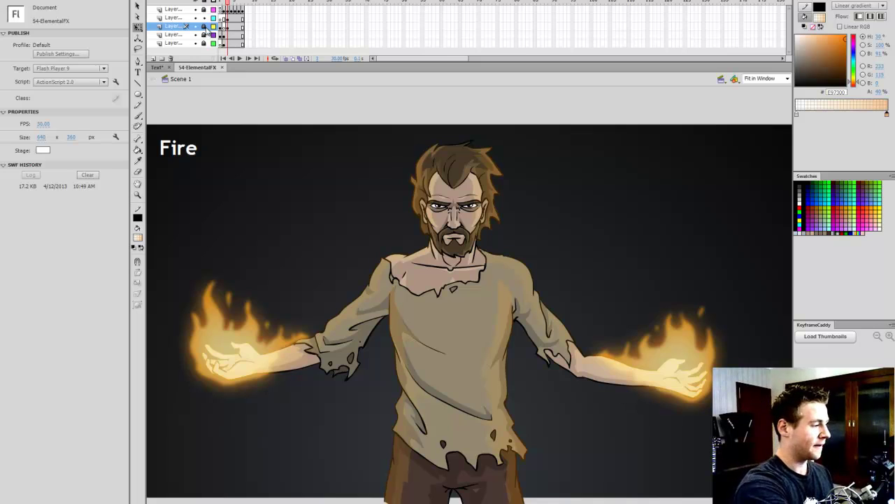
Draw a circle about 257 px wide on the flame layer, with no stroke and a black-and-white radial gradient fill
click(229, 18)
click(575, 119)
click(138, 95)
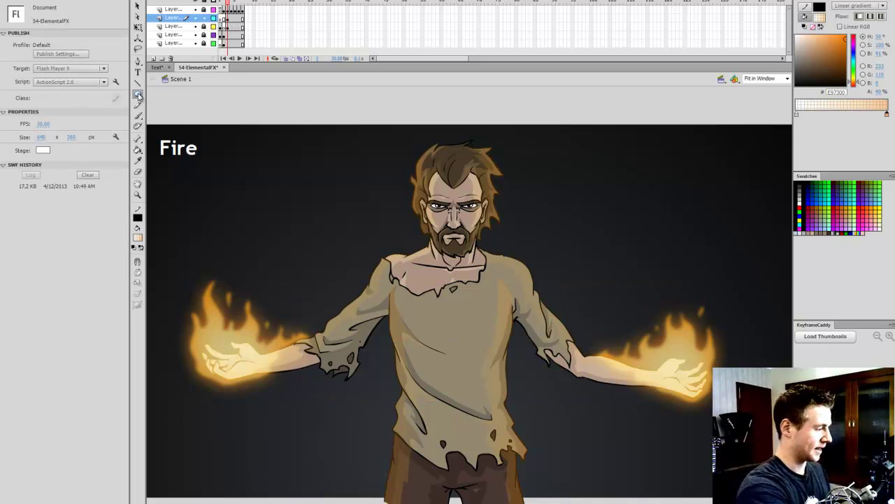
mouse_move(138, 96)
mouse_down()
mouse_move(190, 121)
mouse_move(186, 106)
mouse_up()
click(138, 218)
click(264, 227)
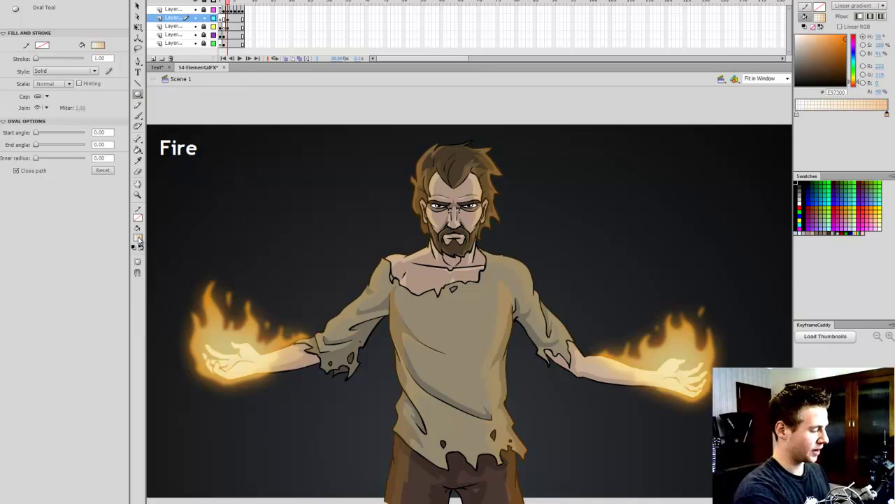
click(138, 239)
click(208, 340)
drag(339, 150, 596, 407)
Shift the circle slightly to centre it on the character and recolor its inner gradient stop to yellow (#FFD200)
key(v)
click(553, 239)
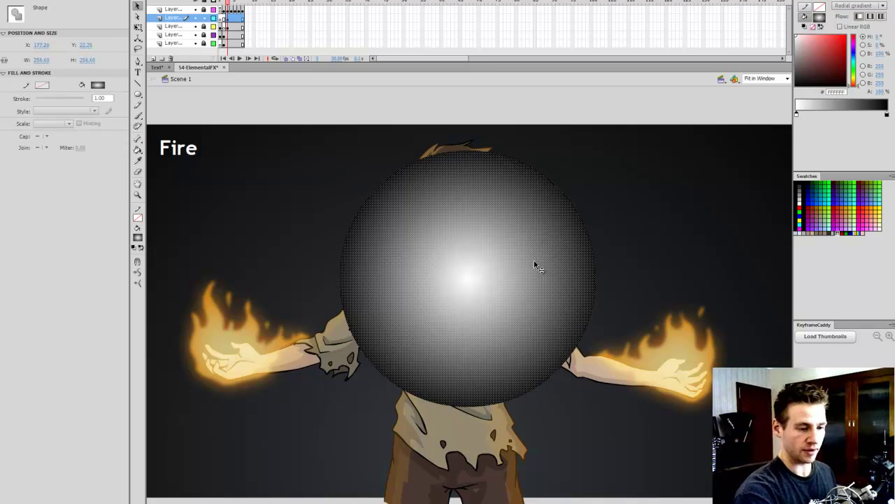
drag(536, 267, 522, 269)
drag(860, 89, 861, 82)
drag(833, 54, 858, 35)
Set the circle's outer gradient stop to orange (#FF7000) with 0% alpha
click(887, 115)
drag(859, 85, 858, 83)
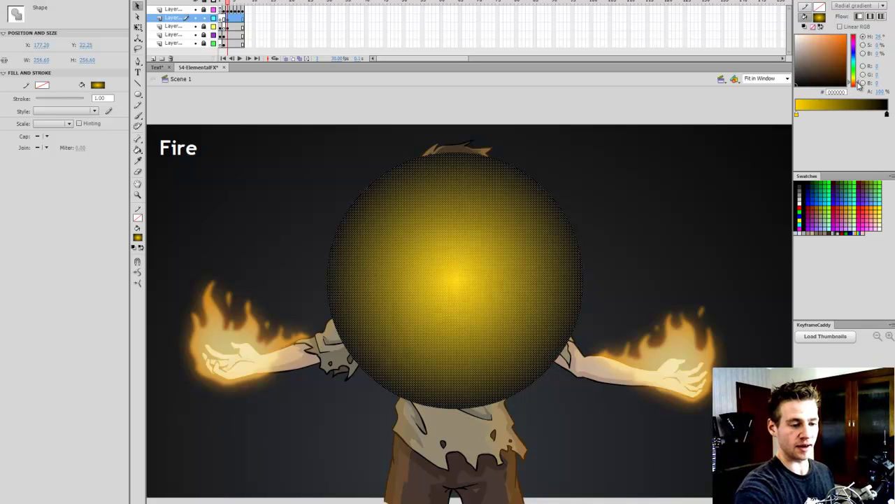
drag(832, 43, 863, 27)
drag(881, 91, 779, 118)
text(0)
key(Return)
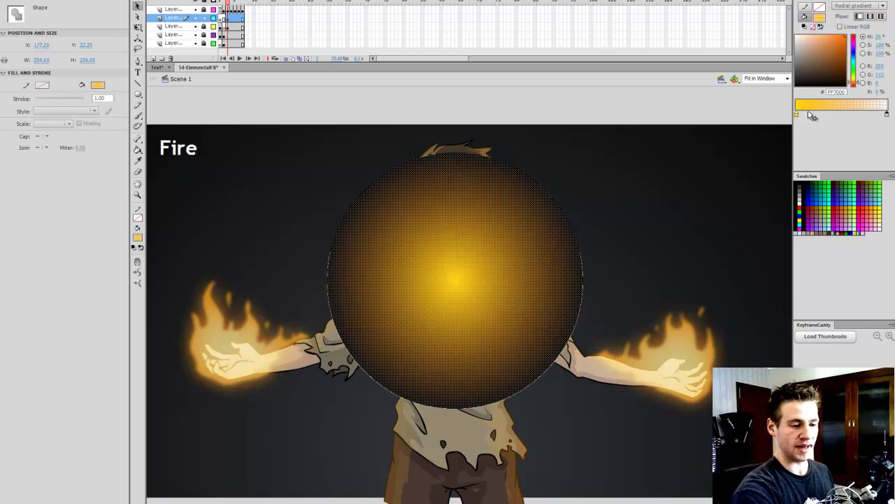
Lower the alpha of the circle's yellow inner gradient stop to 24%
click(797, 116)
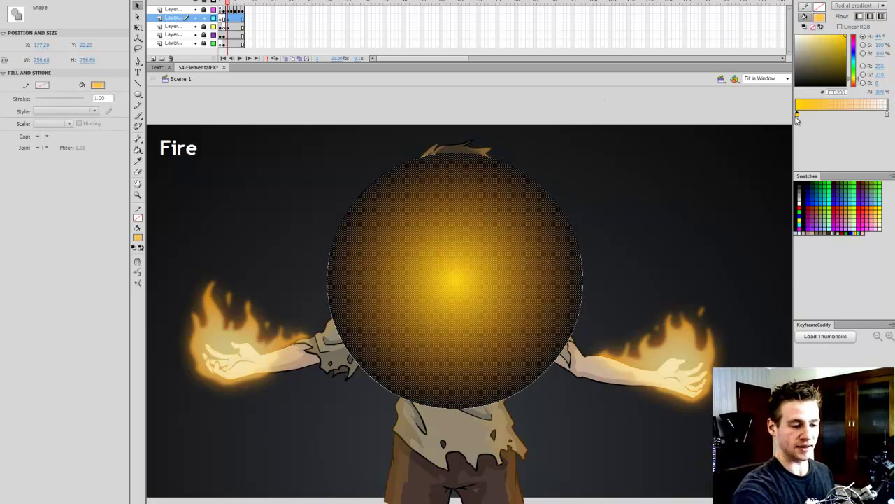
click(879, 92)
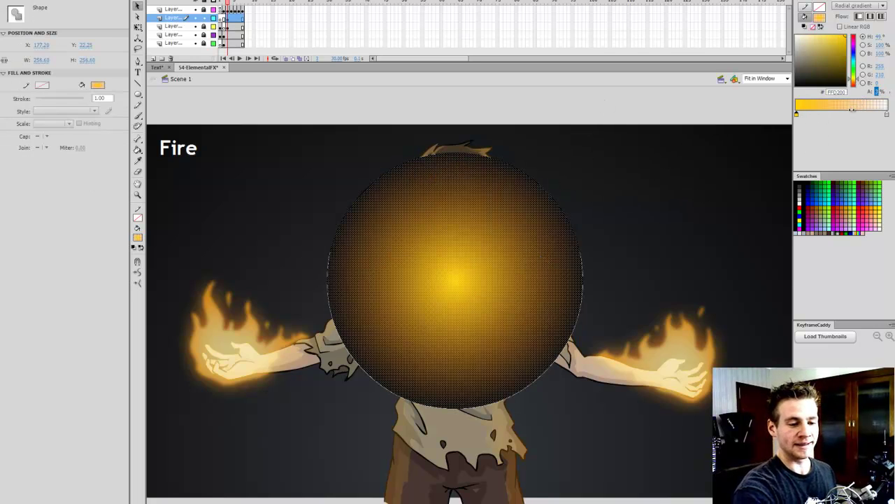
text(0)
key(Return)
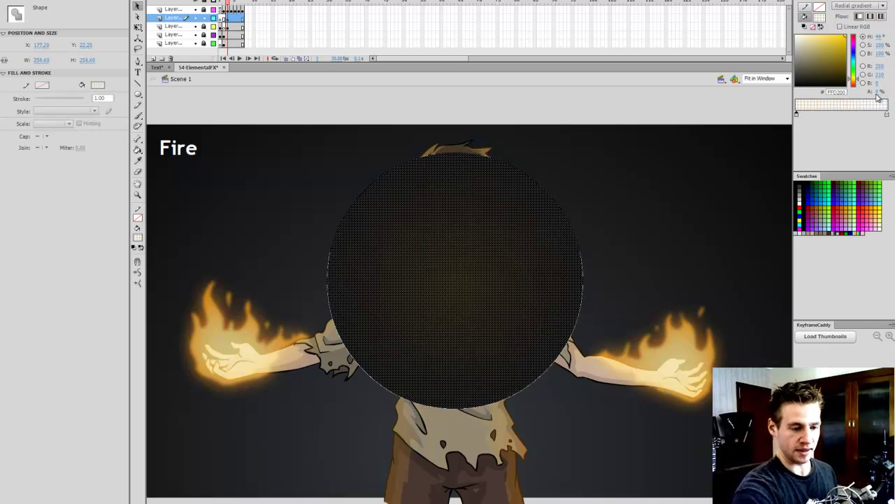
drag(879, 92, 890, 100)
Place the gradient circle over one burning hand and a copy of it over the other as soft light halos
key(ctrl+v)
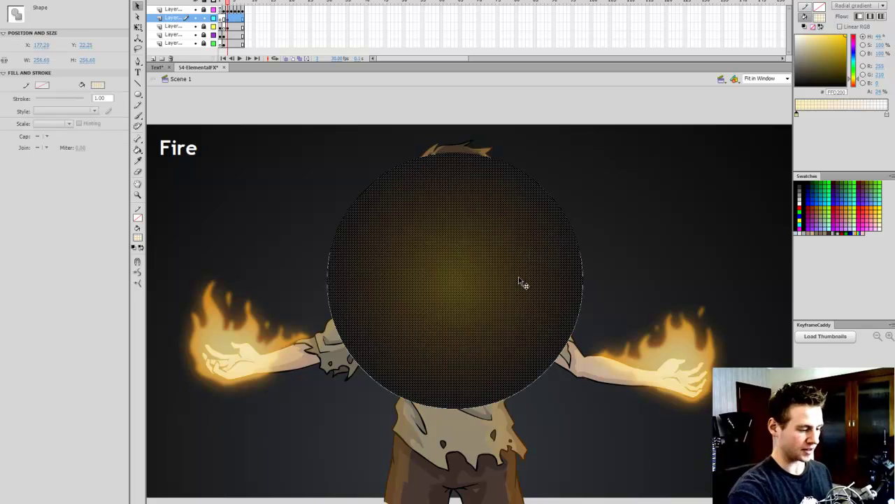
drag(520, 279, 336, 357)
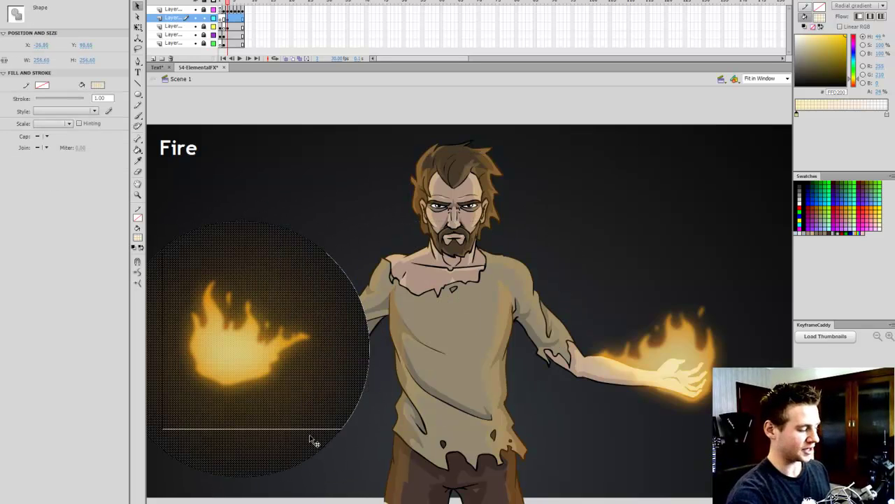
drag(314, 440, 738, 455)
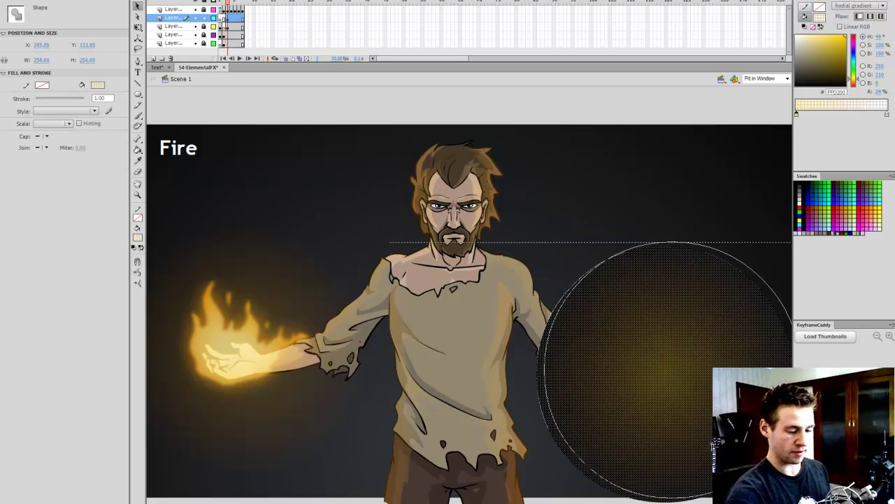
click(684, 194)
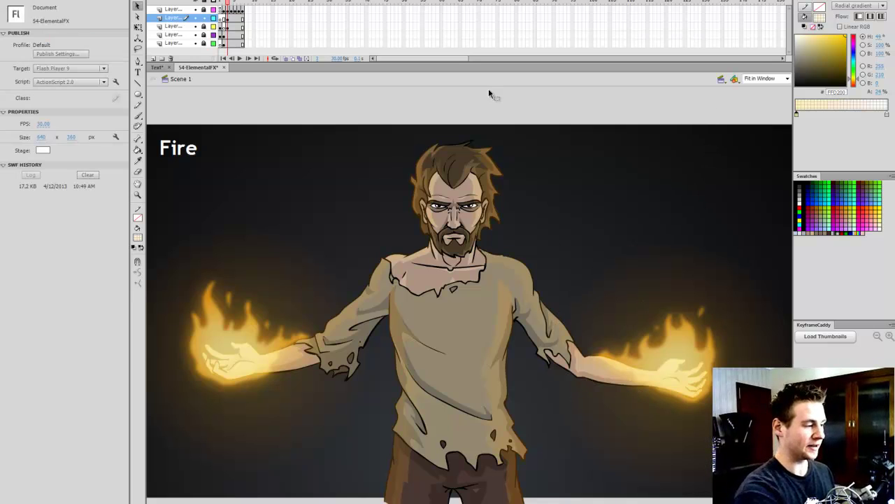
Unlock the background layer and insert a keyframe in it on the Fire frame
click(204, 44)
click(228, 45)
key(F6)
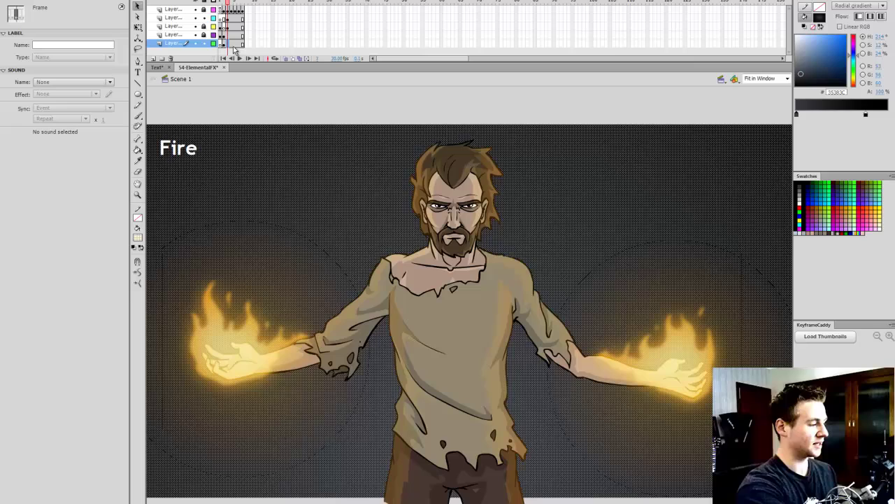
Recolor the inner stop of the Fire background's radial gradient to dark red (#310E08)
click(463, 99)
click(537, 144)
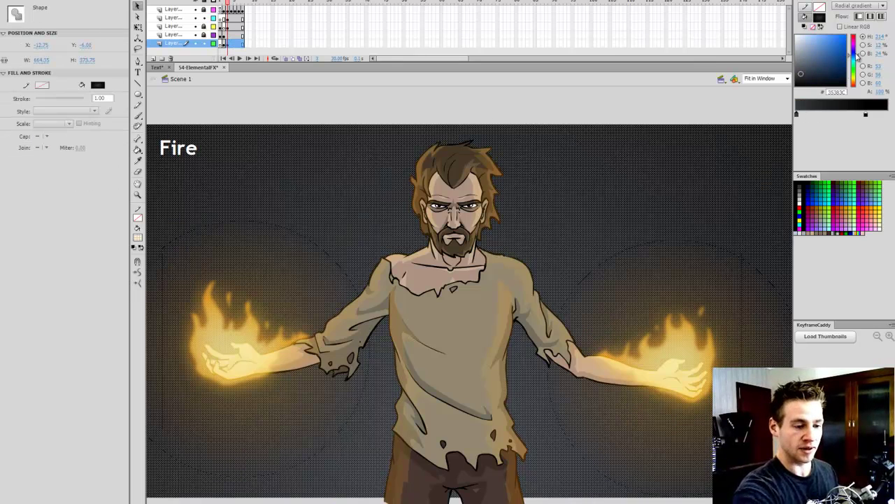
click(853, 82)
click(848, 68)
drag(853, 69, 853, 74)
click(701, 122)
click(654, 179)
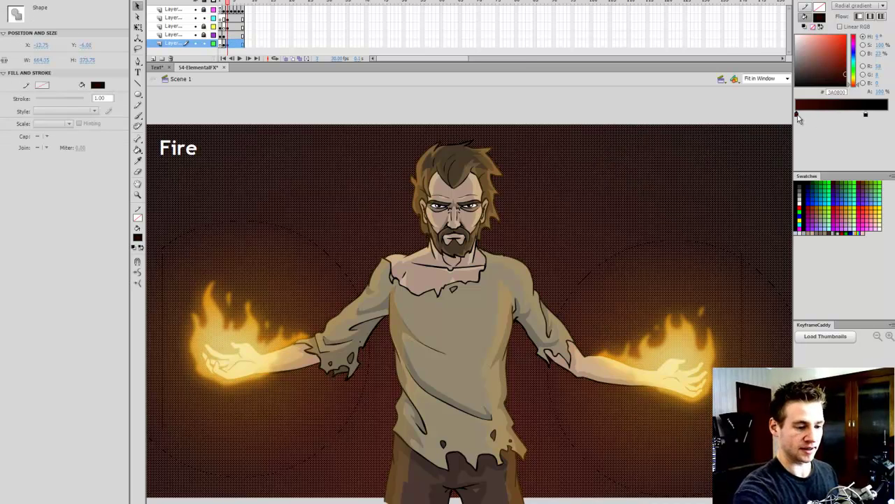
drag(834, 74, 838, 76)
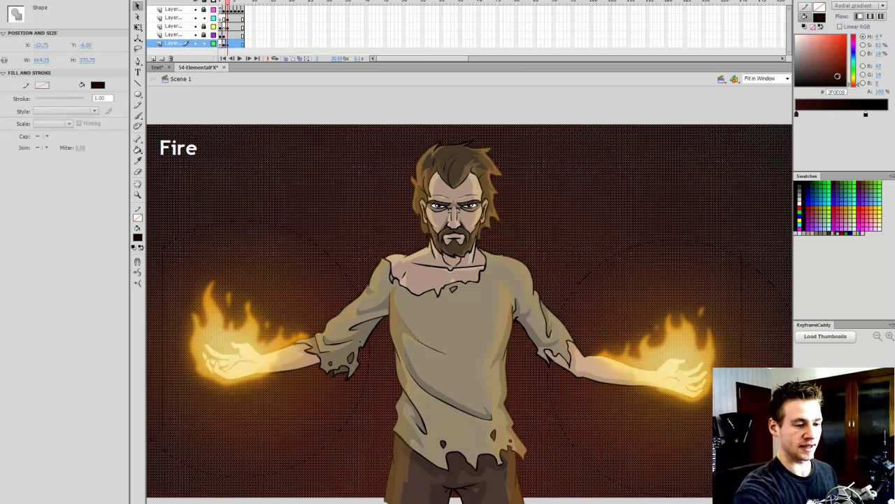
click(659, 107)
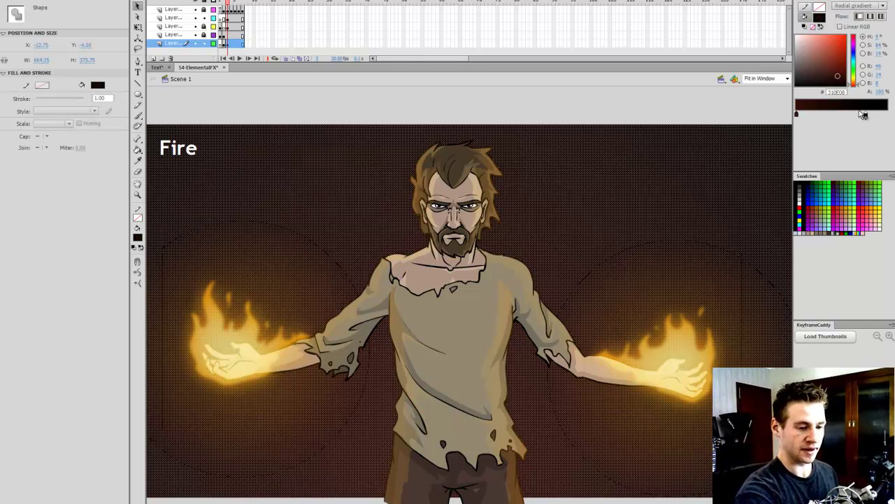
Pull the Fire background gradient's black stop inward with the inner stop at #2E0B05, and save the document
click(738, 140)
drag(849, 114, 846, 116)
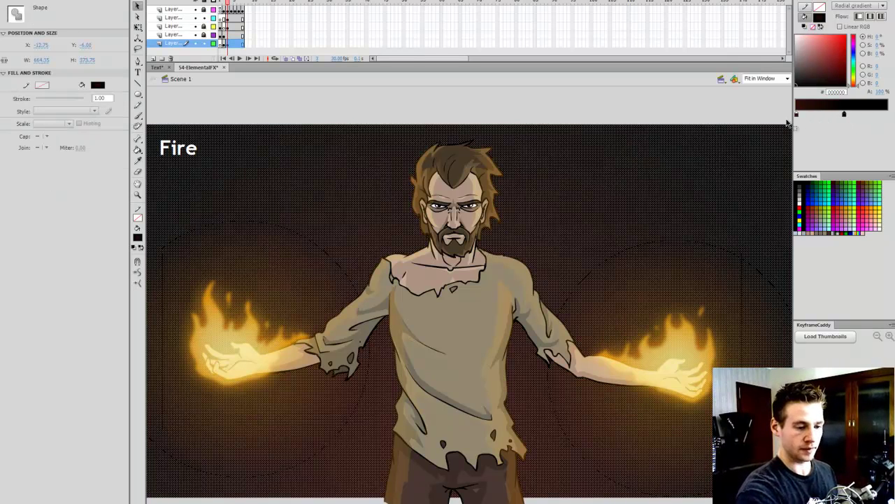
click(797, 115)
drag(838, 76, 839, 77)
click(731, 101)
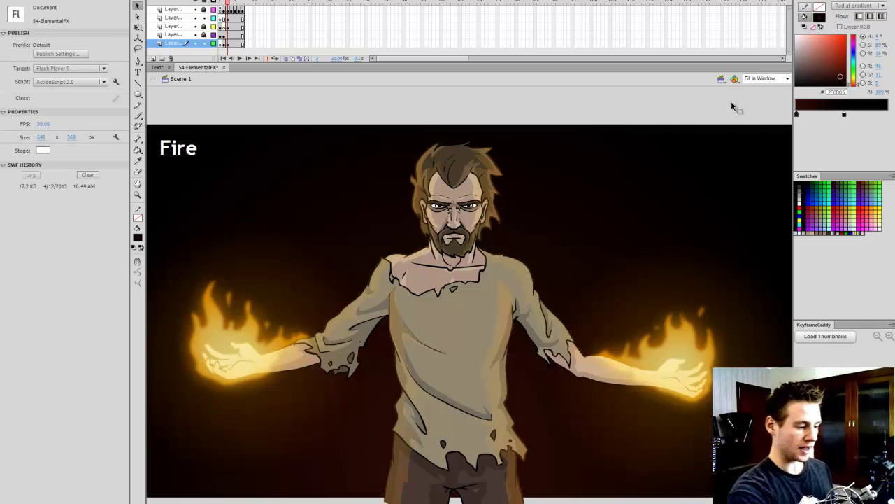
key(ctrl+s)
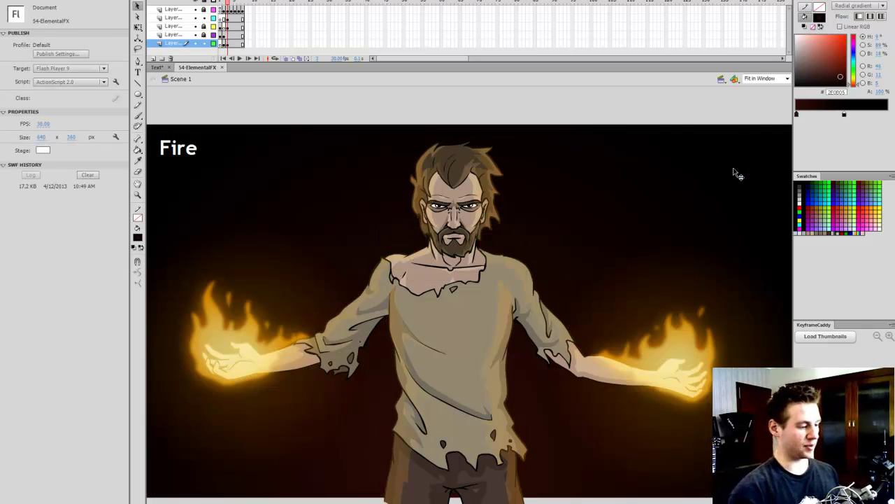
Flip back and forth between the Base and Fire frames to compare the character with and without the effect
key(comma)
key(period)
click(557, 105)
key(comma)
key(period)
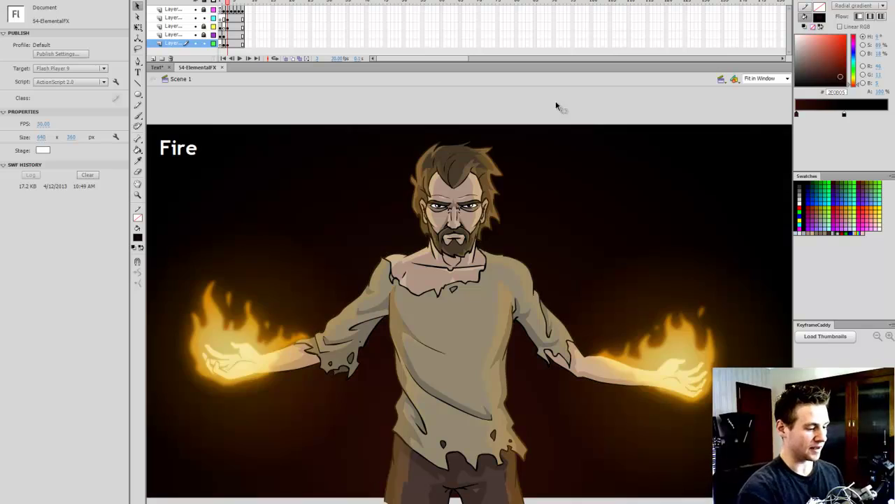
key(comma)
key(period)
key(comma)
key(period)
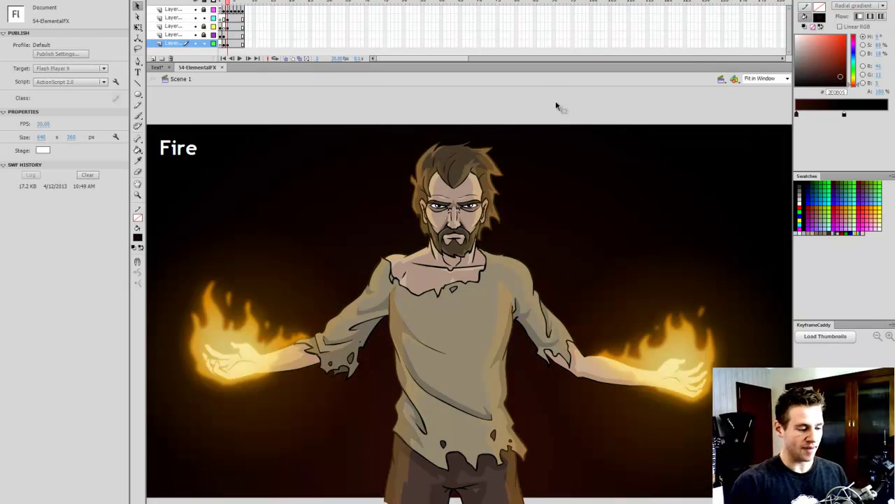
key(comma)
key(period)
key(comma)
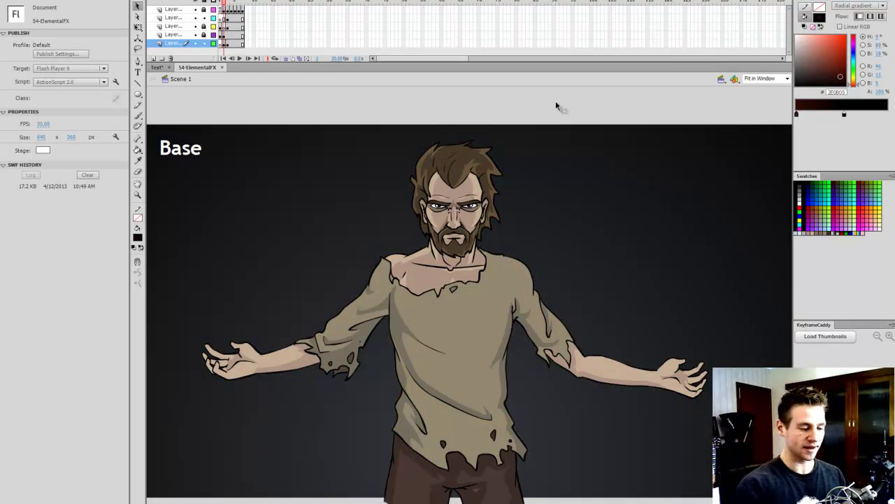
key(period)
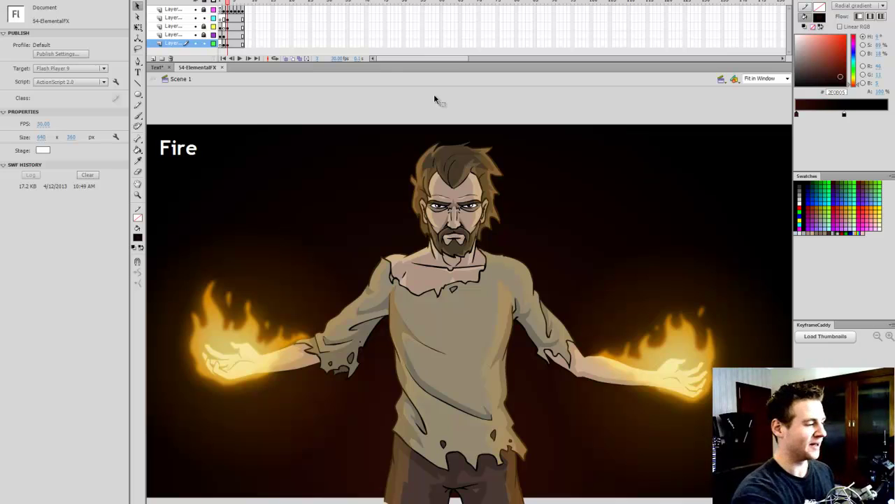
Insert a keyframe in the background layer on the Ice frame, keeping that layer unlocked
click(210, 44)
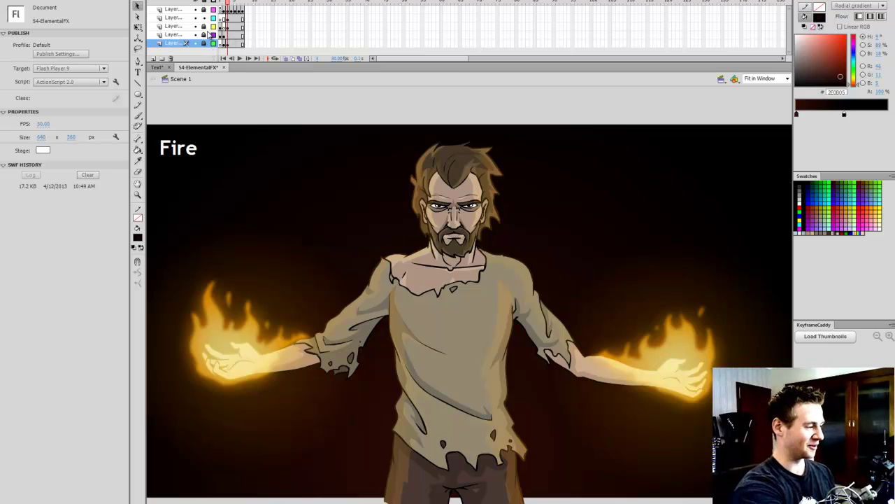
click(205, 43)
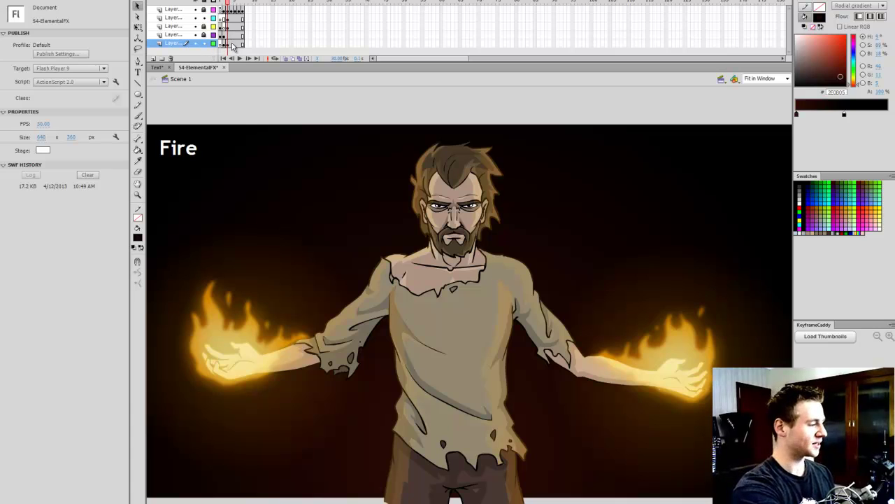
click(233, 45)
click(571, 99)
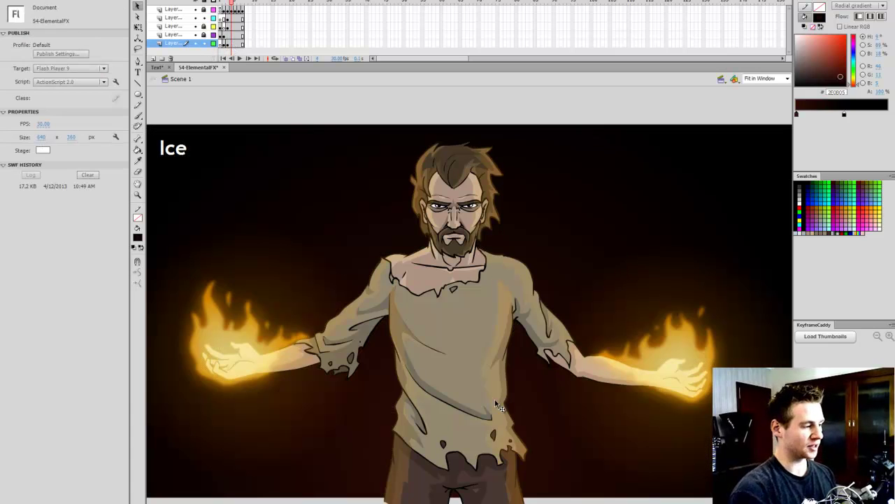
click(232, 43)
key(F6)
click(434, 109)
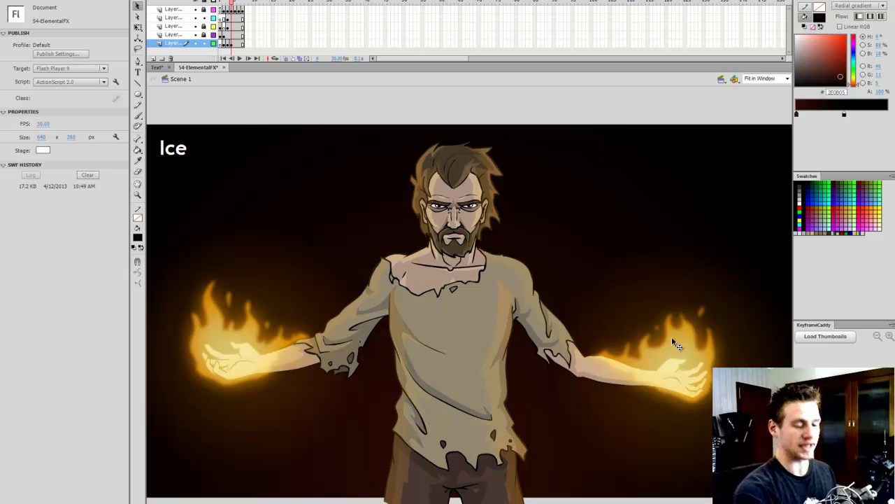
Recolor the inner stop of the Ice background's radial gradient to dark blue (#092E48)
click(671, 148)
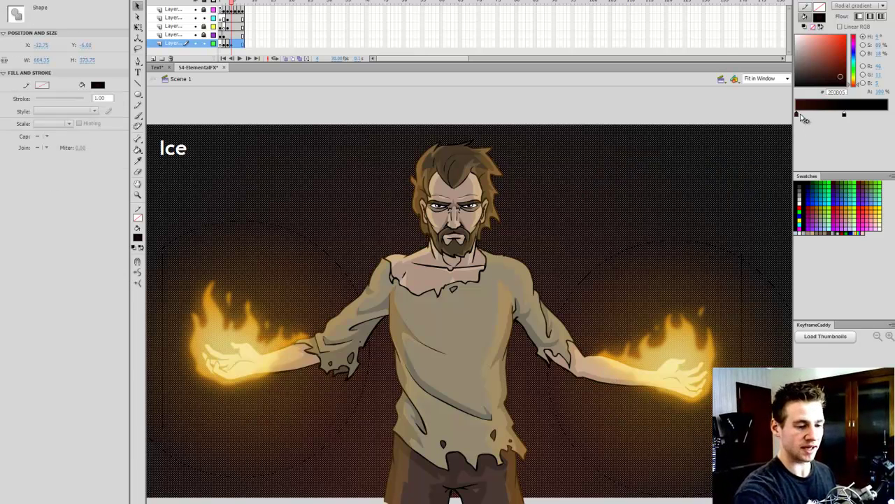
click(854, 57)
drag(837, 62, 839, 68)
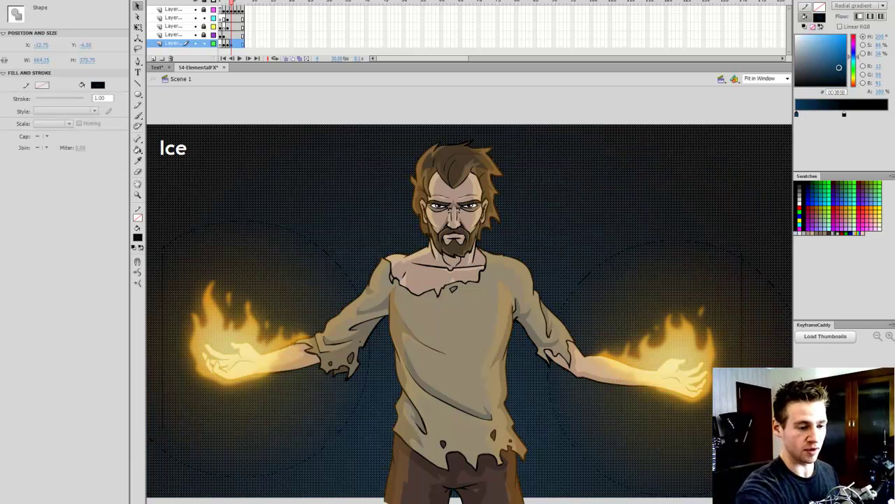
click(666, 102)
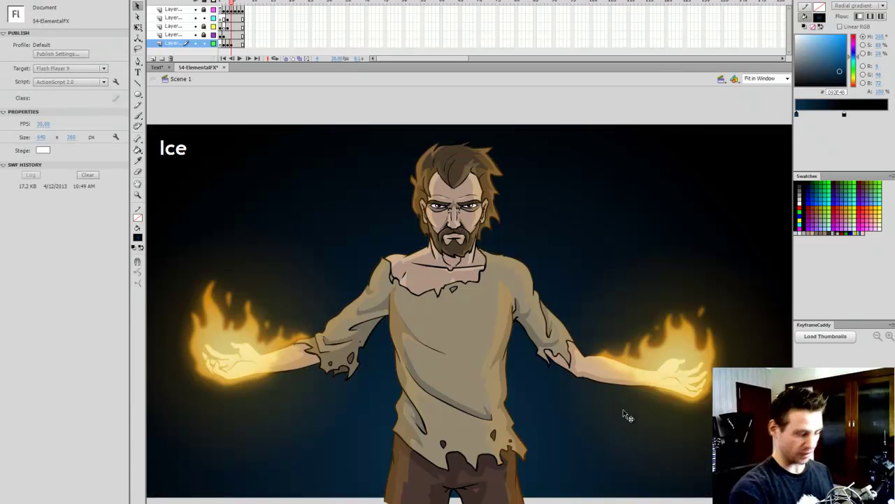
Insert a keyframe in the flame and halo layer on the Ice frame and delete the Fire movie clip there
click(233, 19)
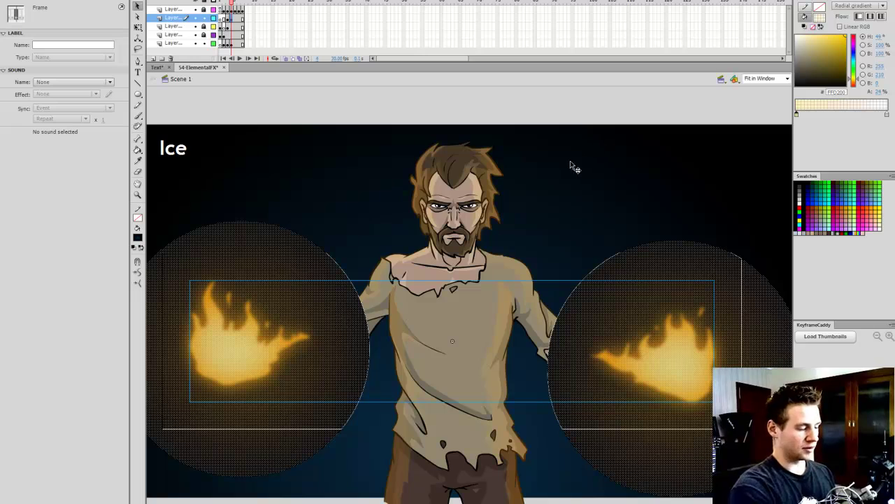
click(612, 112)
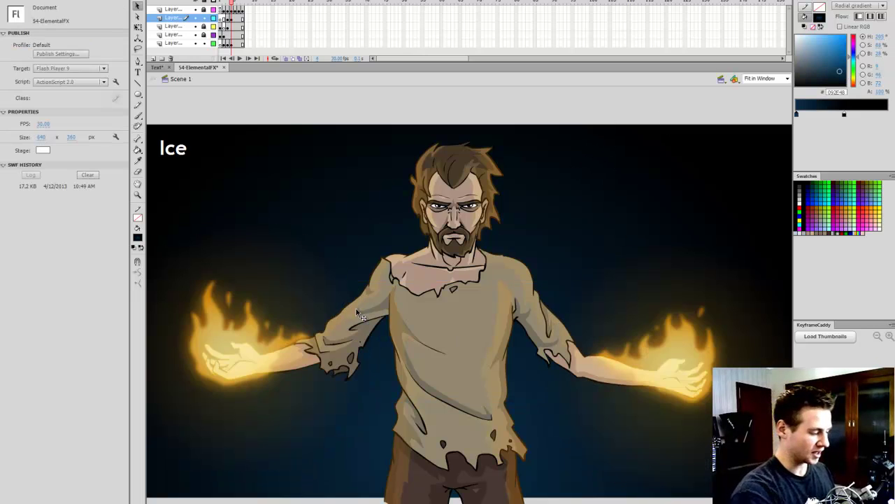
click(282, 348)
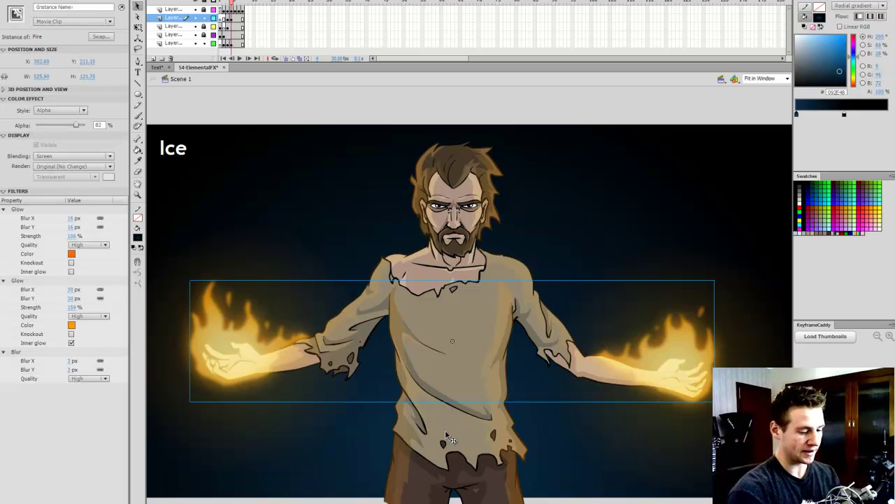
key(Delete)
key(ctrl+z)
key(ctrl+z)
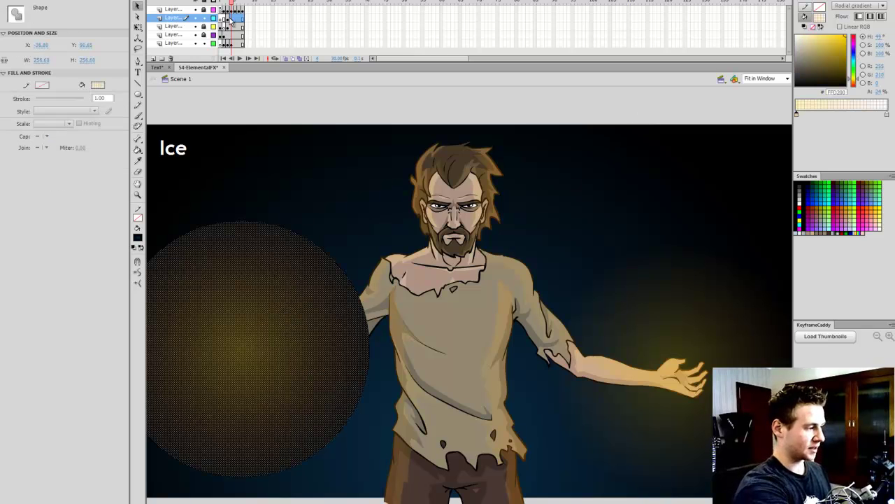
Recolor both hand halos on the Ice frame with a light blue inner stop and a blue (#0087FF) outer stop
click(662, 326)
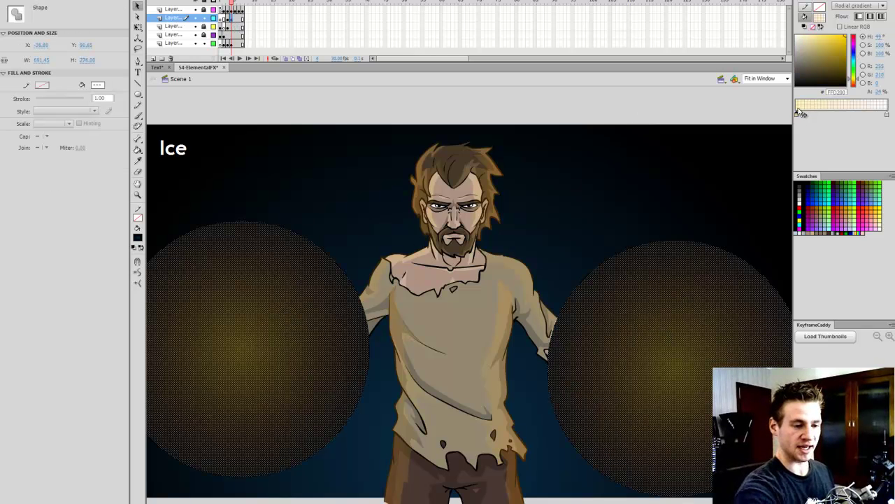
click(853, 64)
drag(858, 63, 824, 33)
click(887, 115)
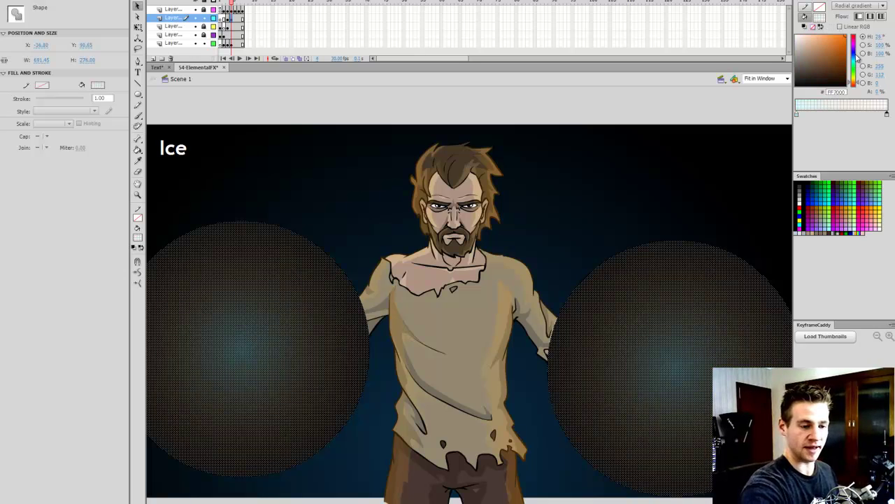
click(680, 105)
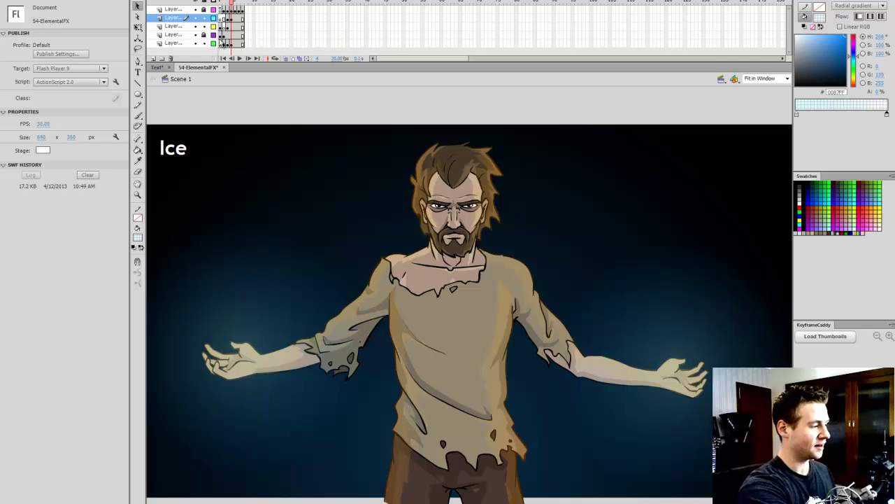
Insert a keyframe in the rim lighting layer on the Ice frame and lock the halo layer
click(233, 26)
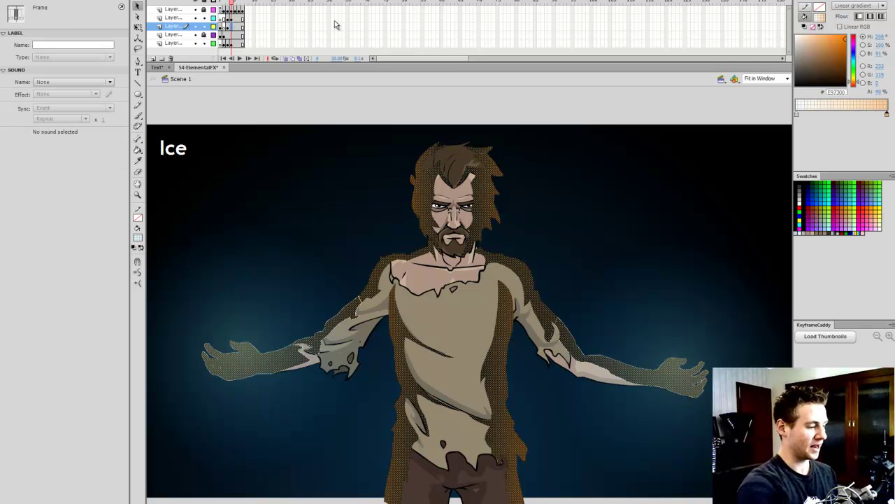
click(592, 112)
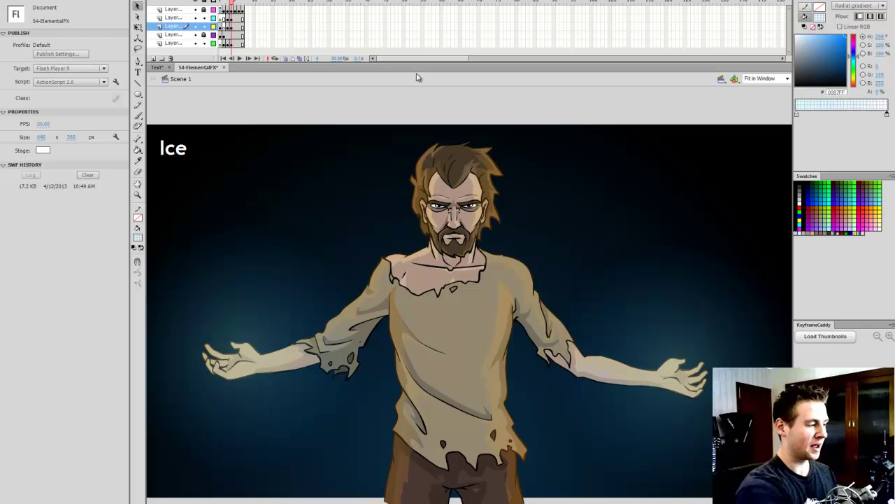
click(233, 27)
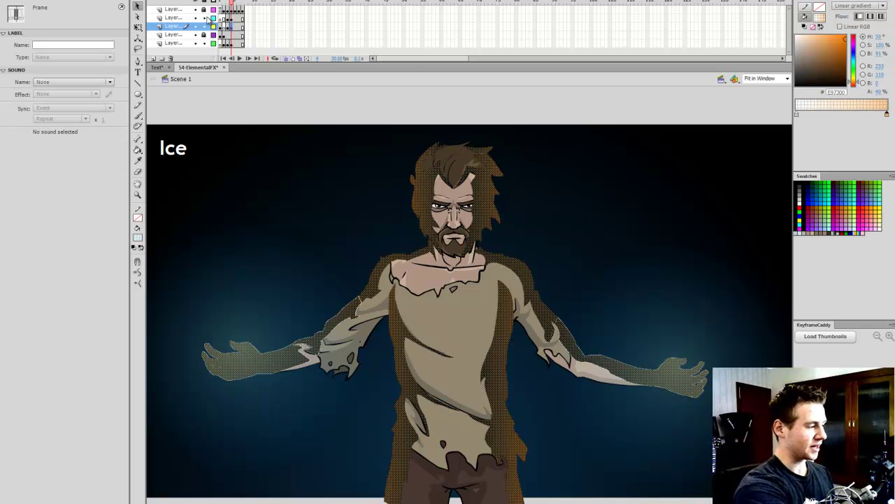
Recolor the Ice rim lighting's linear gradient with pale cyan (#BDF9FF) at the transparent stop and light blue (#4FDDFF) at the other stop
click(445, 207)
click(797, 113)
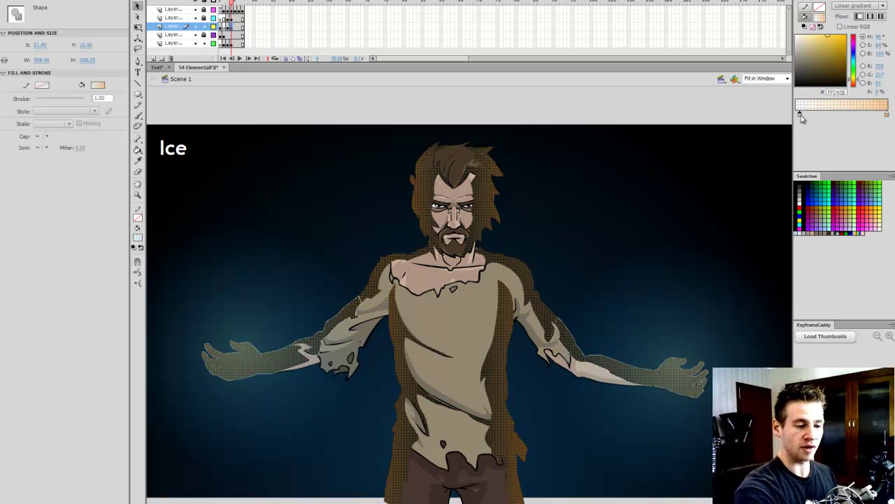
click(854, 62)
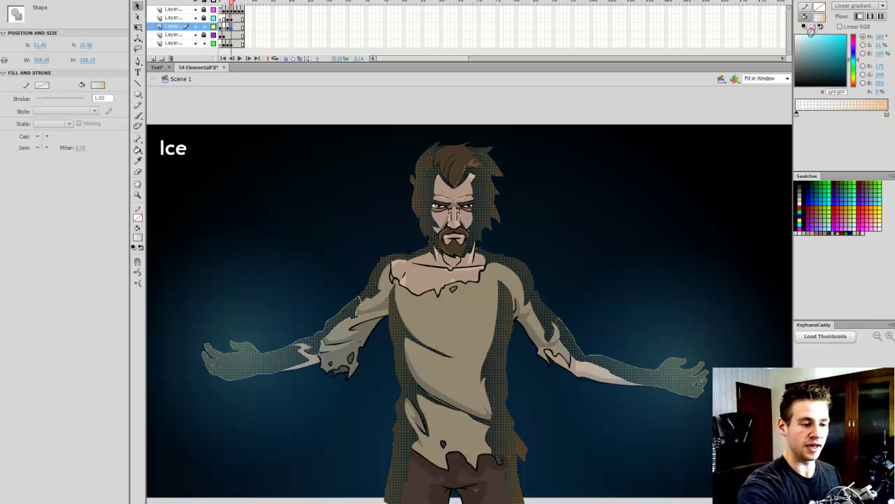
drag(812, 35, 807, 15)
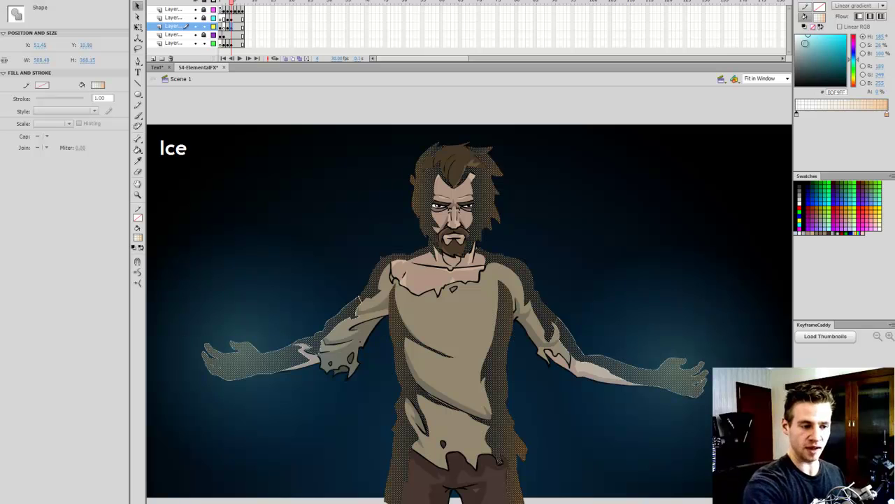
click(887, 114)
drag(857, 62, 830, 31)
click(656, 200)
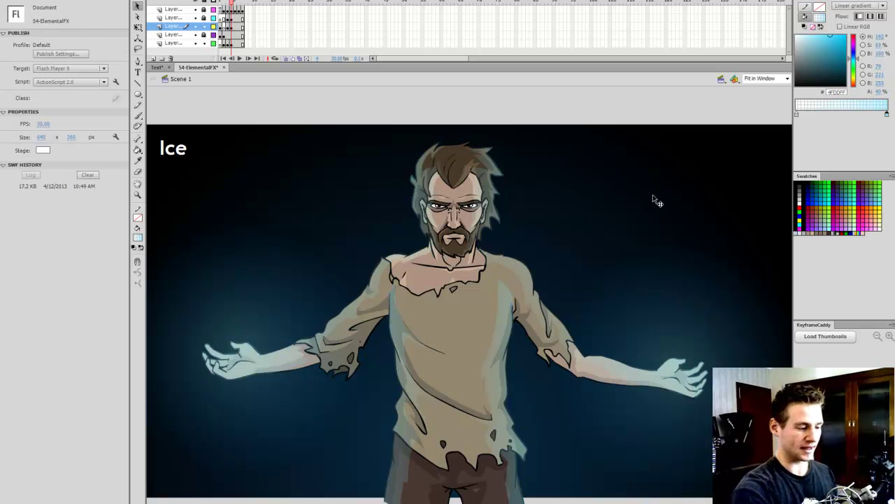
Add a new layer directly below the hand halo layer, insert a keyframe on its Ice frame, and save the file
key(Return)
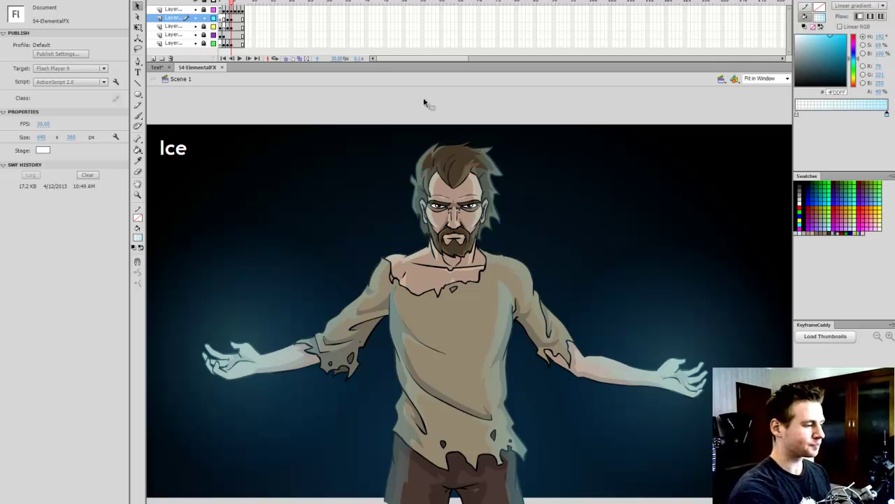
click(232, 18)
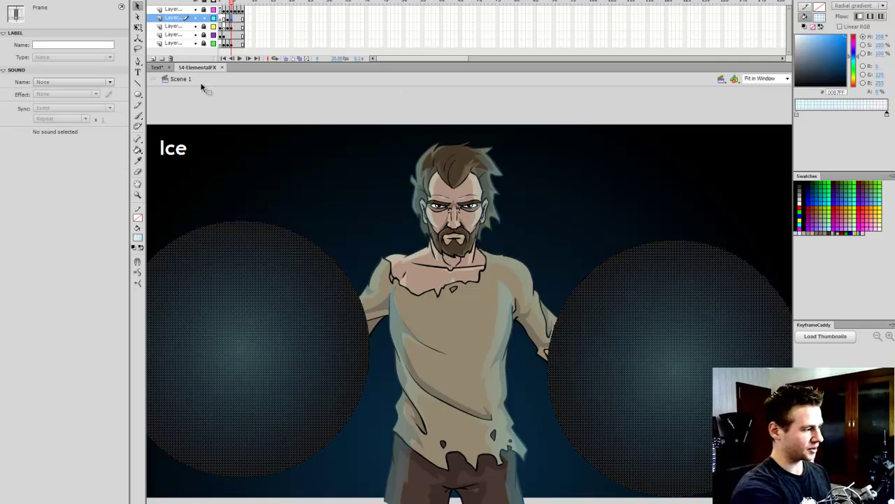
click(152, 58)
click(233, 19)
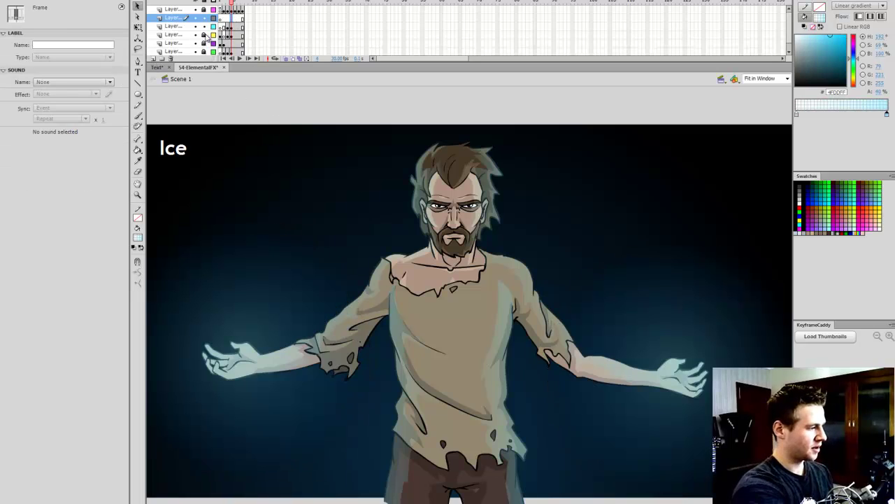
drag(182, 20, 188, 31)
click(233, 18)
click(233, 26)
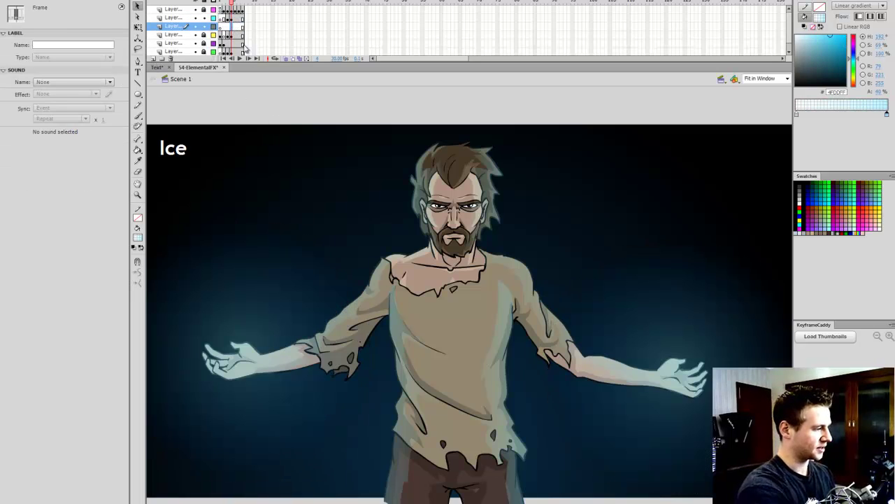
click(401, 105)
key(ctrl+Return)
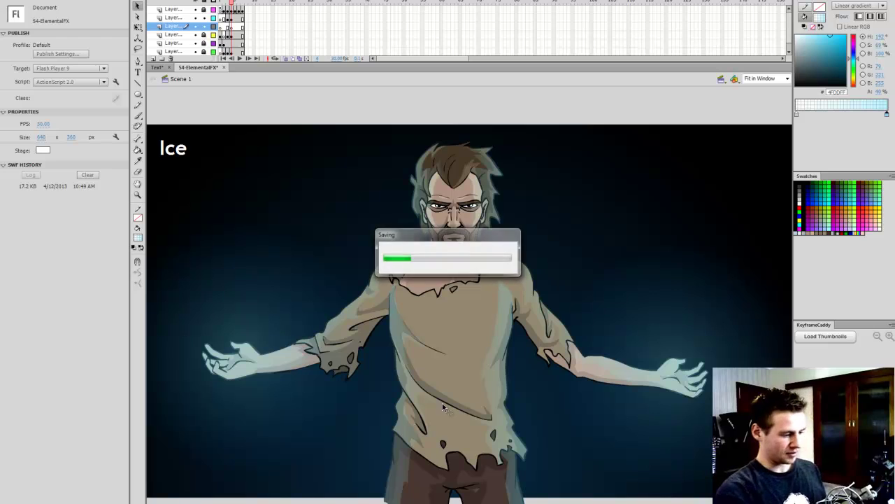
Hide the halo layer and paint a large solid white (#FFFFFF) angular ice chunk above the hand on the picture's left
click(195, 18)
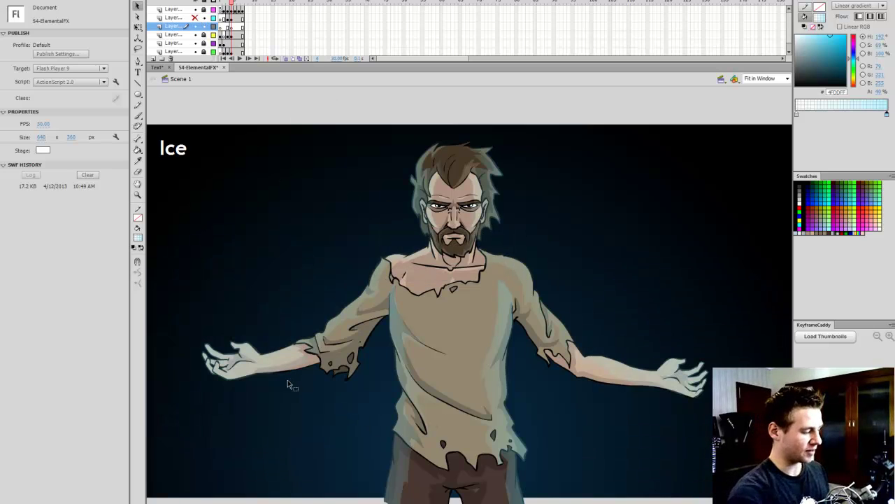
key(ctrl+space)
ctrl+click(239, 351)
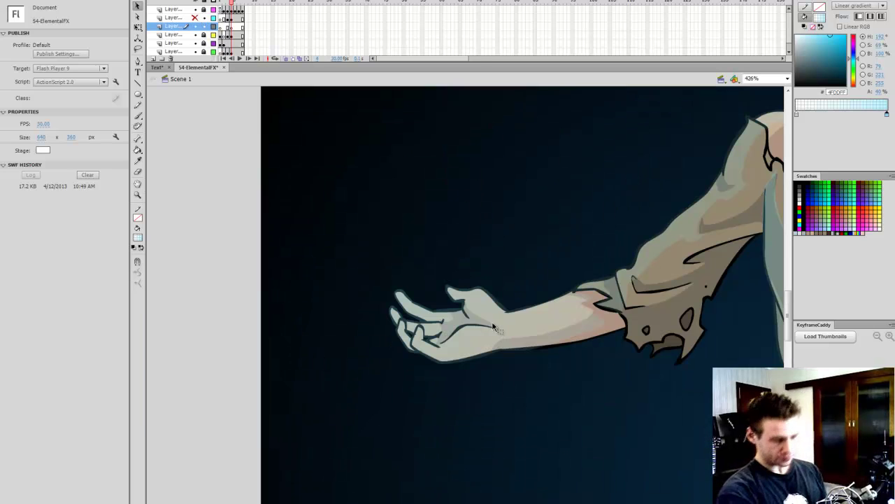
key(b)
click(801, 198)
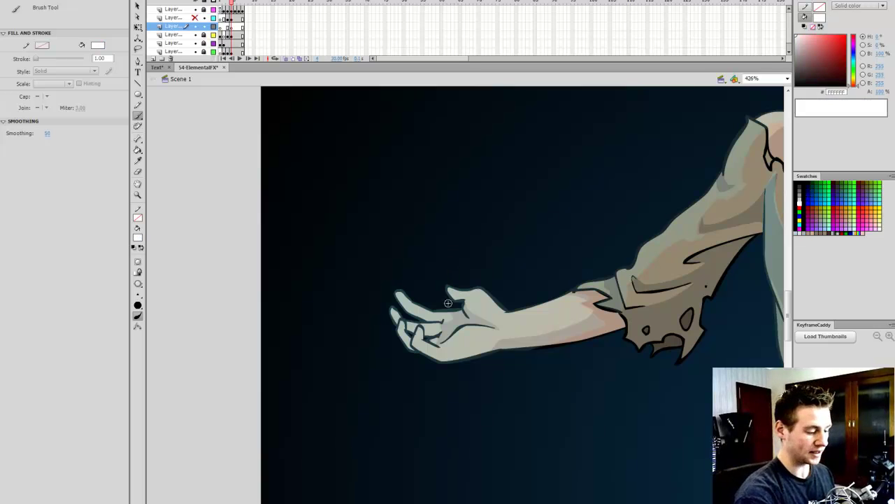
mouse_move(432, 297)
mouse_down()
mouse_move(408, 275)
mouse_move(430, 233)
mouse_move(470, 212)
mouse_move(502, 220)
mouse_move(498, 236)
mouse_move(523, 275)
mouse_up()
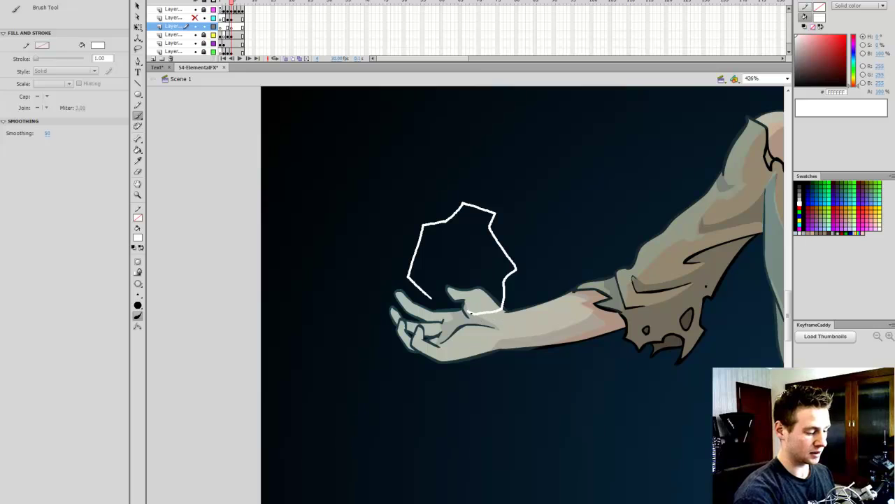
mouse_move(471, 312)
mouse_down()
mouse_move(447, 293)
mouse_move(432, 294)
mouse_move(440, 319)
mouse_up()
key(k)
click(490, 262)
Paint small filled white ice shards and specks around the large chunk at the hand on the picture's left
key(b)
drag(400, 279, 402, 293)
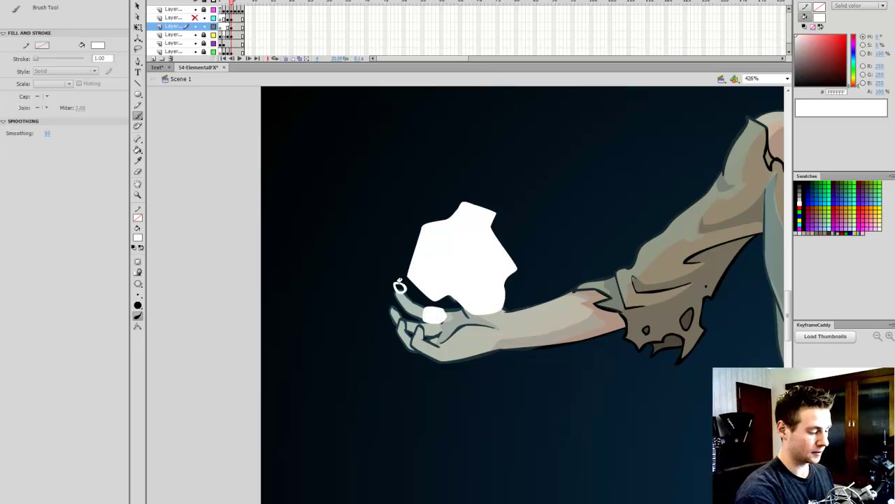
click(403, 242)
mouse_move(431, 211)
mouse_down()
mouse_move(428, 202)
mouse_move(433, 212)
mouse_up()
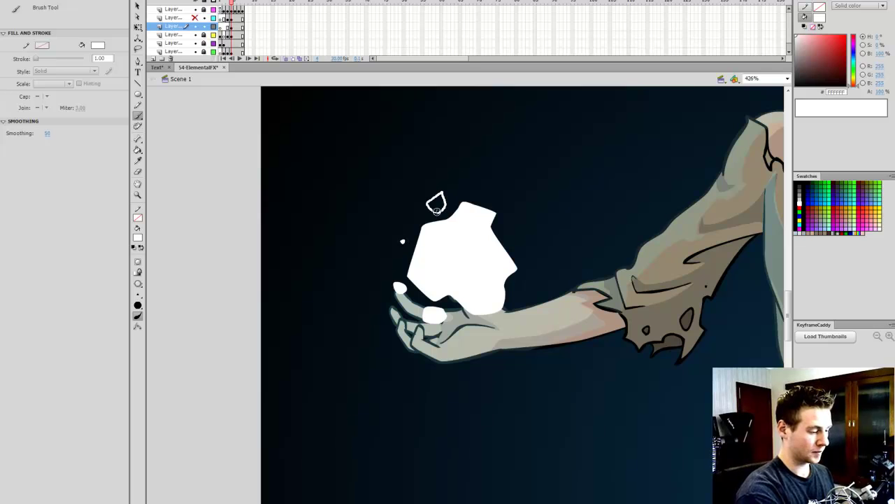
key(k)
click(436, 204)
key(b)
mouse_move(515, 246)
mouse_down()
mouse_move(517, 229)
mouse_move(524, 246)
mouse_up()
key(k)
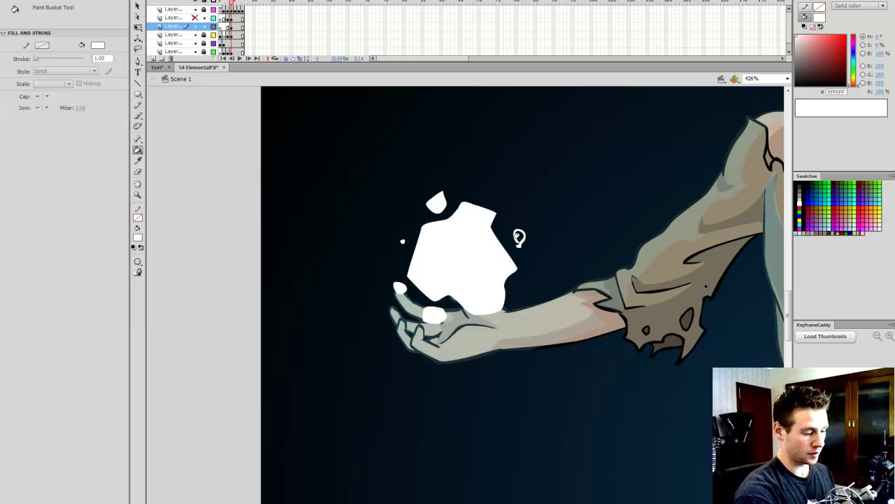
key(b)
key(k)
click(519, 238)
key(b)
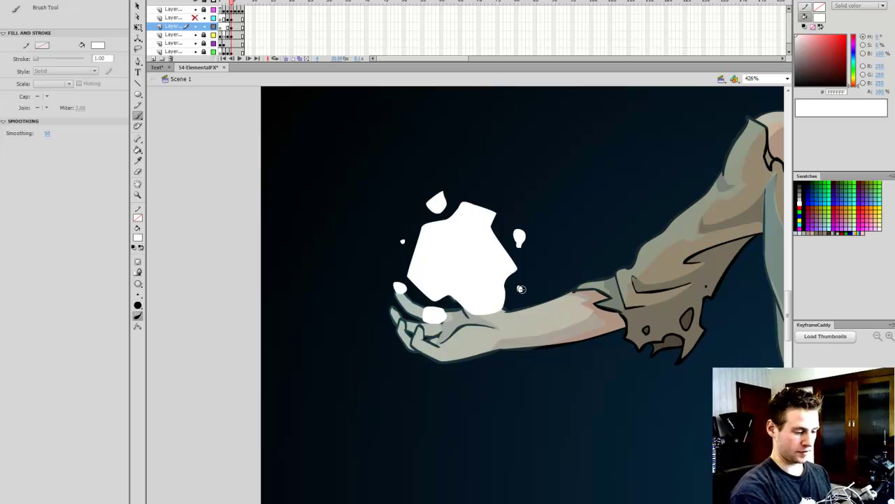
click(510, 321)
drag(366, 253, 374, 260)
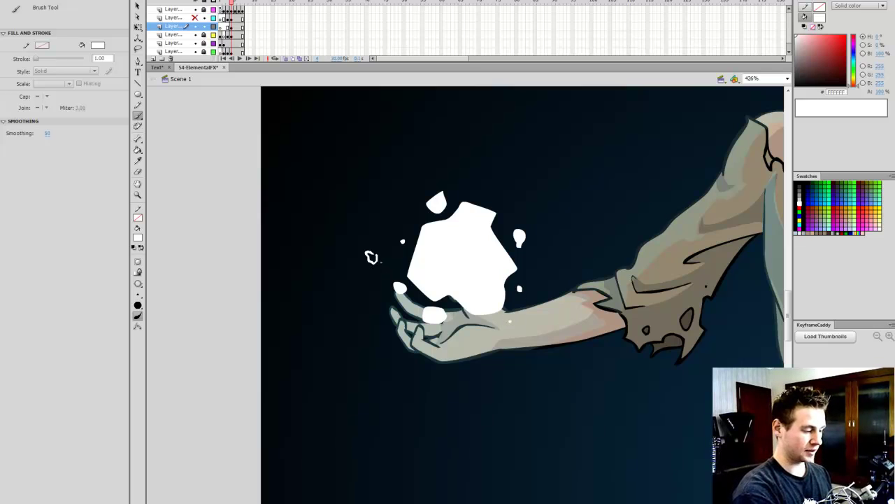
key(k)
click(371, 257)
key(b)
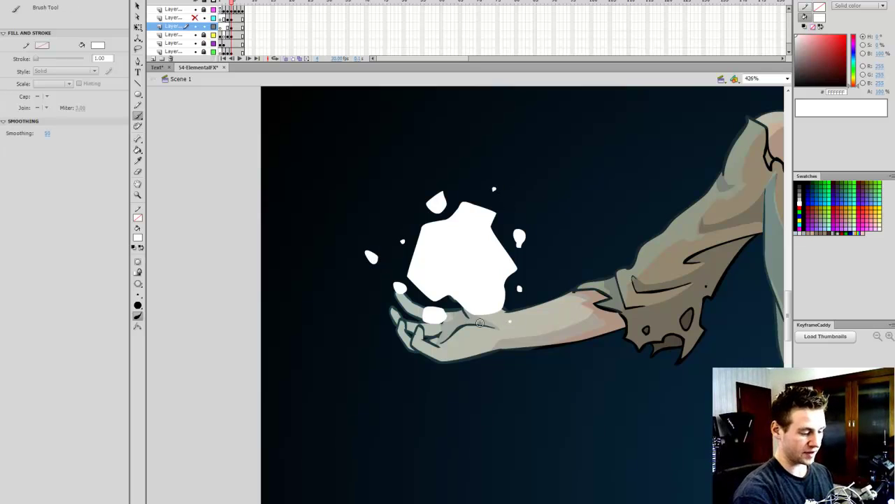
Paint two larger solid white angular ice chunks above the hand on the picture's right
scroll(542, 283, right, 15)
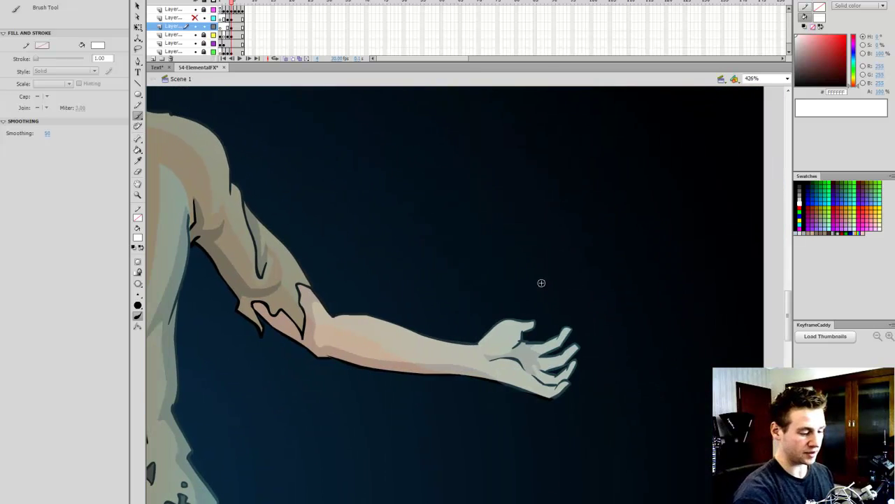
mouse_move(554, 281)
mouse_down()
mouse_move(517, 279)
mouse_move(509, 299)
mouse_move(521, 328)
mouse_move(548, 328)
mouse_move(572, 303)
mouse_move(544, 265)
mouse_move(555, 245)
mouse_move(585, 261)
mouse_up()
key(k)
click(544, 288)
key(b)
key(k)
click(562, 262)
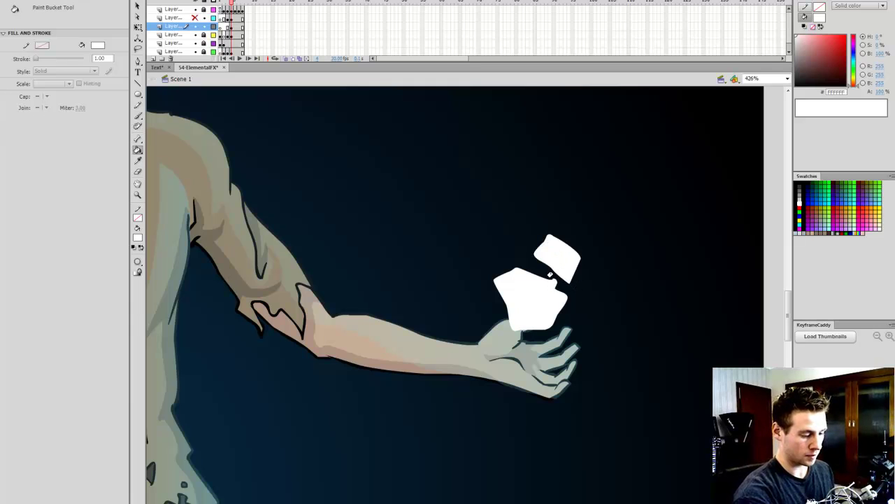
Paint small filled white ice shards beside and above the two chunks over the hand on the picture's right
key(b)
mouse_move(574, 293)
mouse_down()
mouse_move(595, 298)
mouse_move(576, 309)
mouse_up()
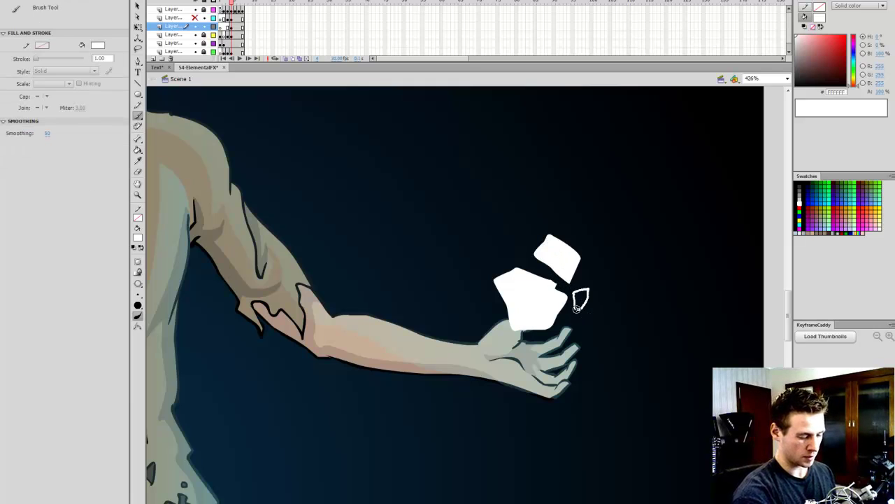
key(k)
click(581, 299)
key(b)
key(k)
mouse_move(506, 246)
mouse_down()
mouse_move(499, 241)
mouse_move(542, 244)
mouse_up()
click(506, 242)
key(b)
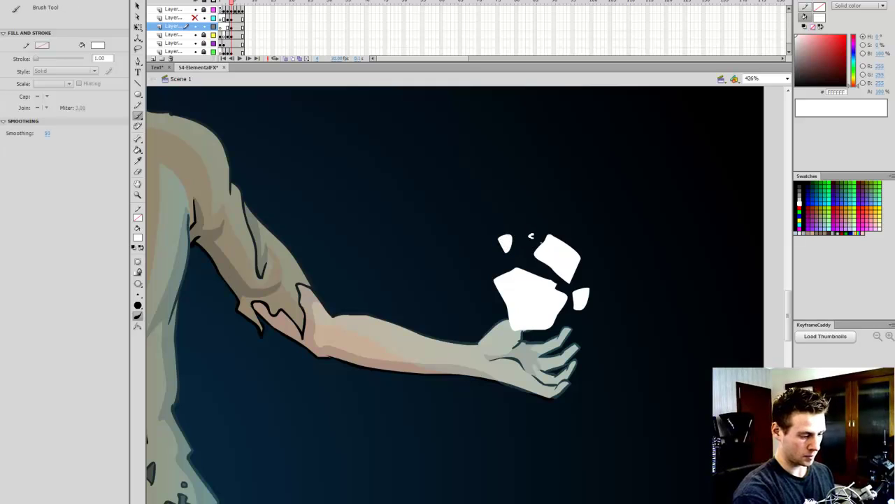
Add a medium white chunk near the thumb and scatter small shards and specks over and around the hand on the picture's right
mouse_move(496, 299)
mouse_down()
mouse_move(473, 289)
mouse_move(482, 321)
mouse_move(498, 294)
mouse_up()
key(k)
click(485, 308)
key(b)
key(k)
click(488, 265)
key(b)
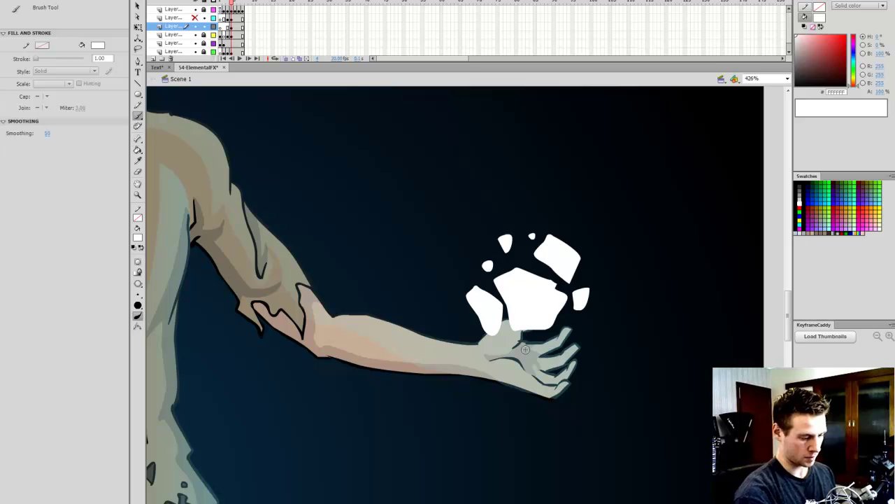
key(k)
click(514, 347)
key(b)
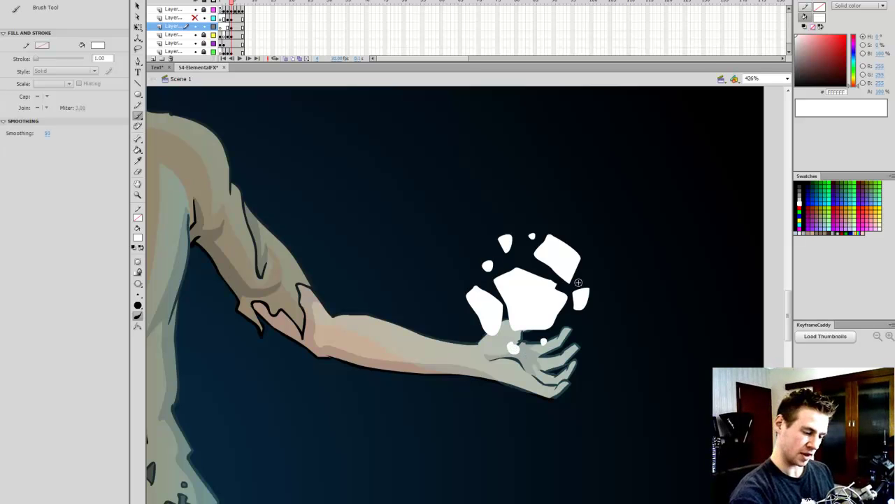
click(544, 342)
click(594, 258)
click(547, 207)
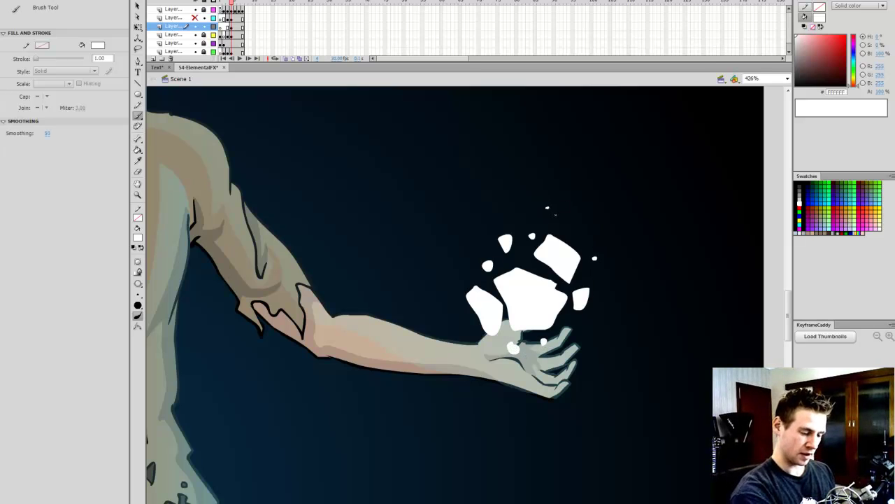
Convert all the white ice shapes on the Ice frame into a movie clip symbol named Ice
click(771, 78)
click(759, 89)
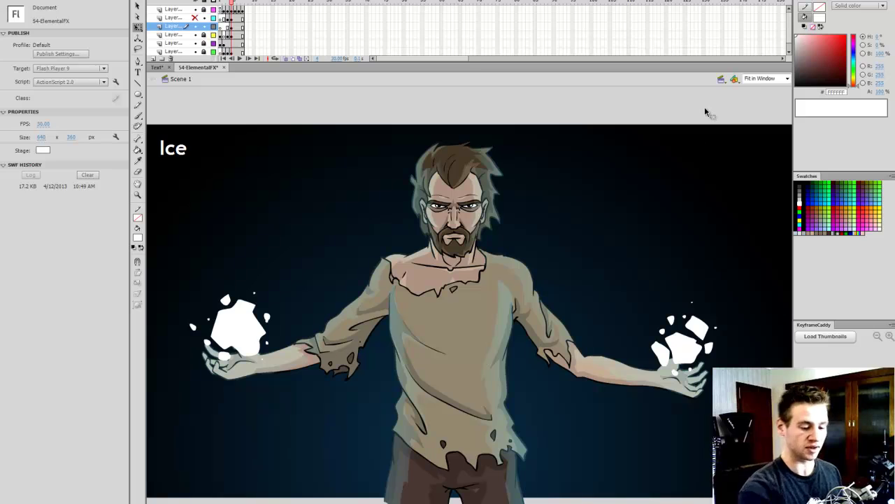
click(231, 28)
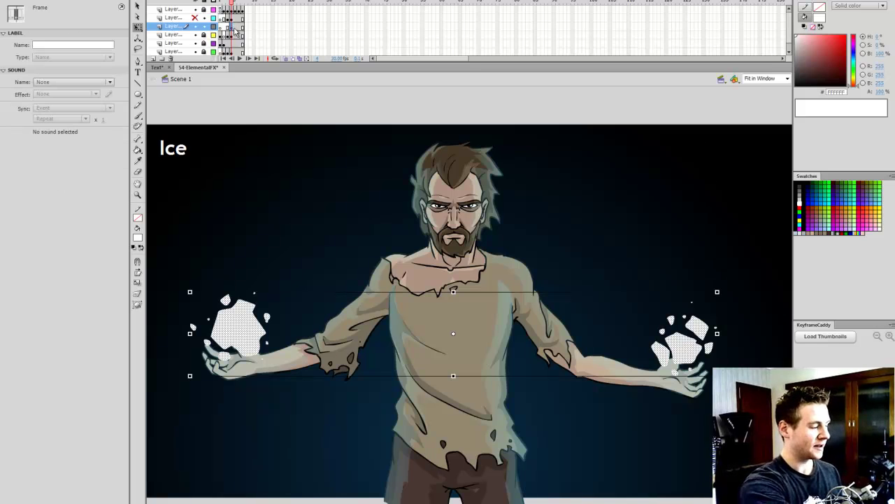
key(F8)
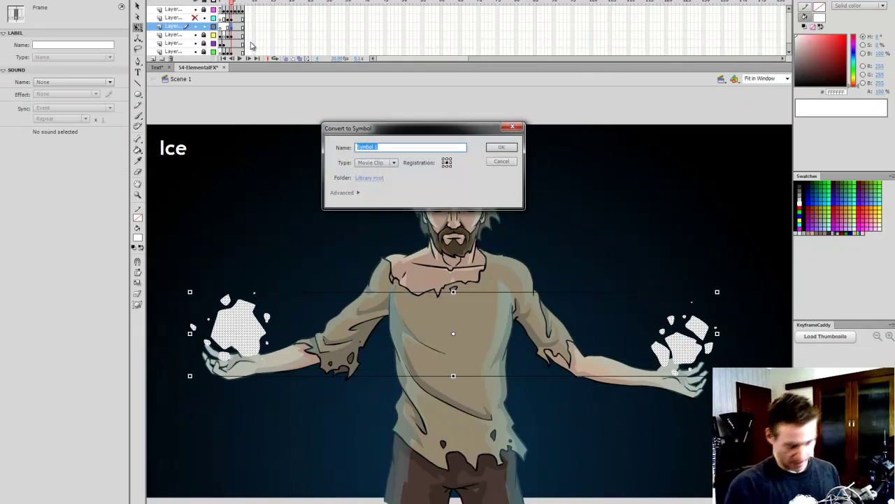
text(Ice)
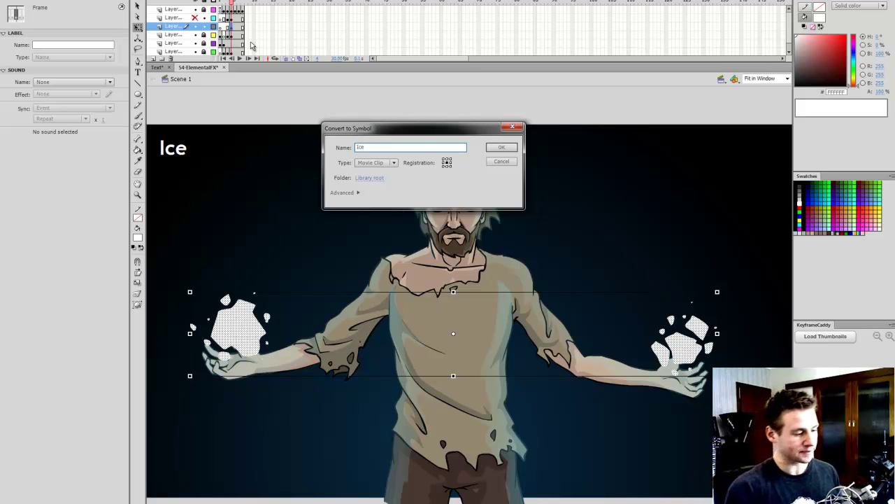
key(Return)
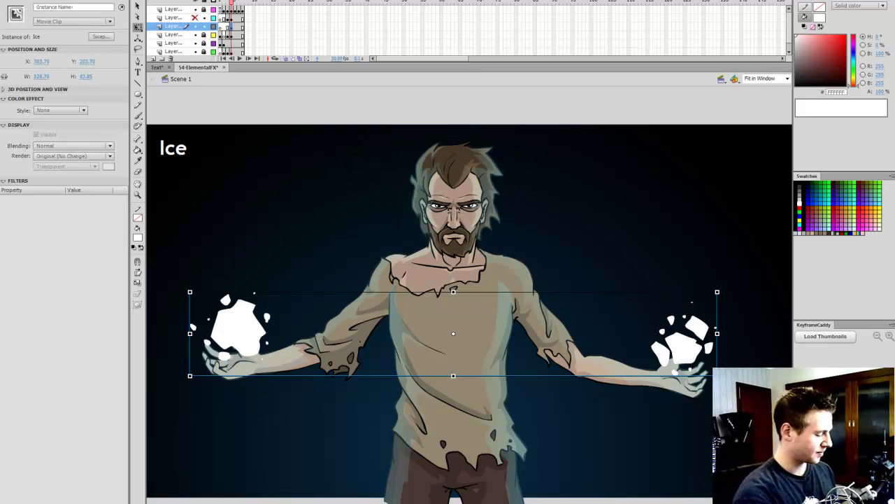
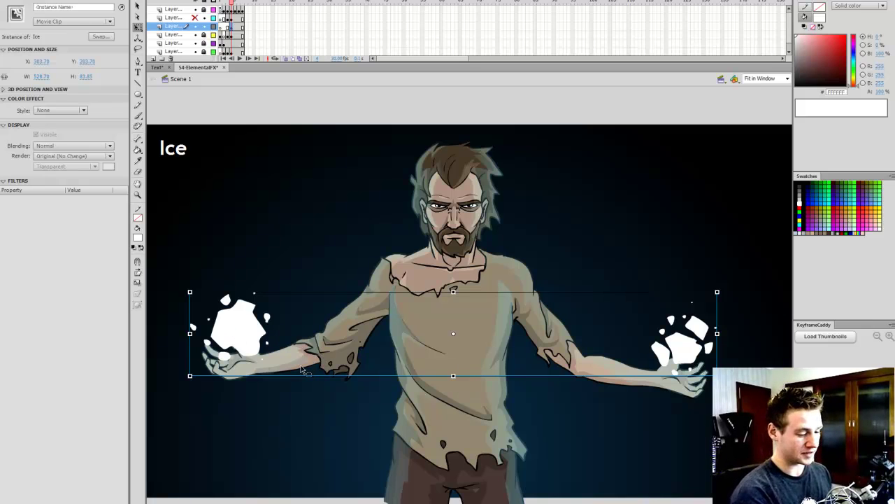
Apply an Alpha color effect of 90% to the Ice movie clip
click(73, 110)
click(70, 152)
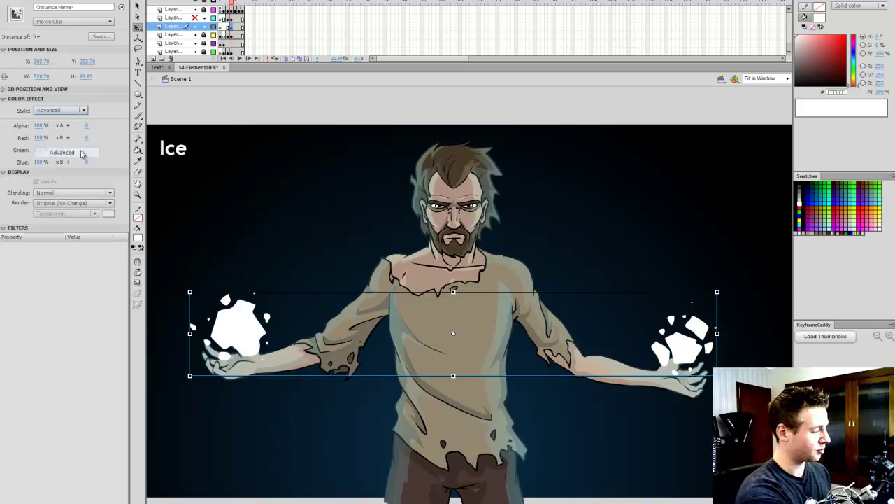
click(72, 111)
click(77, 163)
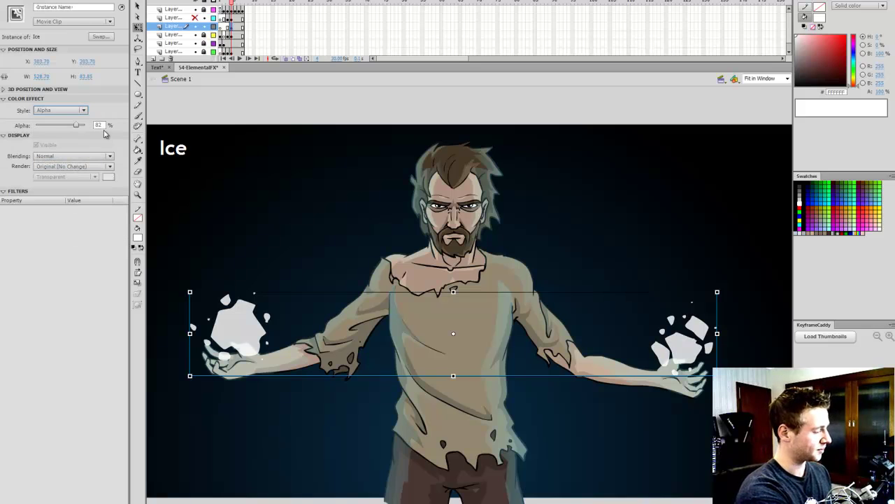
click(100, 124)
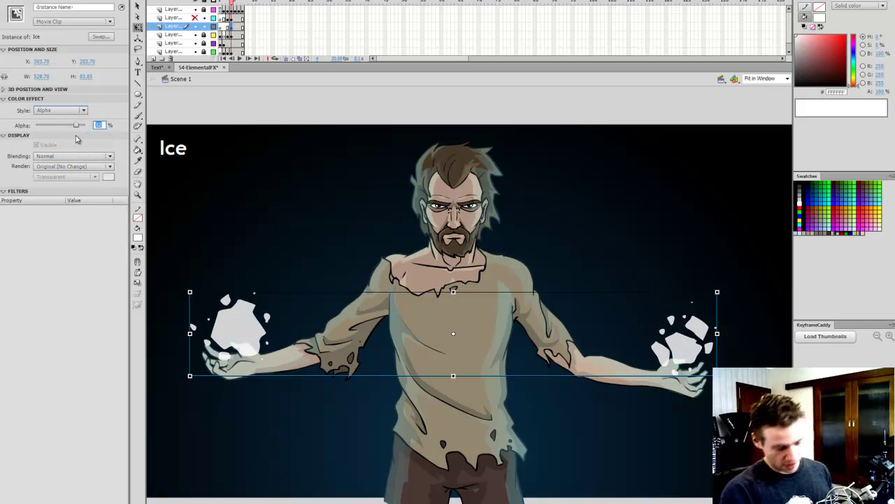
text(90)
key(Return)
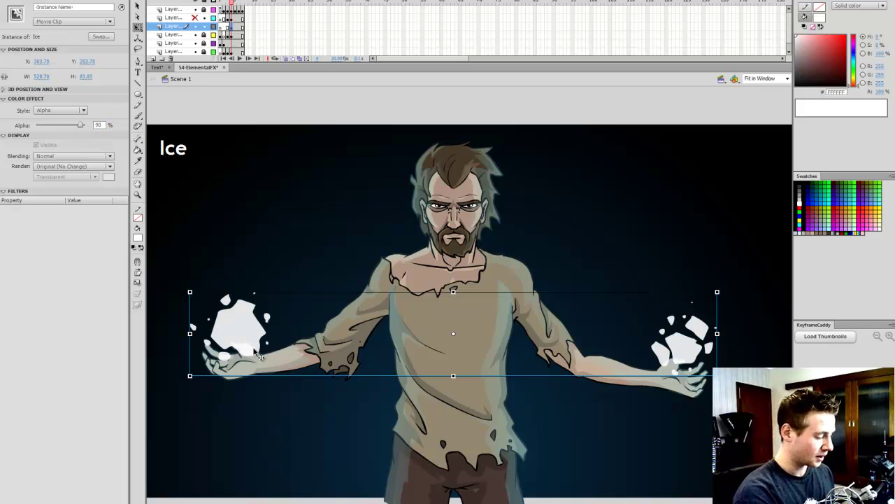
Shift the Ice movie clip slightly down toward the hands and add a Glow filter to it
drag(262, 354, 262, 359)
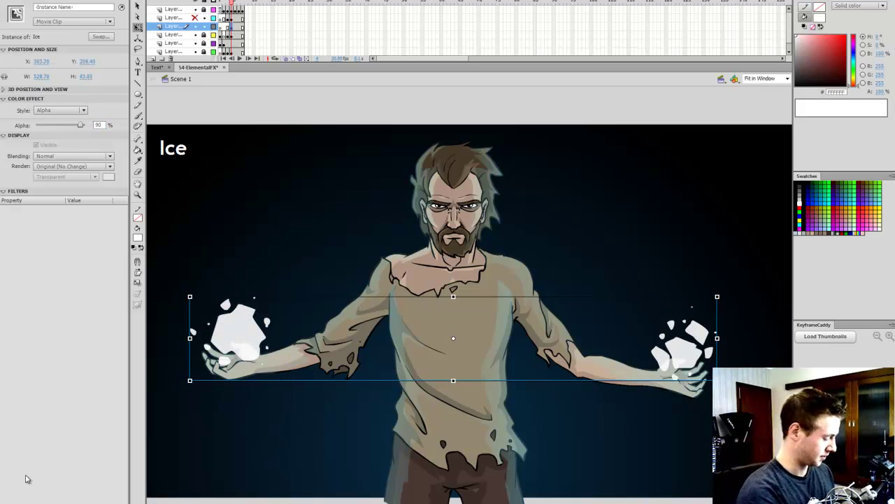
click(6, 502)
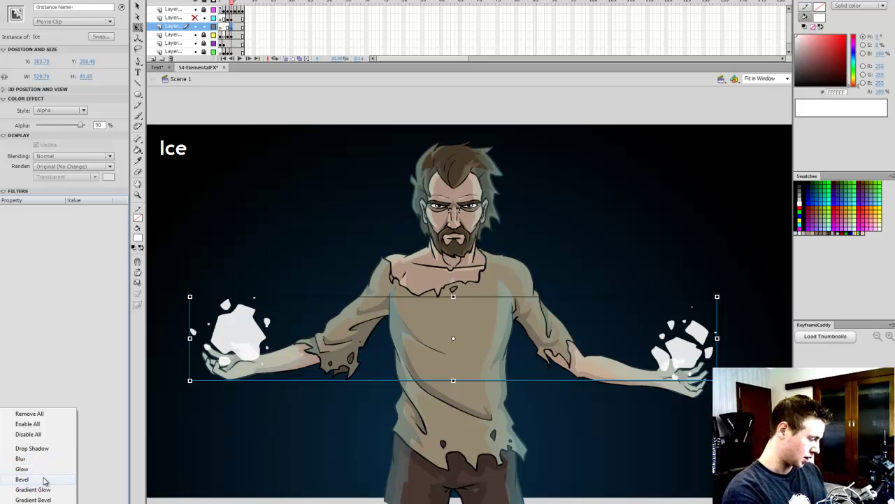
click(43, 470)
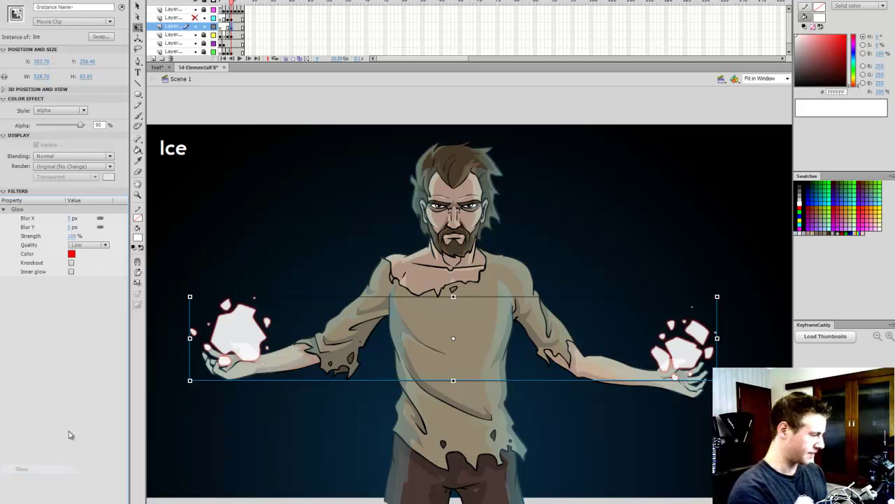
Change the Ice movie clip's glow colour from the default red to a custom light cyan blue
click(72, 253)
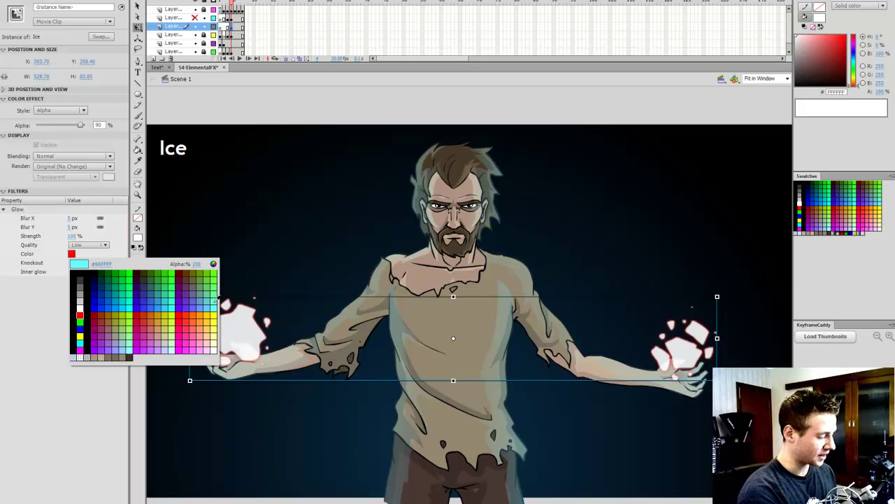
click(213, 264)
click(495, 193)
drag(548, 235, 549, 211)
click(361, 320)
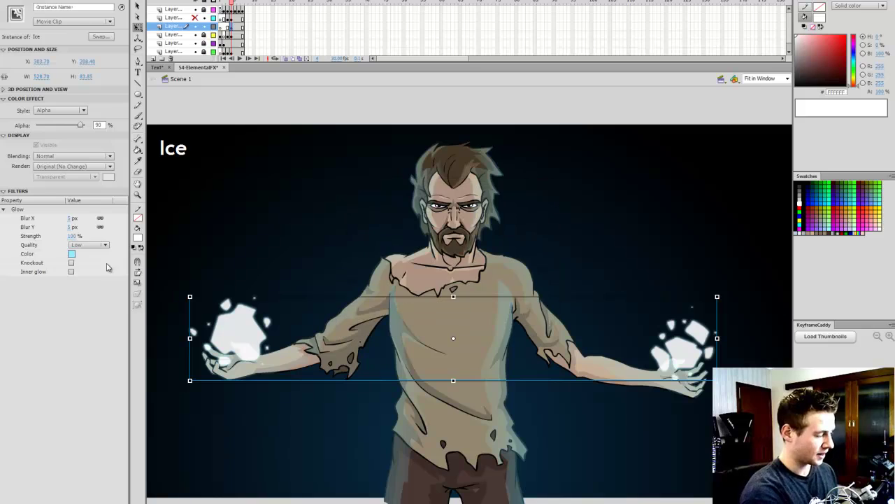
Set the Ice clip's glow to 38 px blur, 160% strength and High quality
click(77, 237)
drag(84, 238, 88, 220)
click(102, 246)
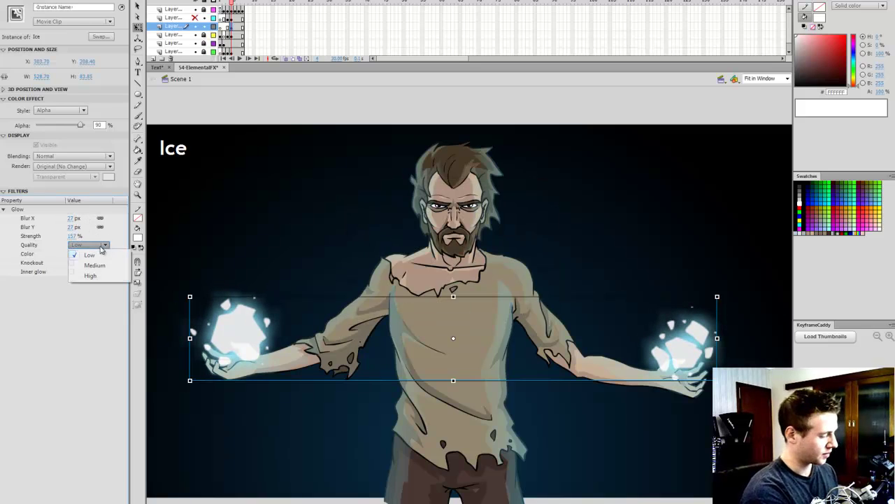
click(91, 275)
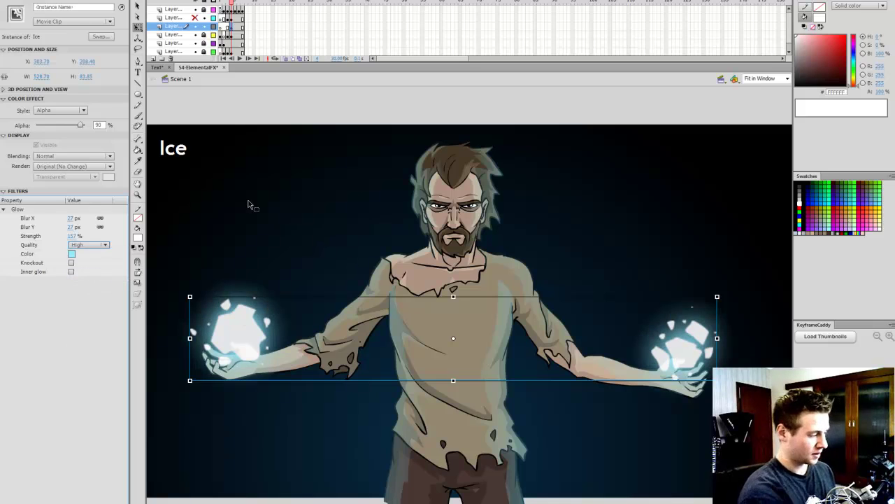
drag(72, 219, 79, 219)
click(78, 219)
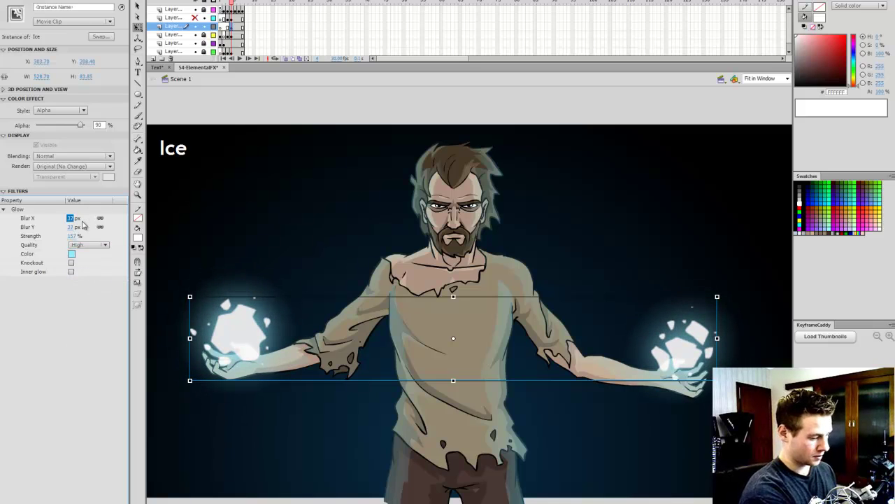
click(74, 237)
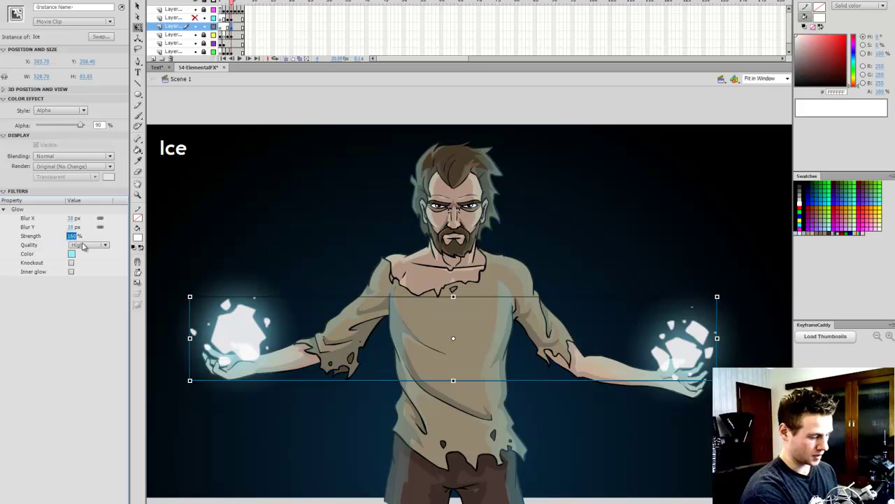
click(602, 120)
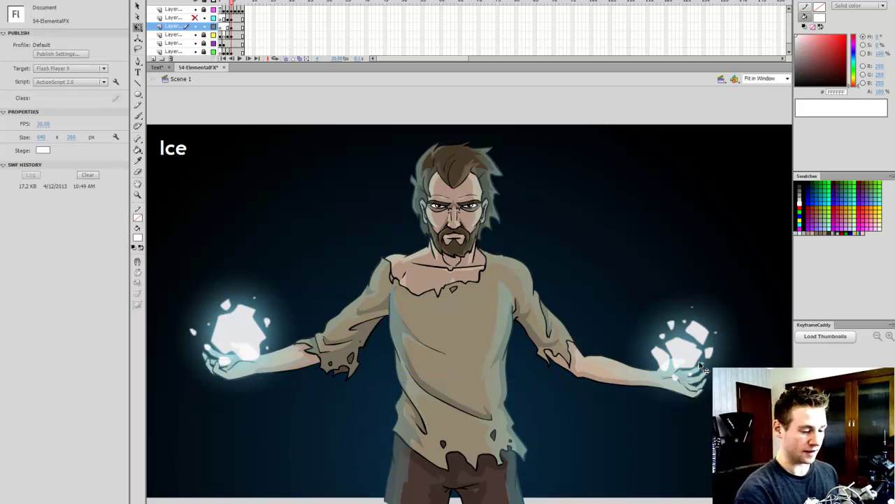
Add a second Glow filter to the Ice clip, make it an inner glow and colour it cyan
click(681, 353)
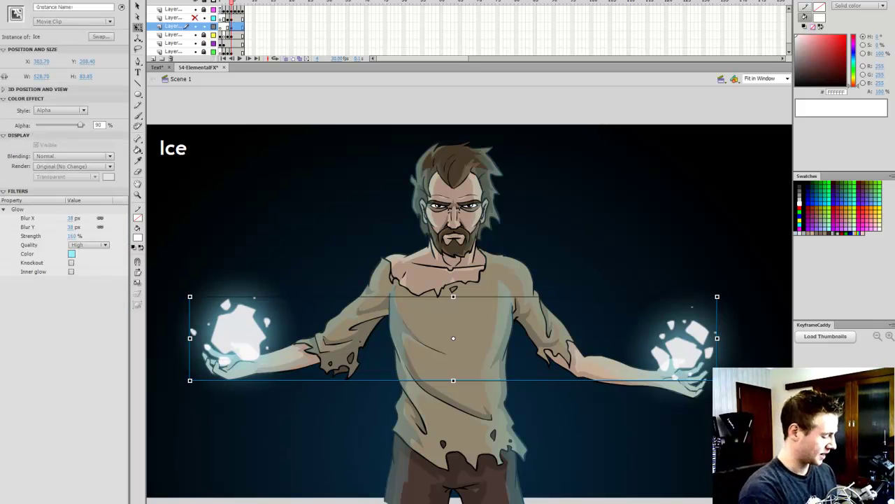
click(6, 501)
click(47, 470)
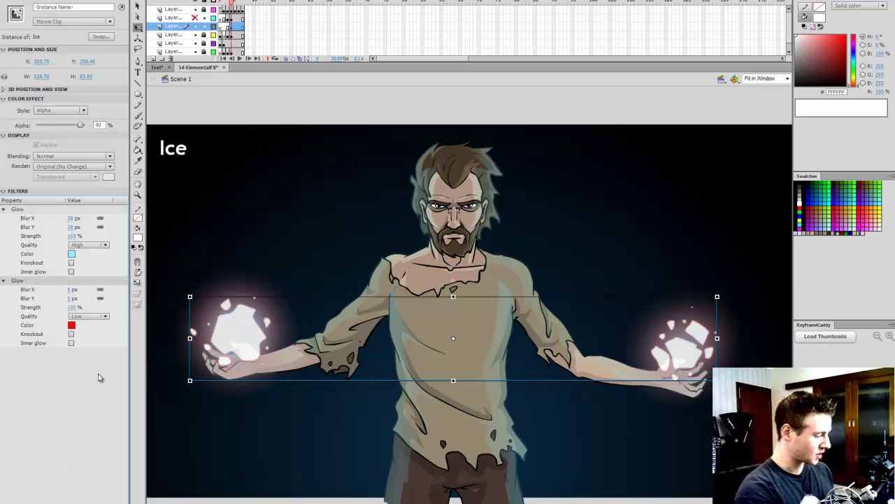
click(71, 344)
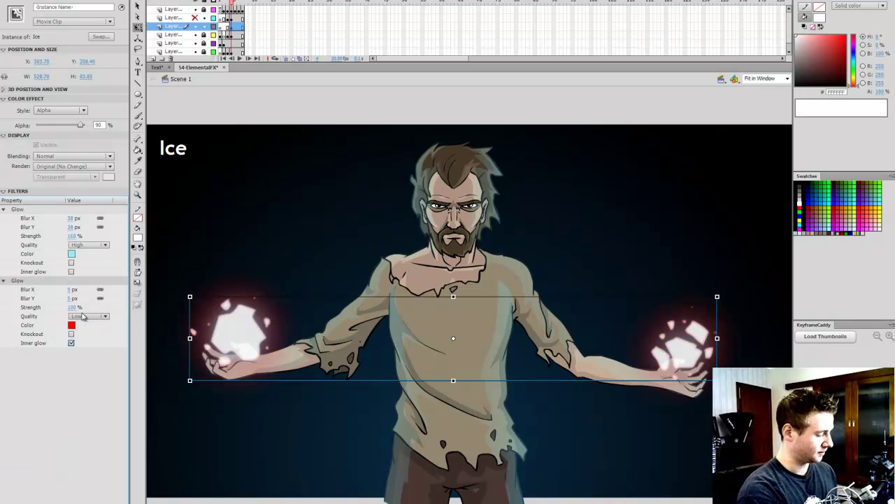
click(71, 326)
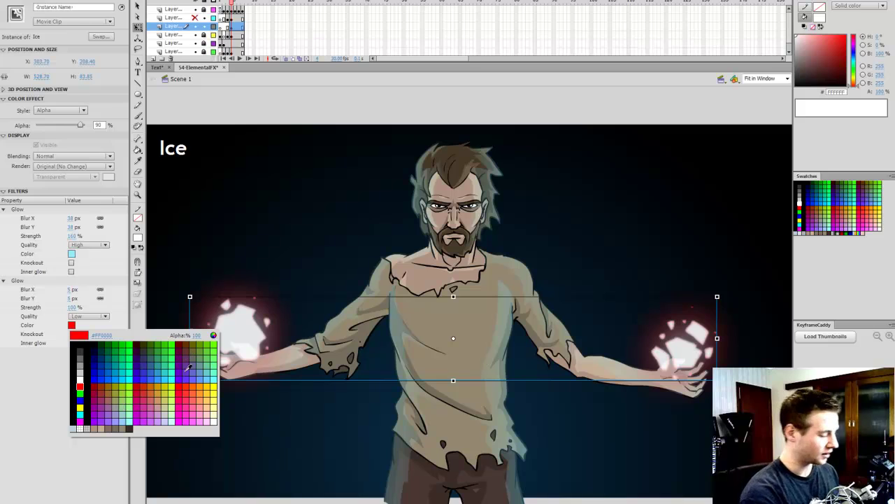
click(206, 373)
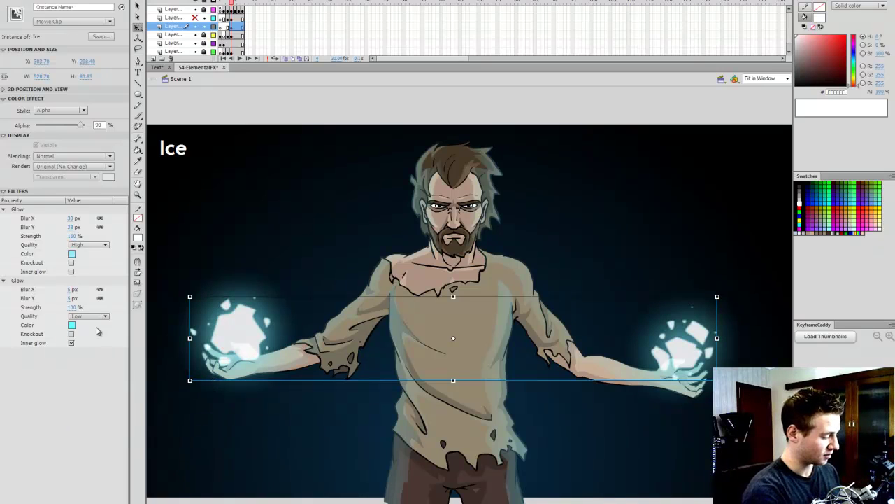
Toggle both Glow filters on the Ice clip off and on again to compare the look
click(64, 281)
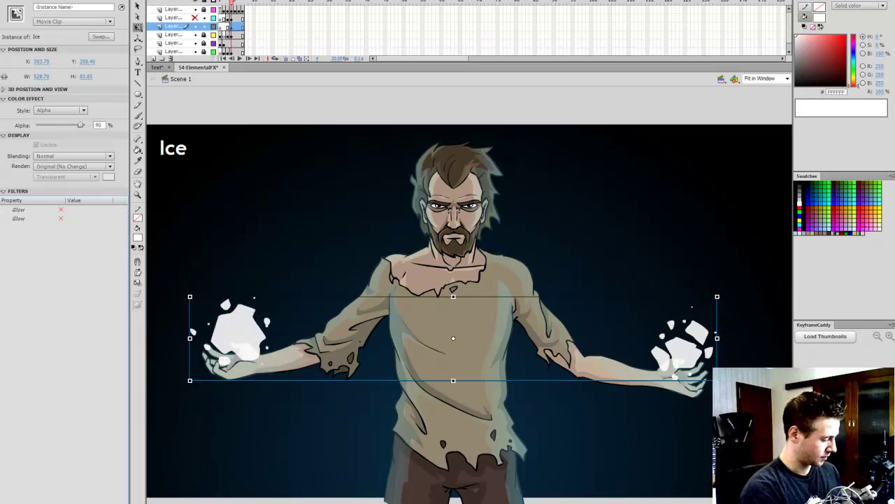
click(61, 219)
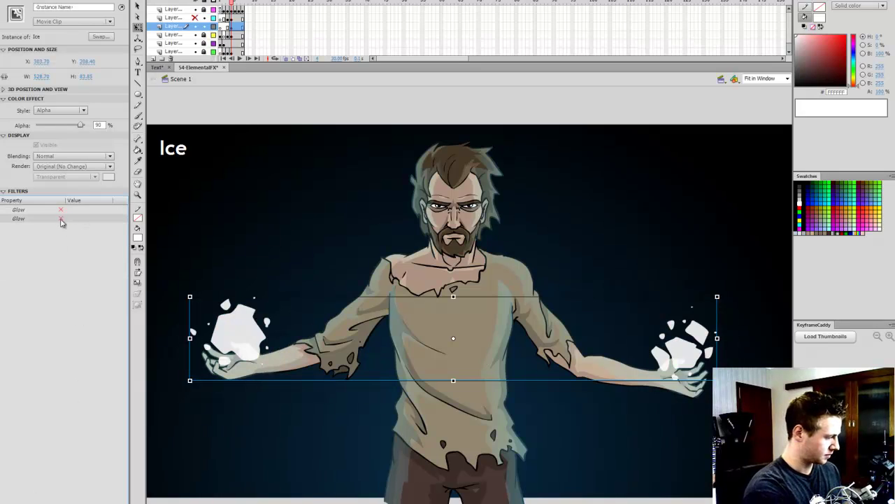
click(61, 219)
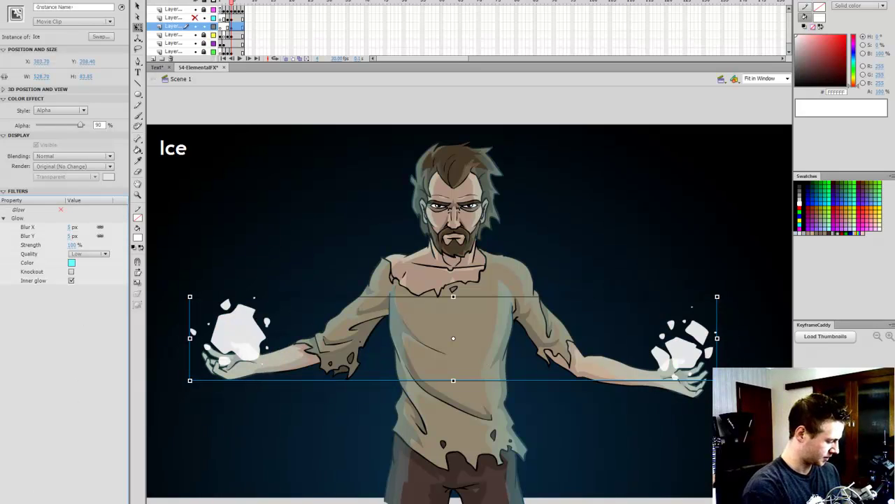
click(61, 209)
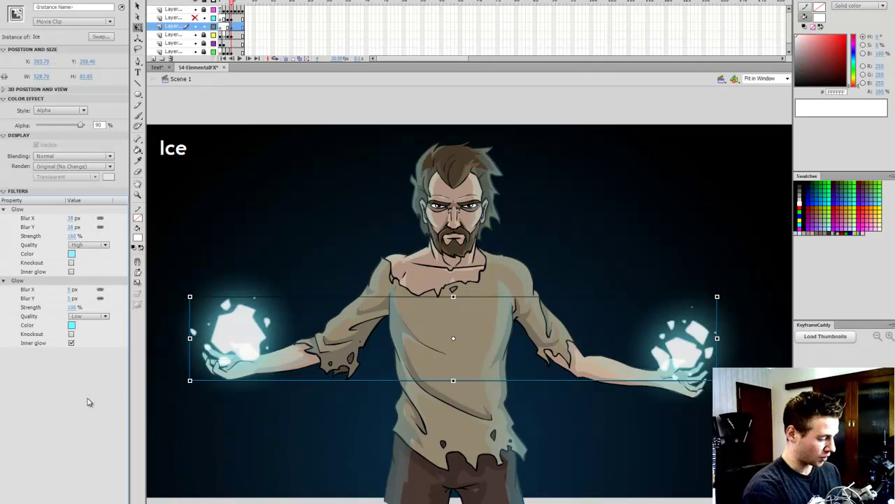
Move the inner glow above the outer glow and set it to 112% strength and 6 px blur
drag(37, 281, 40, 203)
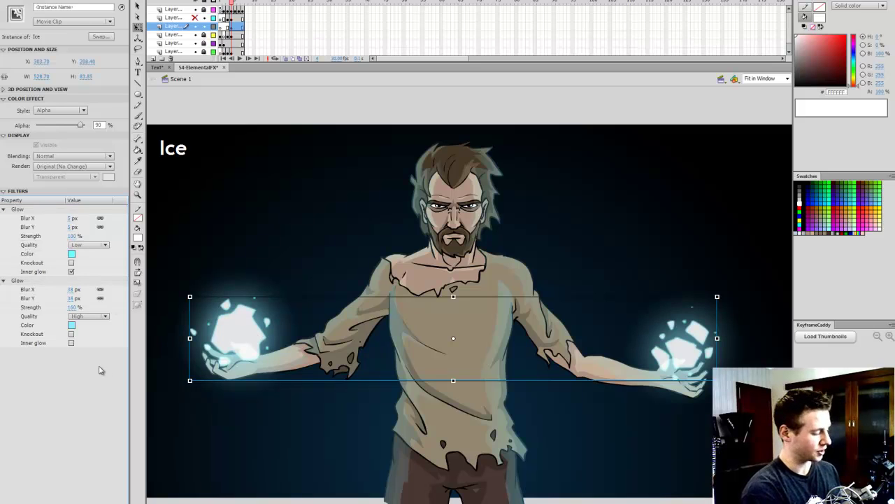
click(72, 236)
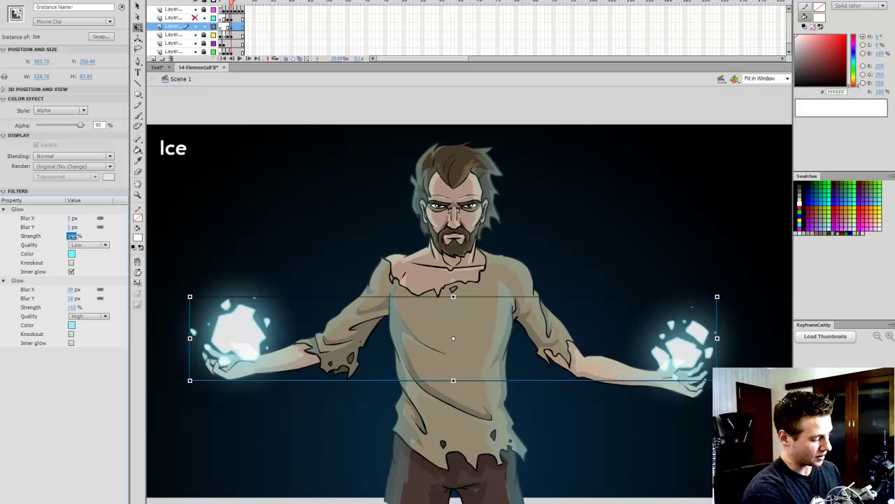
click(71, 227)
text(20)
key(Return)
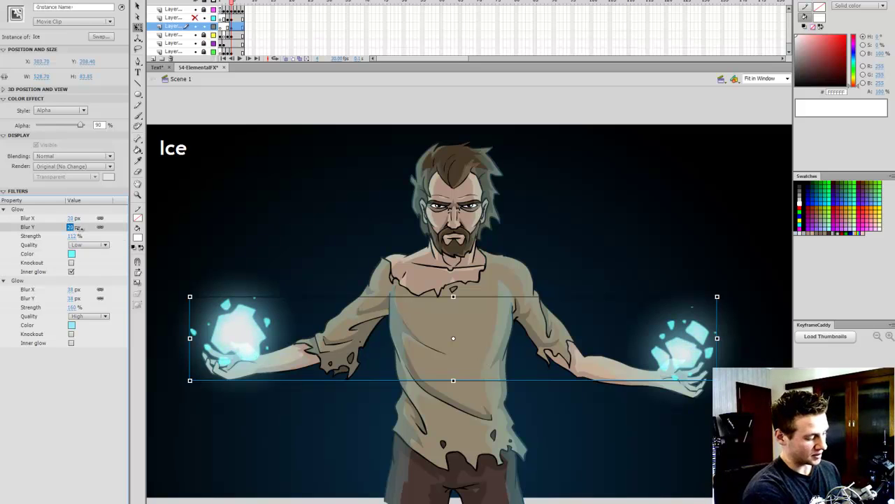
text(5)
key(Return)
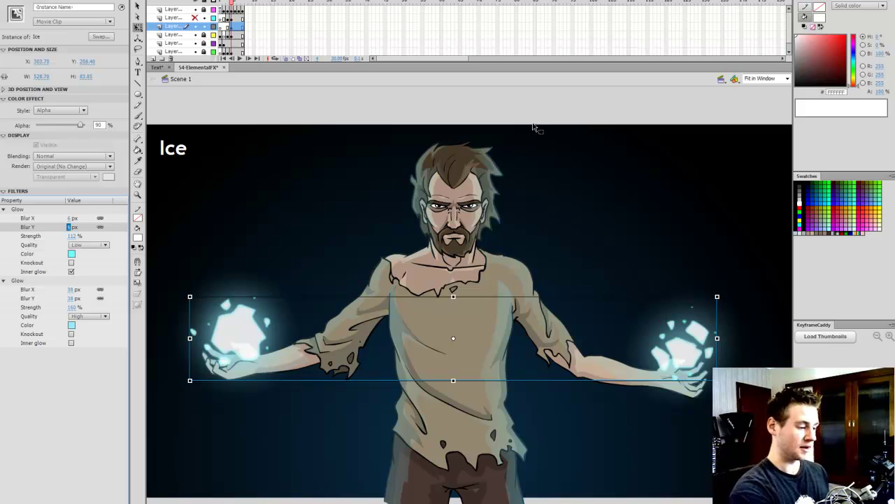
Lighten the inner glow's colour to a pale cyan with RGB 191, 255, 255
click(71, 254)
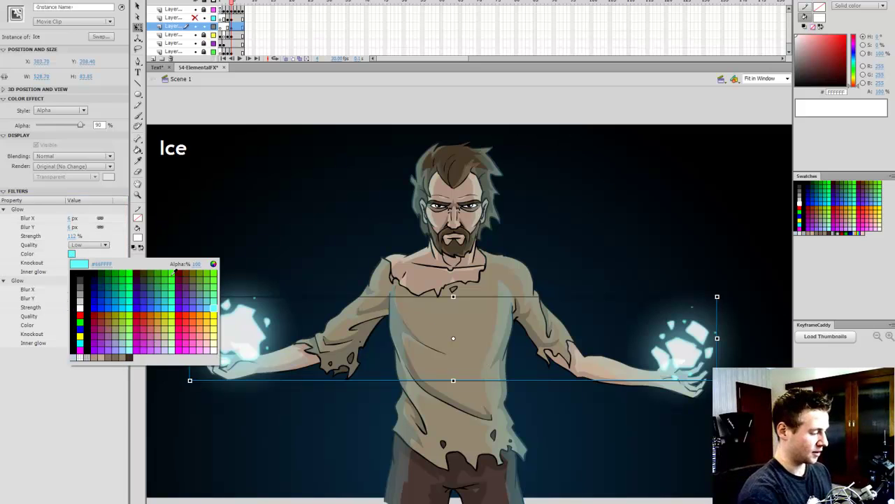
click(213, 263)
click(549, 205)
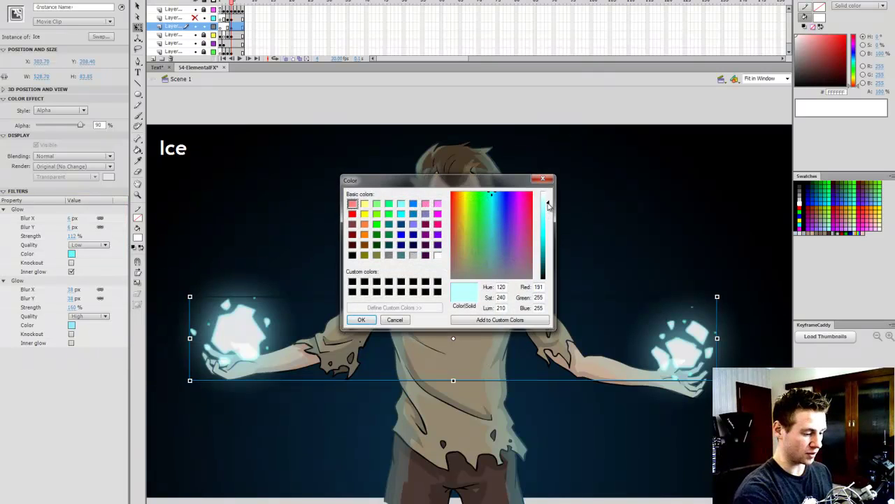
click(361, 320)
click(711, 224)
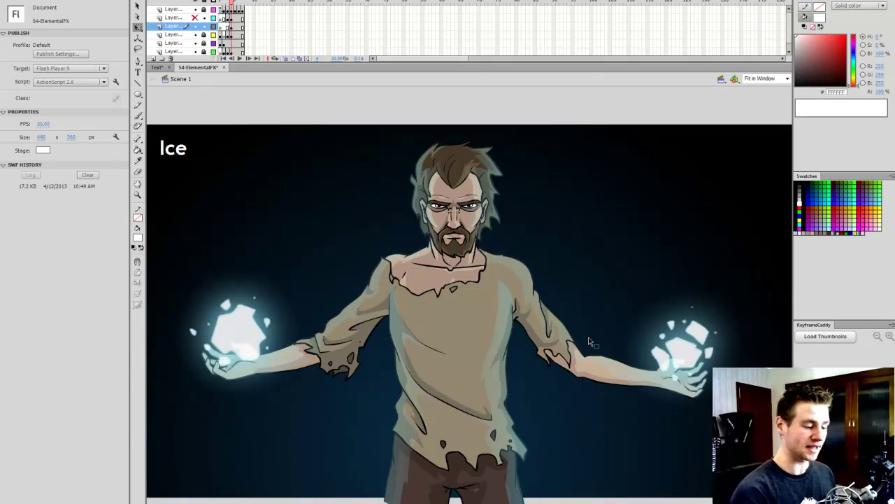
Prepare the Brush tool on the ice layer's frame with a white fill at 50% alpha
click(232, 28)
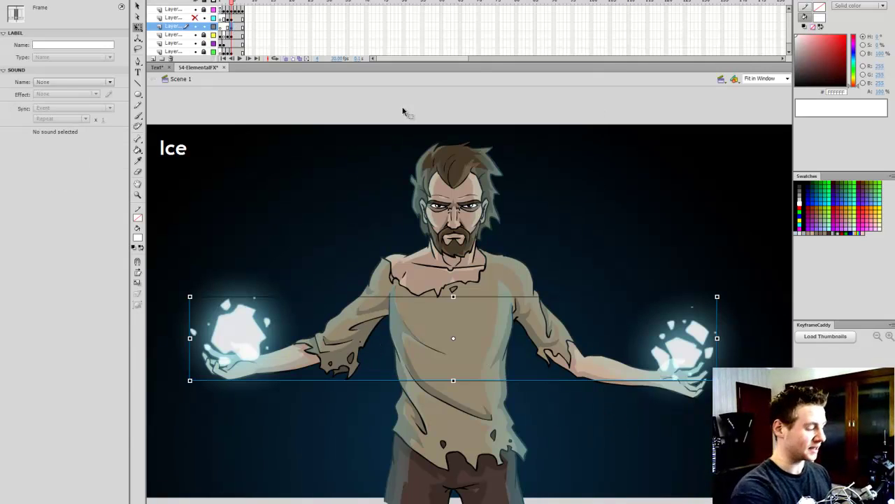
click(404, 110)
key(b)
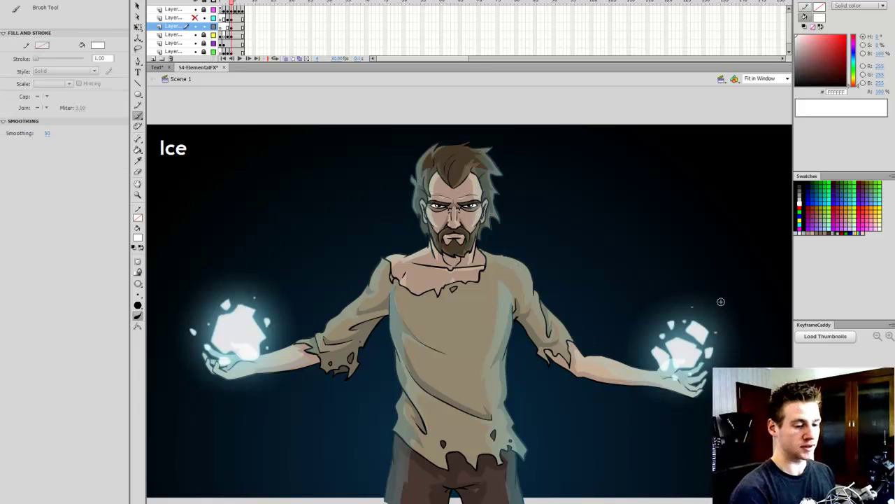
click(879, 92)
text(50)
key(Return)
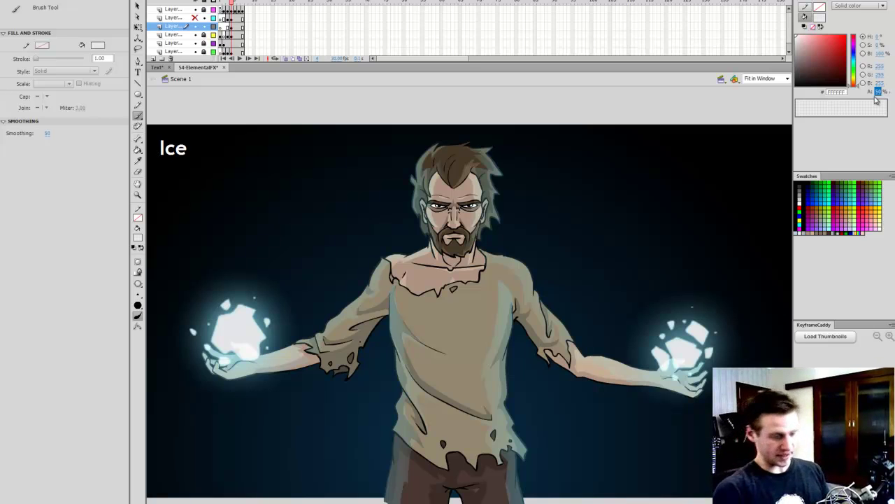
click(138, 305)
click(164, 314)
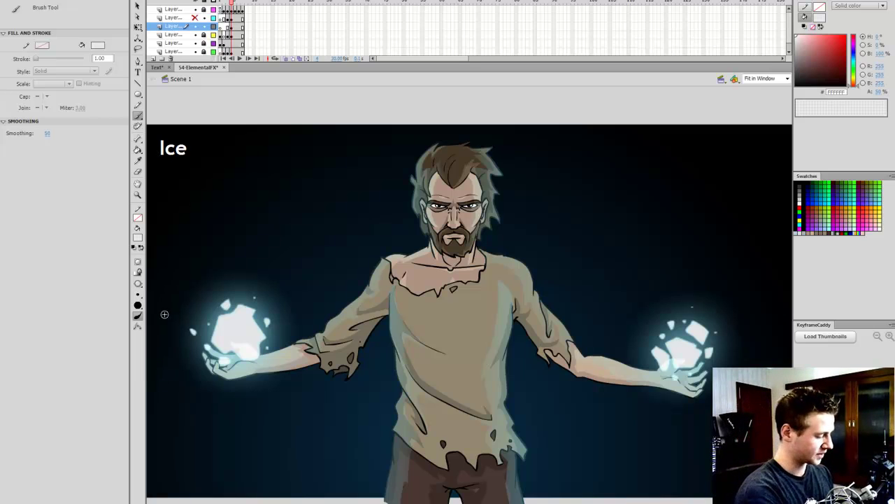
Make a test brush stroke beneath the hand on the picture's left, undo it and save the file
drag(243, 384, 209, 369)
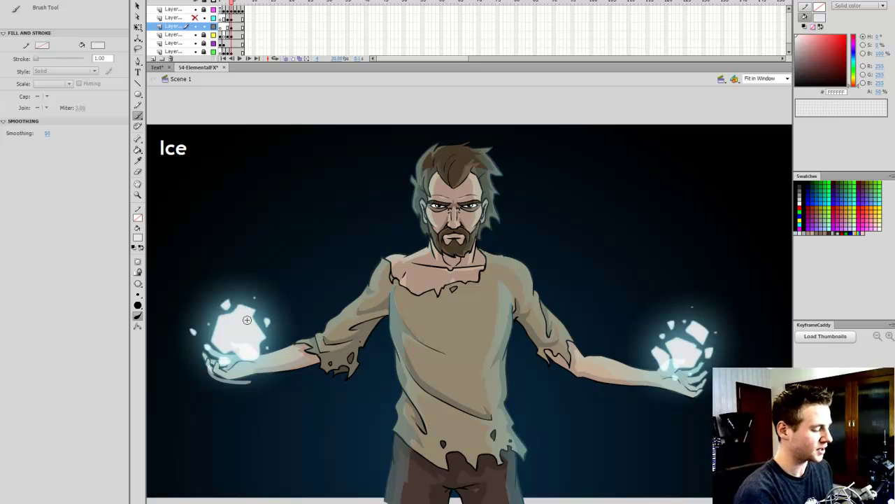
key(ctrl+z)
key(ctrl+s)
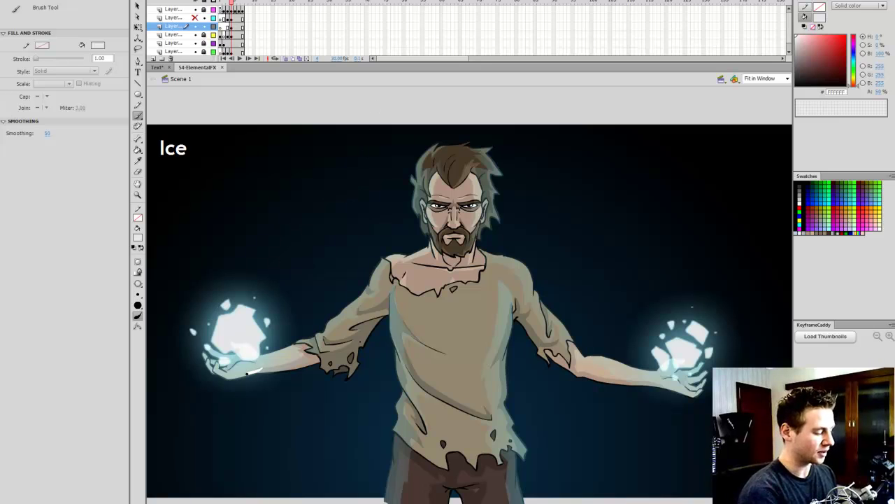
Paint a translucent white mist cloud around the ice on the picture's left, with detached wisps trailing up and to the right
mouse_move(247, 373)
mouse_down()
mouse_move(209, 377)
mouse_move(188, 325)
mouse_move(221, 293)
mouse_move(301, 262)
mouse_move(286, 283)
mouse_move(298, 310)
mouse_move(278, 330)
mouse_move(270, 360)
mouse_up()
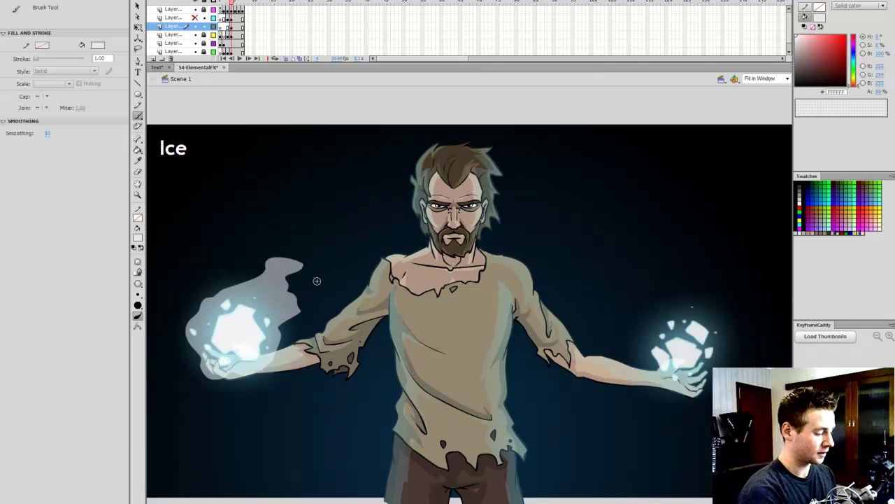
mouse_move(324, 279)
mouse_down()
mouse_move(336, 280)
mouse_move(305, 285)
mouse_up()
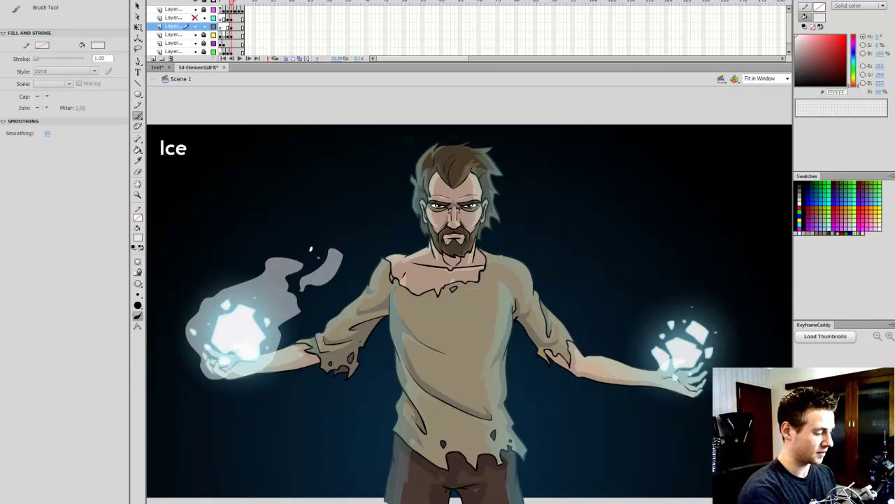
mouse_move(320, 253)
mouse_down()
mouse_move(367, 225)
mouse_move(339, 240)
mouse_up()
Paint a matching translucent mist cloud around the ice on the picture's right, with rising trails and small detached puffs
mouse_move(671, 397)
mouse_down()
mouse_move(661, 317)
mouse_move(717, 274)
mouse_move(708, 304)
mouse_move(777, 290)
mouse_move(732, 366)
mouse_up()
drag(717, 396, 668, 396)
mouse_move(731, 263)
mouse_down()
mouse_move(738, 240)
mouse_move(734, 259)
mouse_up()
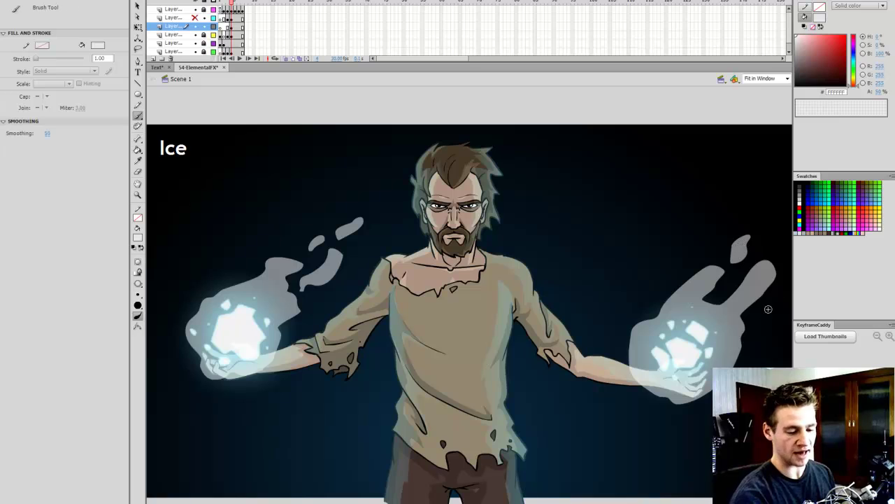
drag(758, 317, 759, 319)
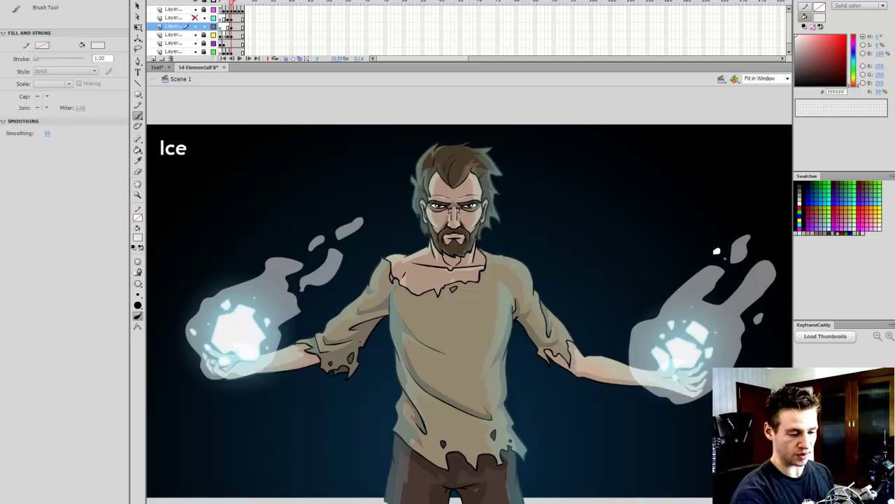
drag(717, 250, 719, 250)
click(768, 214)
drag(651, 300, 649, 305)
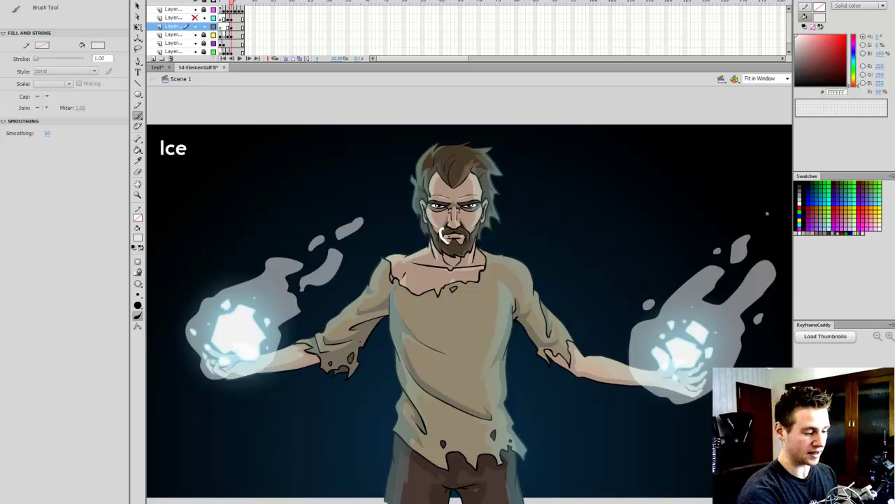
Paint a translucent white breath of mist flowing from the character's mouth toward the picture's right, filled in and trailed by small detached puffs
mouse_move(475, 222)
mouse_down()
mouse_move(532, 218)
mouse_move(494, 238)
mouse_move(445, 243)
mouse_up()
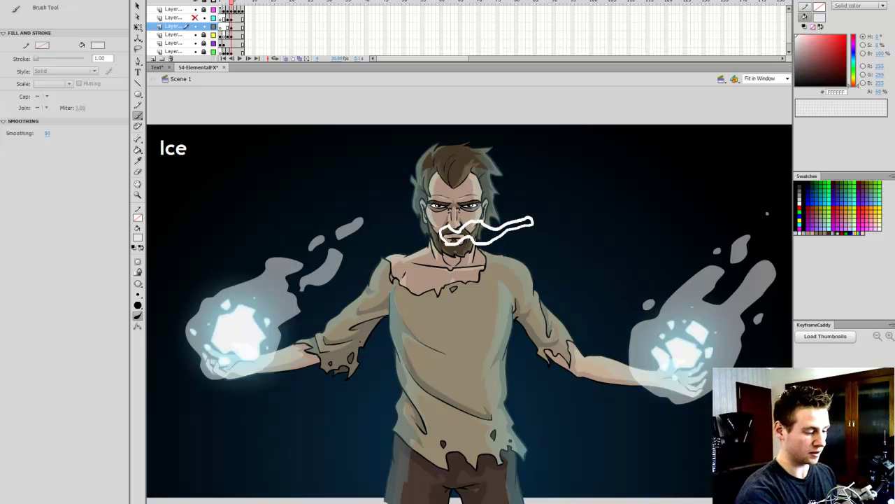
key(k)
key(b)
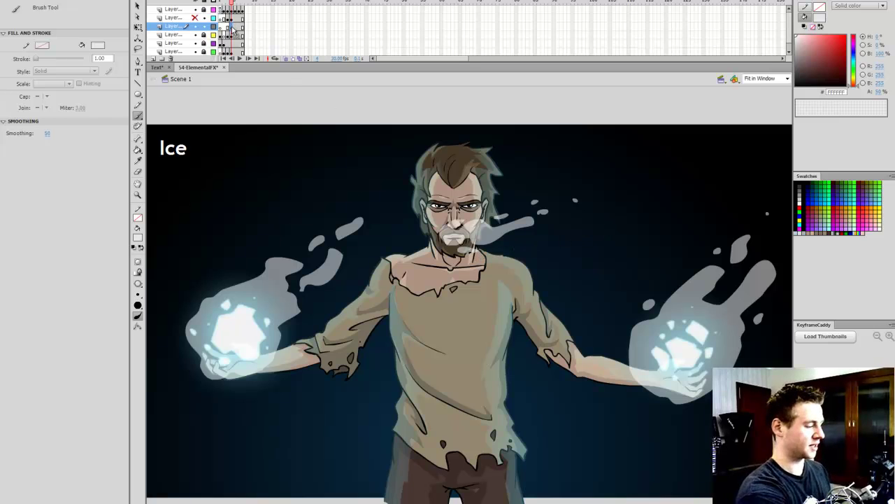
Select all the mist artwork on the layer's current frame and convert it to a movie clip symbol named IceMist
click(232, 27)
key(ctrl+b)
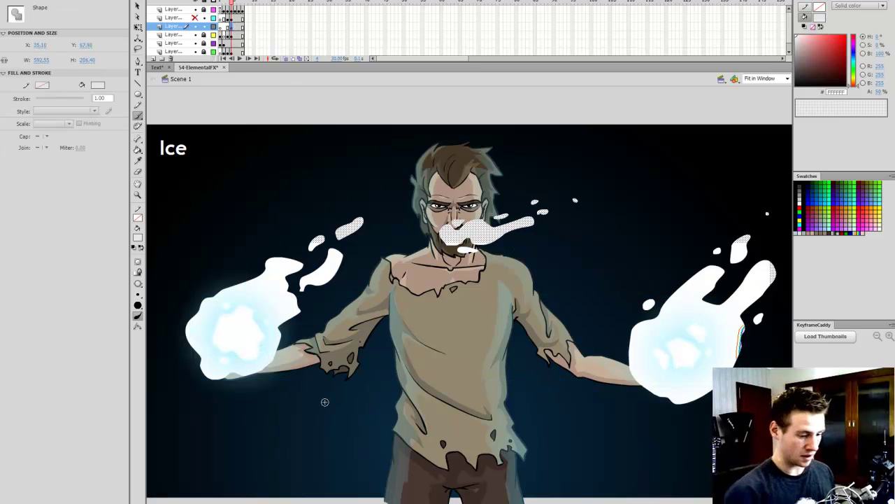
key(q)
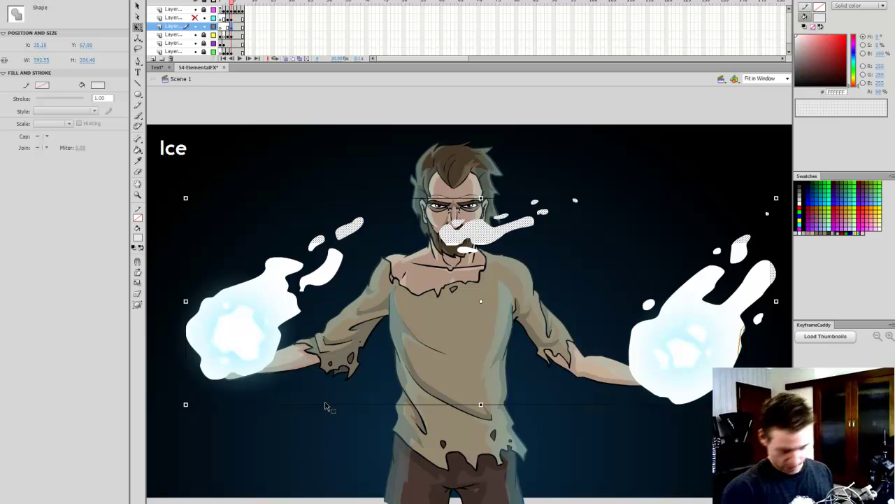
key(F8)
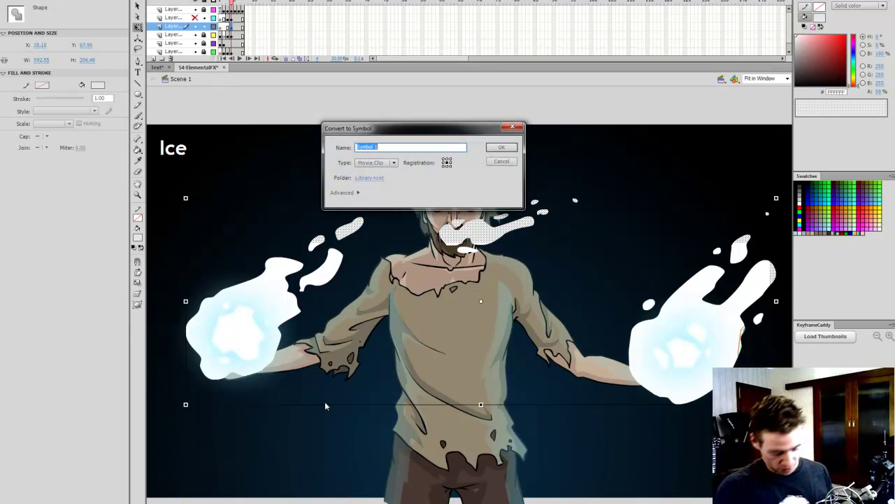
text(S)
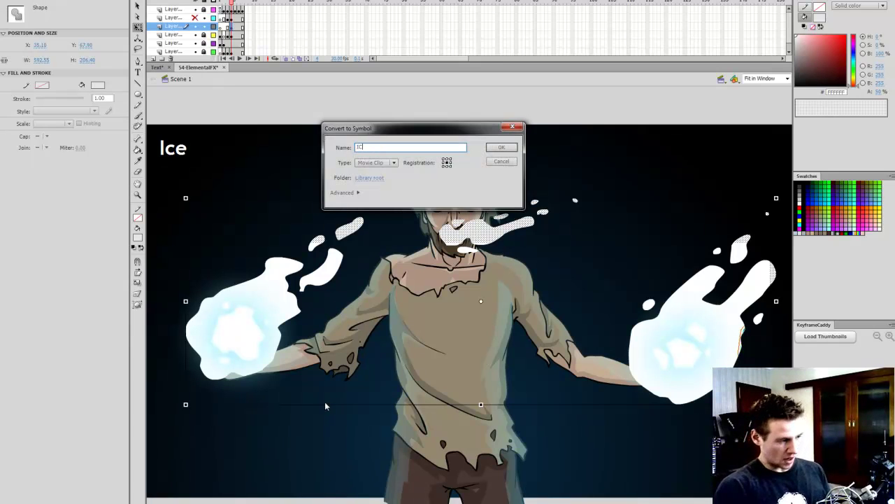
key(BackSpace)
key(BackSpace)
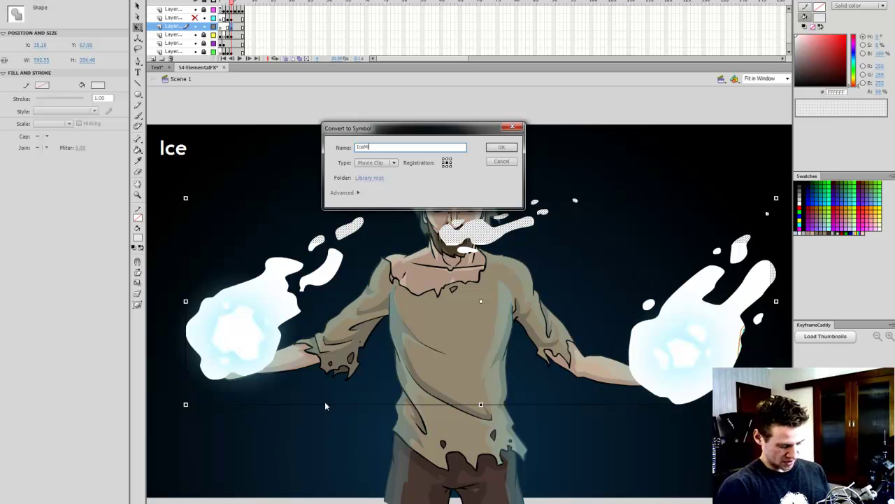
text(ceMist)
key(Return)
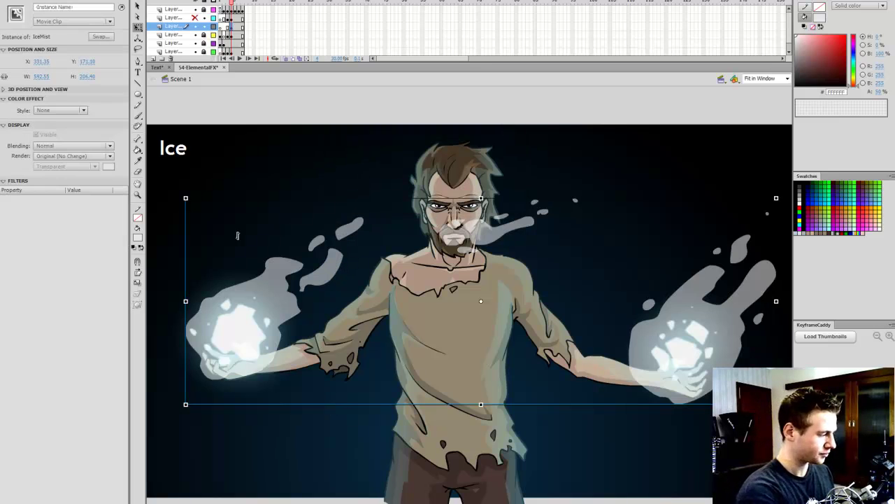
Open the list of filters that can be added to the IceMist movie clip
click(17, 499)
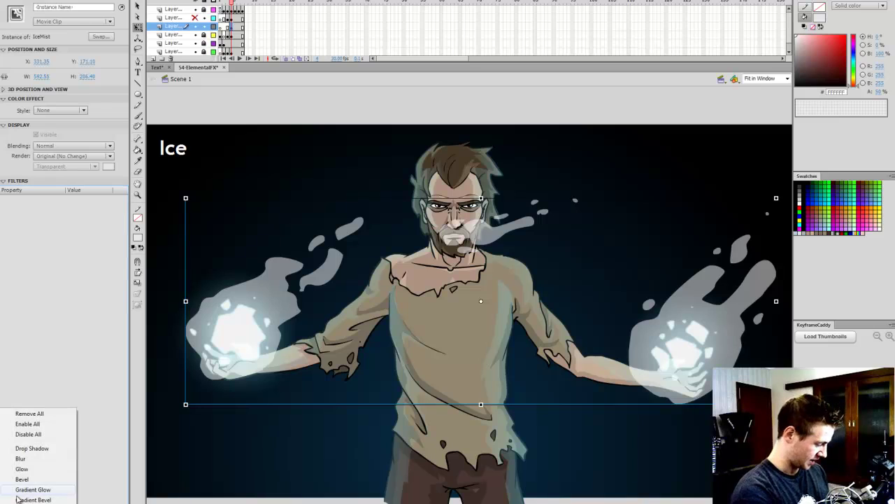
Add a Blur filter to the ice mist symbol and set its quality to High
click(42, 459)
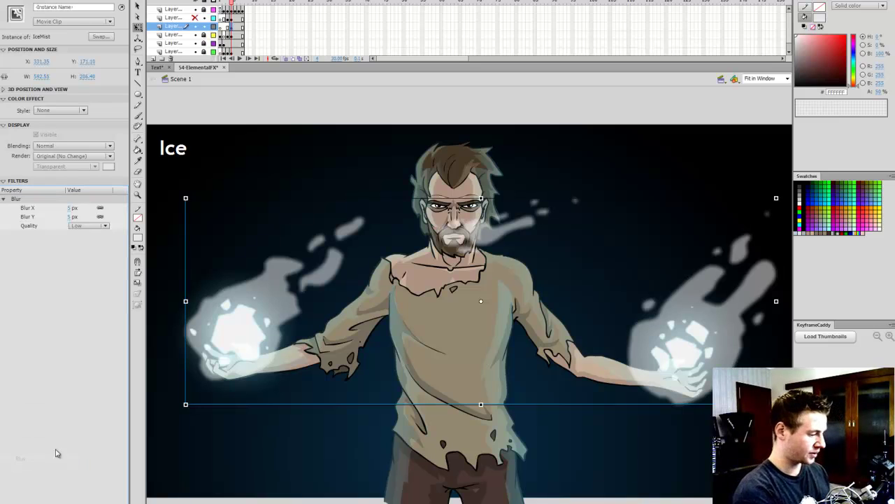
click(91, 225)
click(91, 255)
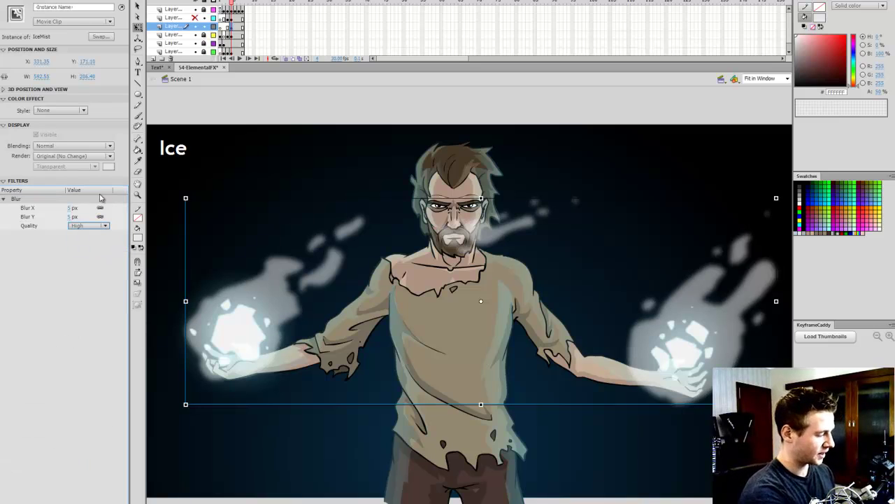
Try the Screen, Lighten, Darken and Multiply blend modes on the ice mist symbol
click(77, 145)
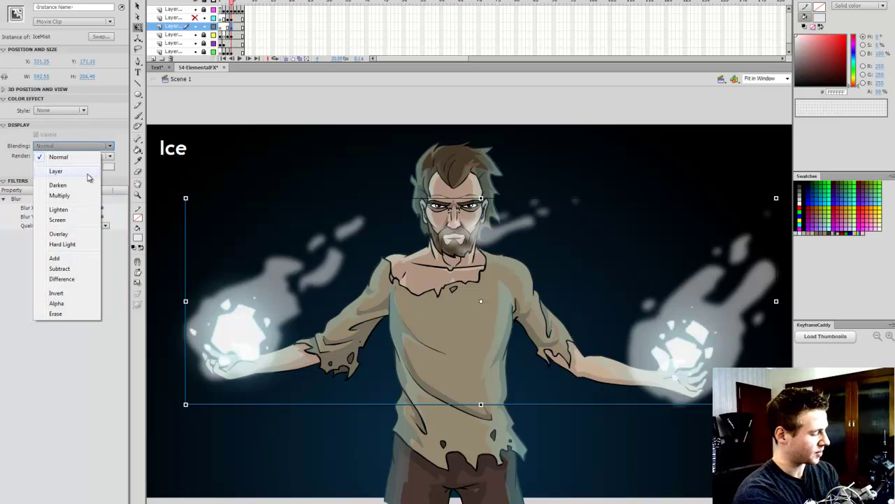
click(75, 219)
key(Up)
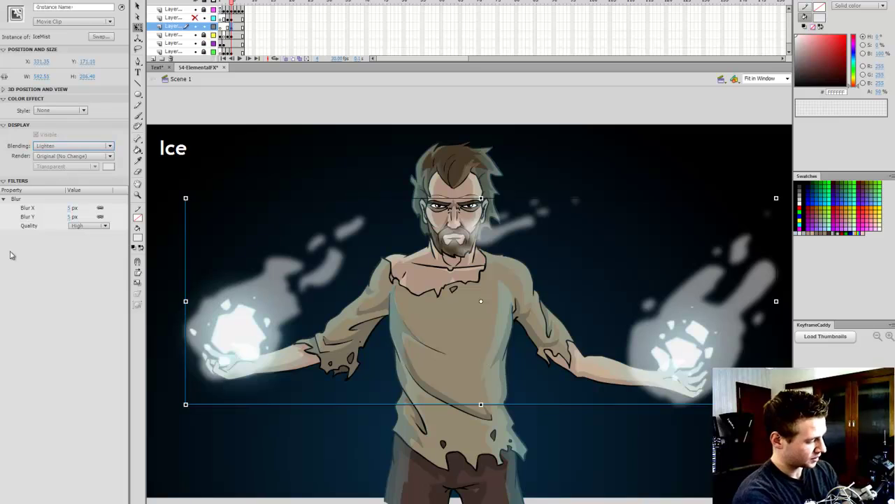
click(74, 146)
click(63, 182)
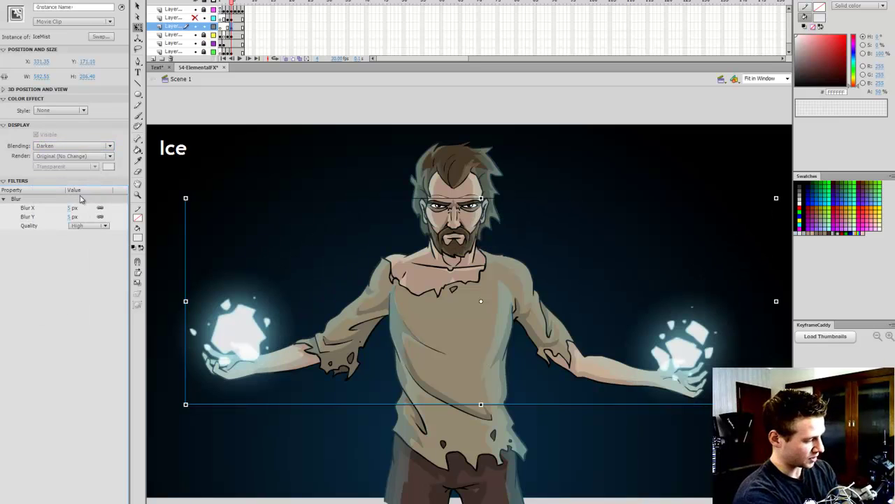
click(96, 146)
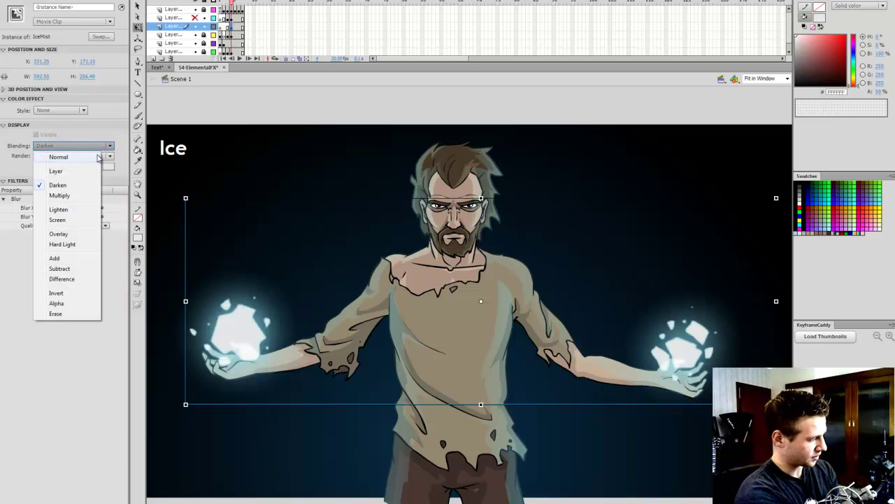
click(77, 195)
click(106, 146)
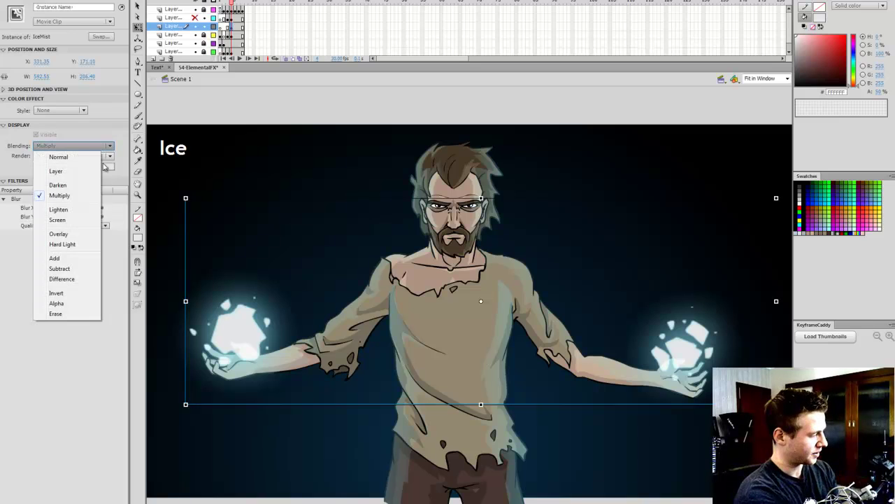
click(81, 211)
click(110, 146)
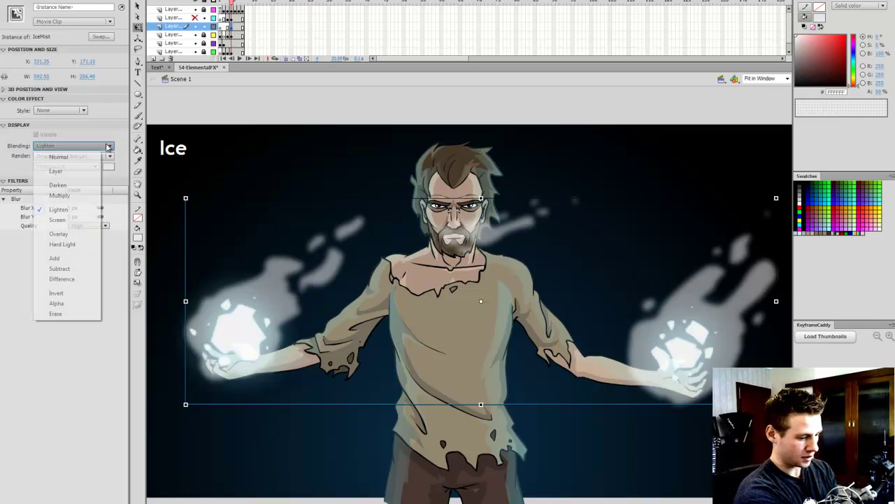
click(77, 220)
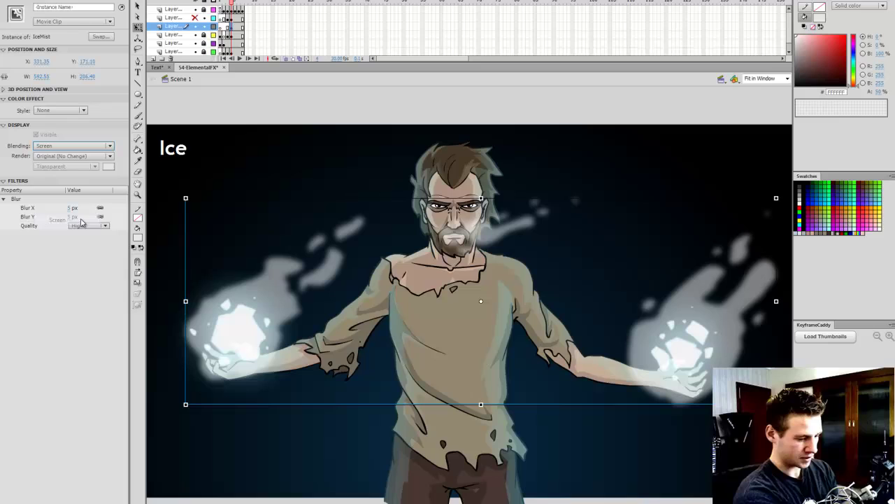
Set the ice mist's blending to Overlay, then duplicate it and stack a Normal-blended copy over the original
click(105, 146)
click(78, 235)
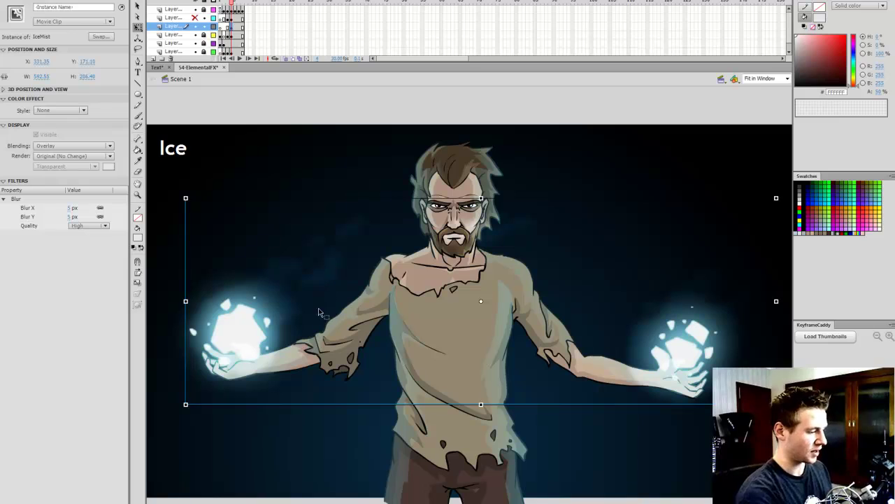
key(ctrl+v)
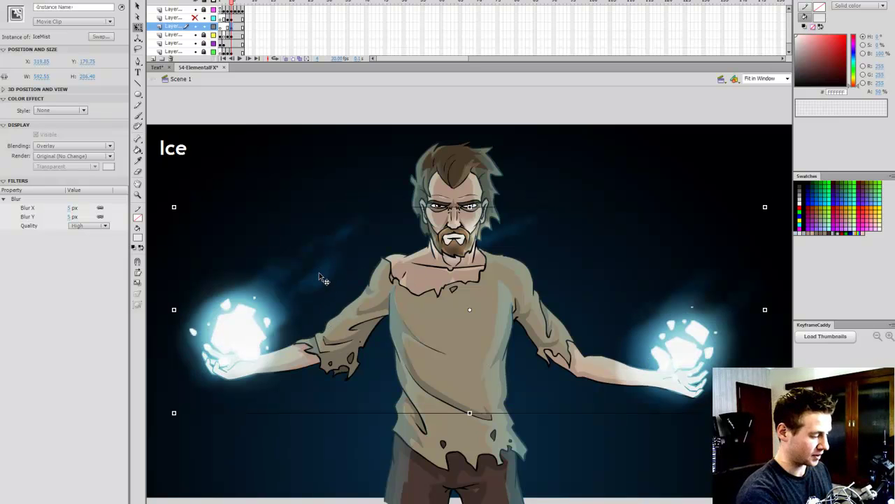
drag(320, 273, 370, 337)
click(74, 145)
click(70, 153)
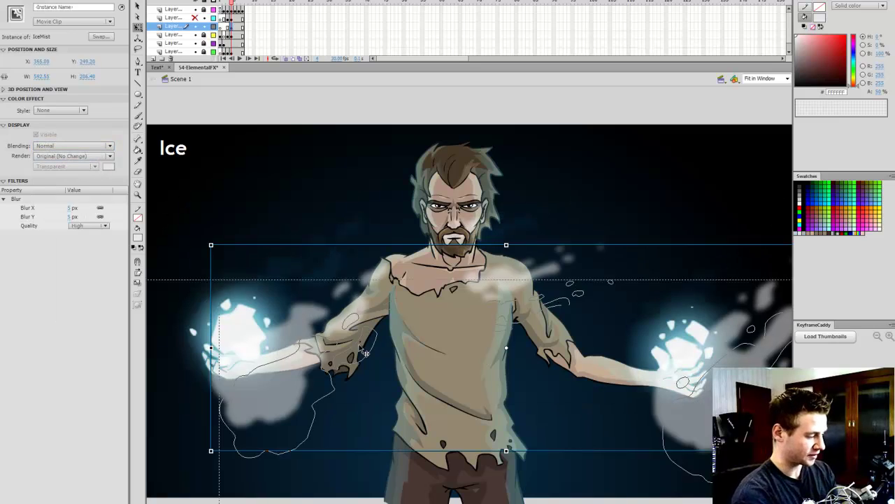
key(ctrl+z)
key(ctrl+z)
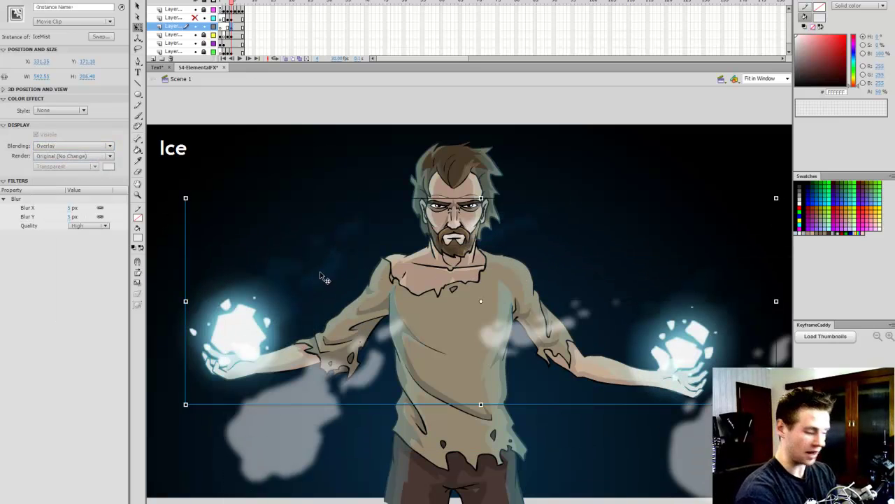
mouse_move(328, 277)
mouse_down()
mouse_move(333, 285)
mouse_move(319, 284)
mouse_up()
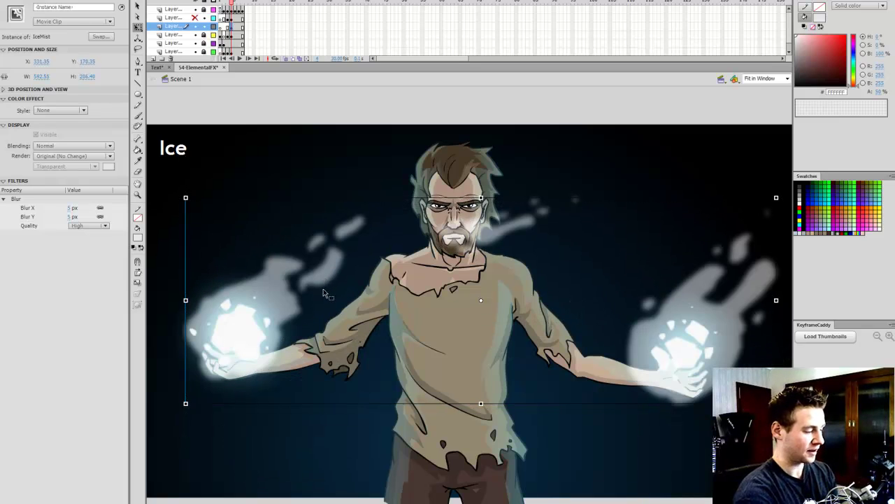
Apply an Alpha colour effect of 15% to the Normal-blended mist copy
click(75, 110)
click(66, 162)
drag(84, 126, 40, 135)
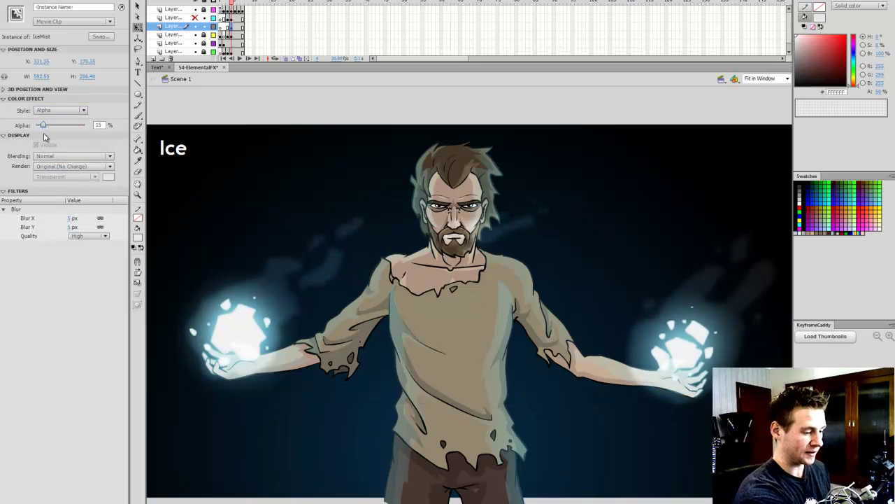
click(513, 105)
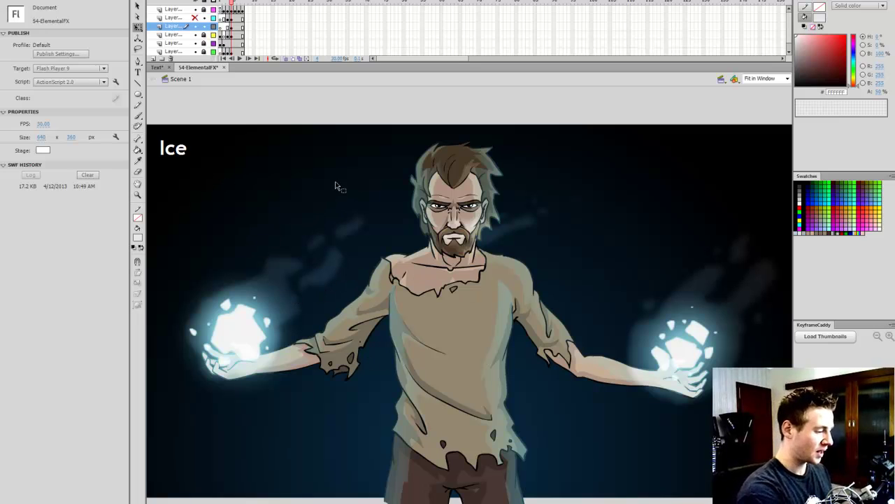
Select both mist copies and set their Blur filter to 14 px
click(339, 262)
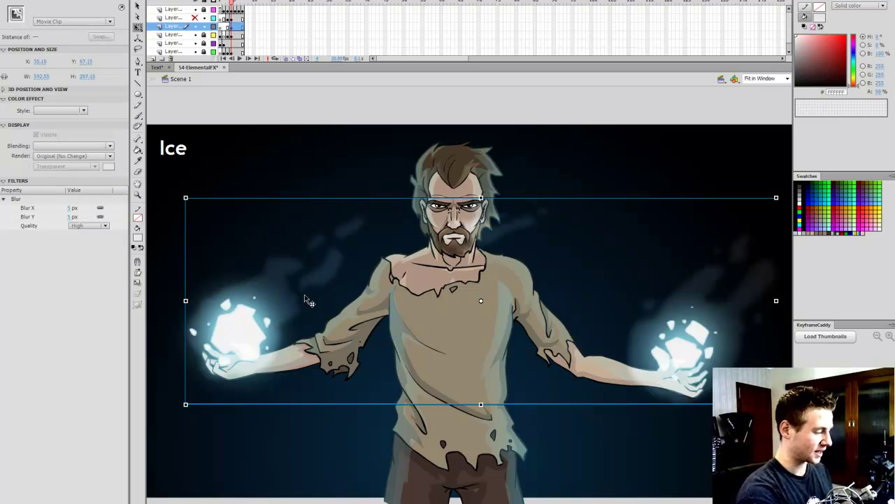
click(71, 219)
text(12)
key(Return)
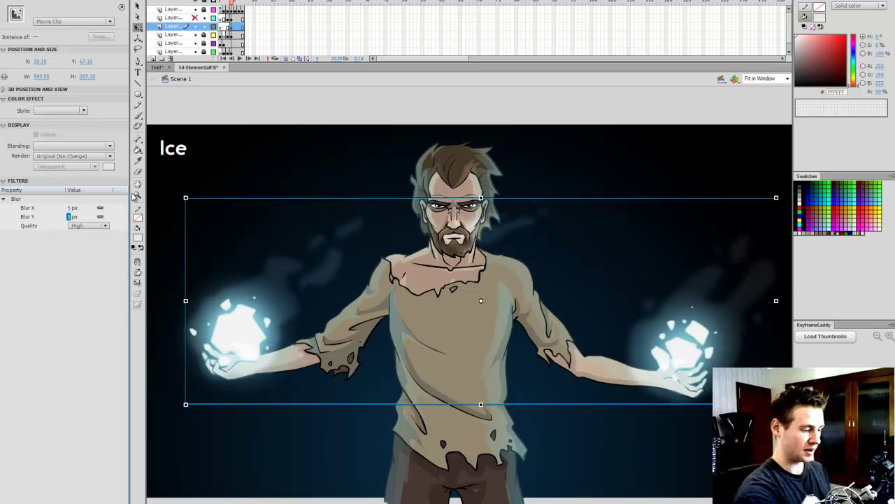
click(668, 152)
click(315, 204)
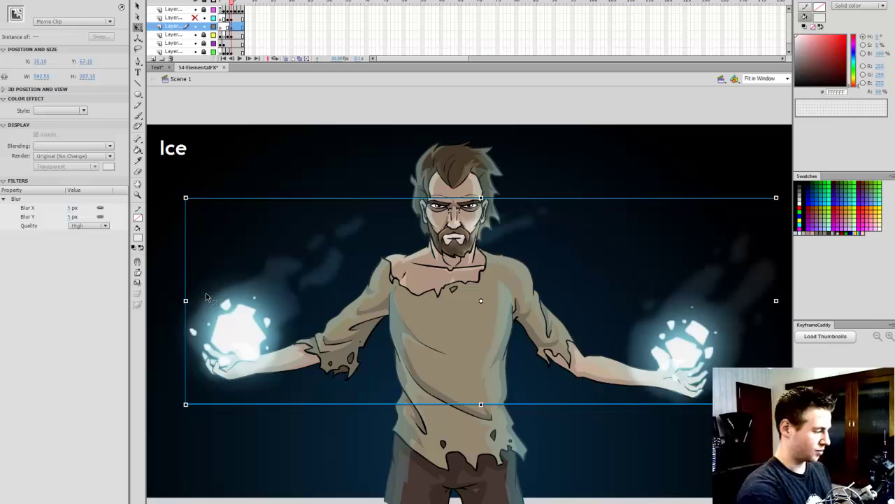
click(73, 217)
text(14)
key(Return)
click(629, 131)
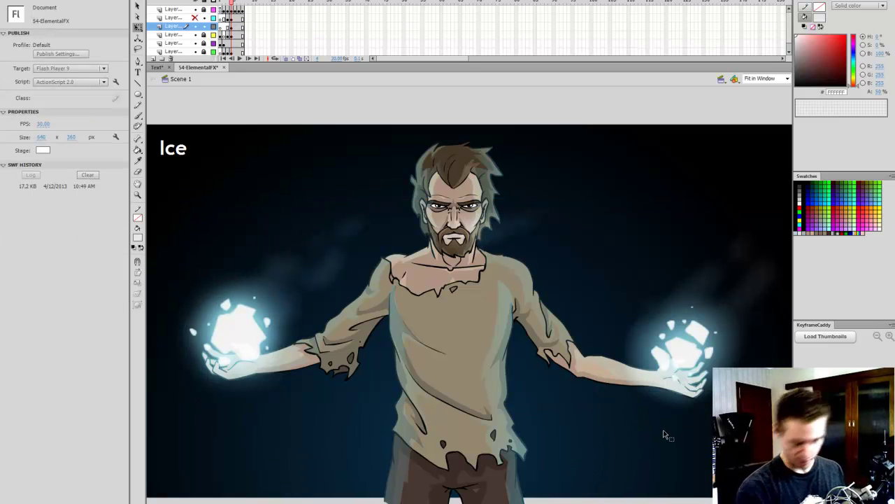
Flip between neighbouring frames to check the mist, and make the hidden effects layer visible again
key(comma)
key(period)
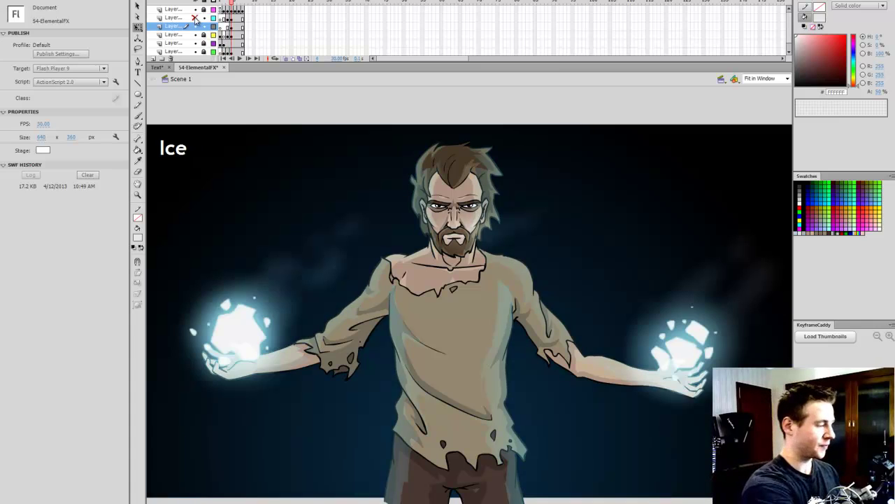
click(195, 18)
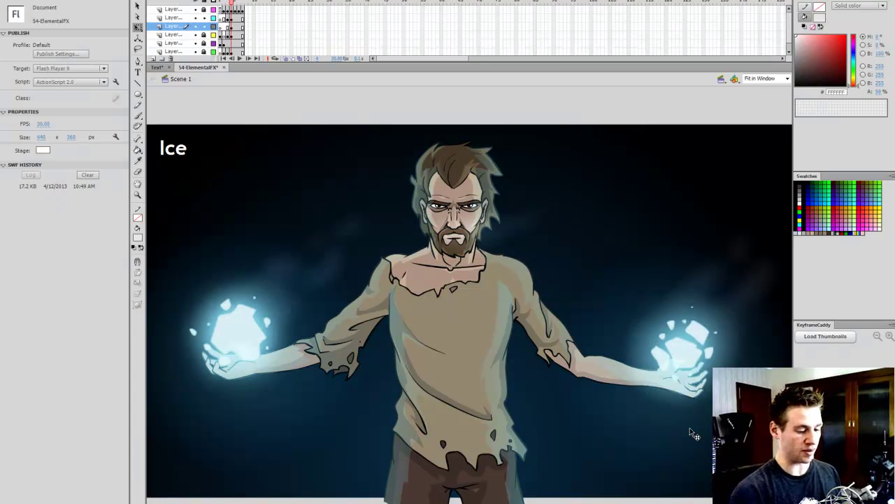
Compare the Ice frame with the Fire frame to judge the finished glow and lighting
key(period)
key(comma)
key(period)
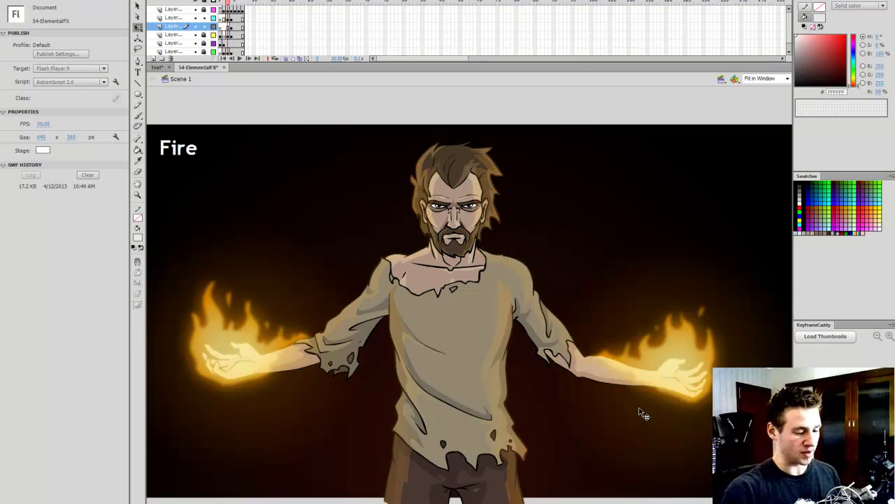
key(comma)
key(period)
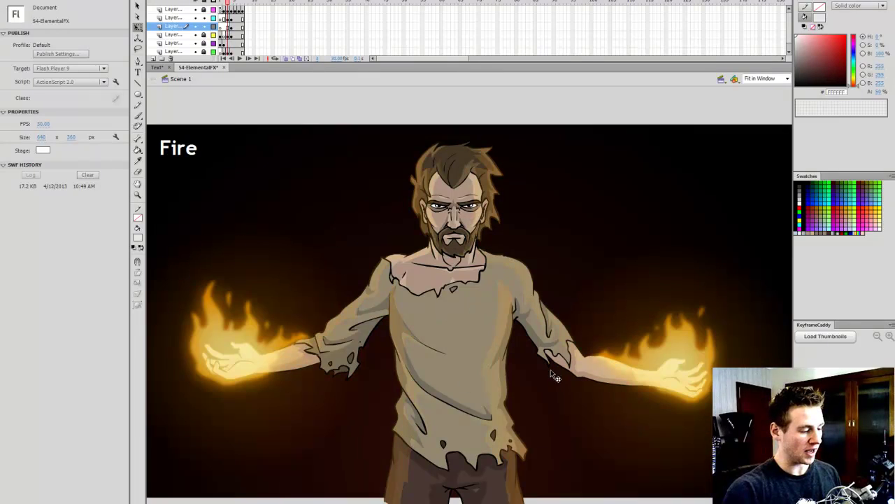
key(period)
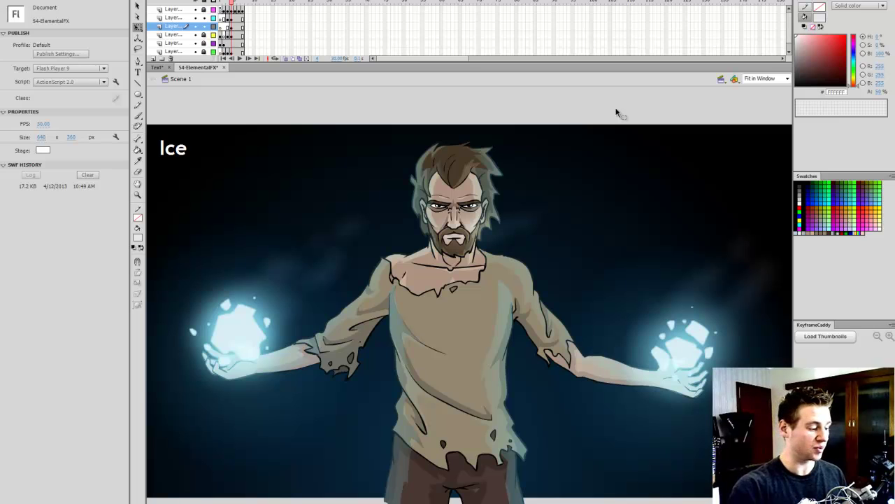
key(comma)
key(period)
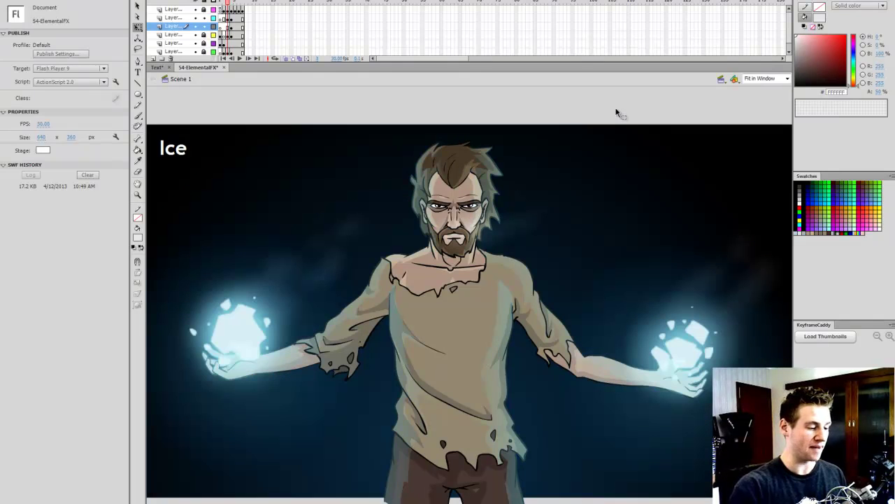
key(comma)
key(period)
Add keyframes to the effect layers on the Electricity frame and delete the ice orbs, mist and body lighting there
drag(235, 18, 238, 35)
click(503, 145)
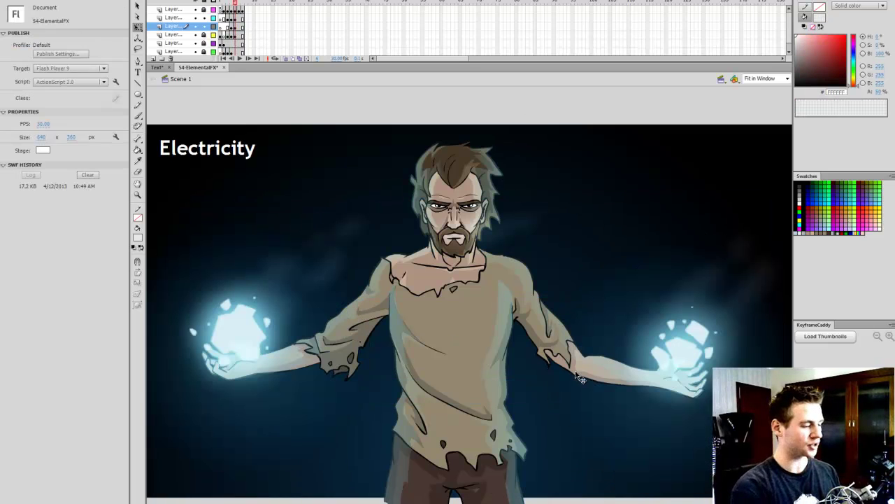
click(238, 43)
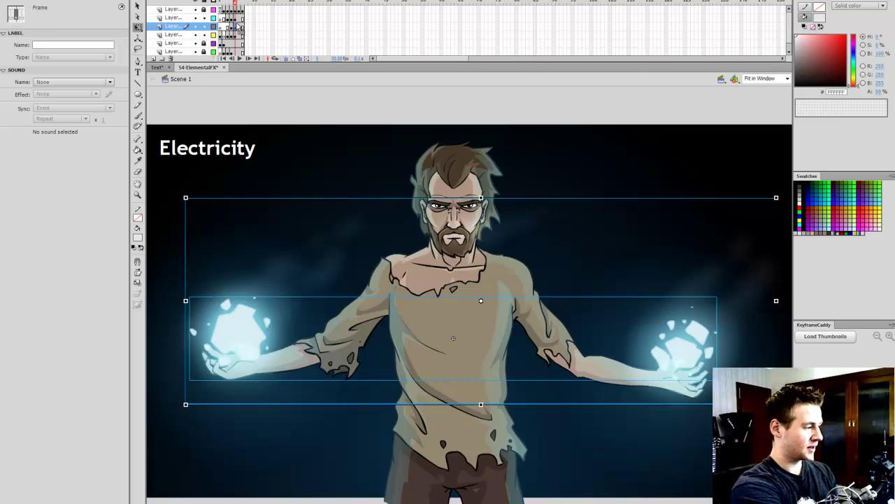
key(Delete)
click(236, 18)
key(Delete)
click(236, 35)
key(Delete)
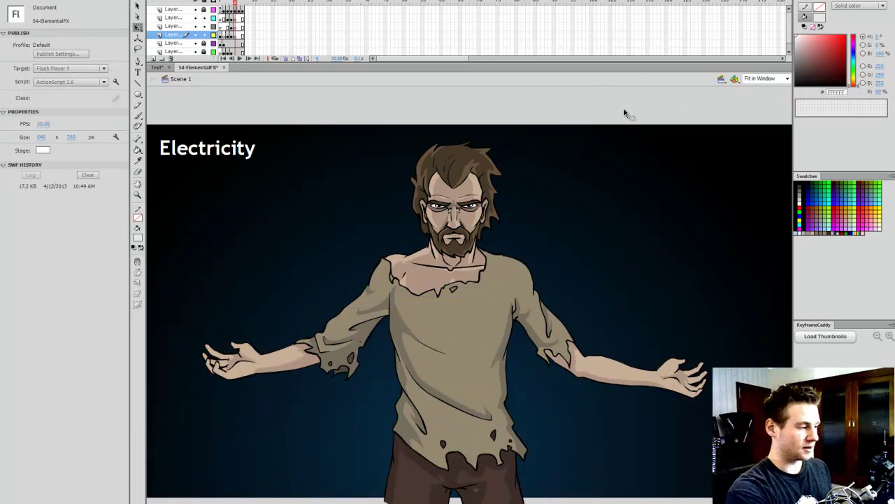
Give the background layer its own keyframe on the Electricity frame and unlock the layer
scroll(789, 42, down, 1)
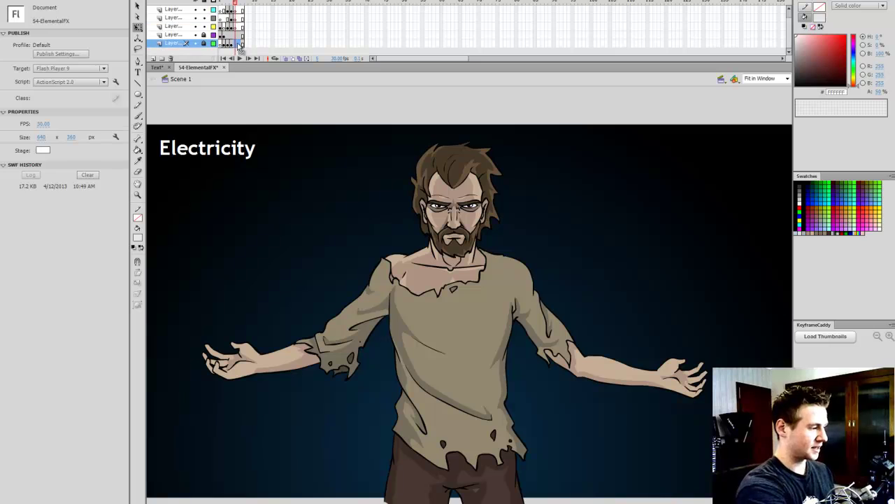
click(239, 43)
click(231, 44)
click(235, 44)
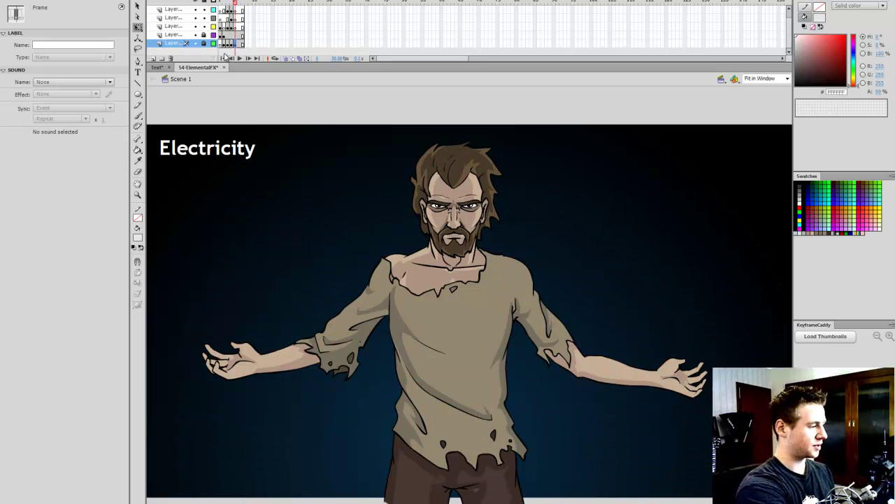
click(204, 43)
Change the inner colour of the Electricity background's radial gradient to dark orange #4A2D02, and lock the layer again
click(236, 44)
click(364, 181)
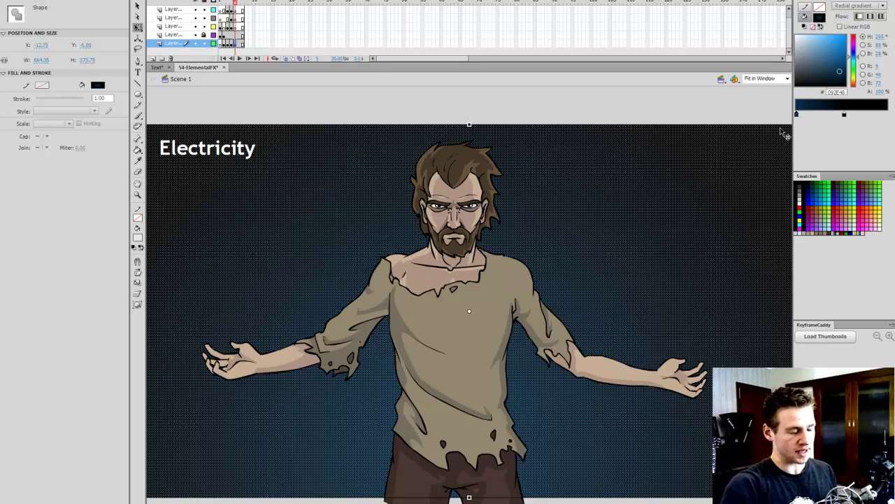
click(853, 81)
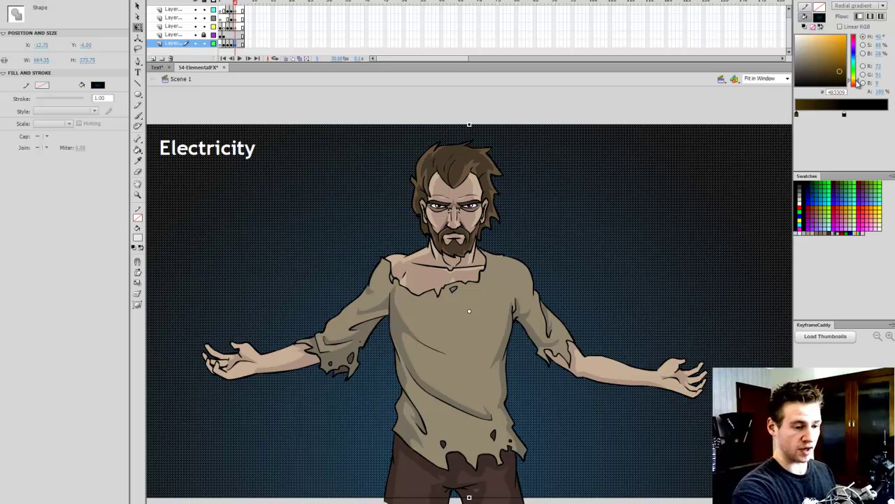
click(647, 105)
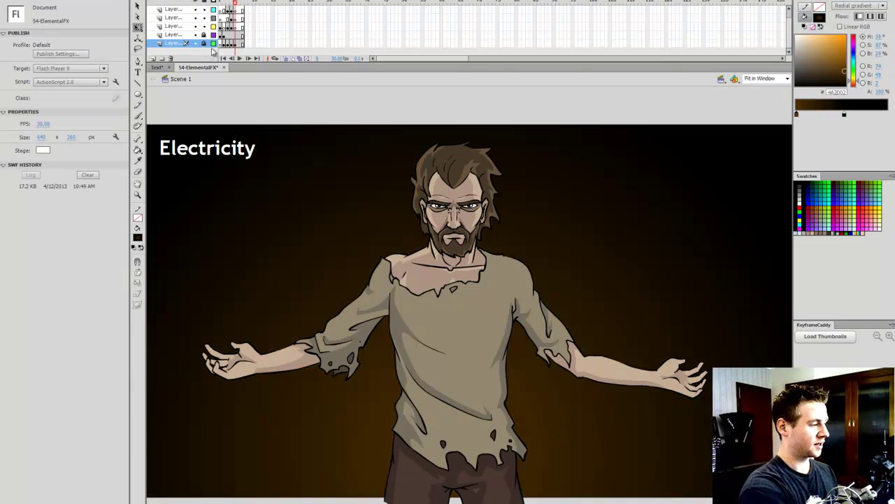
Compare the Electricity frame's new background with the preceding Ice and Fire frames
key(comma)
key(comma)
key(period)
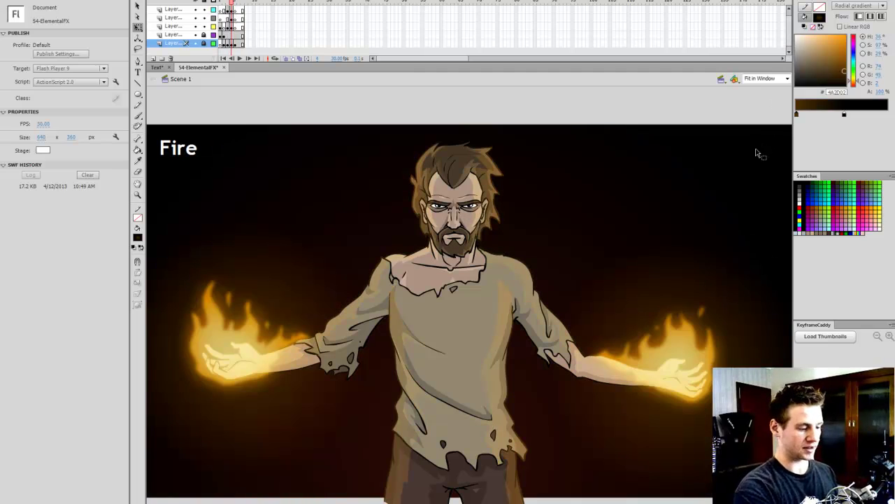
Copy the body lighting shape from the Ice frame in place onto the same layer of the Electricity frame
key(period)
key(period)
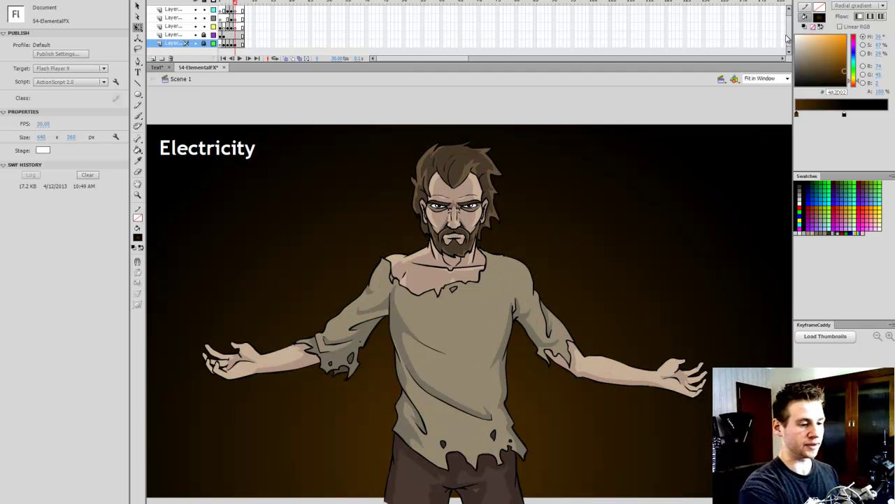
drag(787, 38, 784, 28)
click(242, 36)
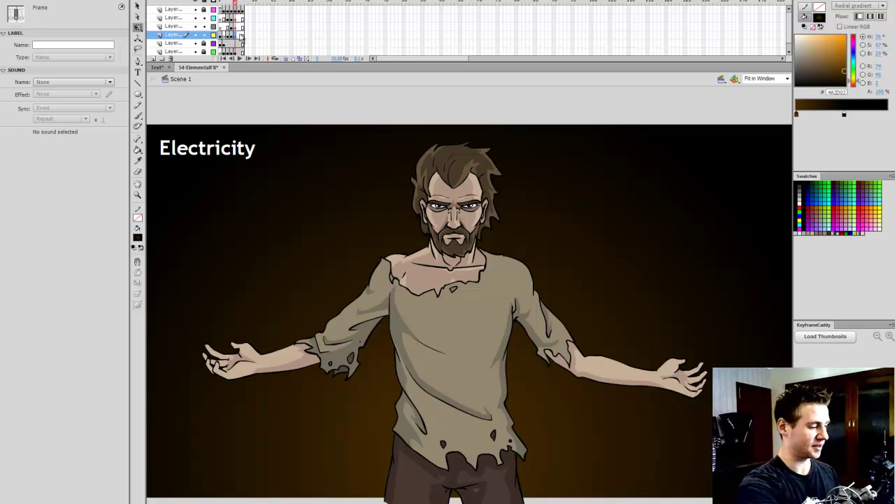
click(238, 28)
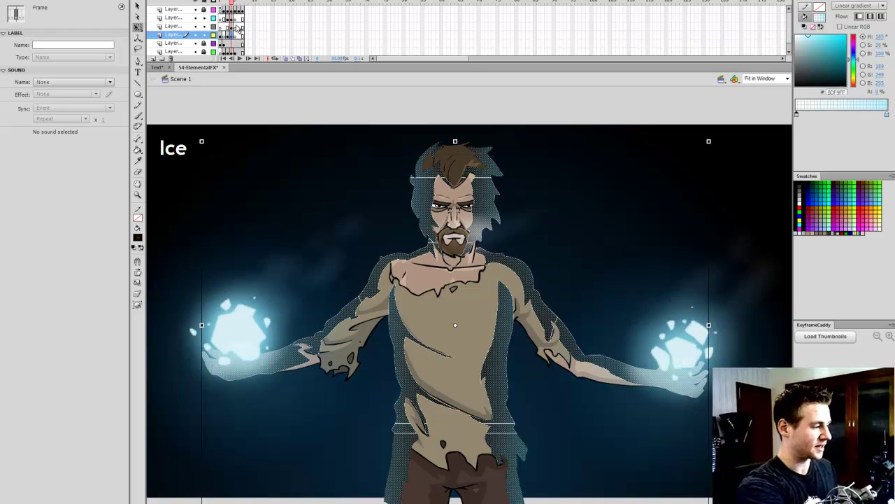
click(238, 39)
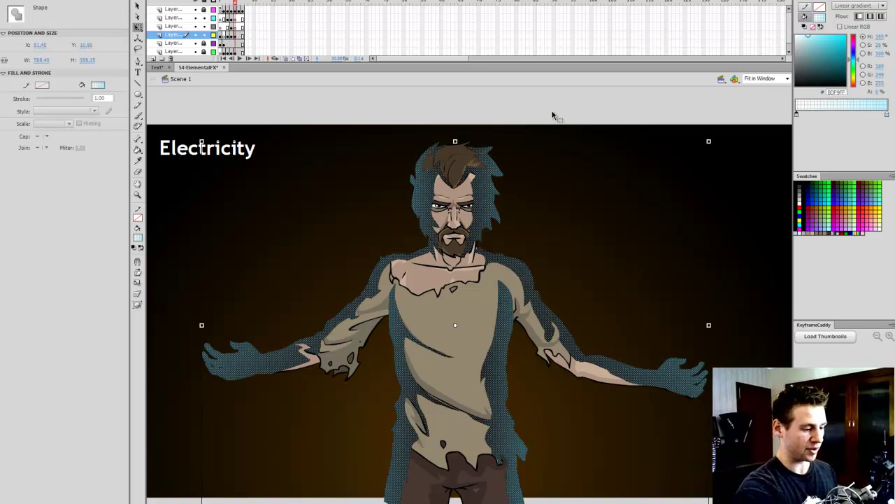
click(554, 117)
click(238, 40)
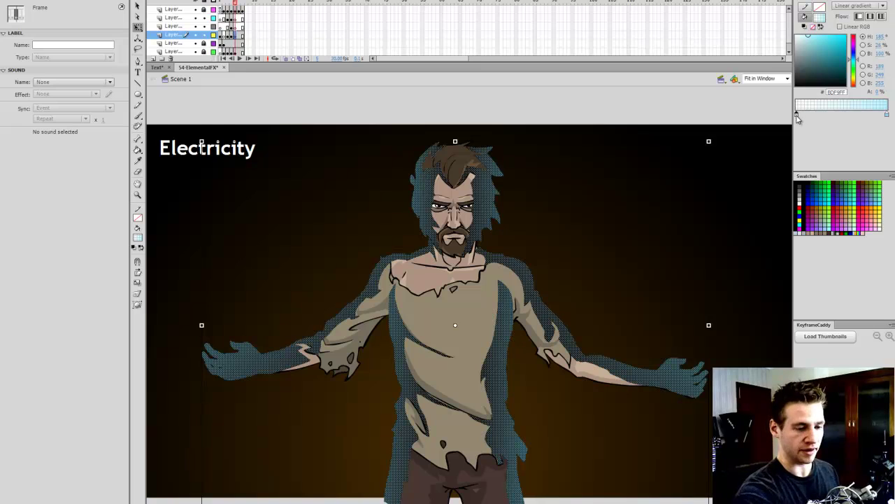
Recolour the Electricity body lighting's linear gradient from blue to yellow, with #FFDB64 for the visible stop
click(857, 81)
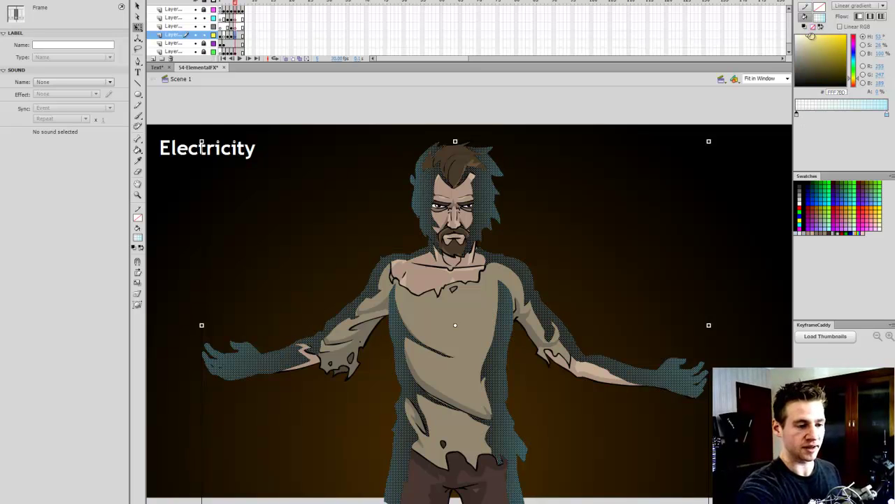
drag(812, 36, 825, 31)
click(887, 115)
click(854, 81)
click(644, 106)
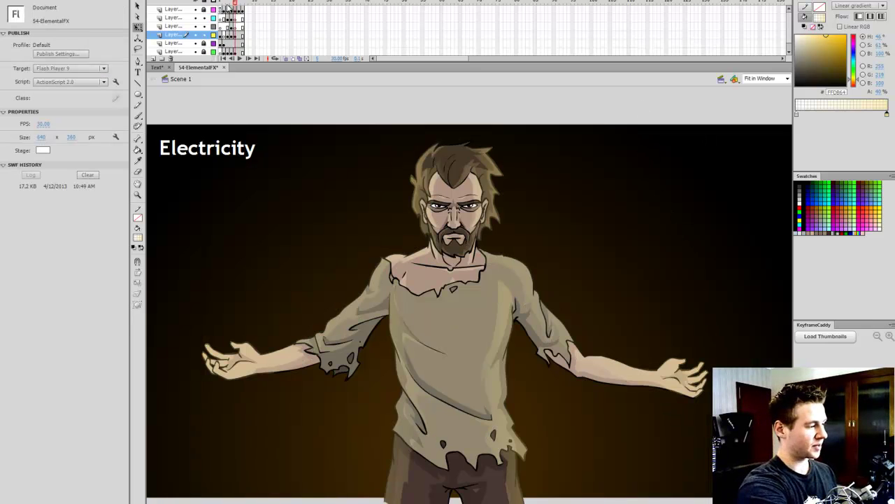
Compare the lighting with the Fire frame, and shift its gradient to #FFF083 for the visible stop and #FFFABD for the transparent stop
click(229, 1)
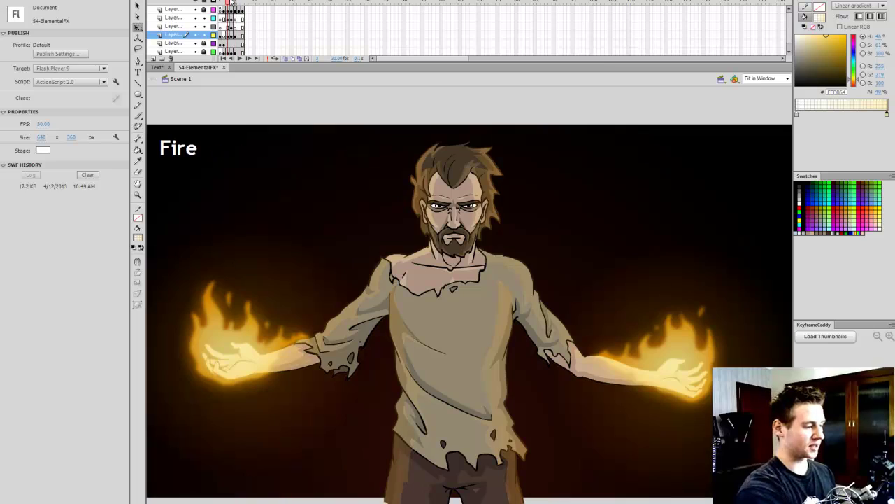
click(236, 3)
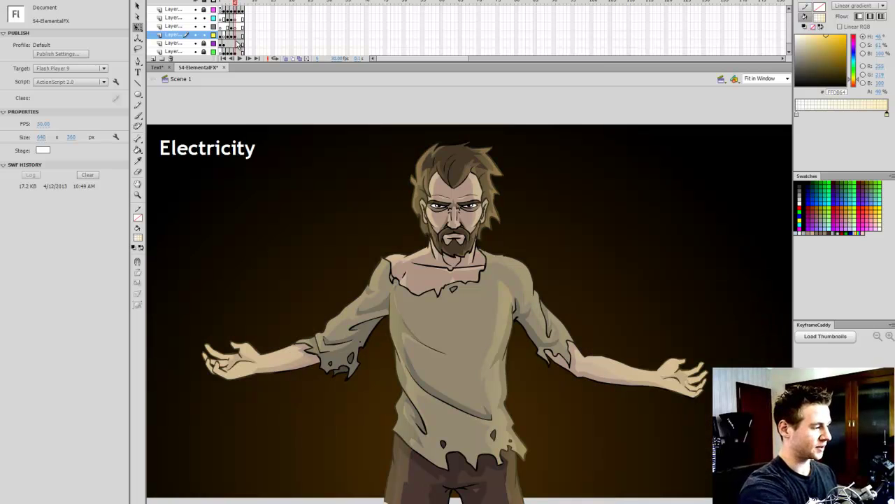
click(239, 35)
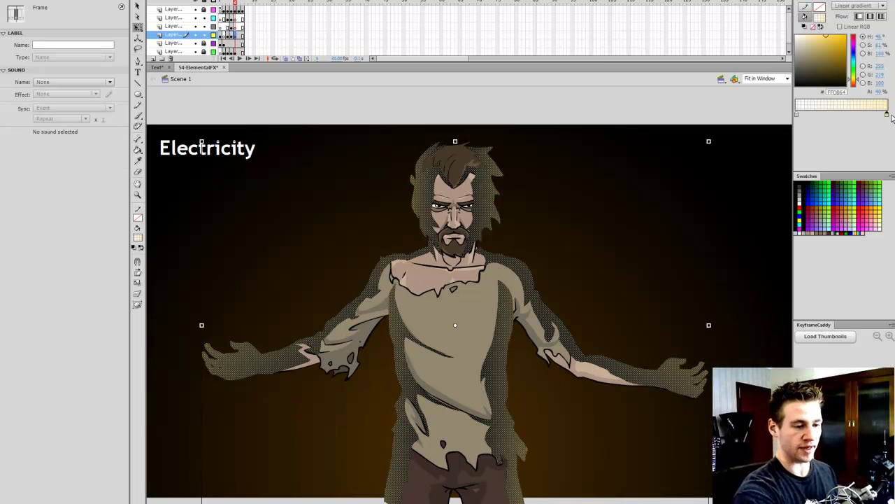
click(821, 33)
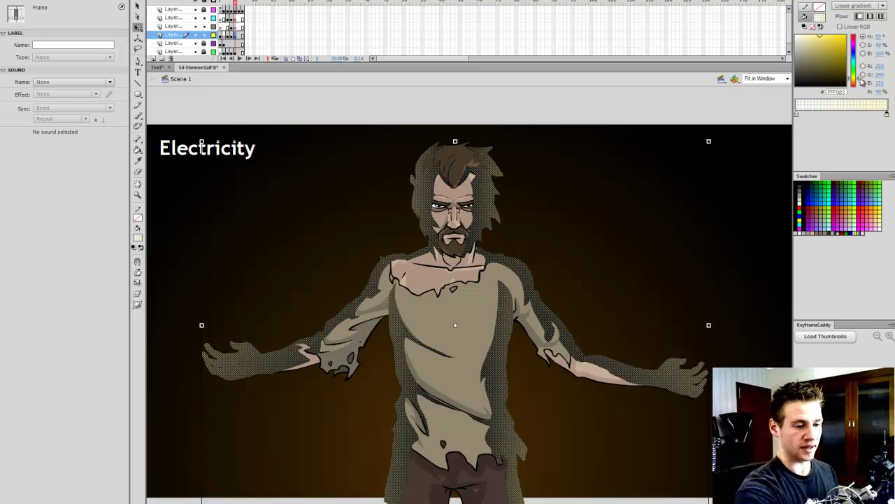
click(809, 39)
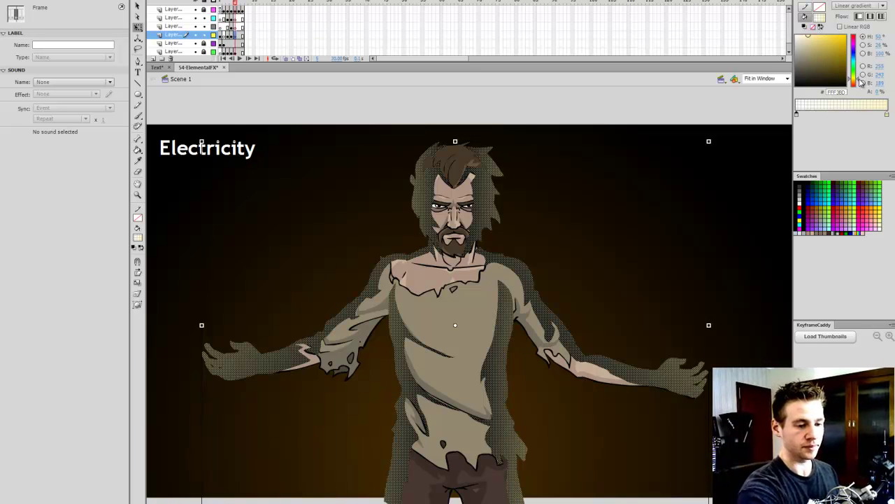
click(711, 98)
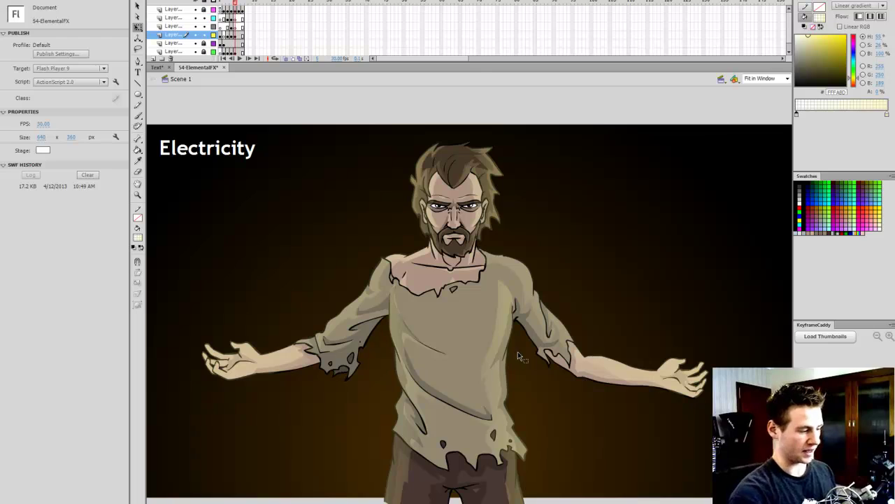
Move both stops of the body lighting gradient inward and set the visible stop to #FFF191 at 63% alpha
click(240, 32)
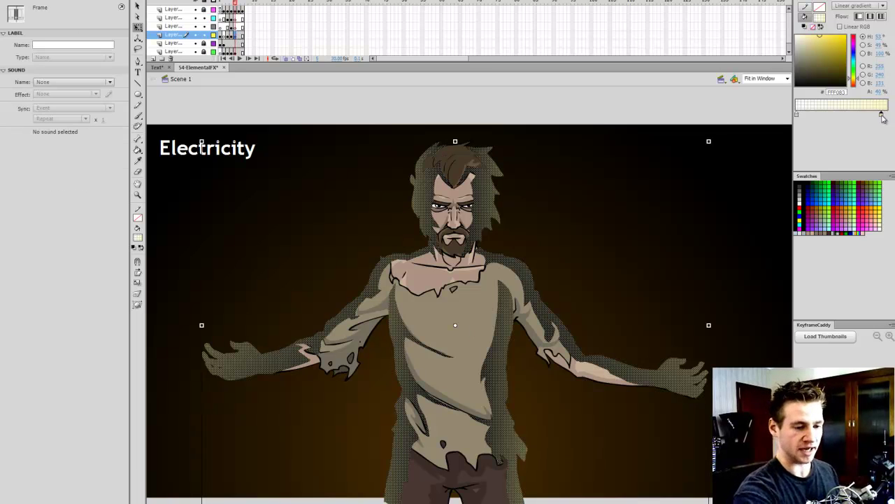
drag(796, 115, 807, 116)
drag(875, 115, 871, 114)
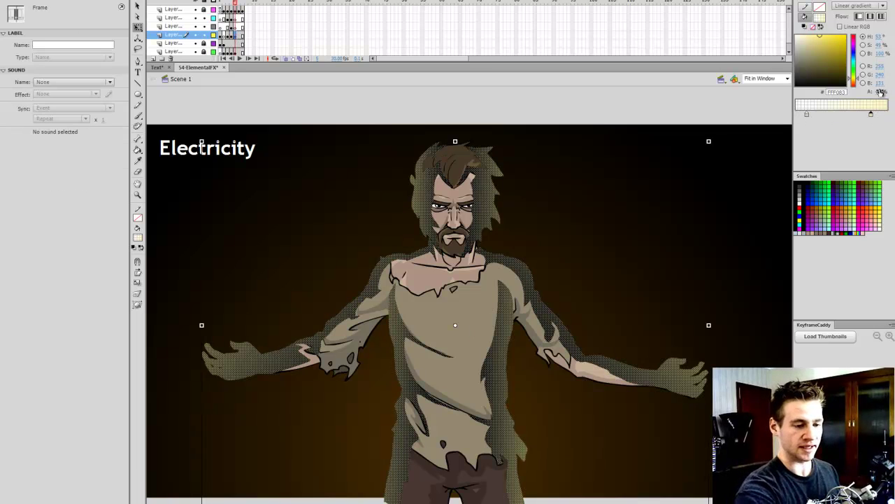
drag(886, 85, 884, 85)
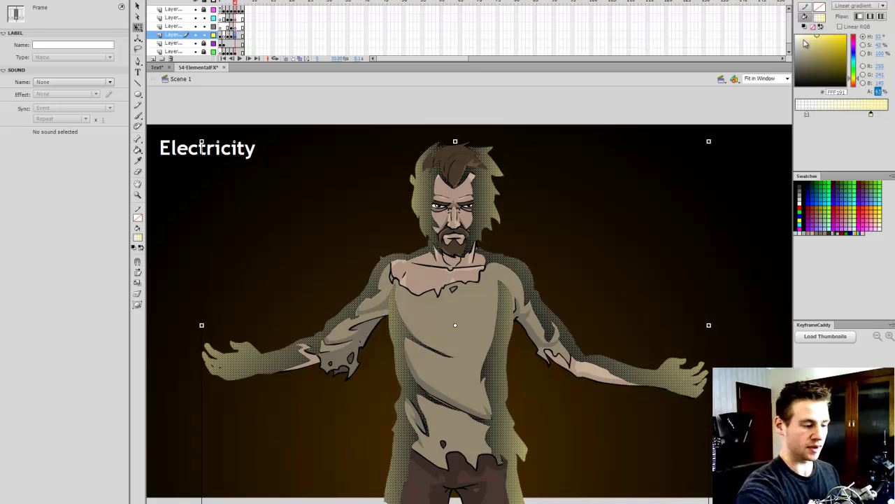
click(679, 105)
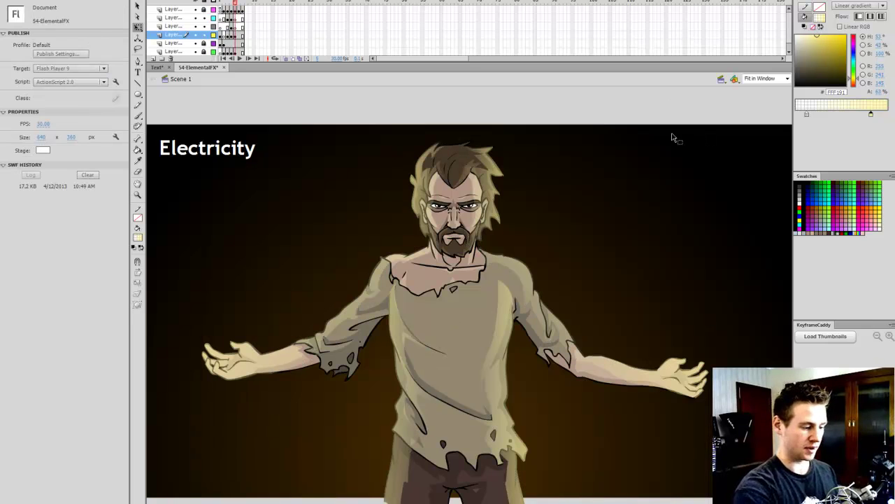
Lower the visible stop of the body lighting gradient to 48% alpha and save the document
click(240, 35)
click(879, 91)
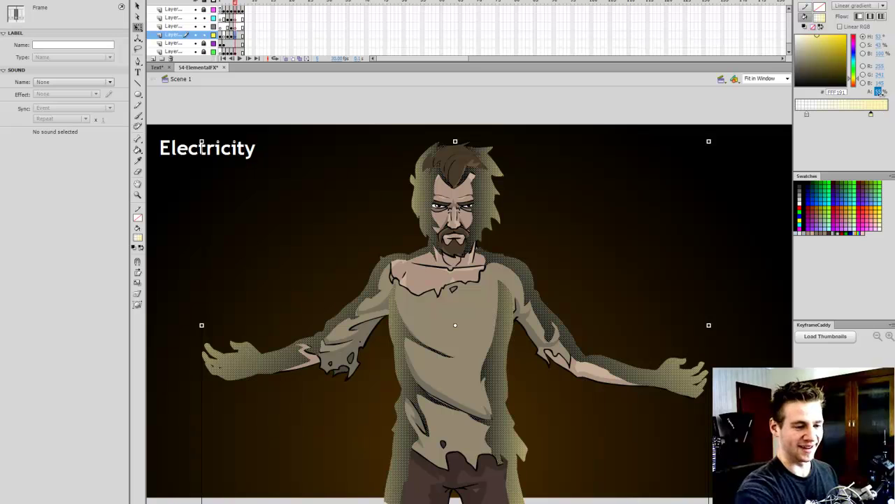
key(Return)
click(678, 108)
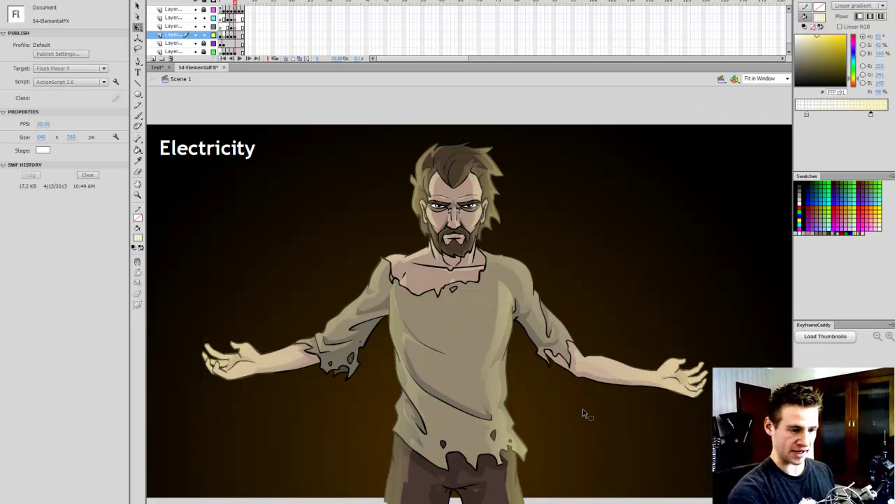
key(ctrl+s)
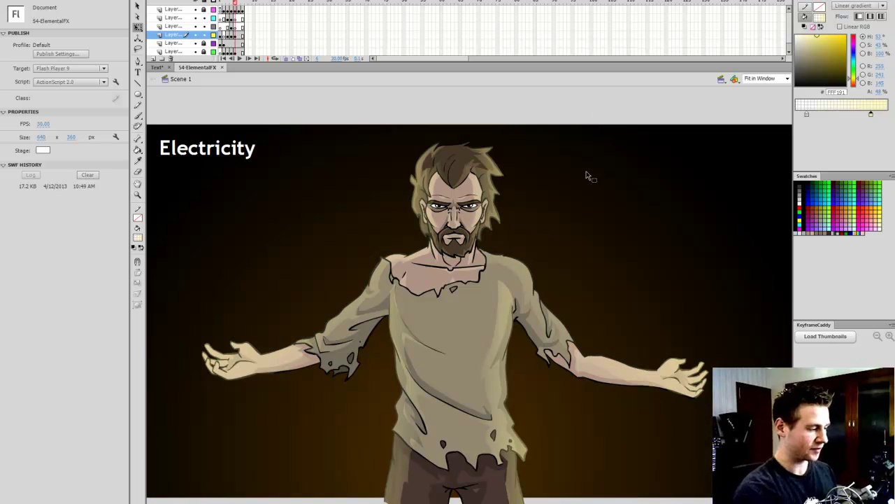
Copy the Fire frame's hand effects onto the Electricity frame and delete the flames, keeping the round glows
click(231, 27)
click(231, 20)
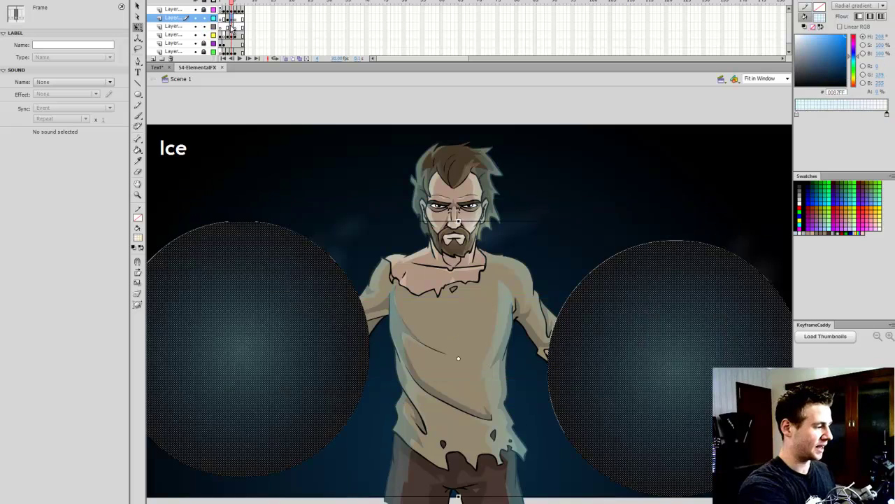
click(238, 26)
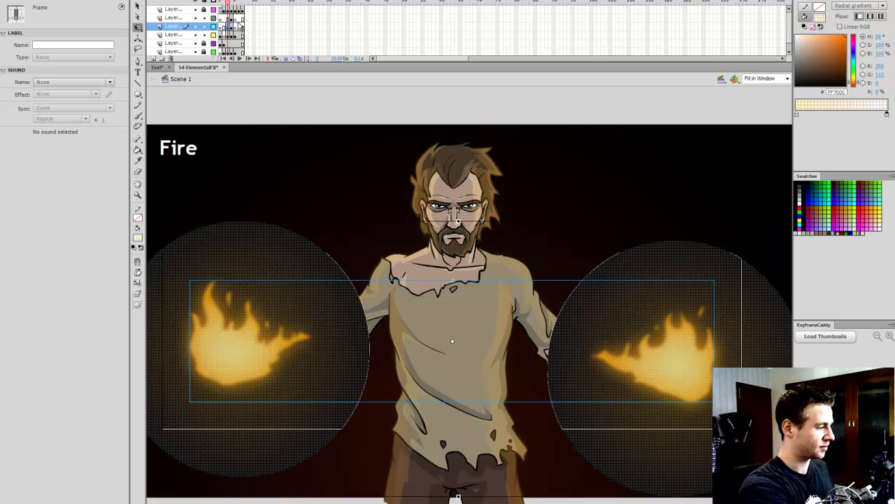
drag(235, 26, 235, 26)
click(541, 118)
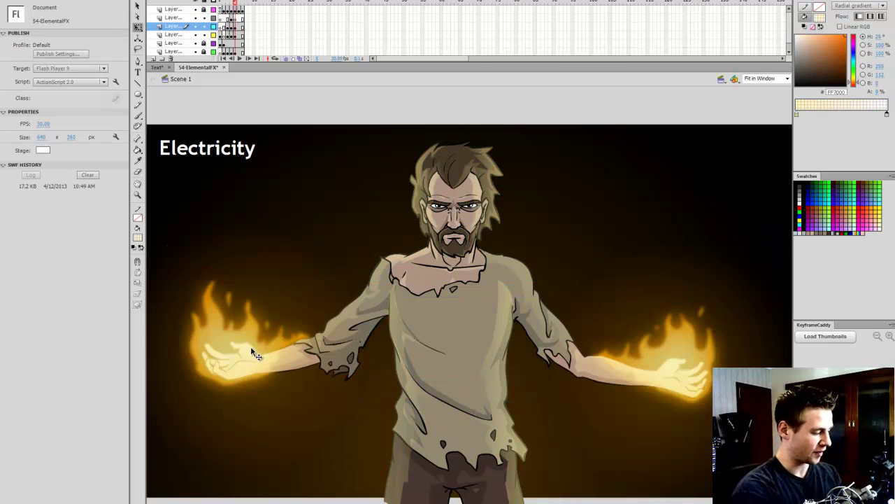
click(251, 346)
key(Delete)
Recolour the hand glows' radial gradient to pale yellow #FFE89F at the centre and #FFE674 at the transparent outer edge
click(236, 28)
click(298, 289)
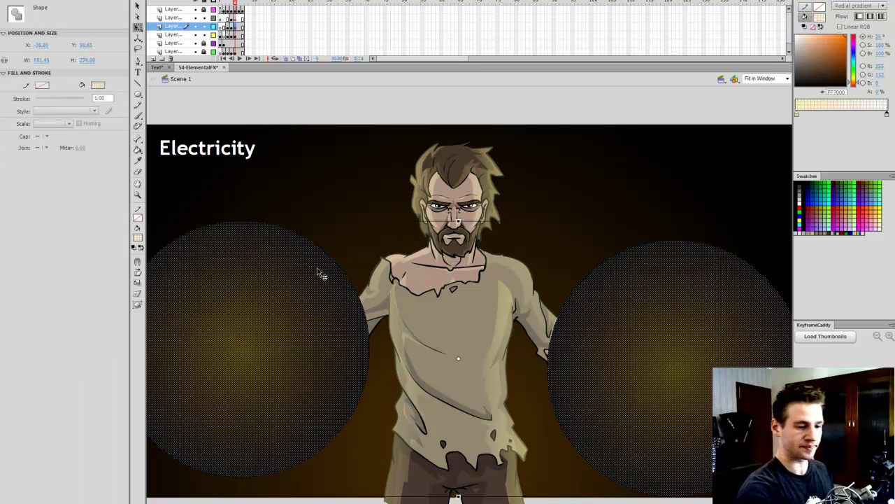
click(797, 115)
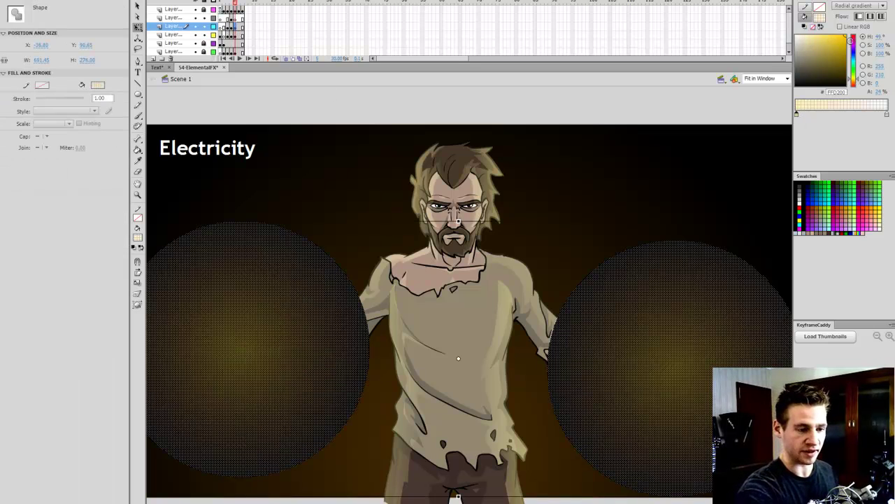
drag(851, 40, 818, 30)
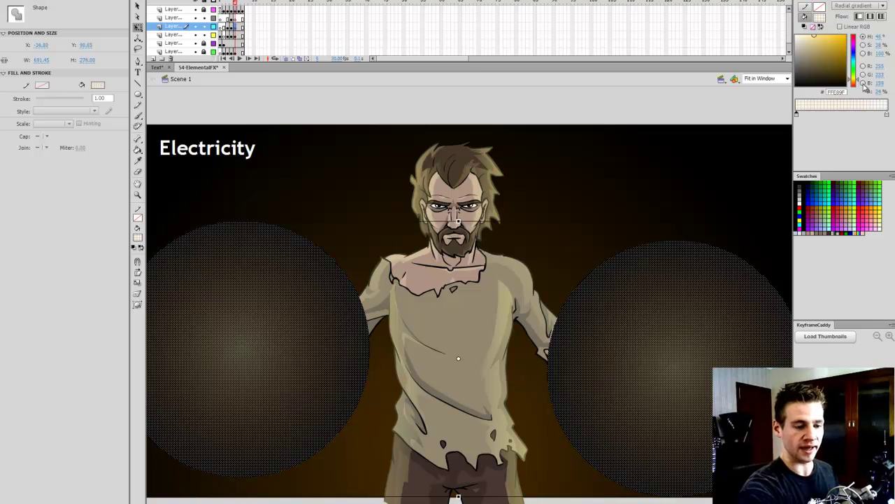
click(887, 116)
click(856, 79)
drag(824, 38, 824, 39)
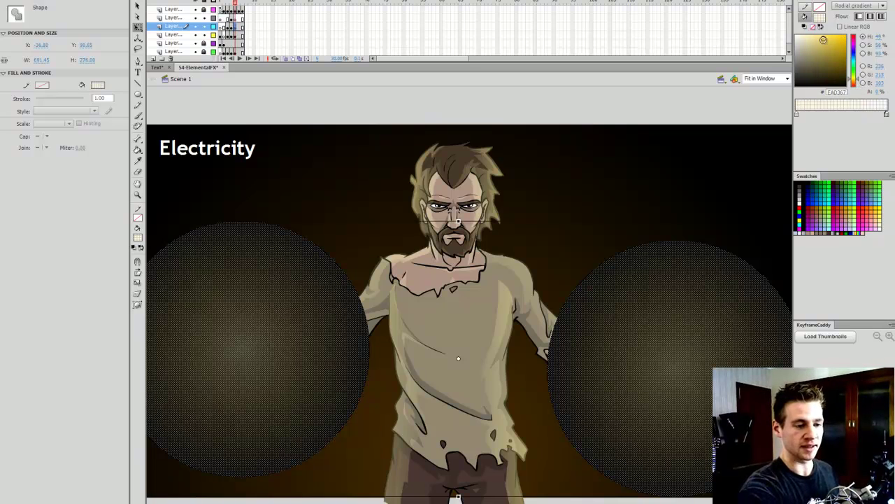
click(822, 35)
click(657, 90)
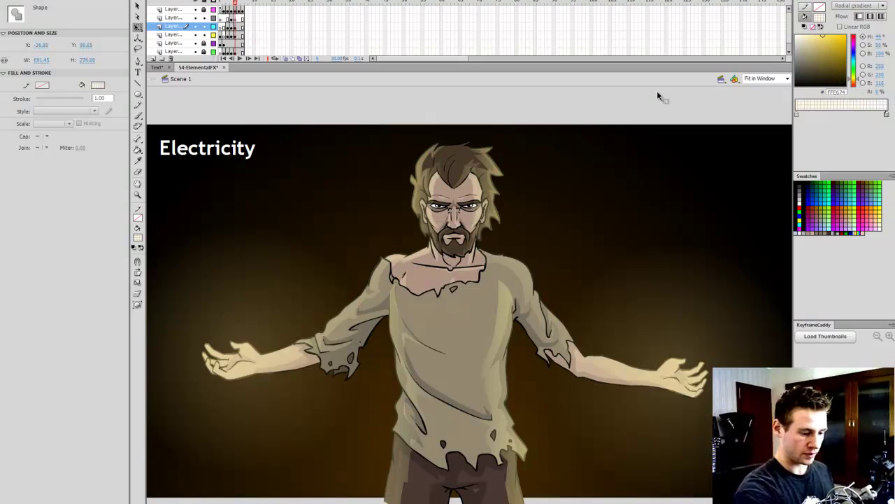
Try changing a stop of the hand glows' gradient to white #FFFFFF at 52% alpha
click(238, 28)
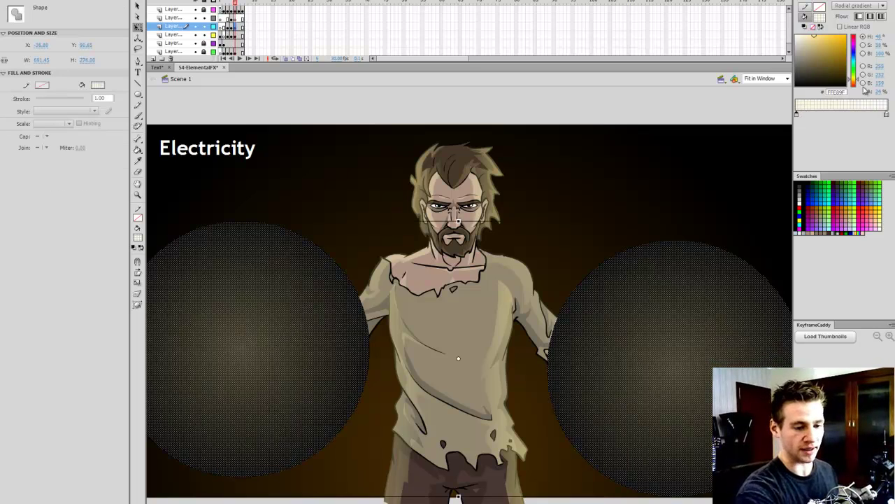
drag(885, 115, 750, 115)
click(796, 114)
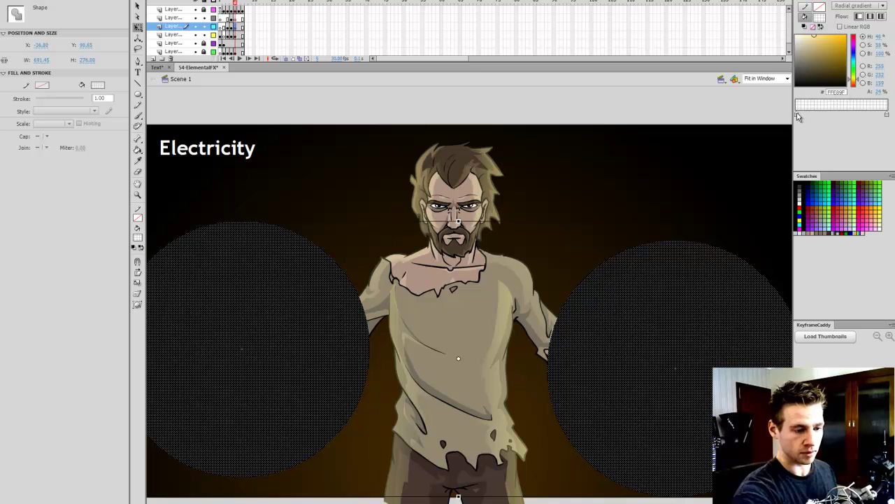
drag(804, 41, 787, 25)
drag(879, 91, 893, 91)
click(776, 104)
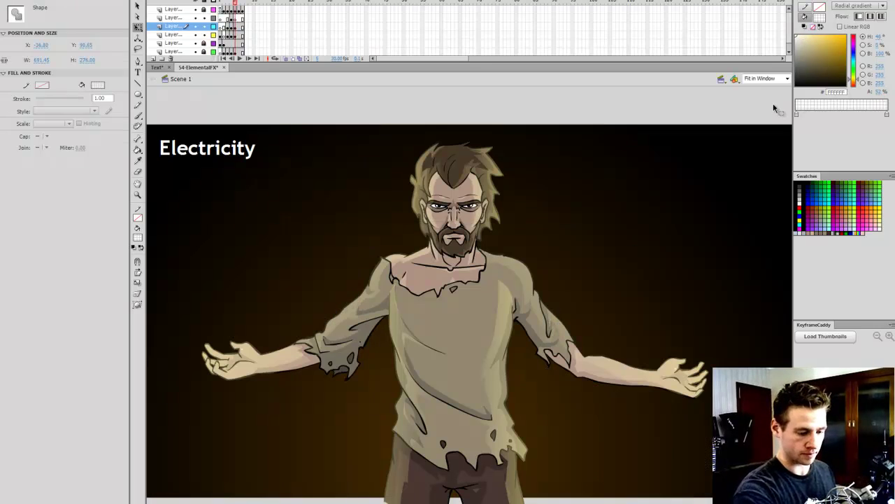
Set the inner #FFE674 stop of the hand glows' radial gradient to 68% alpha and reselect the glows
click(238, 26)
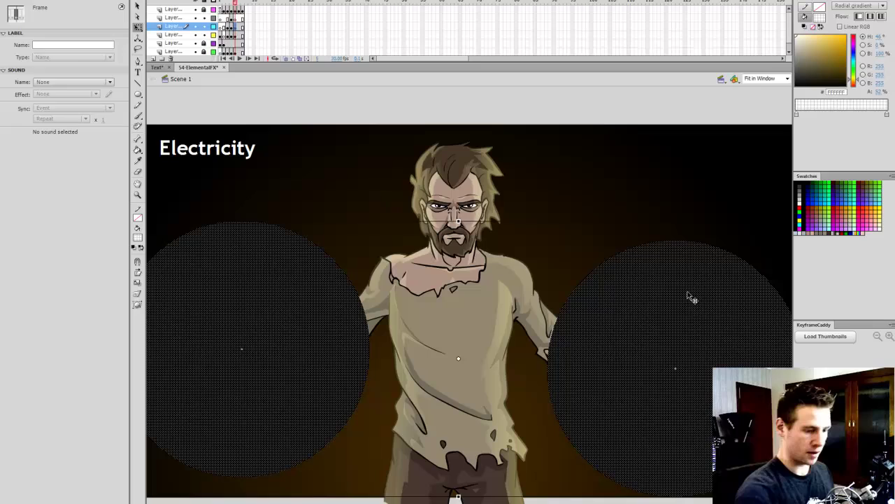
click(797, 115)
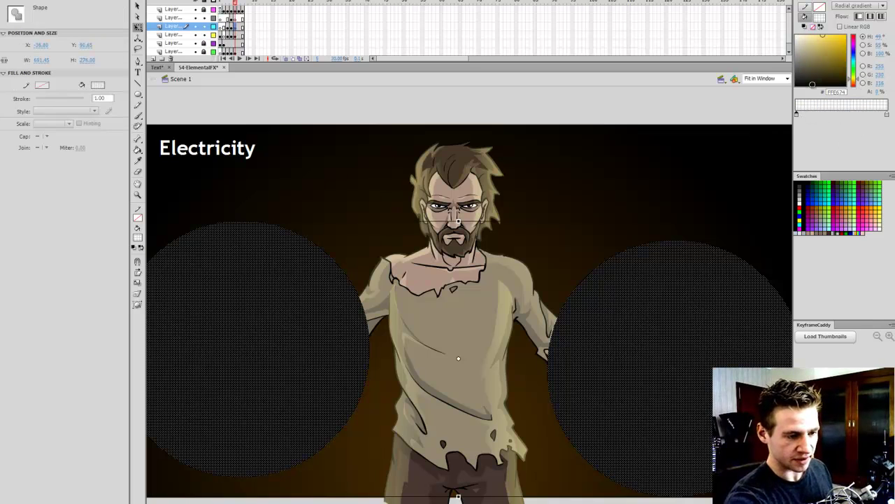
drag(891, 84, 894, 83)
click(774, 96)
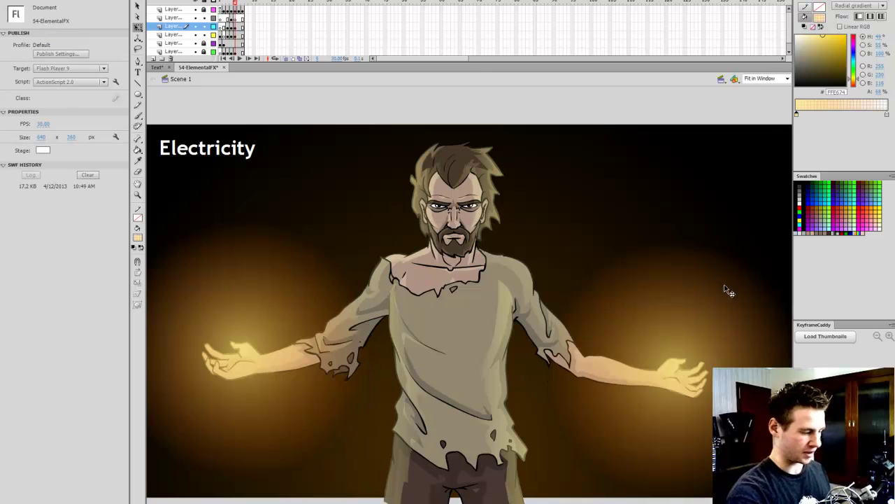
click(235, 27)
click(310, 278)
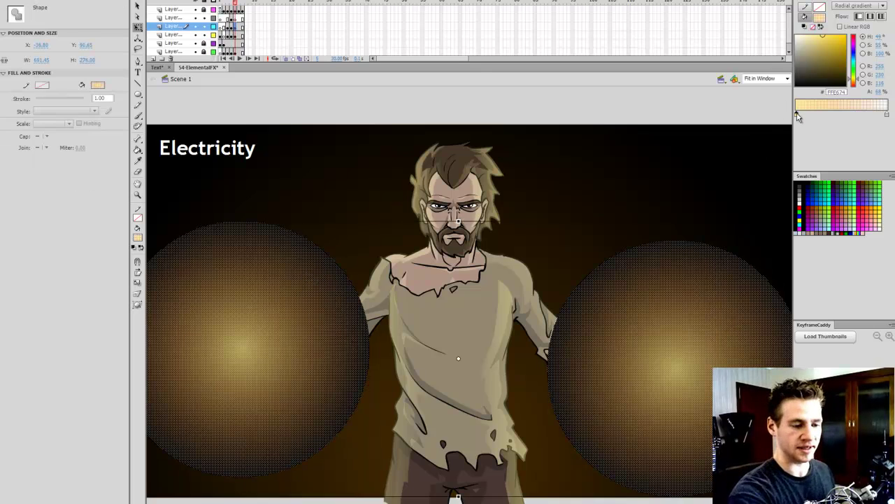
Change the inner stop of the hand glows' radial gradient to white #FFFFFF at 30% alpha and save the file
drag(801, 116, 796, 116)
drag(809, 45, 794, 20)
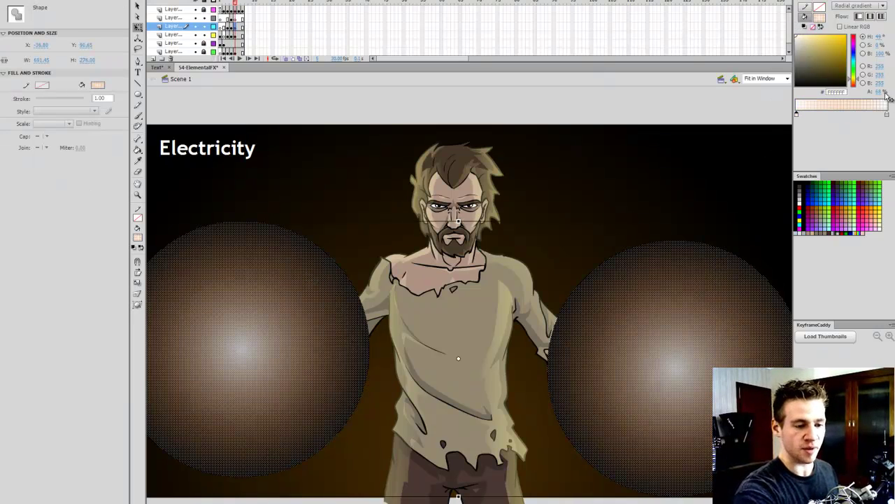
click(879, 92)
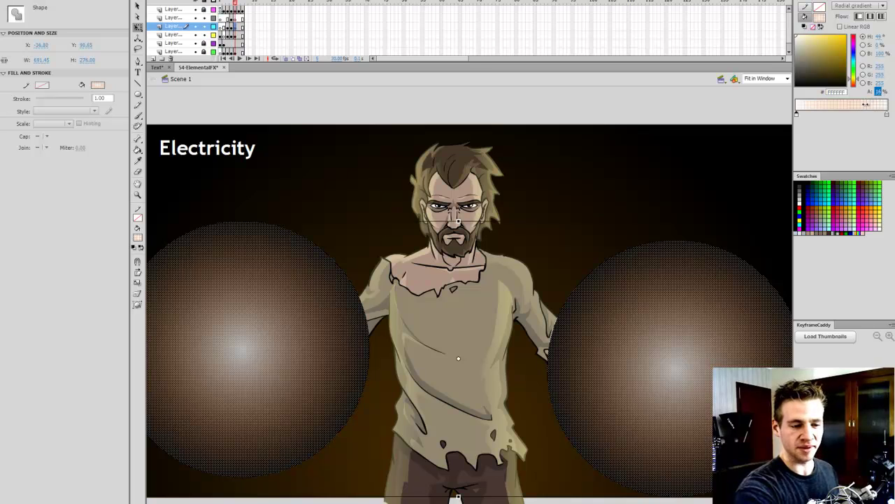
drag(866, 105, 865, 104)
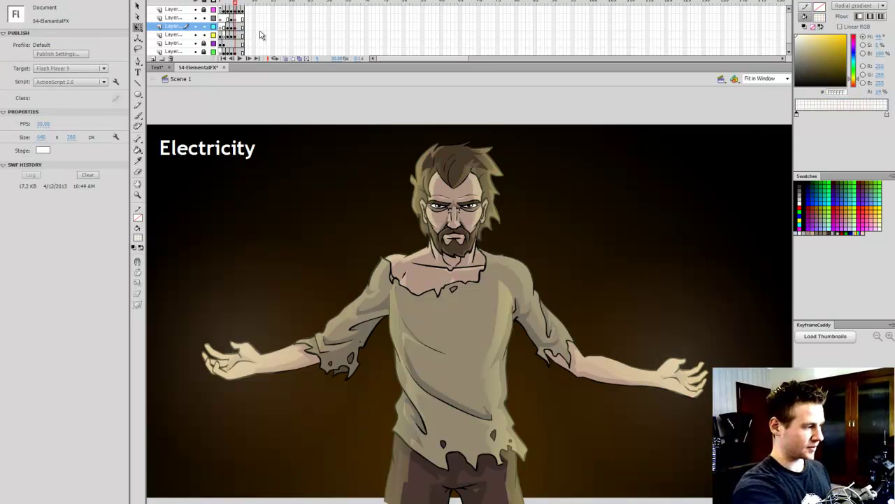
click(321, 292)
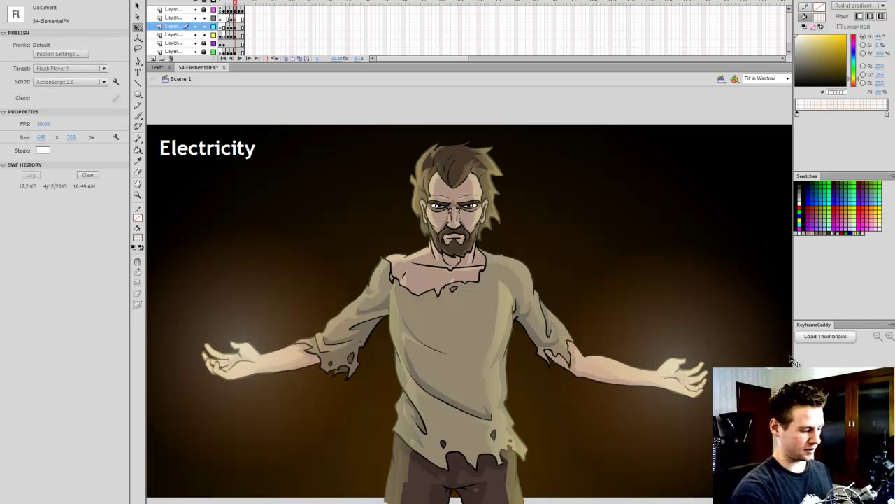
key(ctrl+s)
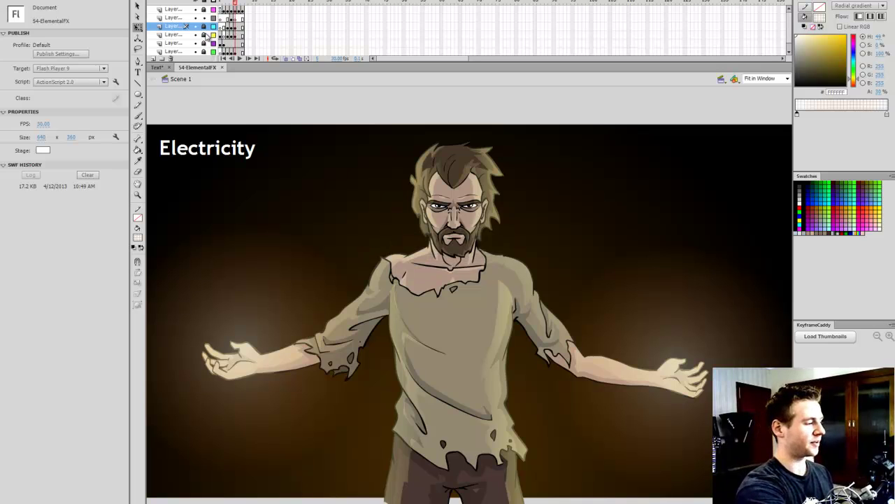
Select the Electricity frame on the layer above the glows and set a solid white #FFFFFF fill
click(236, 17)
ctrl+click(276, 335)
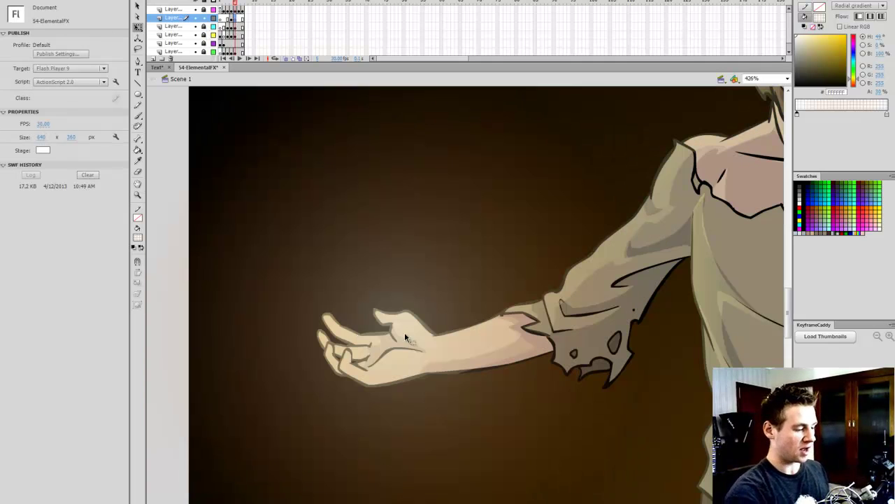
key(ctrl+s)
click(800, 204)
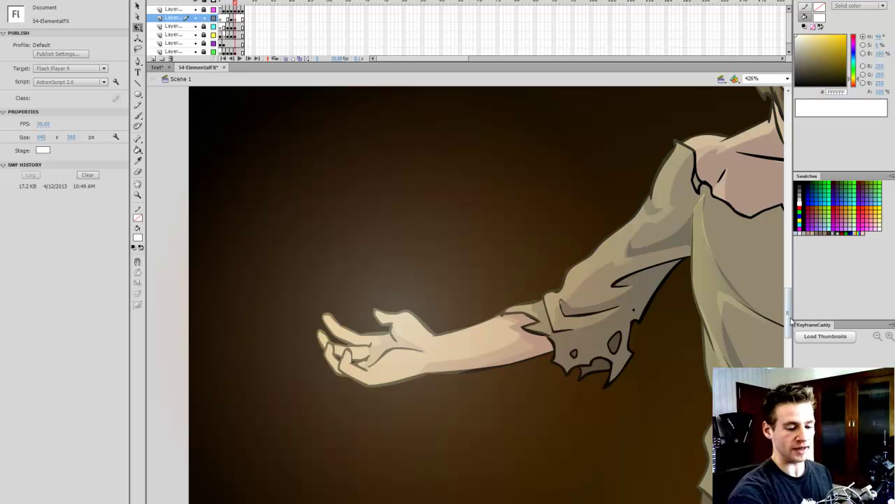
drag(788, 312, 788, 307)
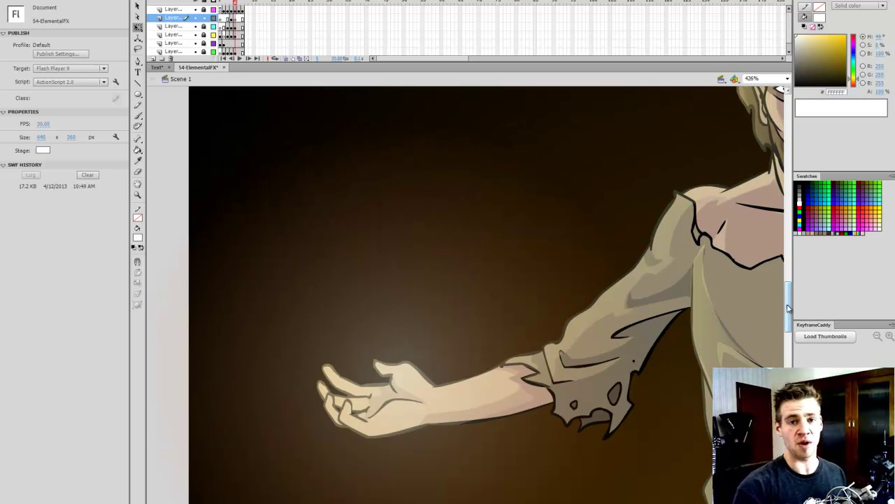
Activate the Brush tool on the Electricity frame after comparing it with the Fire frame, and choose the third-smallest brush size
key(b)
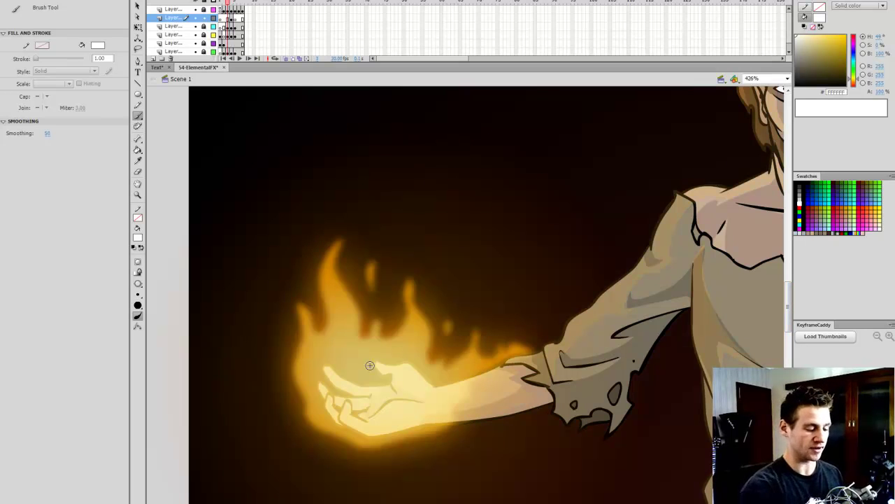
key(period)
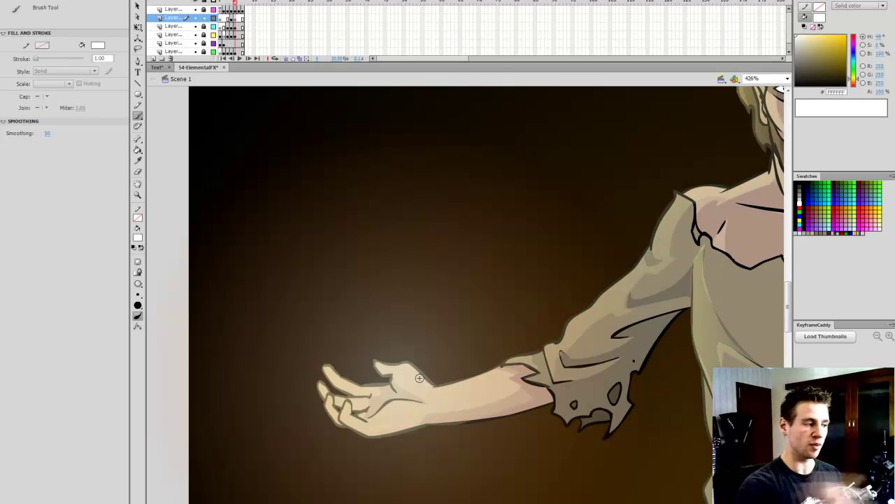
click(235, 18)
click(238, 3)
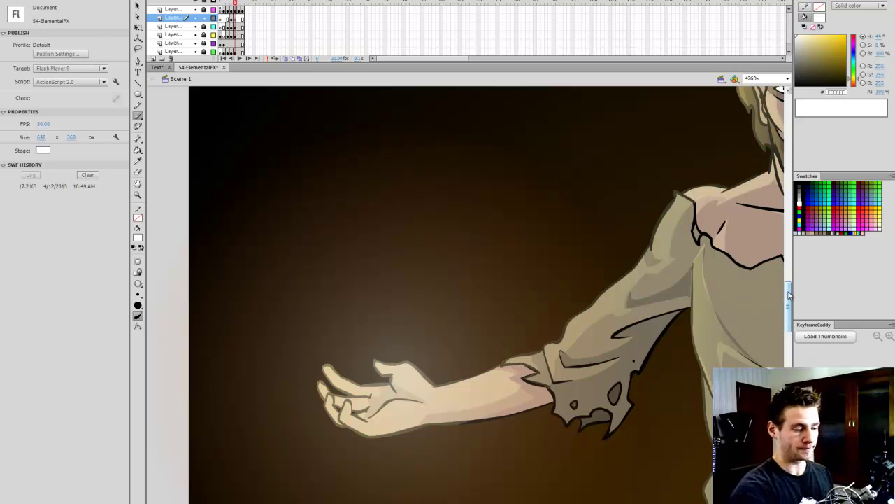
drag(789, 296, 789, 297)
click(236, 20)
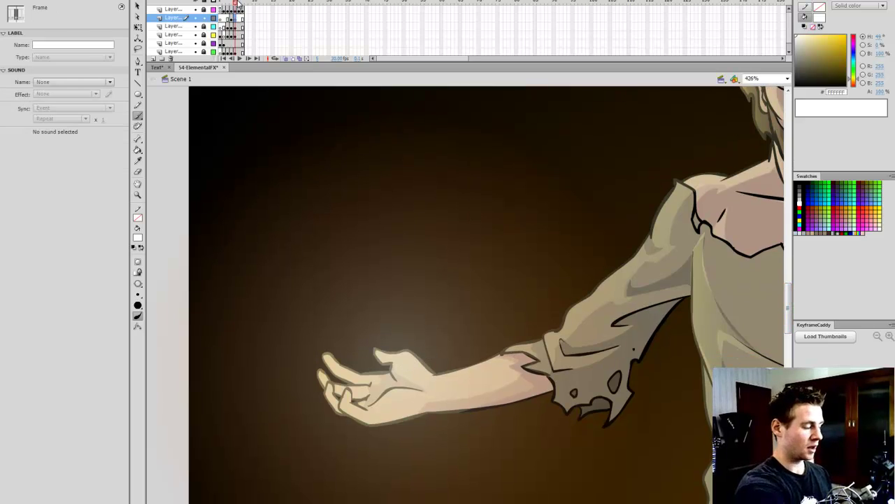
click(144, 309)
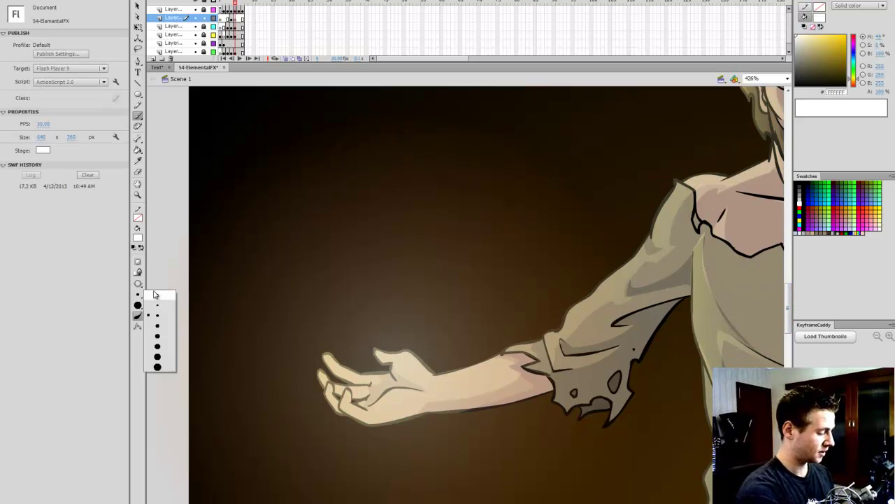
click(162, 314)
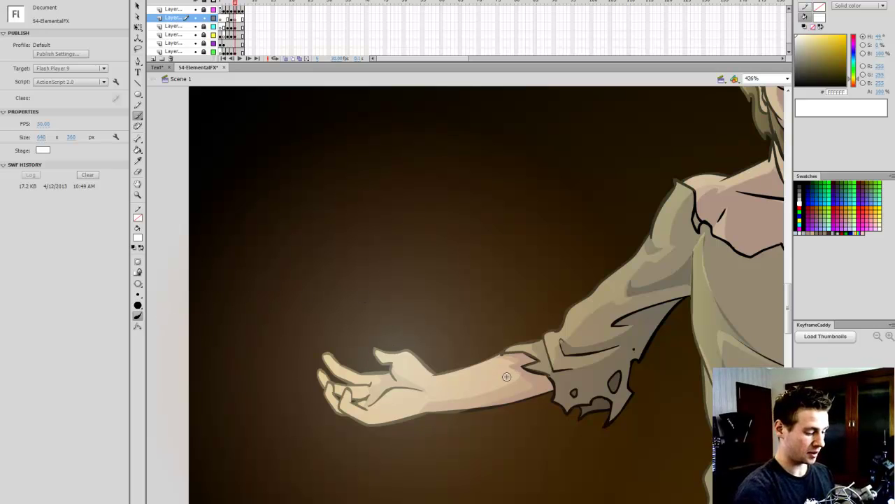
Paint jagged white lightning arcs around the fingers, thumb, palm and wrist of the hand on the picture's left
mouse_move(502, 377)
mouse_down()
mouse_move(488, 402)
mouse_move(487, 440)
mouse_move(449, 435)
mouse_move(429, 456)
mouse_move(402, 434)
mouse_move(370, 446)
mouse_move(346, 368)
mouse_up()
key(q)
key(b)
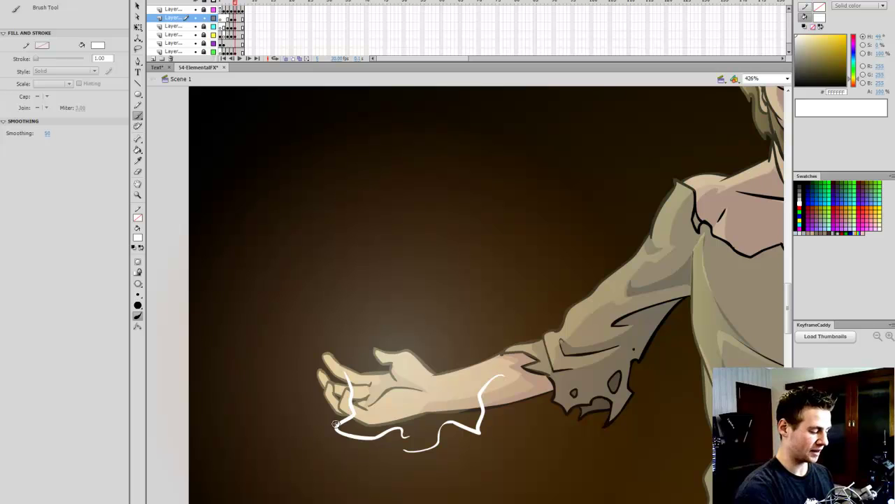
drag(338, 423, 288, 441)
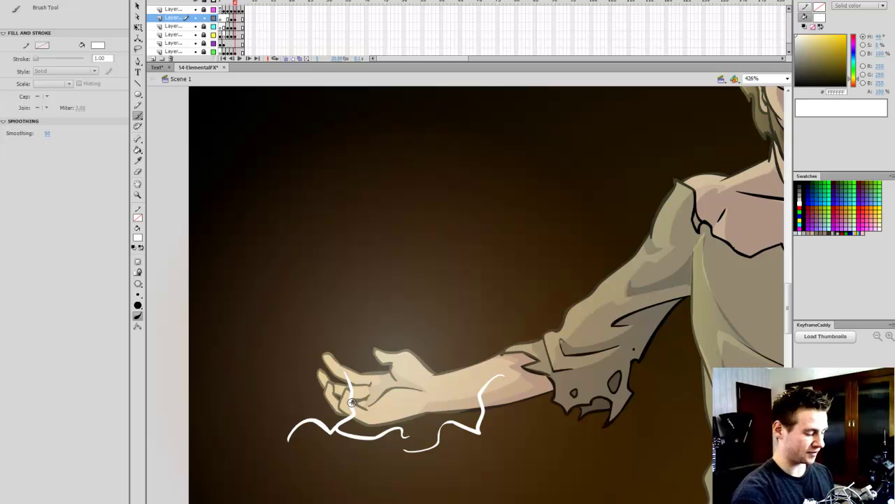
mouse_move(318, 397)
mouse_down()
mouse_move(287, 322)
mouse_move(308, 318)
mouse_up()
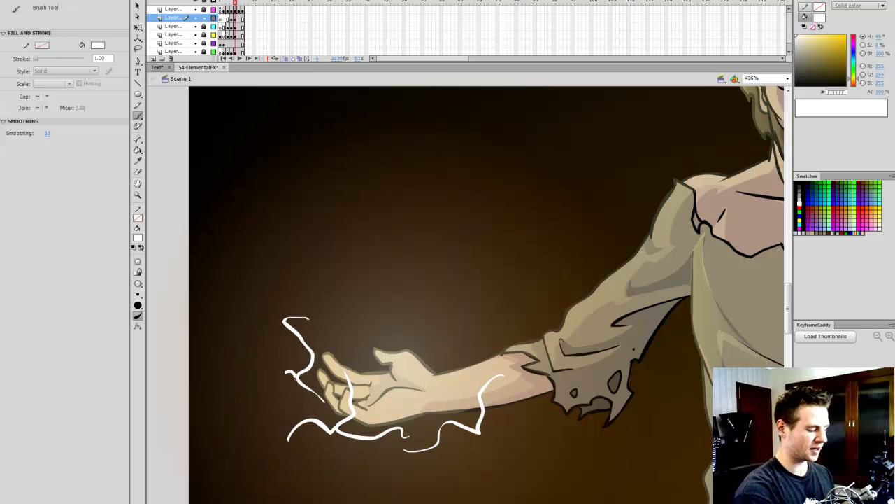
mouse_move(396, 352)
mouse_down()
mouse_move(408, 321)
mouse_move(381, 302)
mouse_up()
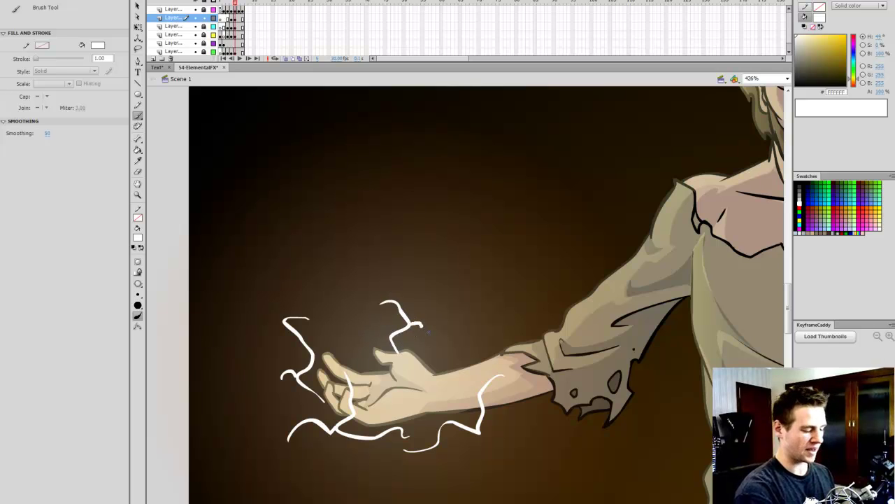
mouse_move(428, 333)
mouse_down()
mouse_move(449, 363)
mouse_move(506, 357)
mouse_move(489, 345)
mouse_up()
drag(368, 341, 340, 336)
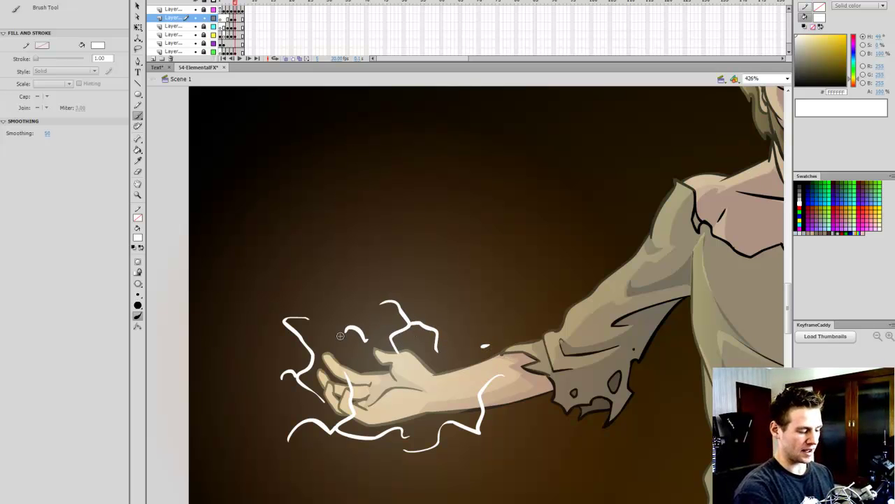
Add lightning branches below the left-side hand and wrist, with small sparks scattered beneath them
drag(488, 430, 505, 424)
click(447, 458)
drag(437, 471, 434, 476)
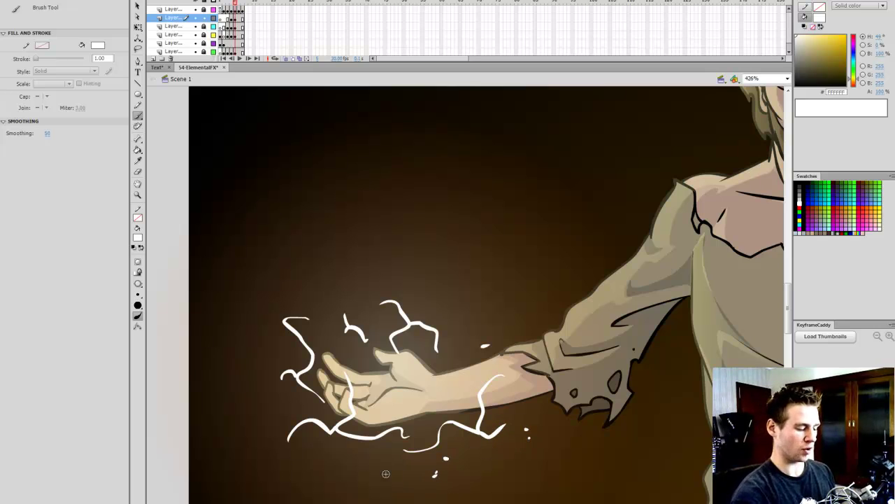
scroll(762, 336, down, 1)
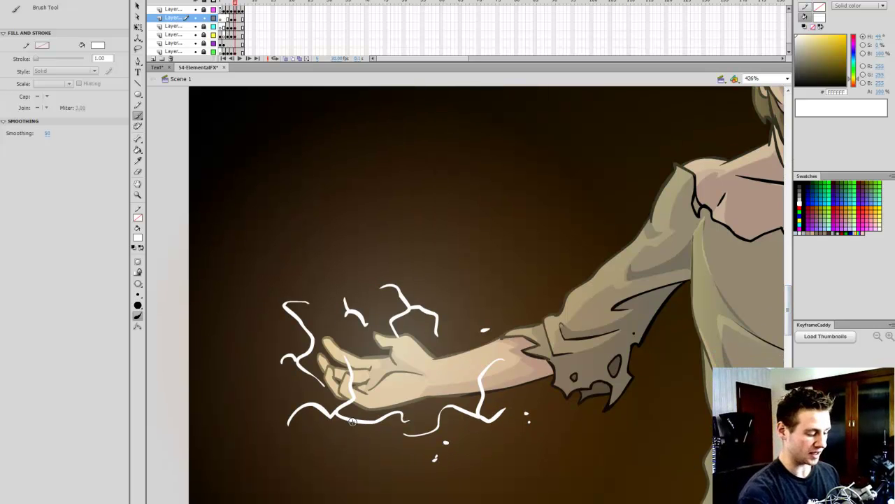
drag(332, 417, 339, 450)
click(363, 447)
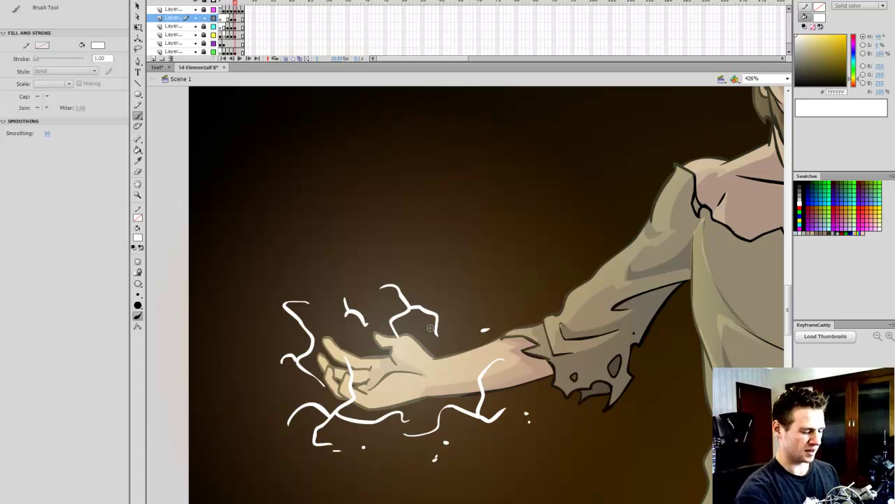
Paint a lightning bolt from the left-side palm across the wrist and scatter white sparks around the fingers
mouse_move(364, 368)
mouse_down()
mouse_move(401, 364)
mouse_move(407, 344)
mouse_move(444, 351)
mouse_move(486, 309)
mouse_up()
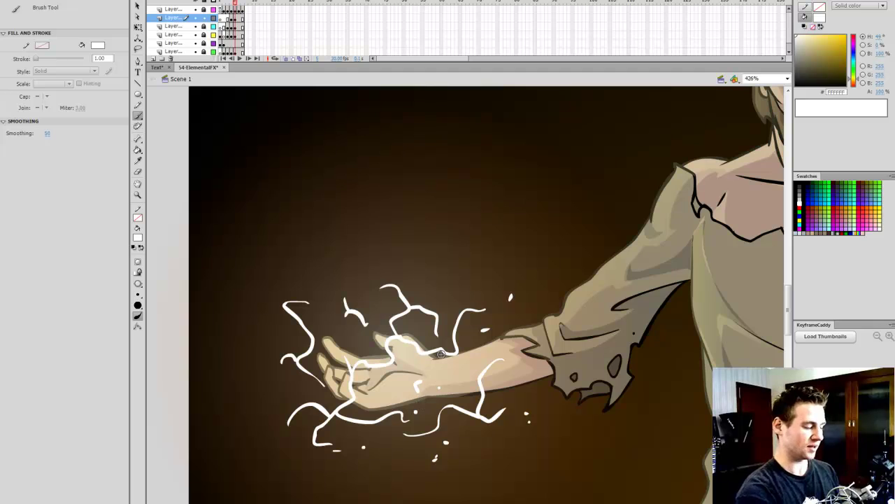
click(336, 271)
click(317, 296)
click(253, 292)
drag(254, 309, 253, 319)
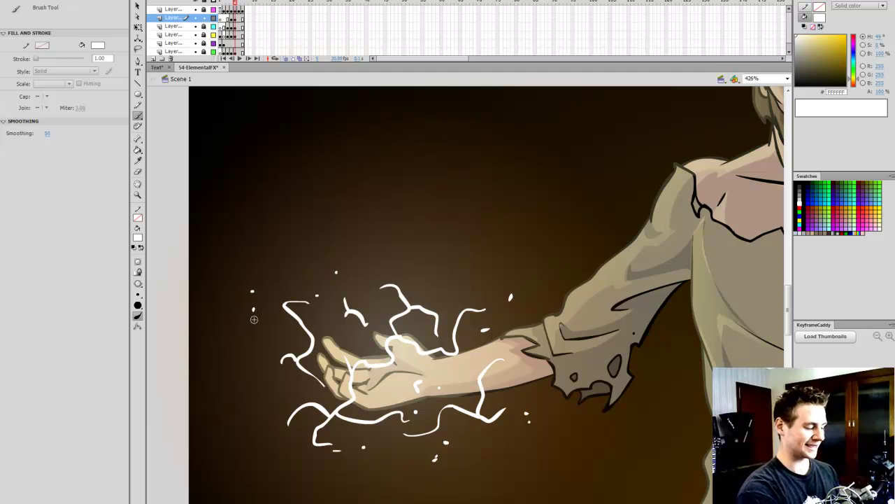
click(273, 411)
click(271, 450)
drag(438, 503, 447, 503)
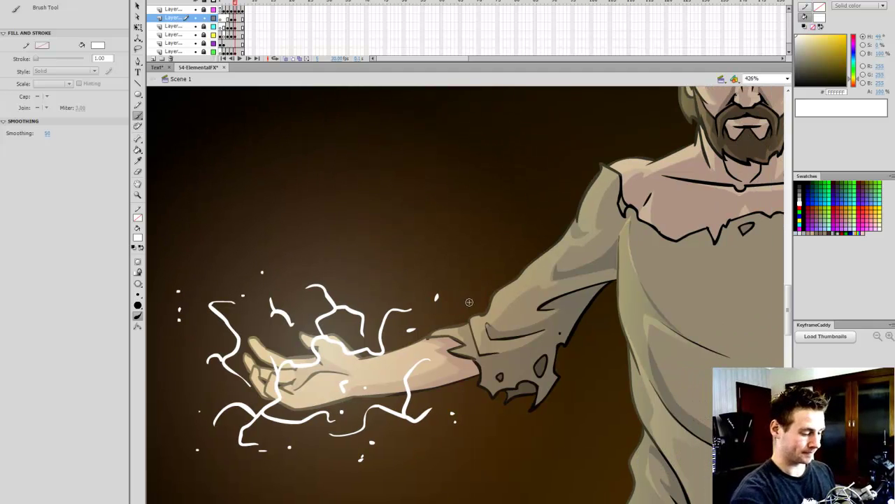
Add sparks and a thin lightning bolt along the torn sleeve of the left-side arm, with stray sparks above it
click(469, 302)
click(472, 365)
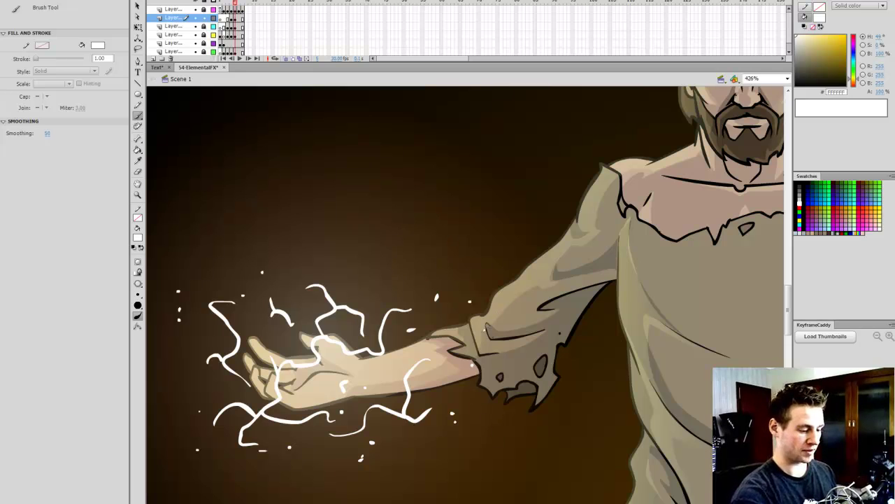
drag(489, 329, 520, 258)
click(513, 251)
click(539, 236)
drag(388, 279, 388, 245)
click(374, 229)
Paint branching white lightning bolts along the sleeve and forearm of the arm on the picture's right
drag(420, 502, 485, 502)
mouse_move(340, 291)
mouse_down()
mouse_move(374, 373)
mouse_move(469, 398)
mouse_move(459, 380)
mouse_move(512, 419)
mouse_move(552, 377)
mouse_up()
mouse_move(503, 410)
mouse_down()
mouse_move(509, 437)
mouse_move(539, 445)
mouse_up()
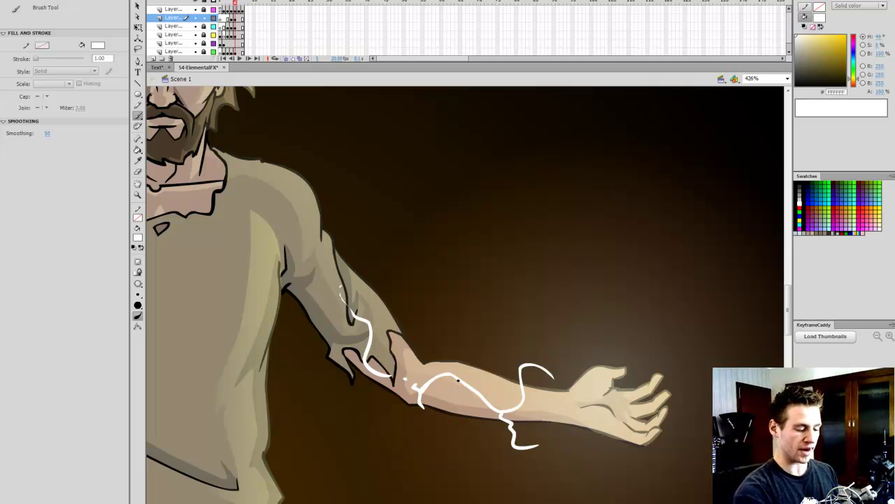
drag(451, 372, 435, 327)
Paint lightning around the right-side wrist, thumb and fingers, replacing the first wrist bolt, and add an arc below the fingertips
drag(552, 432, 594, 398)
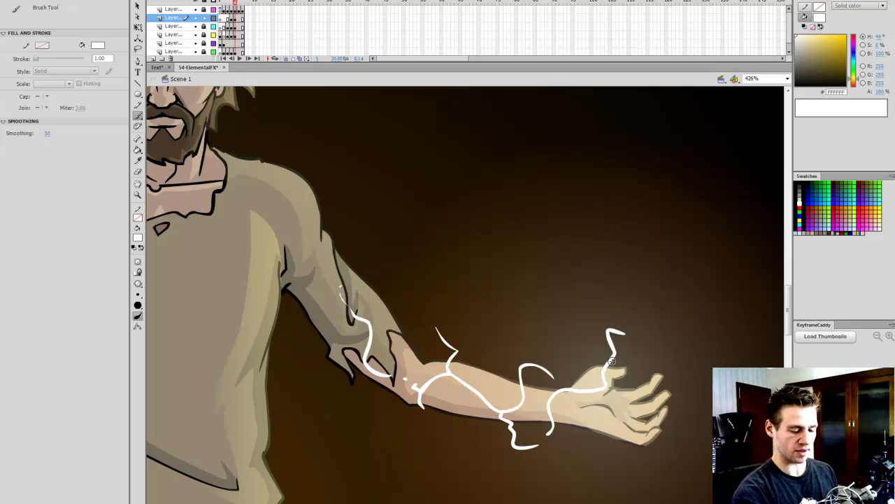
key(ctrl+z)
mouse_move(551, 437)
mouse_down()
mouse_move(608, 431)
mouse_move(624, 378)
mouse_move(630, 326)
mouse_up()
drag(596, 386, 558, 374)
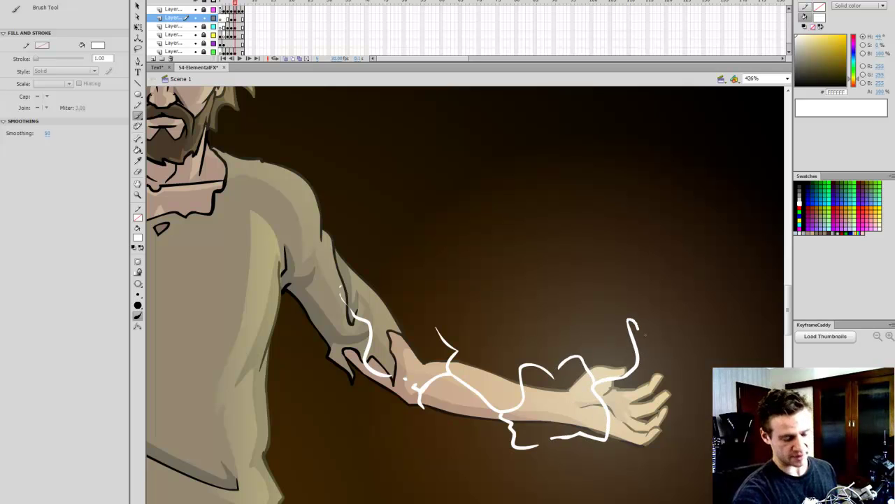
drag(631, 320, 651, 329)
drag(632, 372, 660, 423)
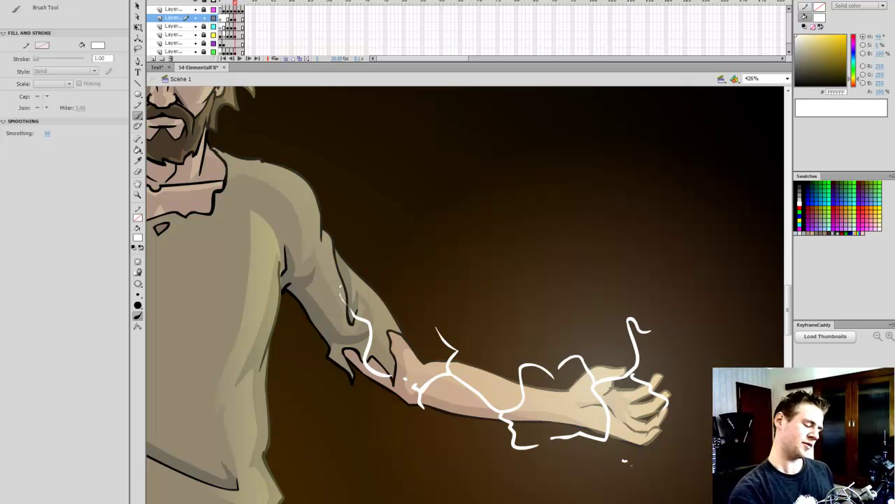
mouse_move(623, 461)
mouse_down()
mouse_move(702, 453)
mouse_move(701, 413)
mouse_up()
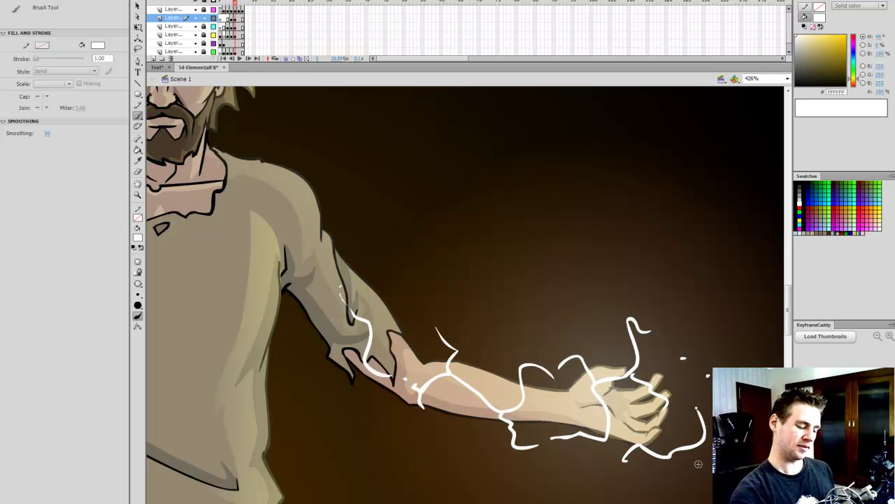
Scatter white sparks below the right-side hand and extend a lightning branch above its wrist
click(677, 488)
click(587, 472)
click(594, 462)
click(605, 473)
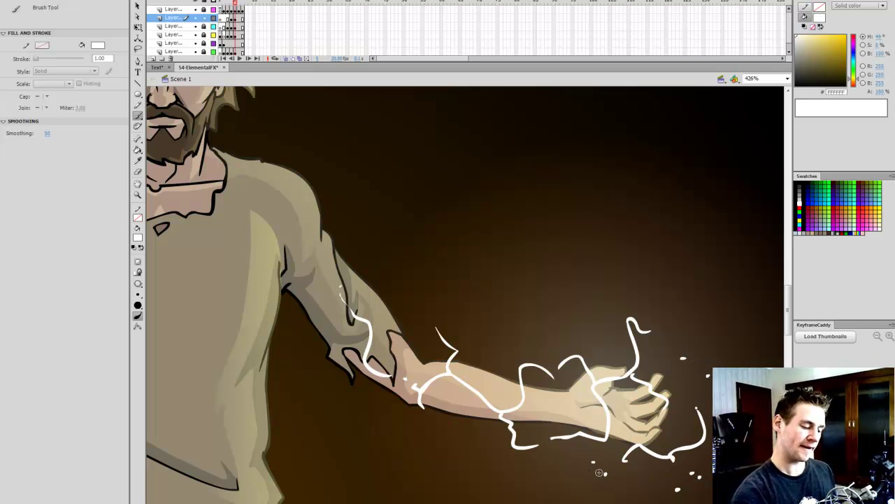
drag(575, 340, 589, 343)
click(565, 325)
Scatter sparks around the right-side forearm and above the hand, and show the whole frame
click(492, 360)
click(520, 347)
click(524, 352)
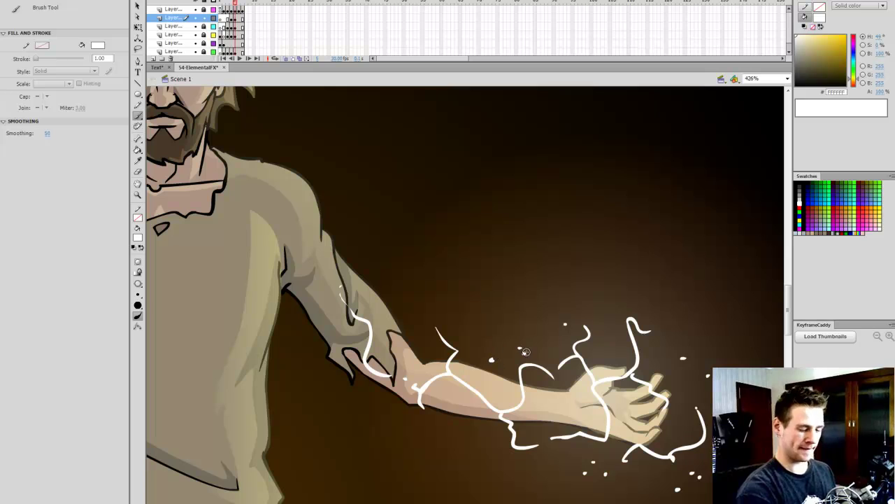
click(651, 293)
click(689, 306)
click(461, 431)
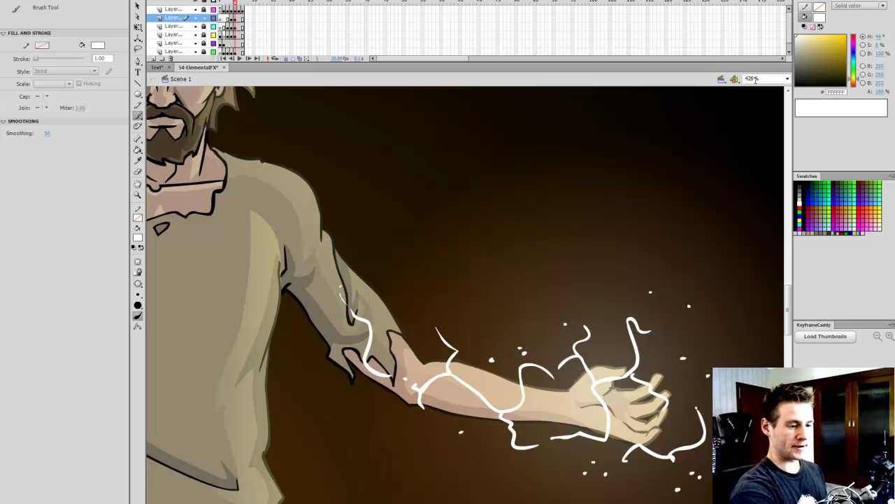
click(787, 78)
click(757, 89)
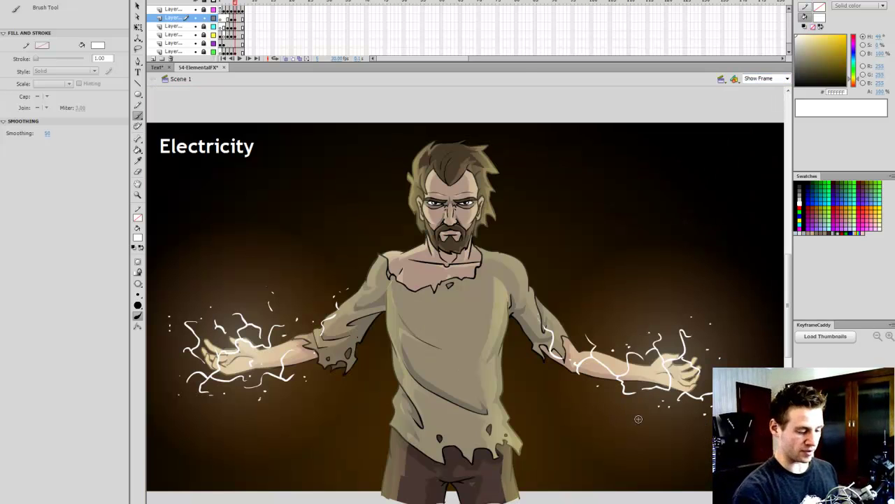
Convert the painted lightning and sparks on the Electricity frame into a movie clip symbol named Lightning
click(241, 17)
key(F8)
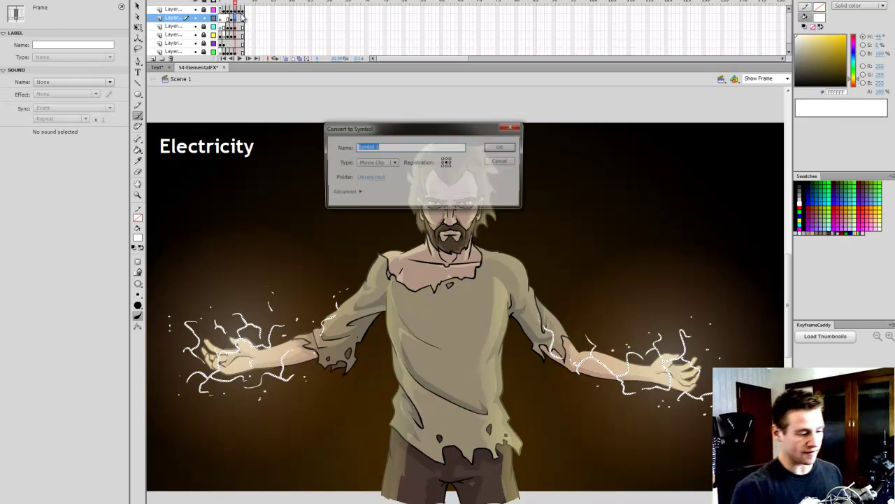
text(Lightning)
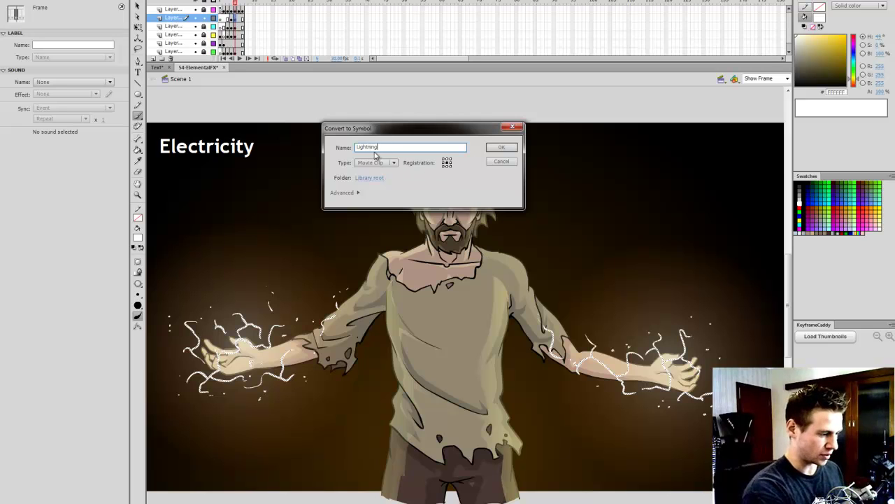
click(503, 148)
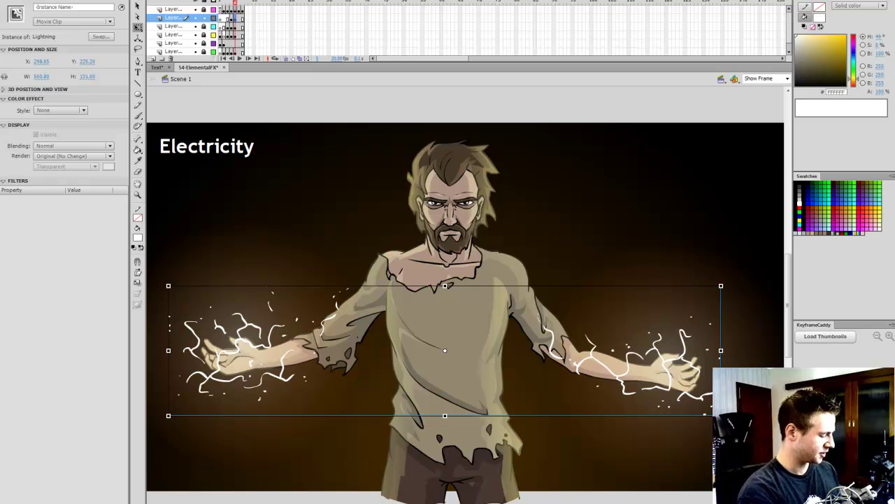
Add a yellow, high-quality Glow filter to the Lightning symbol and save the file
click(9, 500)
click(36, 477)
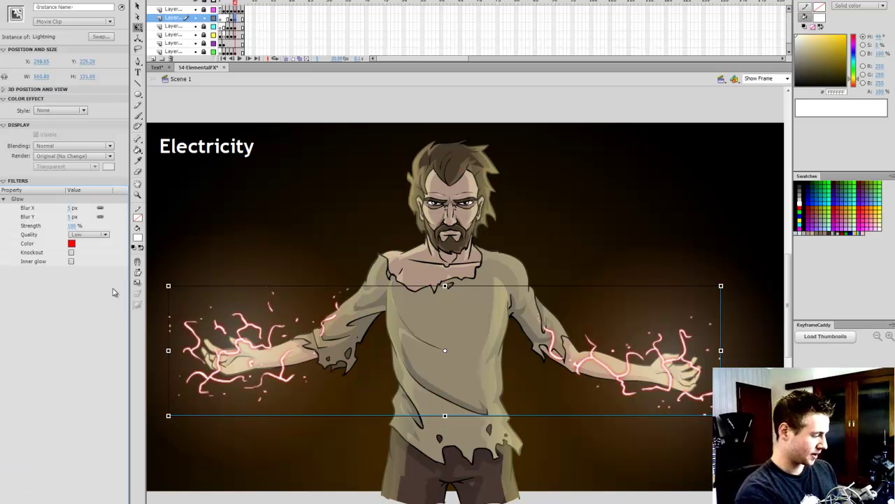
click(89, 234)
click(84, 264)
click(72, 242)
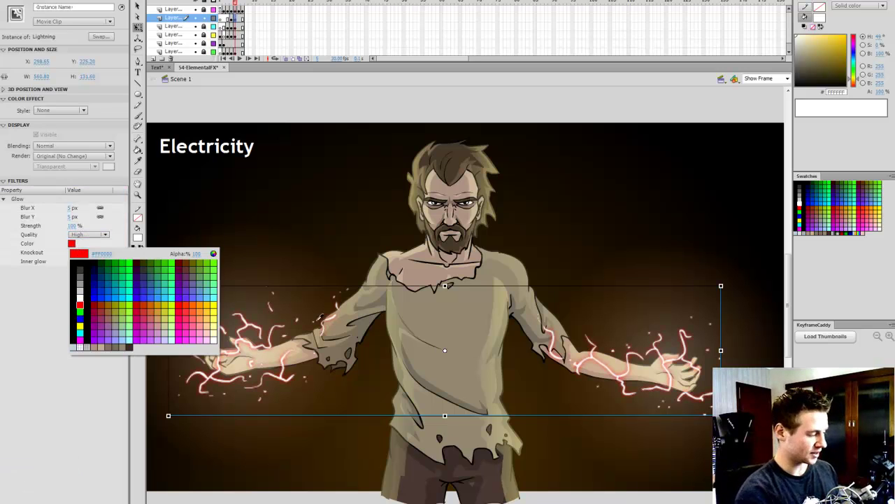
click(210, 306)
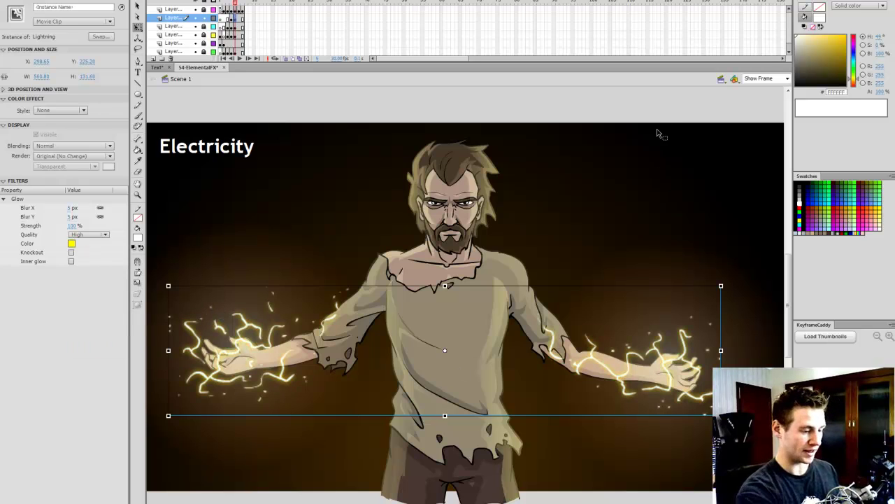
click(665, 102)
key(ctrl+Return)
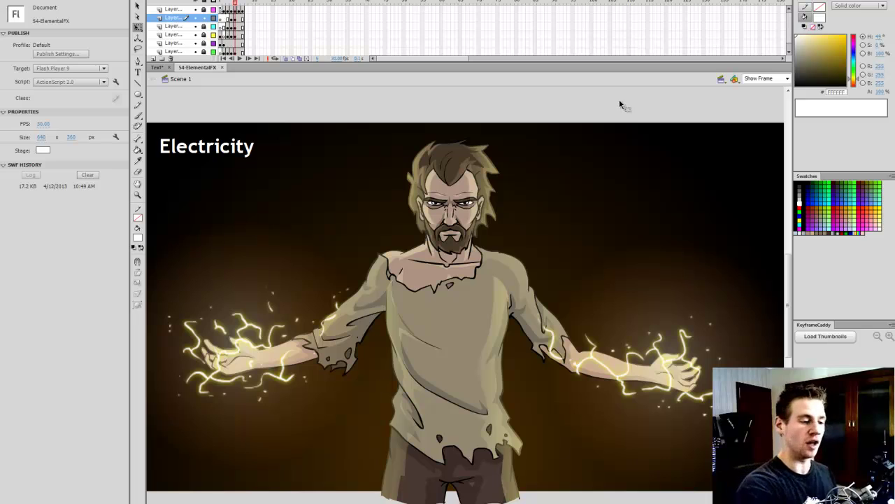
Compare the Electricity frame with the Fire frame
key(comma)
key(comma)
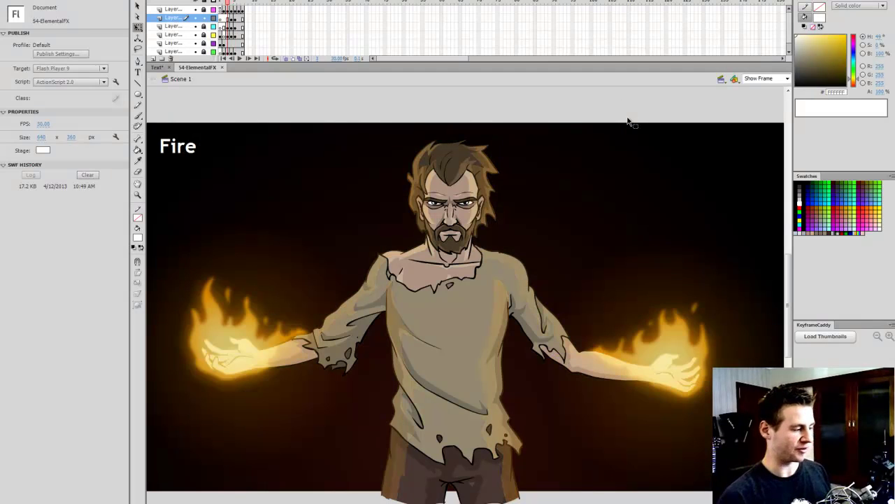
key(period)
key(period)
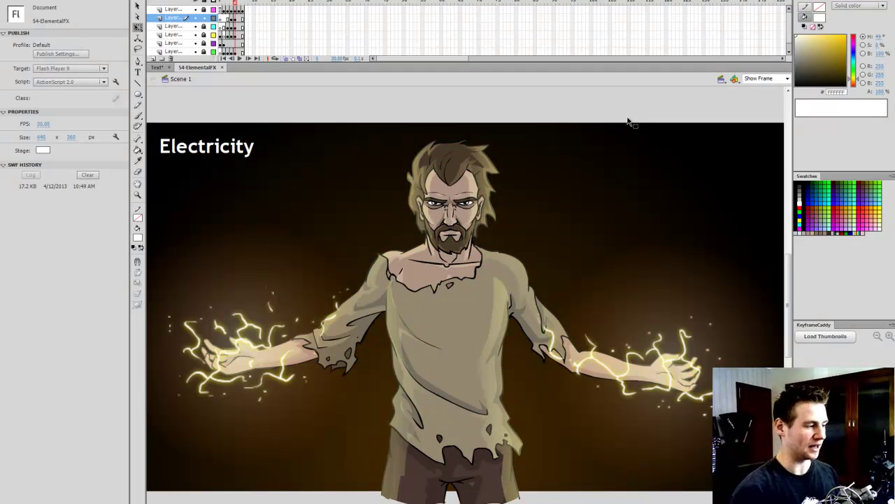
Insert keyframes for the effect and lighting layers on the Acid frame and delete the lightning there
drag(238, 18, 240, 34)
key(F6)
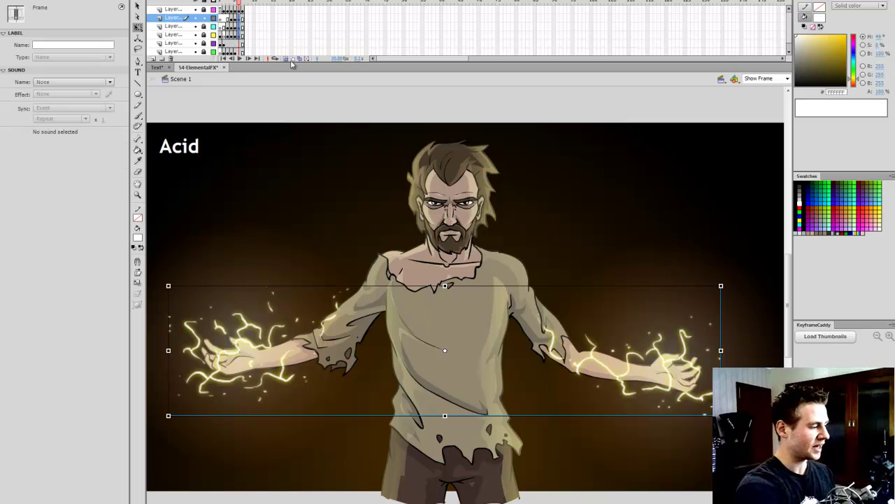
click(406, 107)
click(243, 22)
key(Delete)
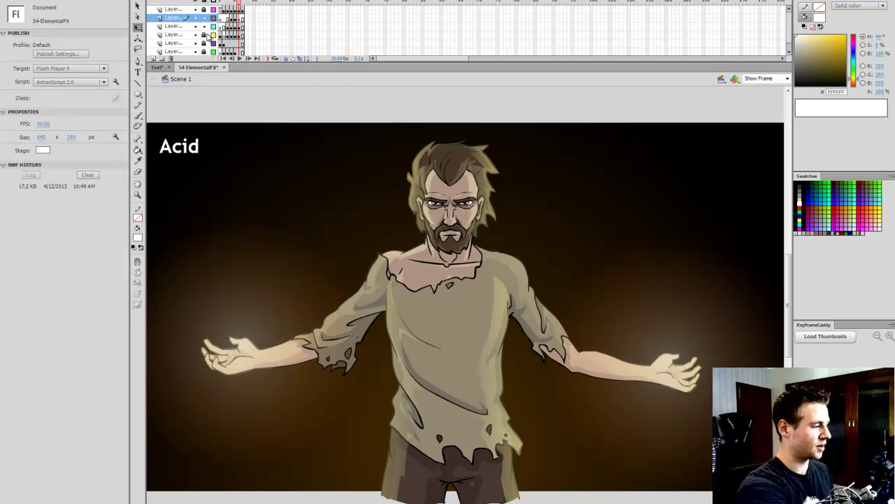
Recolour the Acid frame's background gradient to dark green 0B4A02 and compare it with the Electricity frame
click(242, 53)
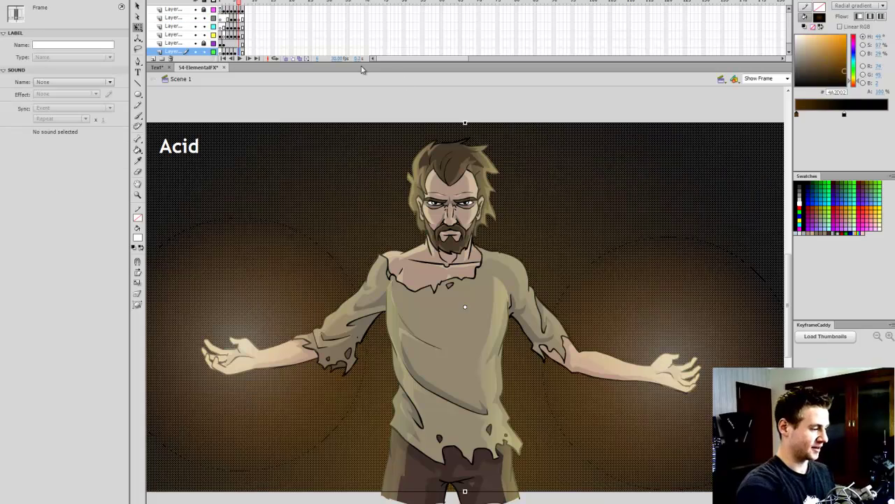
click(547, 135)
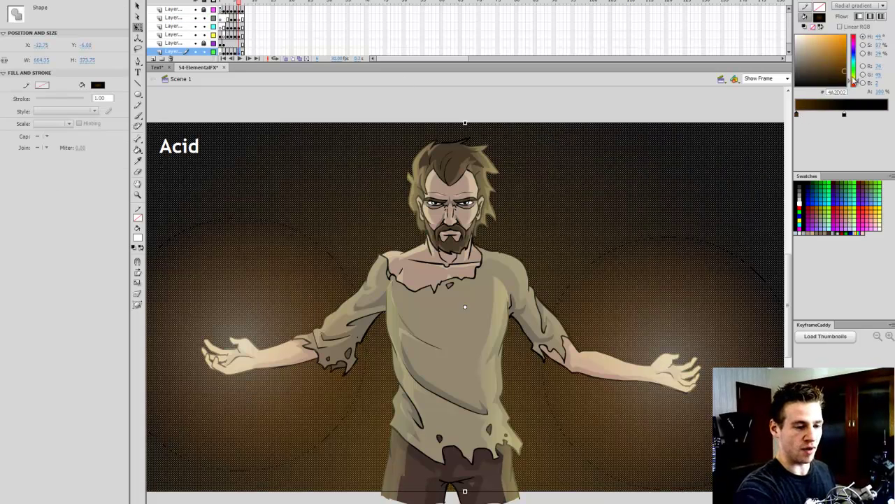
drag(854, 81, 853, 72)
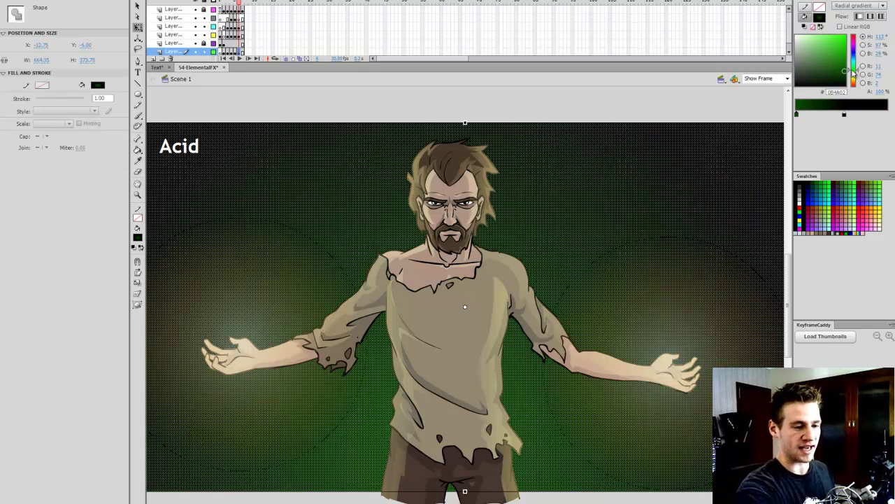
click(635, 100)
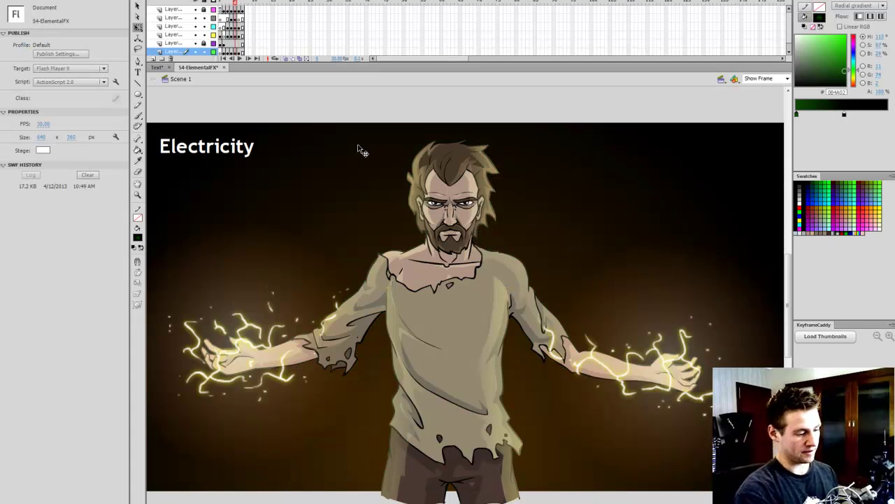
key(period)
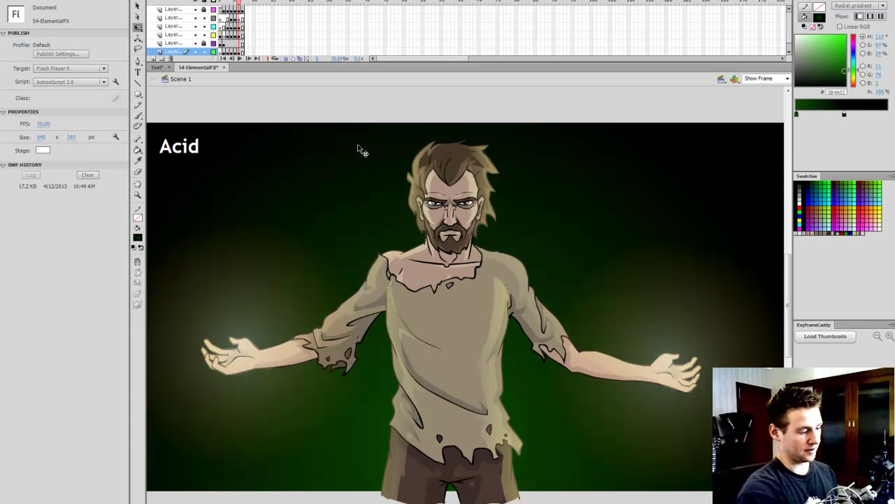
Recolour the Acid character's highlight gradient to green, with D4FFBD as the transparent stop and 7CFF46 as the visible one
click(240, 34)
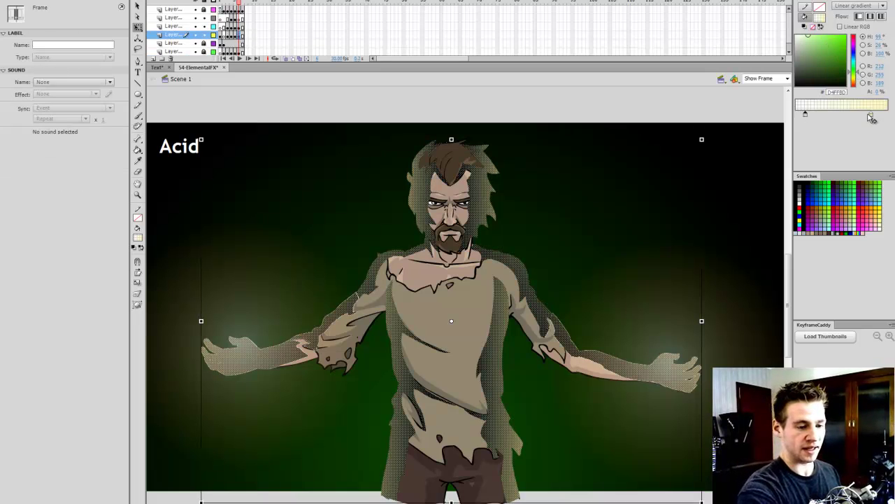
click(868, 116)
click(854, 73)
drag(820, 36, 832, 35)
drag(852, 70, 853, 68)
click(701, 105)
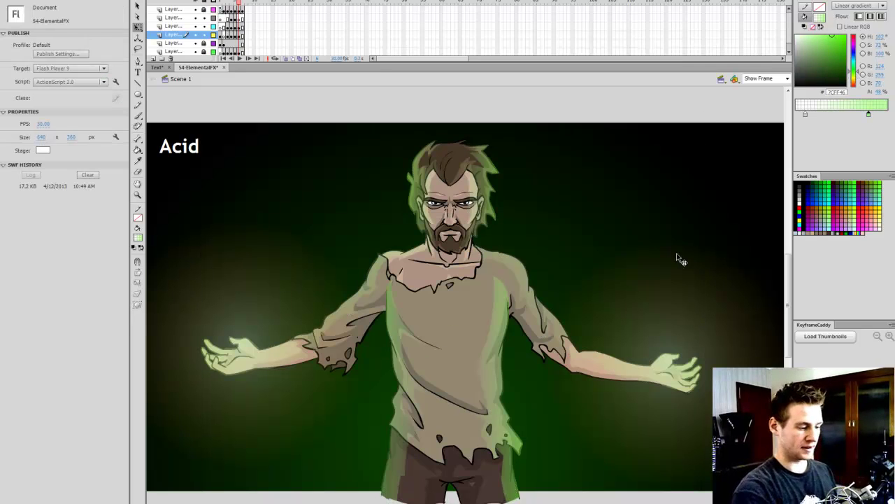
Soften the character's green highlights by lowering the visible gradient stop's alpha to 29% and moving it outward
click(242, 34)
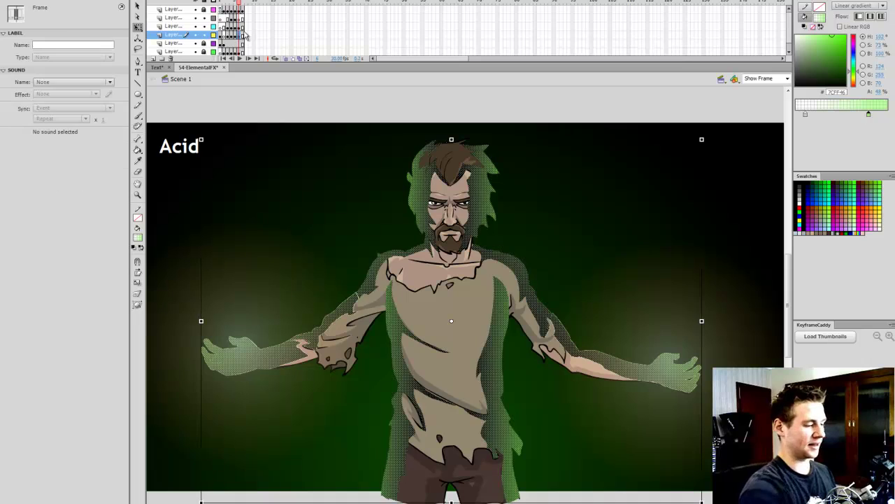
click(880, 91)
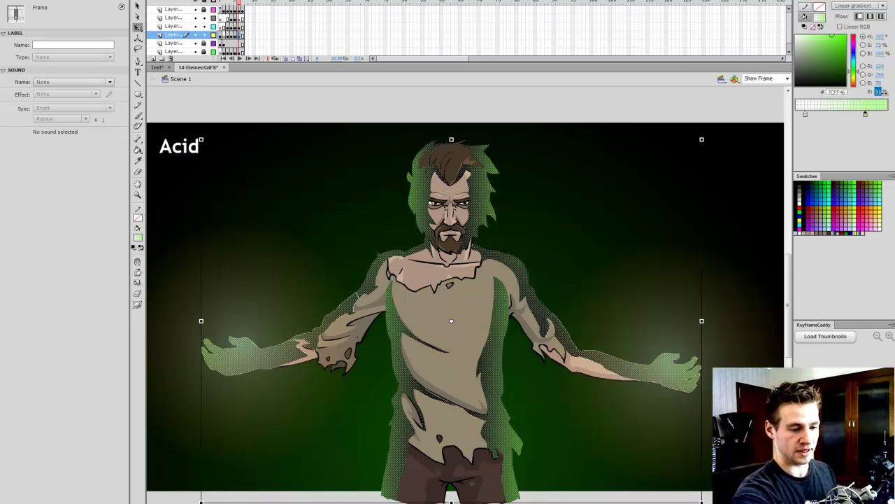
drag(879, 94, 875, 115)
click(700, 108)
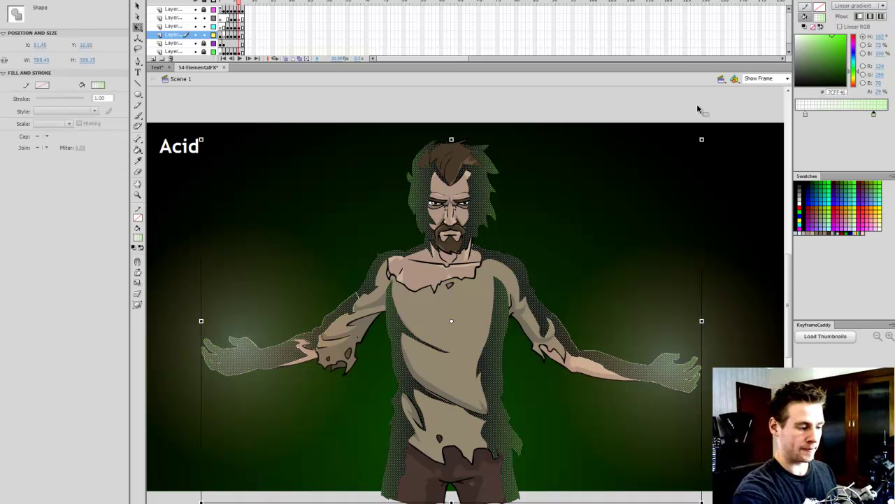
Recolour the radial glows around both hands to green, with E4FFD2 at the centre and 31D200 at the edge
click(242, 26)
click(710, 277)
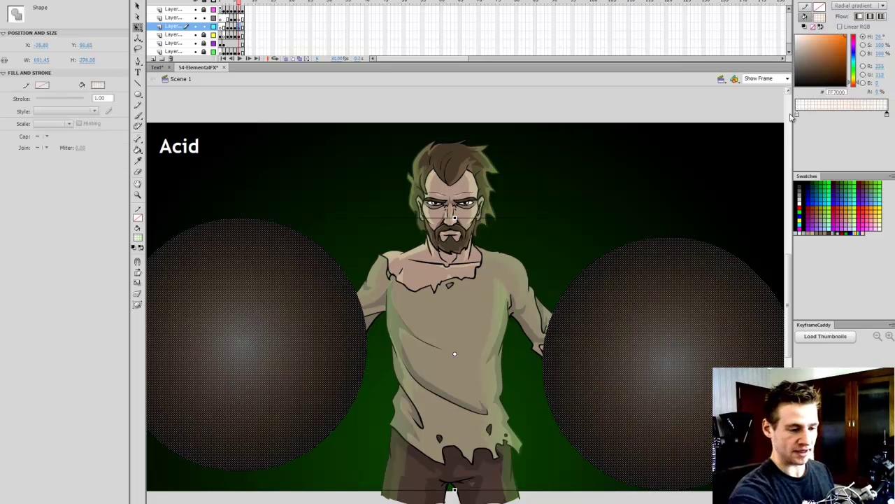
click(797, 114)
click(855, 74)
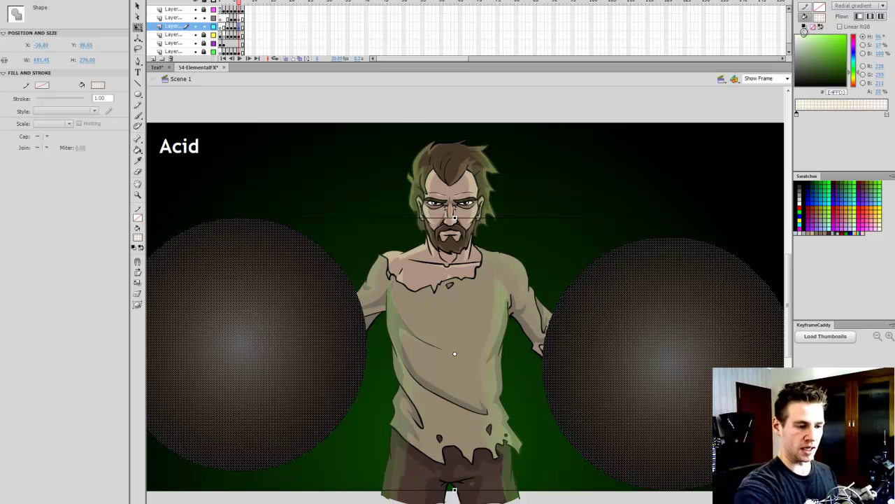
click(886, 114)
click(854, 70)
drag(838, 41, 849, 44)
click(736, 91)
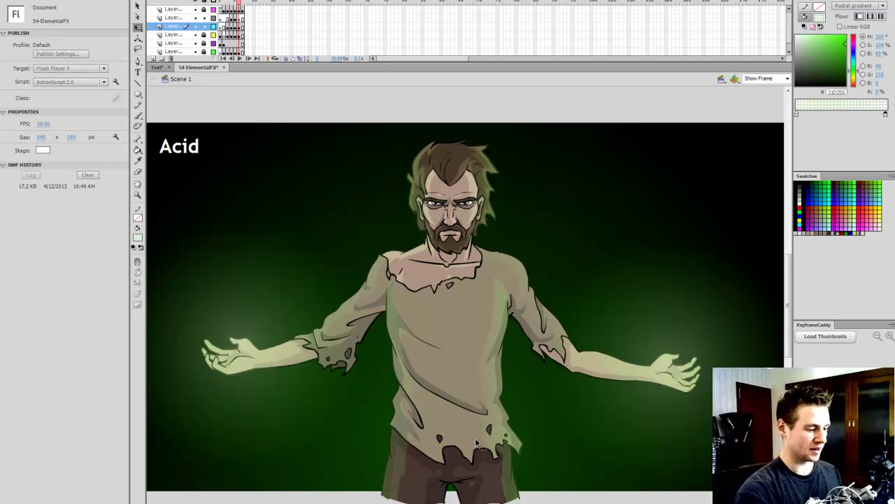
Compare the Acid frame with the Electricity frame and save the file
key(comma)
key(period)
key(comma)
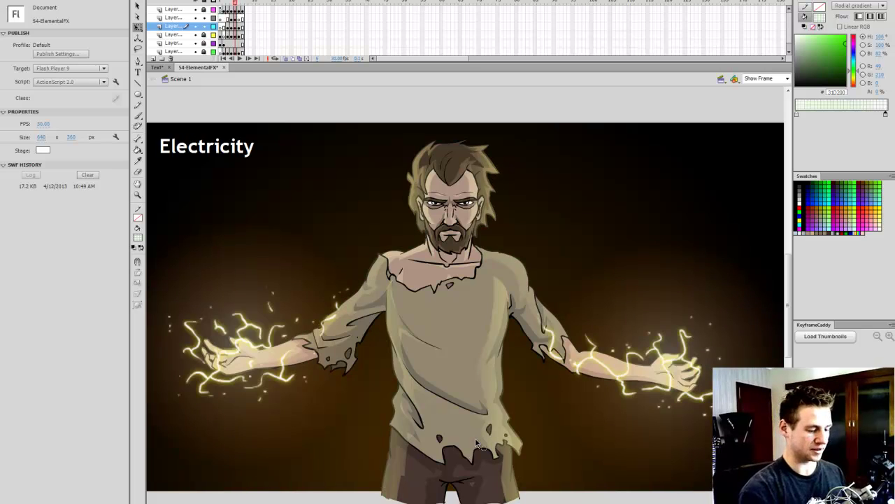
key(period)
key(ctrl+s)
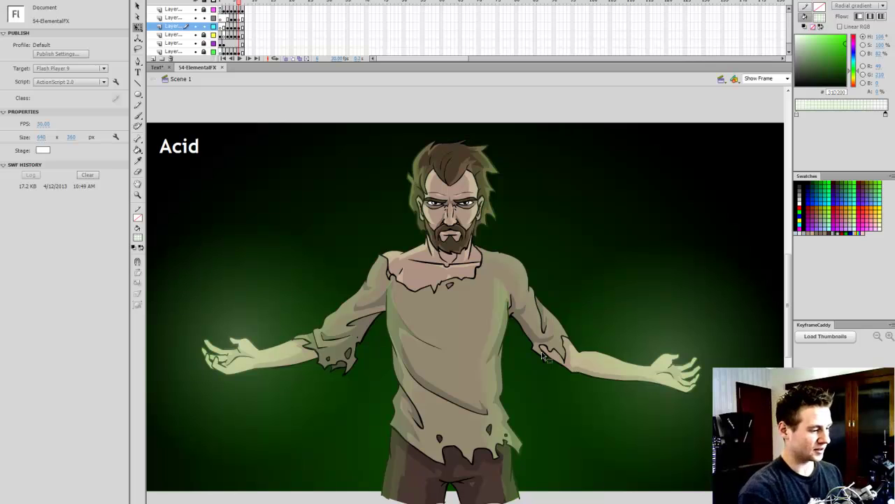
Lock the hand-glow layer and brush a wavy white blob around the picture's left hand on the effects layer, filling it solid
key(z)
click(262, 364)
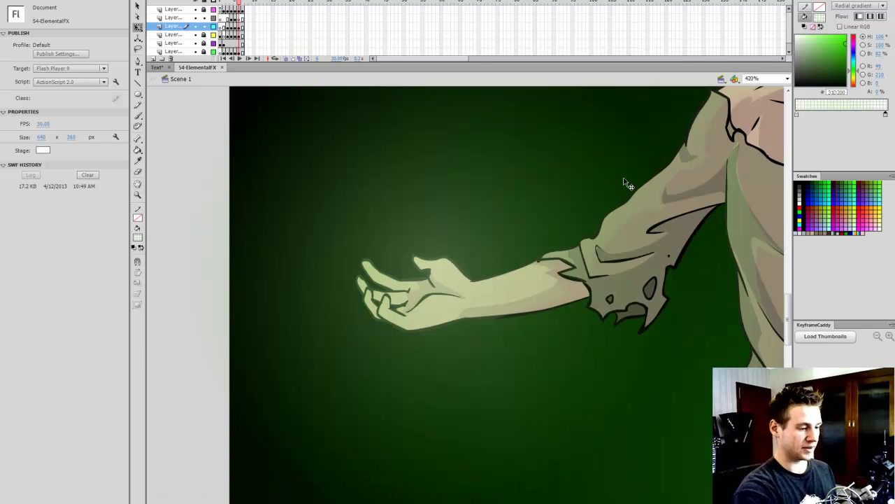
key(b)
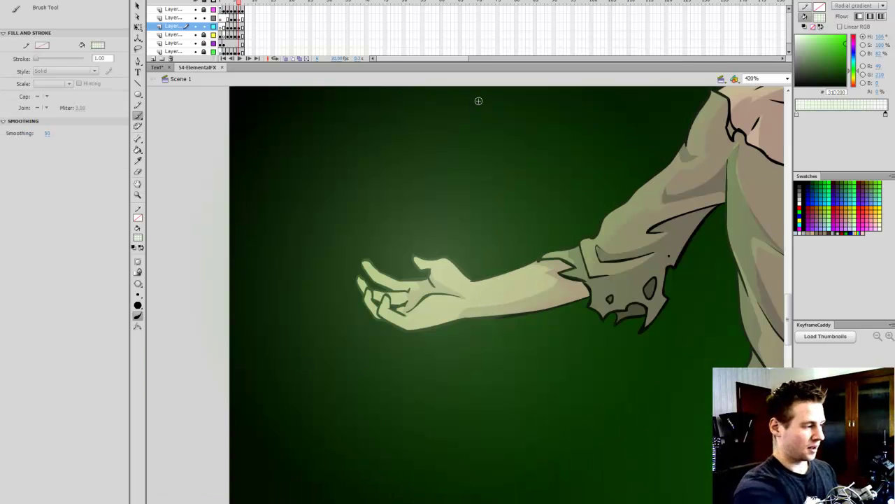
click(204, 27)
click(238, 18)
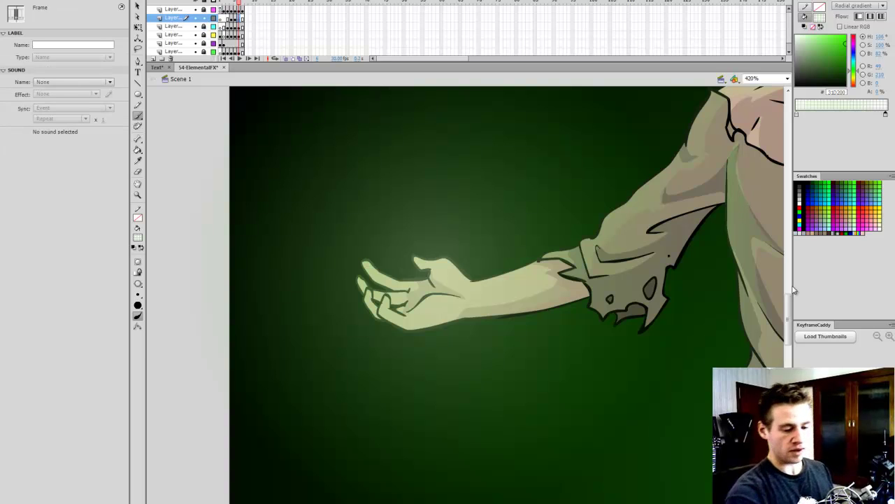
scroll(794, 289, up, 2)
scroll(483, 294, right, 2)
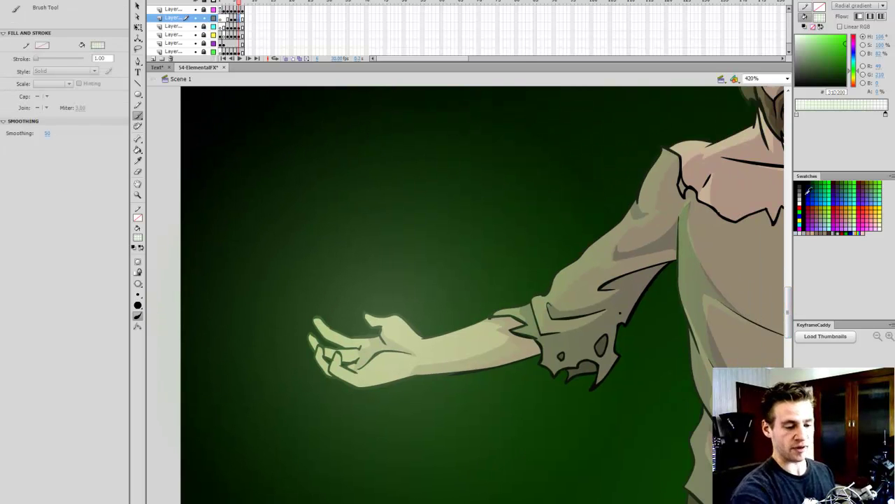
click(800, 203)
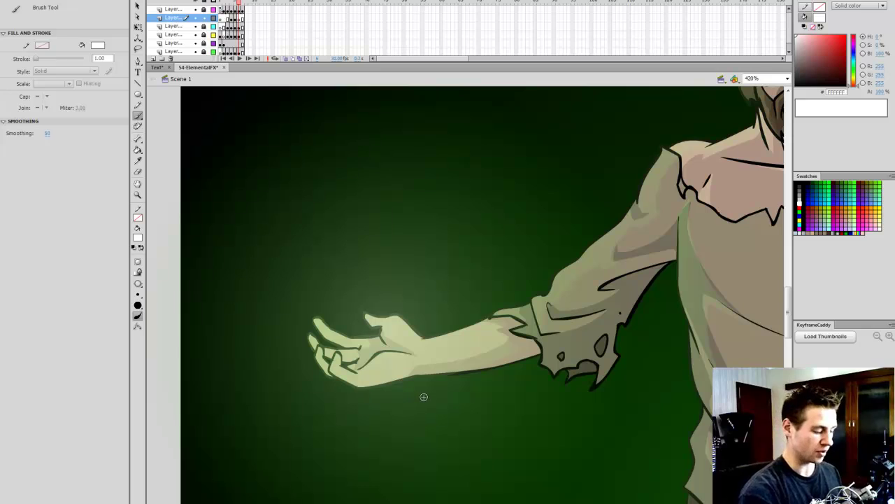
mouse_move(432, 389)
mouse_down()
mouse_move(396, 418)
mouse_move(358, 420)
mouse_move(301, 385)
mouse_move(285, 333)
mouse_move(312, 296)
mouse_move(306, 260)
mouse_move(343, 215)
mouse_move(343, 182)
mouse_move(380, 154)
mouse_move(417, 168)
mouse_move(421, 240)
mouse_move(442, 279)
mouse_move(434, 389)
mouse_up()
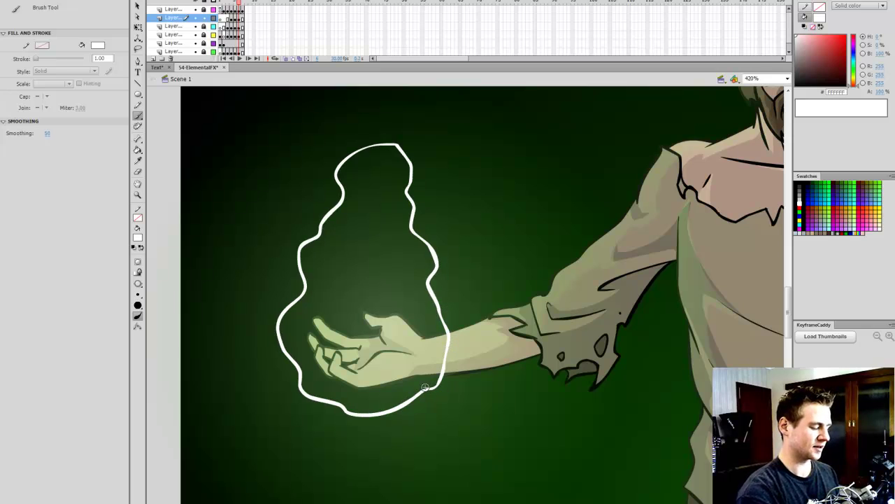
key(k)
click(433, 347)
Erase small round holes in the white blob around the picture's left hand and cut notches into its upper edges
key(e)
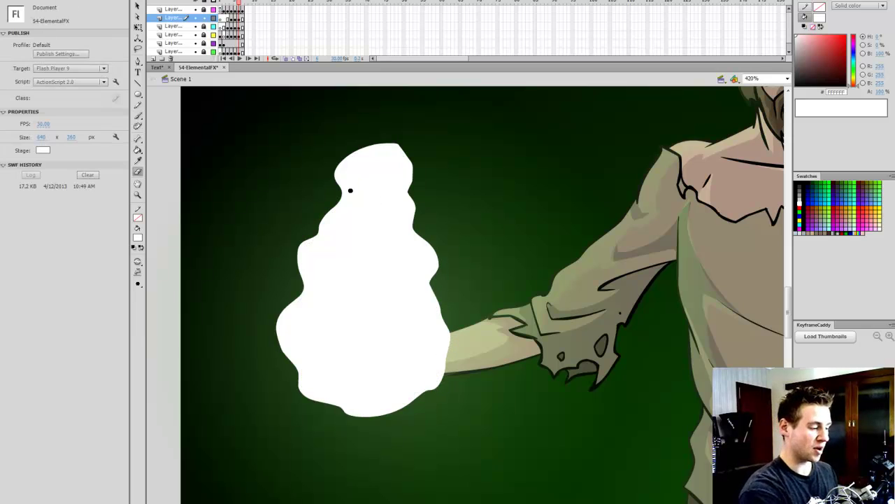
click(376, 234)
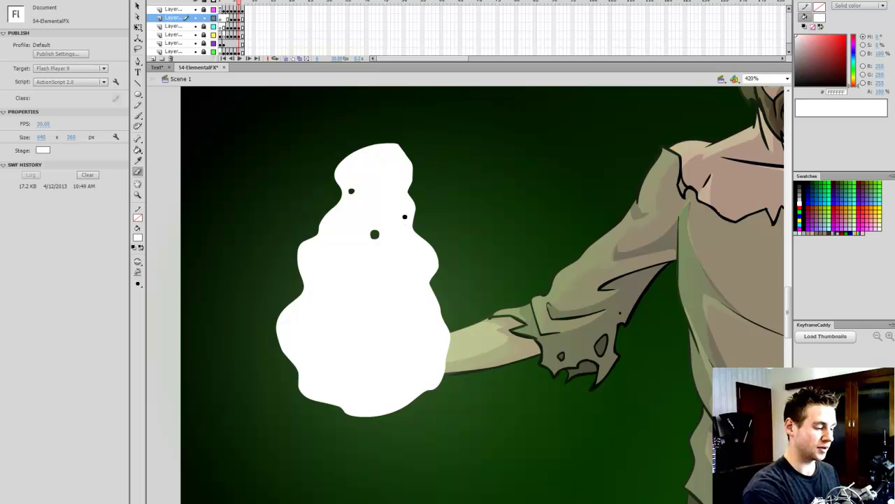
click(402, 213)
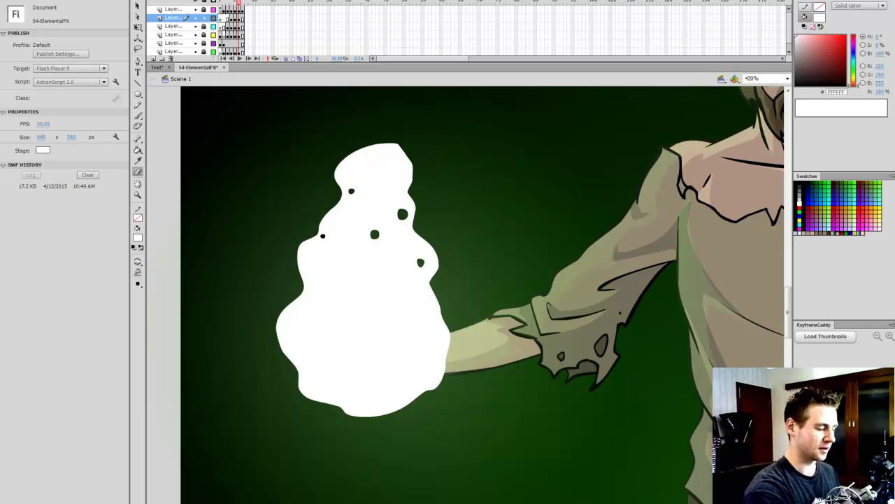
click(311, 240)
drag(402, 160, 416, 169)
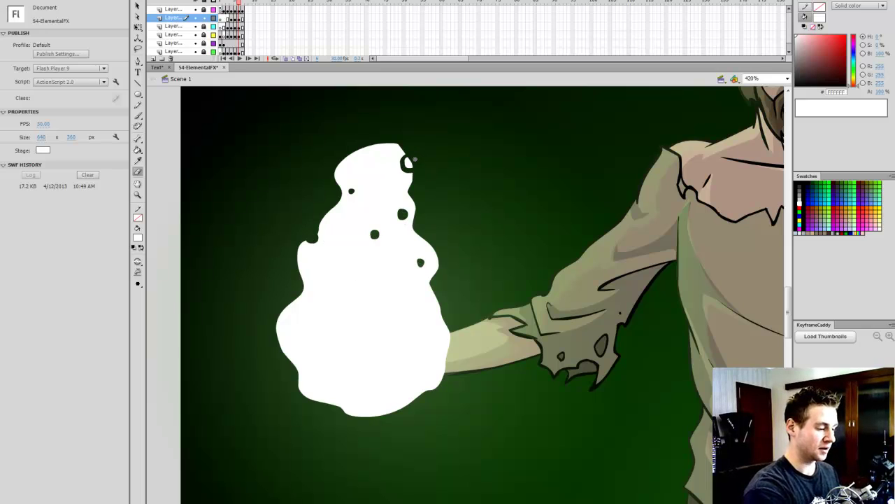
ctrl+click(410, 163)
key(Delete)
drag(358, 147, 361, 153)
click(360, 150)
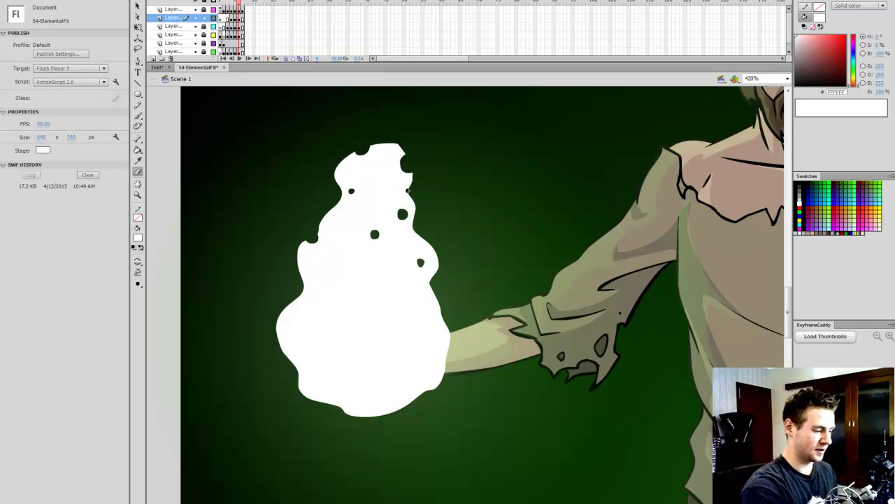
click(341, 290)
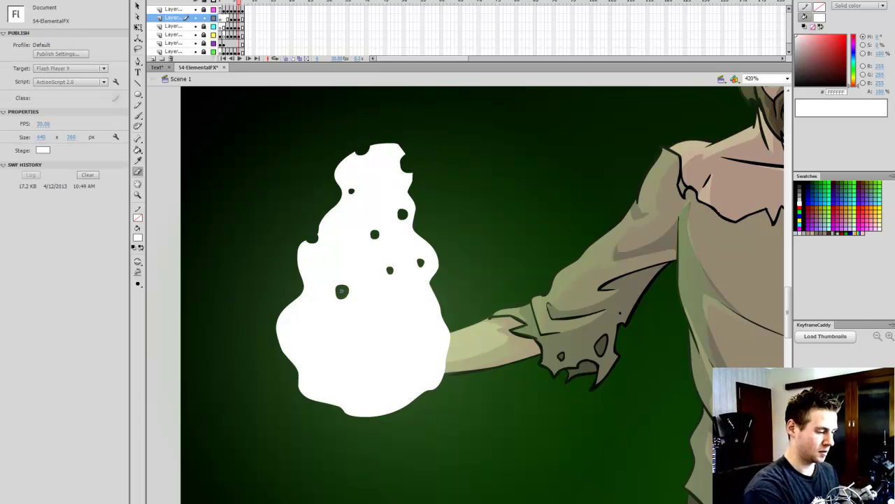
click(337, 225)
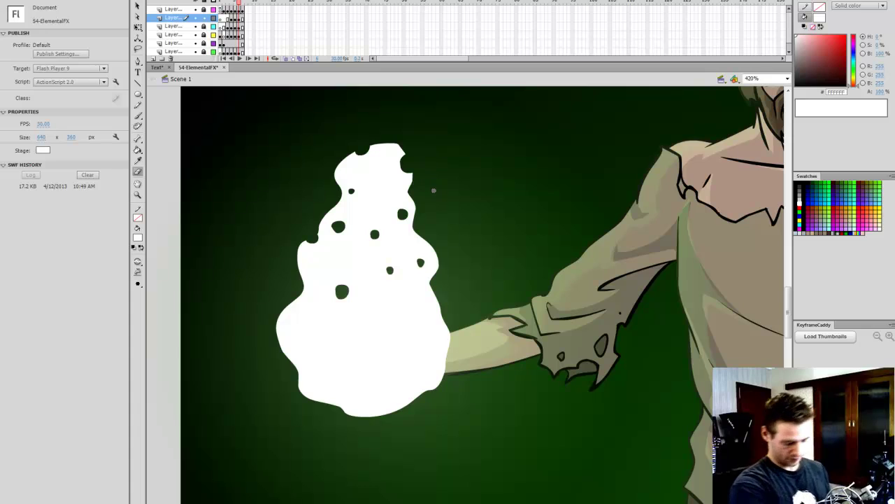
Brush small white droplets around the upper part of the blob at the picture's left hand
key(b)
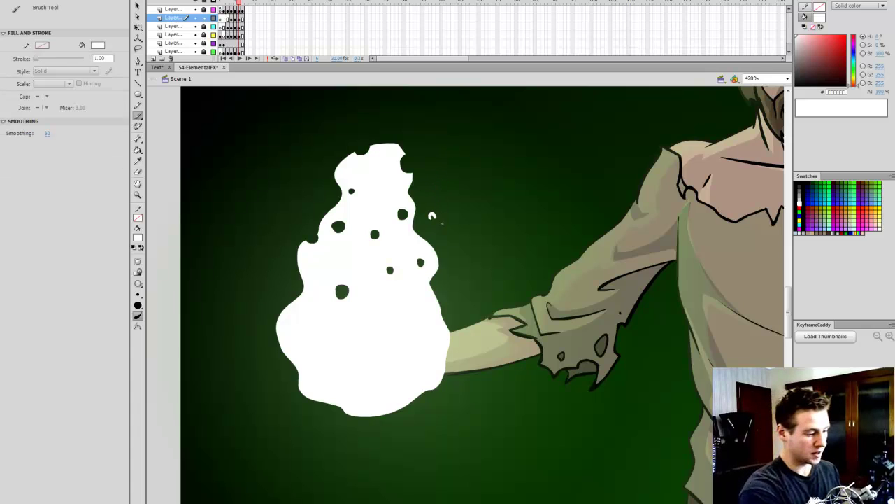
click(432, 216)
click(387, 113)
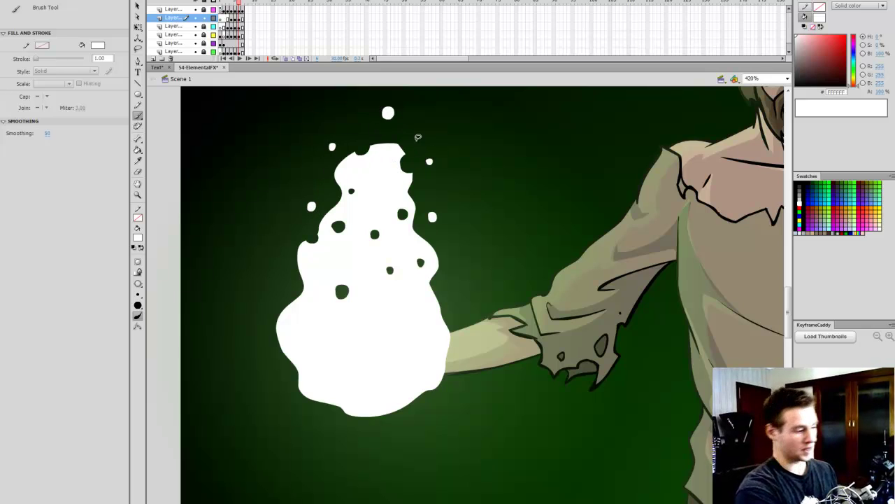
Cut more irregular holes and deeper edge notches out of the same blob with lasso selections
key(l)
drag(402, 149, 407, 140)
click(384, 185)
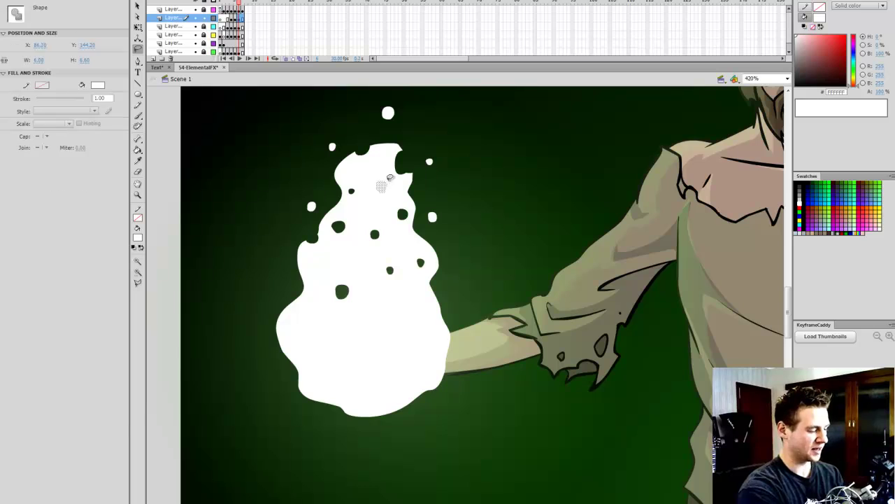
drag(362, 156, 369, 161)
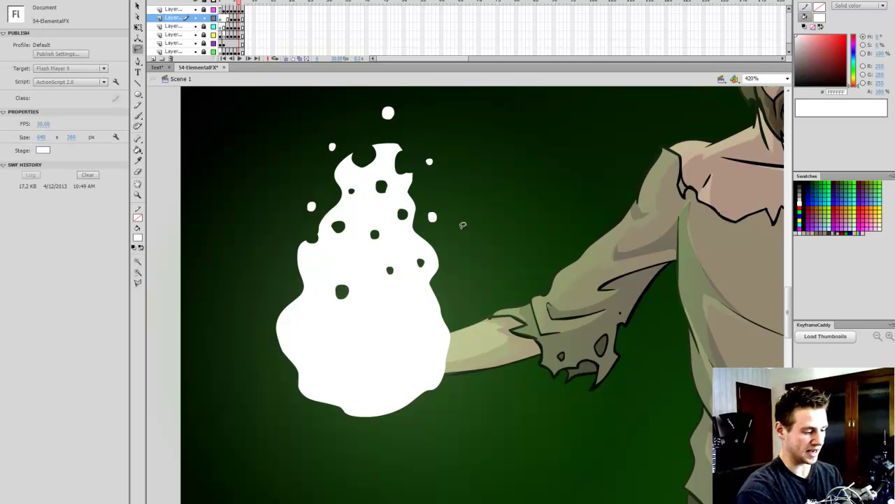
mouse_move(417, 229)
mouse_down()
mouse_move(448, 255)
mouse_move(433, 279)
mouse_move(424, 253)
mouse_up()
key(Delete)
click(368, 279)
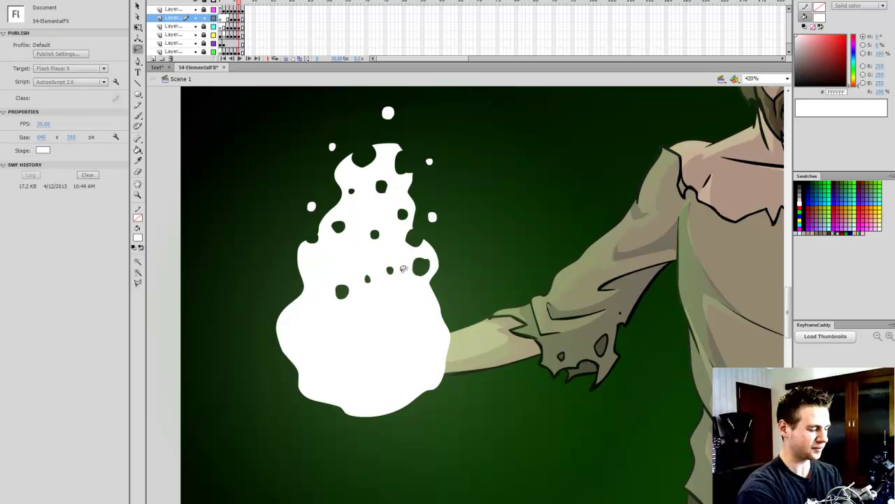
drag(323, 248, 310, 238)
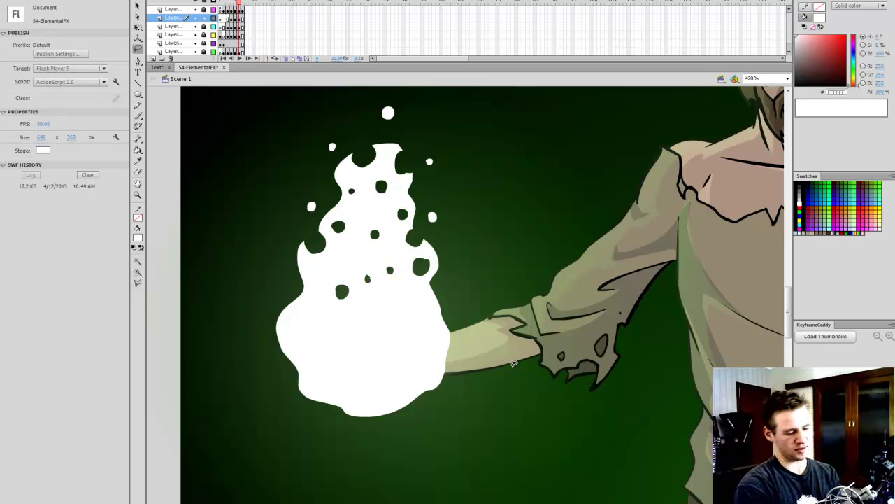
Brush a tapering, wavy white blob around the picture's right hand and fill it solid white
scroll(465, 294, right, 3)
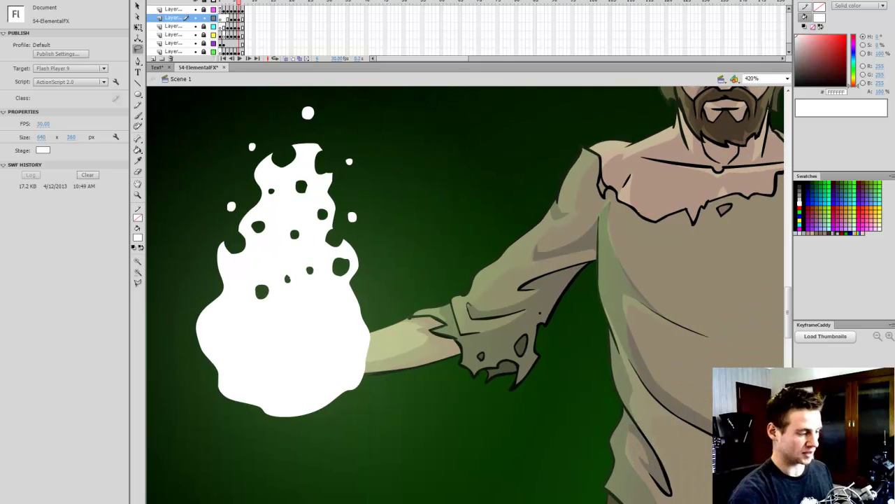
scroll(343, 372, right, 1)
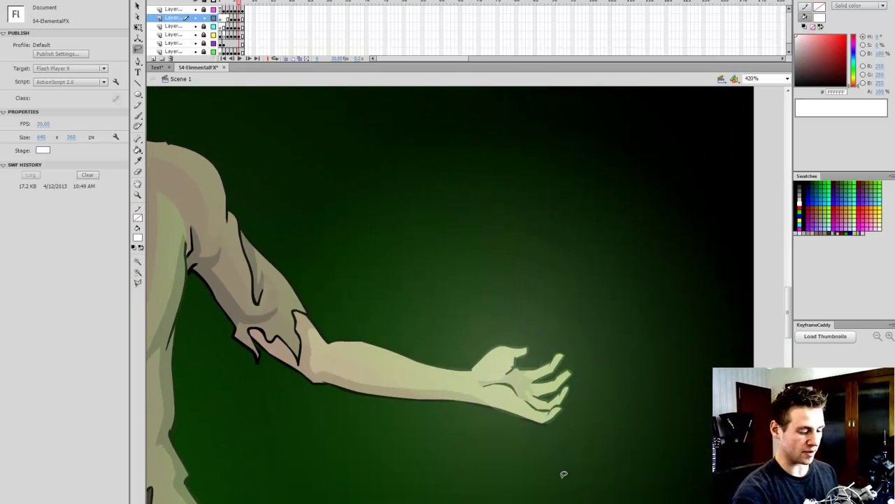
key(b)
mouse_move(587, 351)
mouse_down()
mouse_move(590, 424)
mouse_move(561, 449)
mouse_move(487, 431)
mouse_move(464, 320)
mouse_move(498, 240)
mouse_move(515, 246)
mouse_move(516, 214)
mouse_move(533, 177)
mouse_move(587, 352)
mouse_up()
key(k)
click(578, 319)
Lasso and delete irregular holes and edge notches in the upper half of the blob at the picture's right hand
key(l)
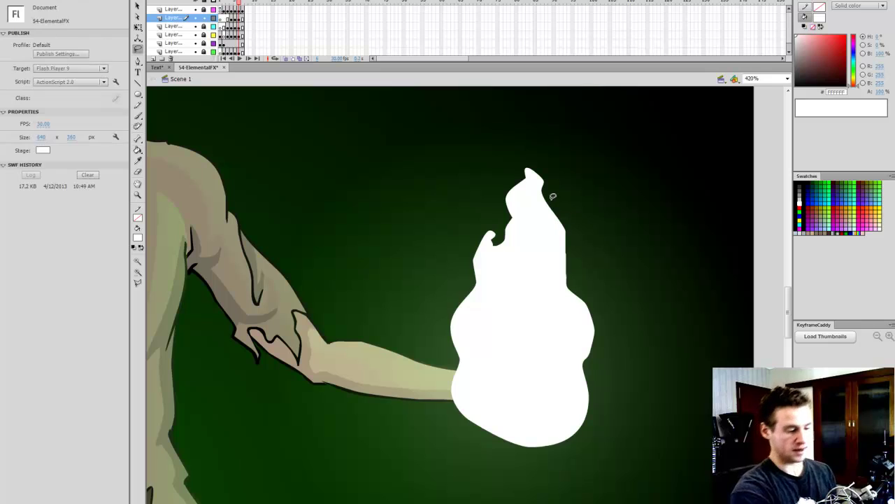
drag(553, 196, 554, 195)
key(Delete)
drag(546, 224, 546, 225)
key(Delete)
click(530, 271)
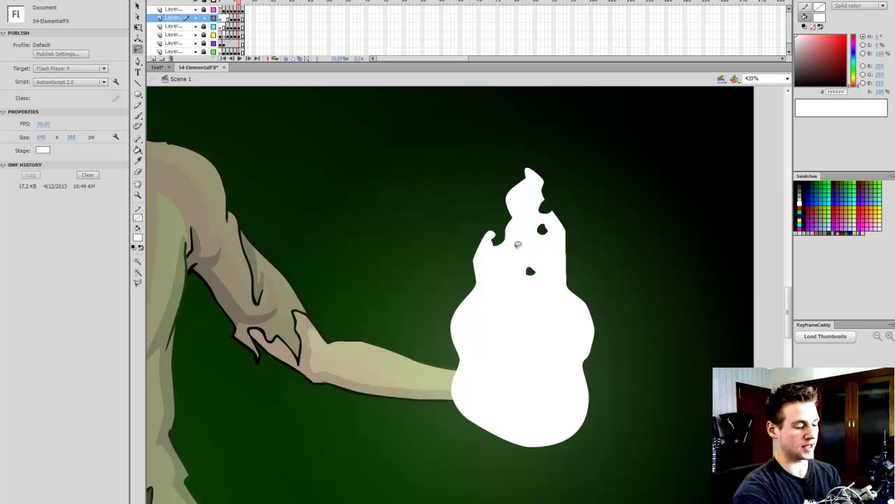
click(492, 268)
click(523, 218)
click(525, 183)
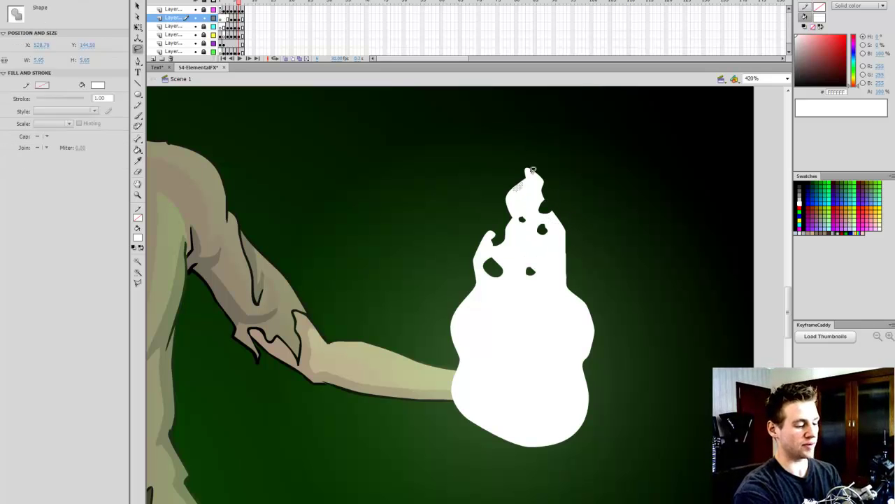
click(574, 292)
click(500, 310)
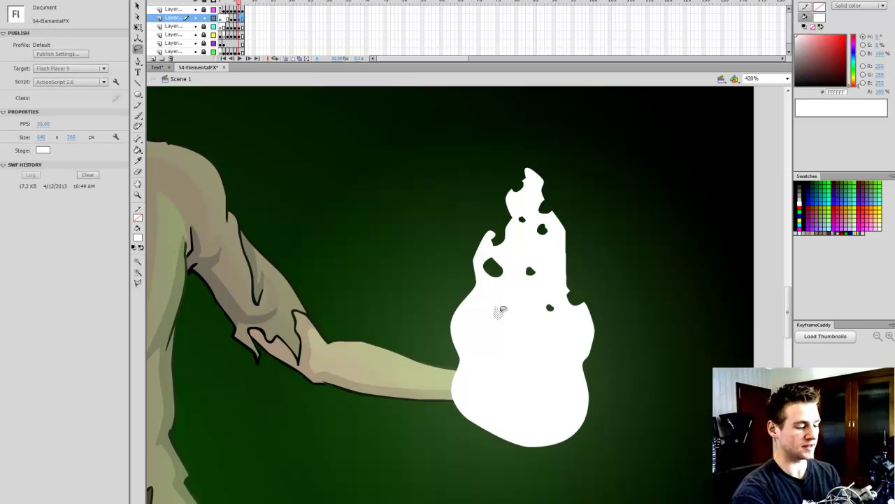
Brush small white droplets around the right-hand blob's upper part and stretch that effect slightly wider
key(b)
drag(583, 259, 586, 270)
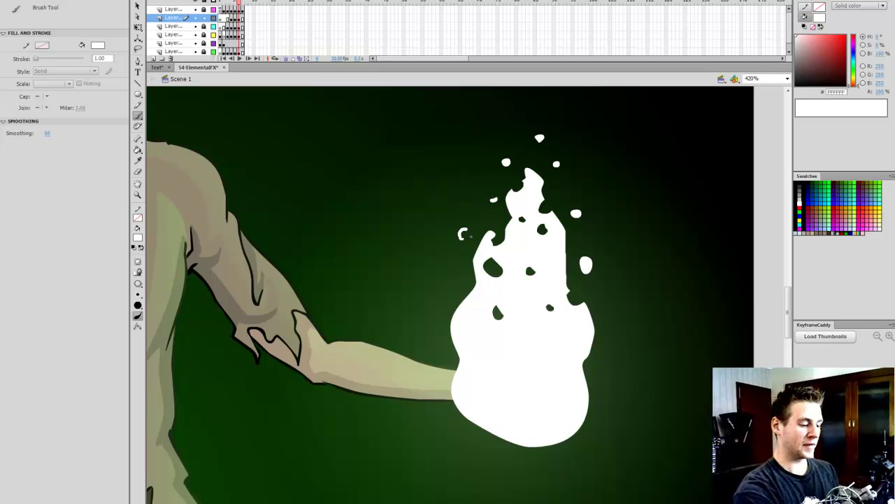
click(770, 78)
click(759, 84)
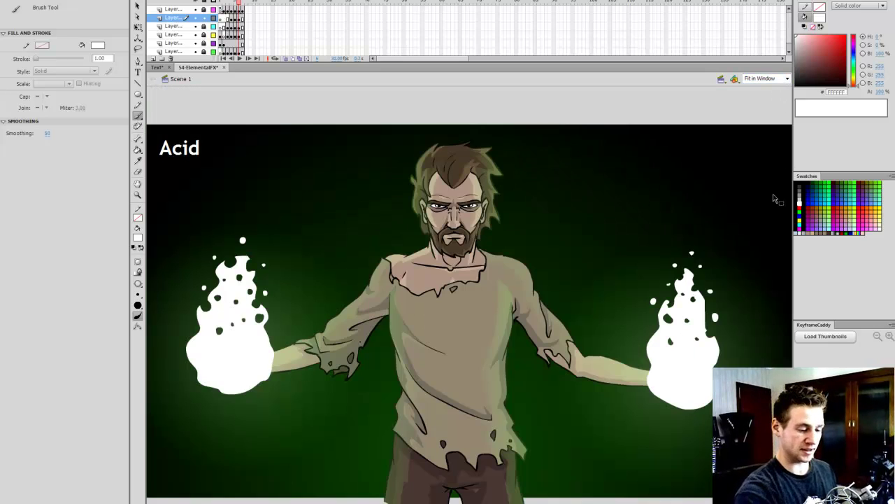
key(q)
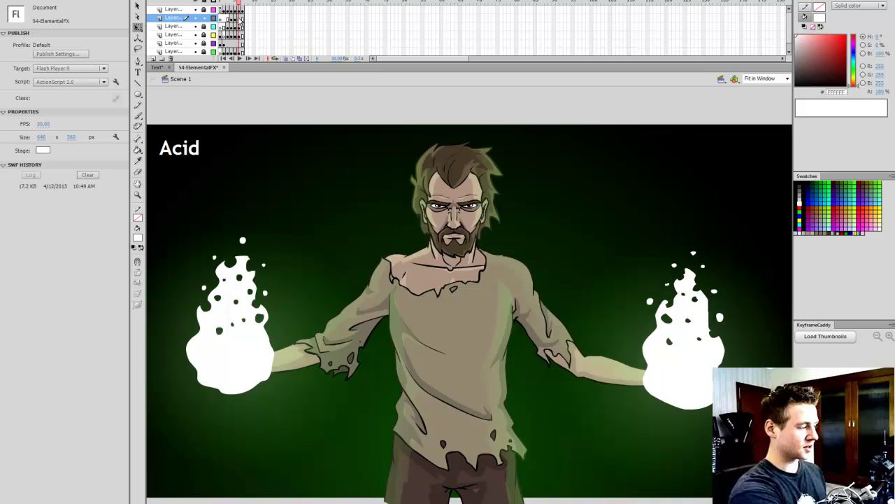
Convert the frame's two white hand shapes together into a movie clip symbol named Acid
click(239, 18)
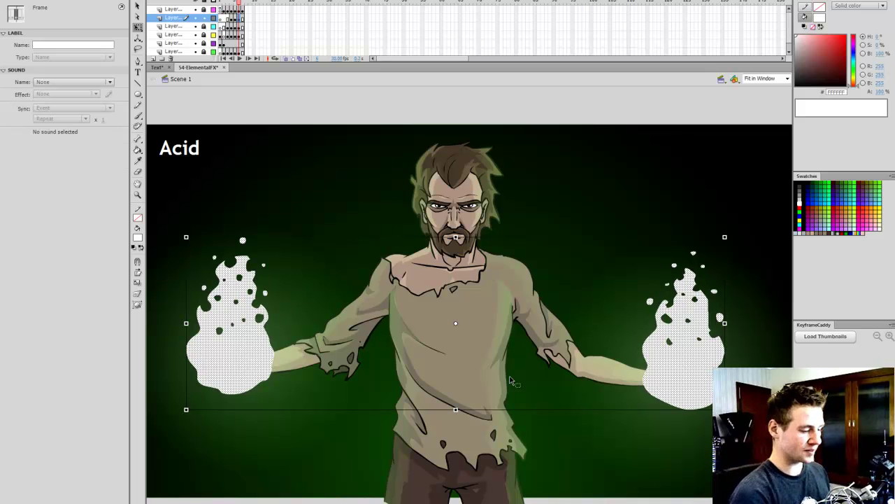
key(F8)
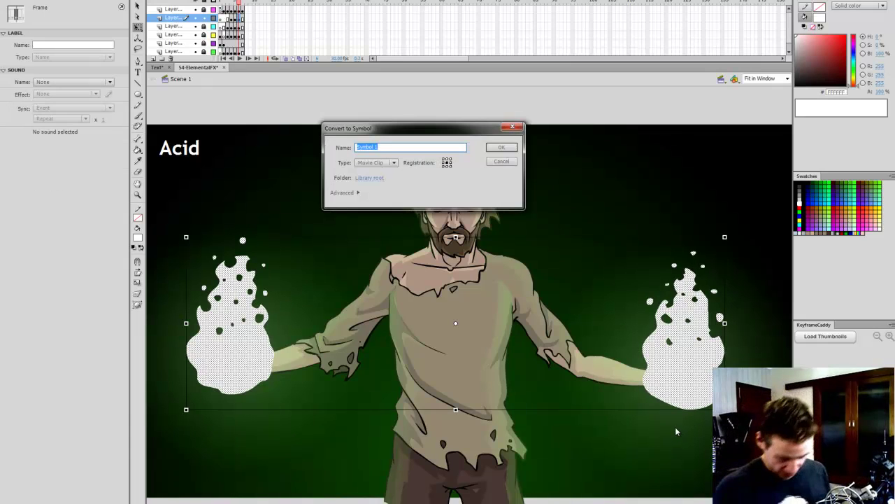
text(Acid)
key(Return)
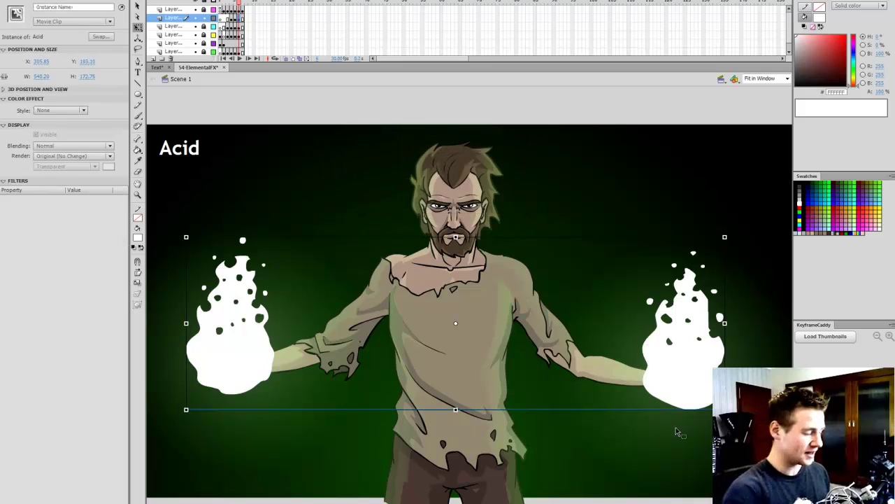
Add a Glow filter to the Acid symbol with colour 66FF00, a 24 px blur and High quality
click(5, 502)
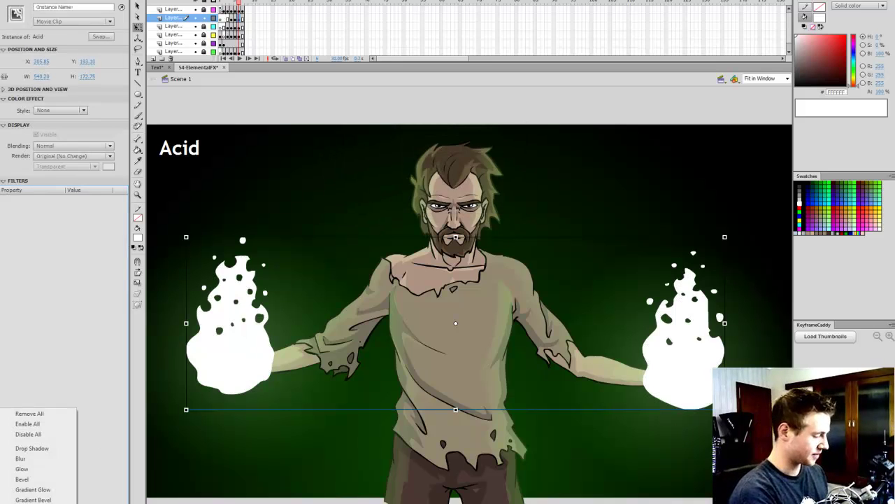
click(39, 470)
click(72, 242)
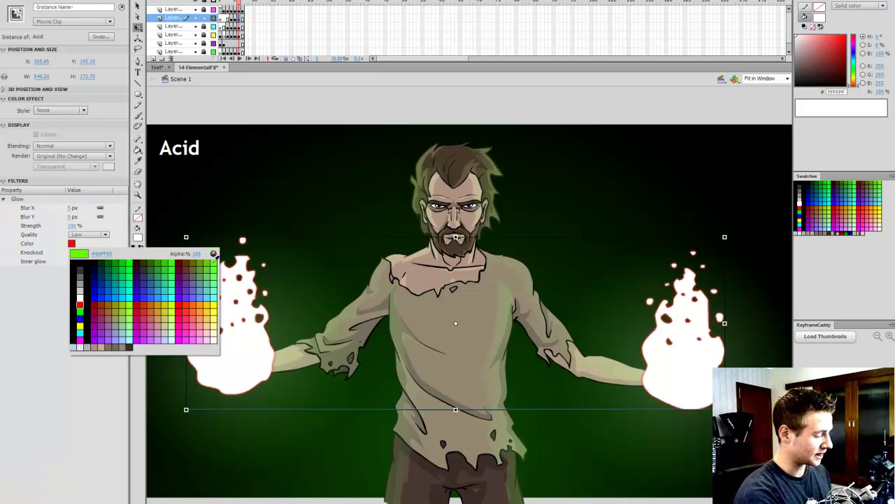
click(212, 262)
click(72, 208)
text(25)
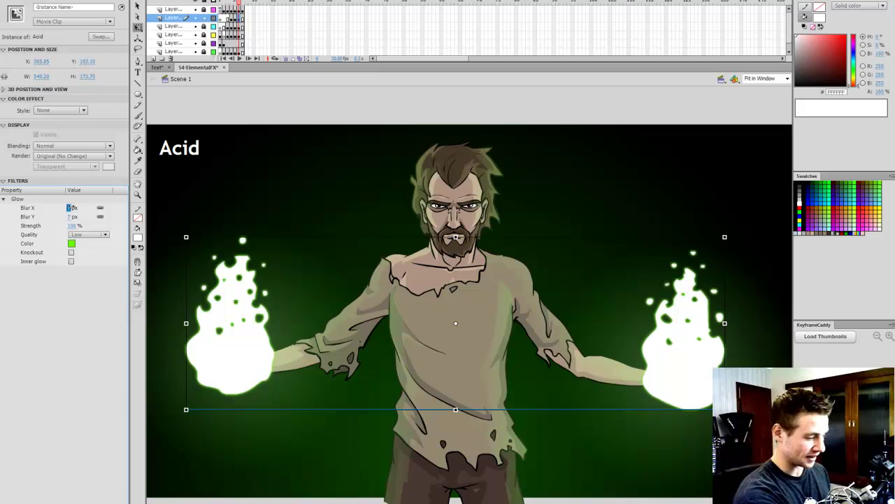
key(Return)
click(88, 234)
click(86, 261)
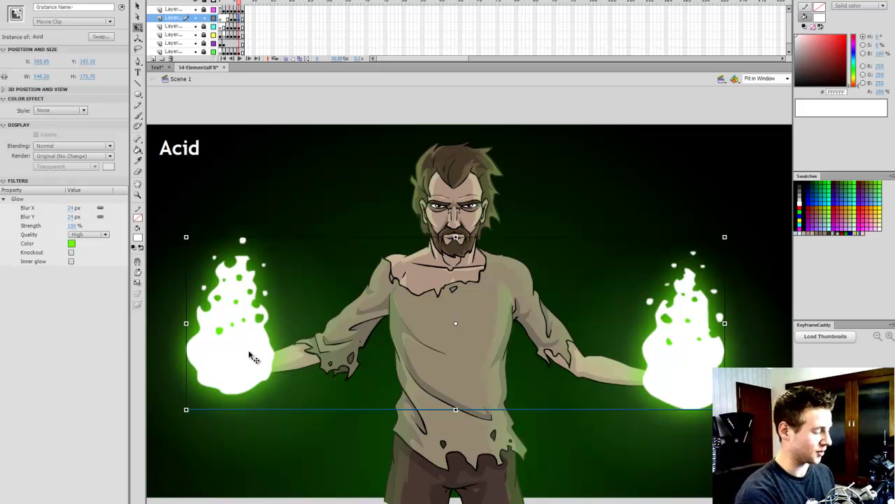
Try the Layer, Darken, Multiply, Lighten and Screen blending modes on the Acid symbol
click(102, 147)
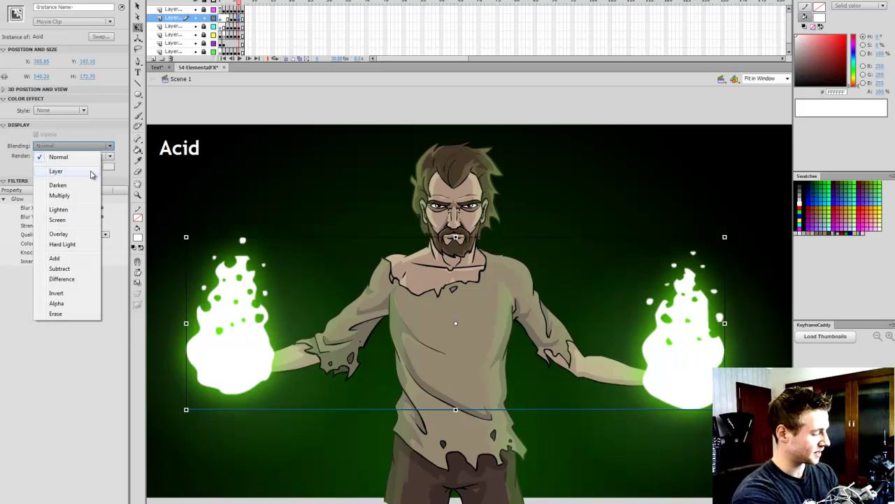
click(90, 172)
click(105, 147)
click(91, 184)
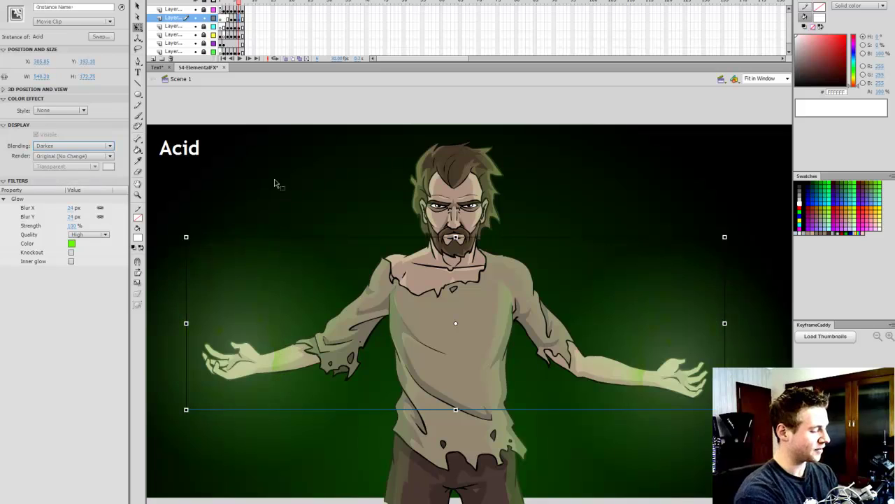
click(104, 146)
click(87, 194)
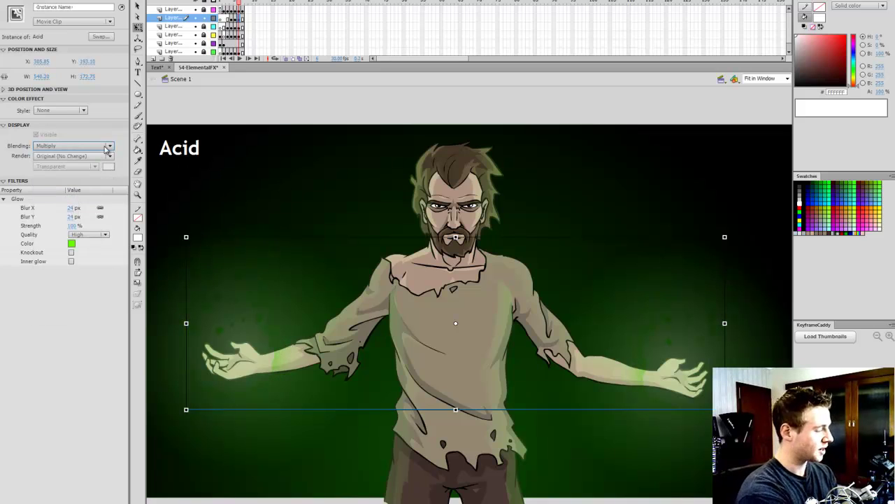
click(105, 146)
click(88, 207)
click(99, 146)
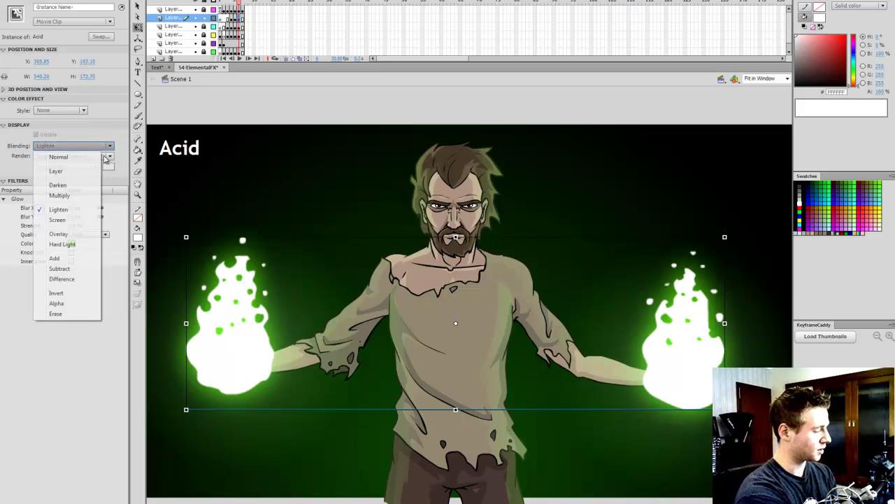
click(88, 219)
Set the Acid symbol's blending mode to Overlay and check the effect with the symbol deselected
click(108, 147)
click(77, 234)
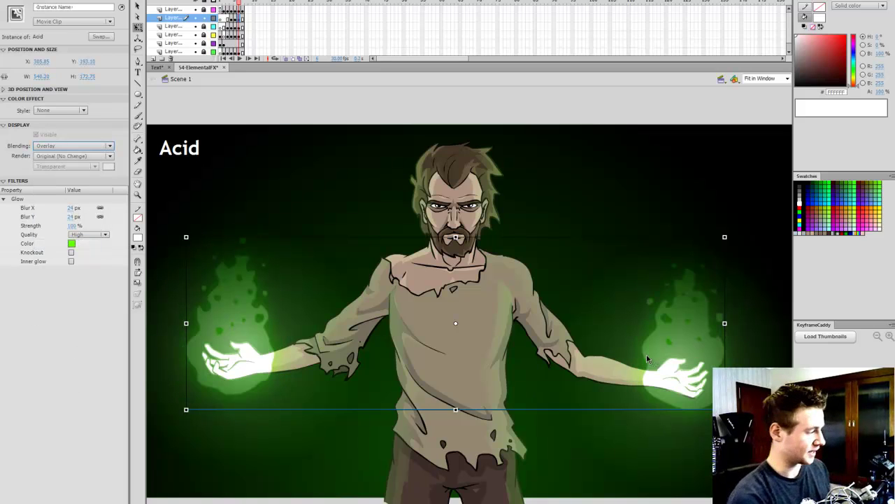
click(693, 110)
click(694, 388)
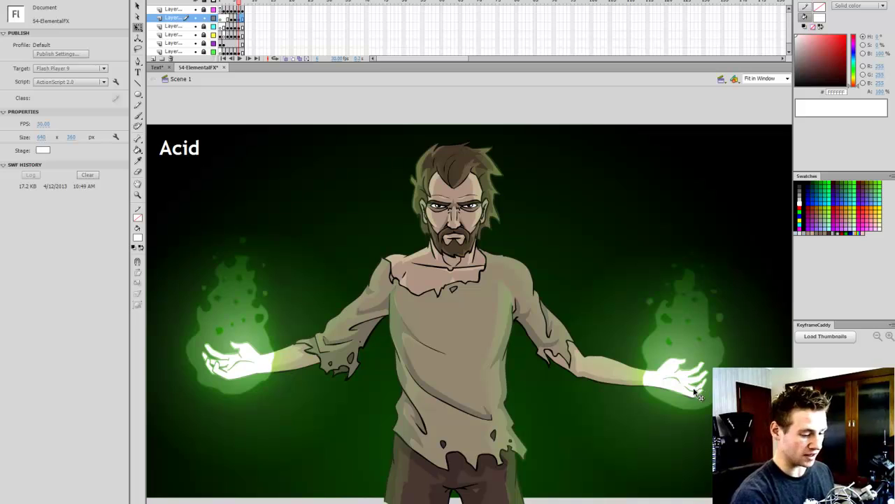
Apply an Alpha colour effect of 54% to the Acid symbol
click(61, 110)
click(52, 165)
drag(87, 125, 61, 126)
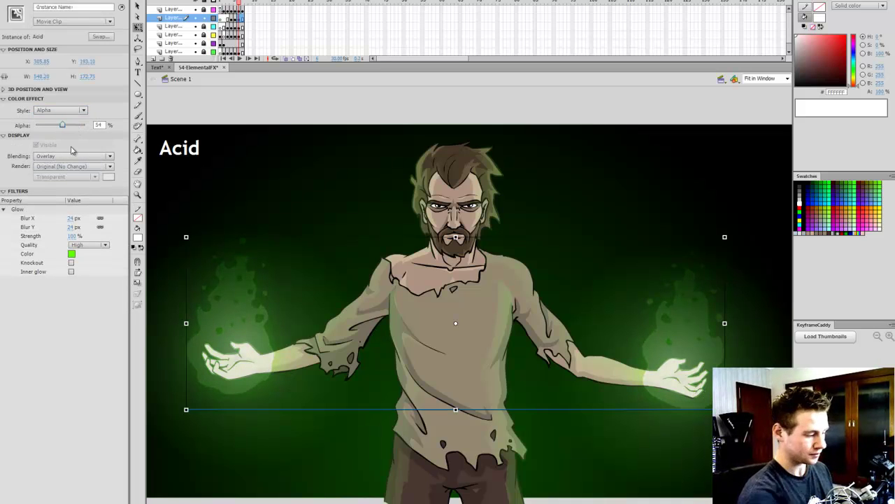
Paste a second copy of the Acid symbol and align it exactly over the original around the hands
click(480, 107)
click(261, 382)
key(ctrl+v)
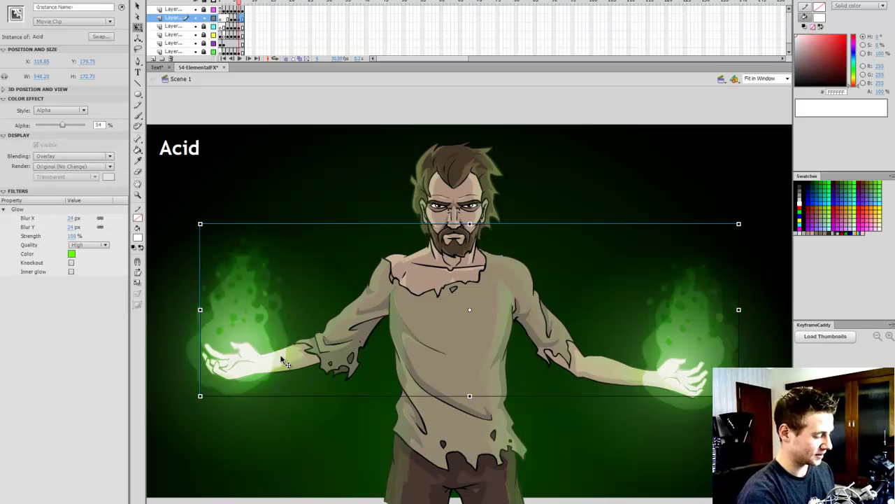
drag(275, 344, 263, 357)
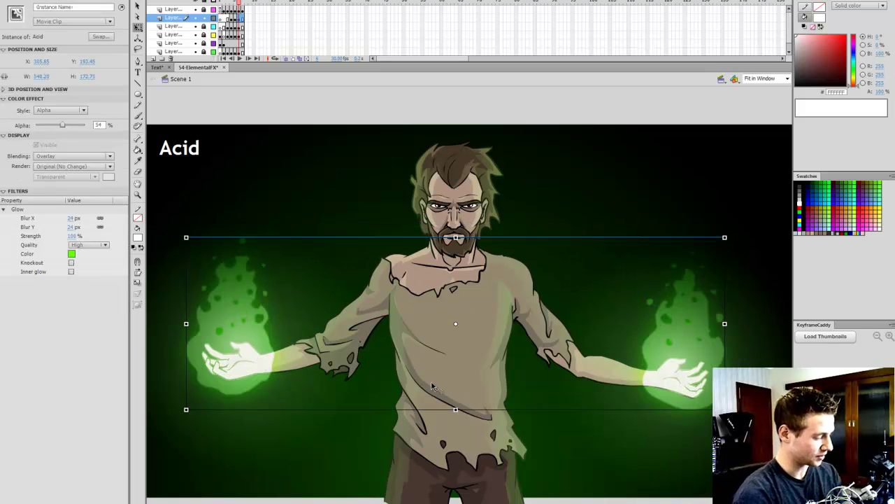
Try the Normal blending mode on the Acid copy and switch it back to Overlay
click(84, 156)
click(83, 166)
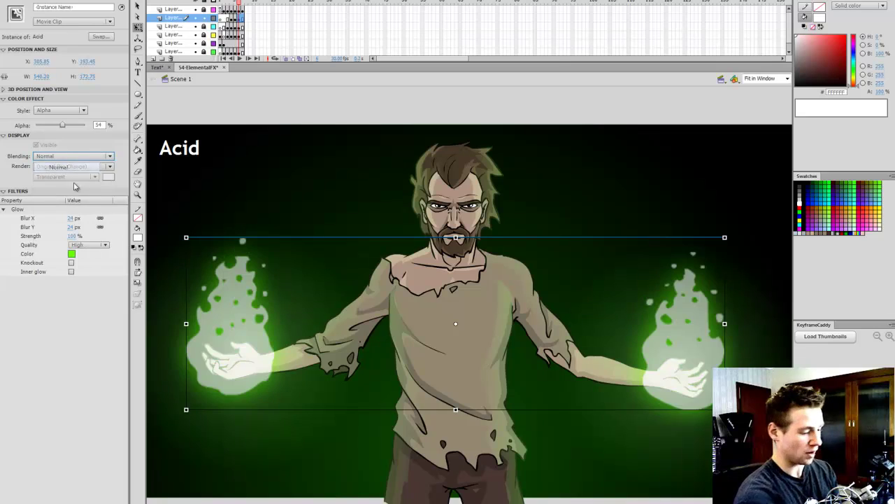
click(73, 156)
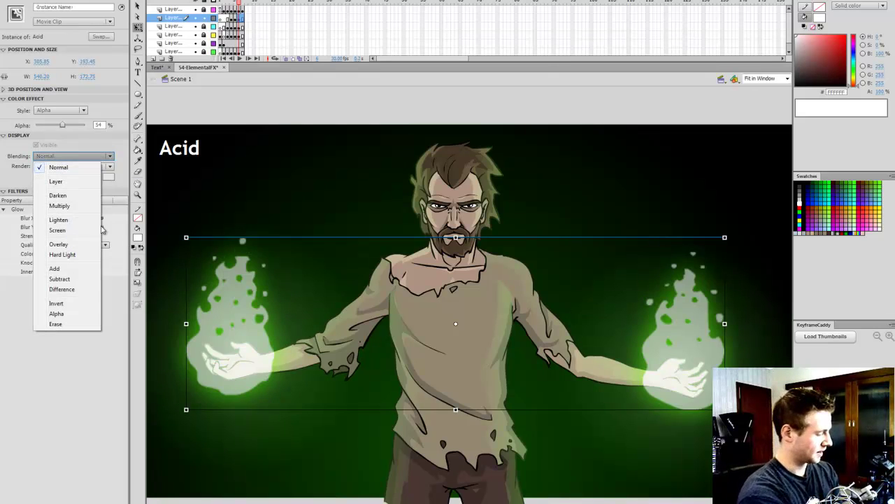
click(63, 244)
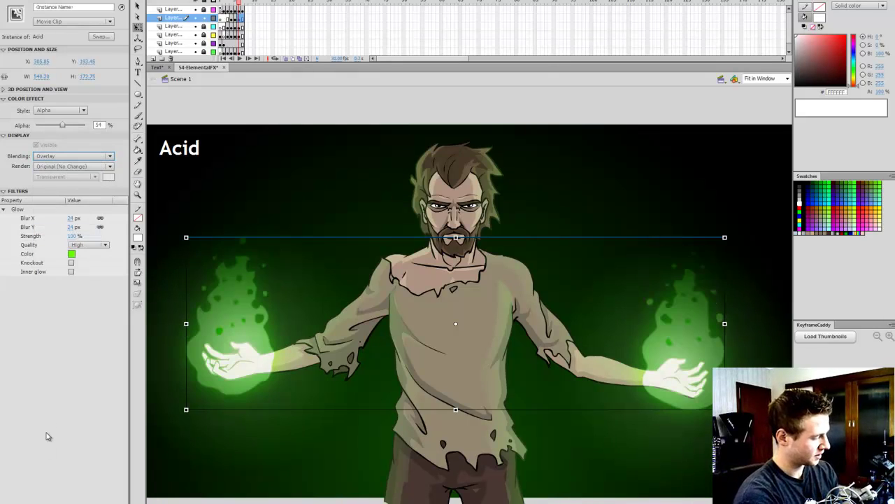
Compare the blending modes beyond Overlay, set the Acid copy to Add and lower its alpha to 22%
key(Down)
key(Down)
key(Down)
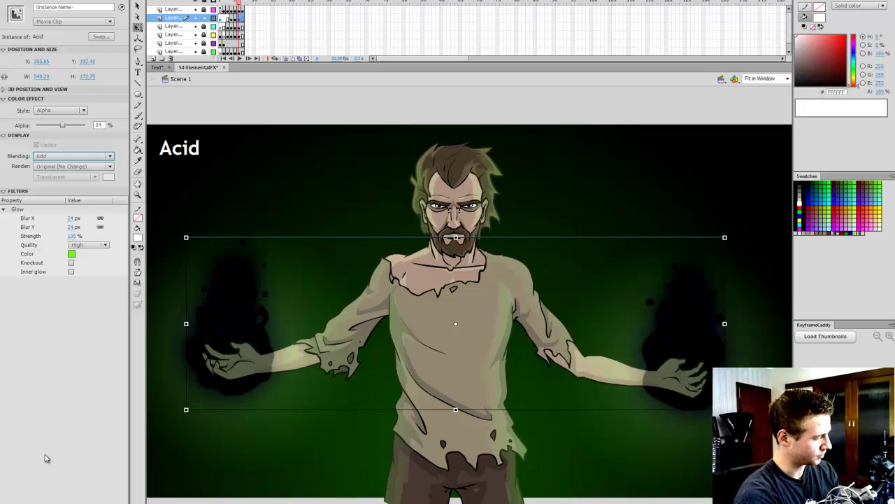
key(Down)
key(Up)
key(Down)
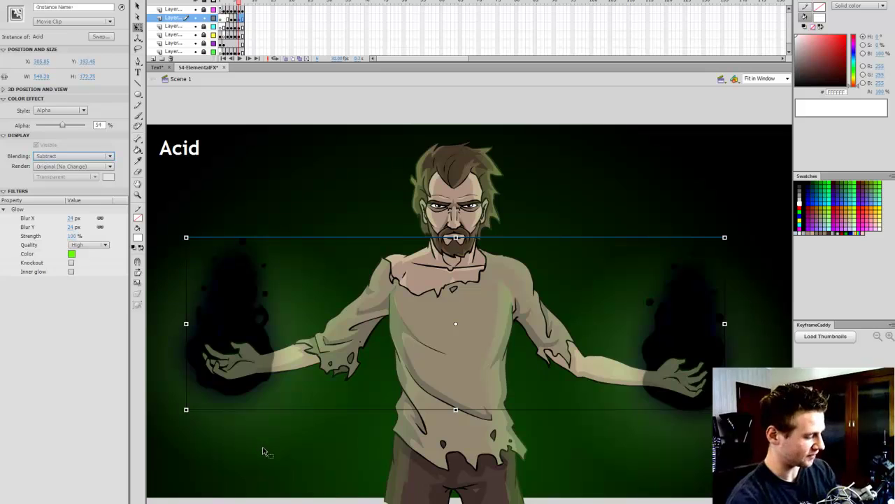
key(Up)
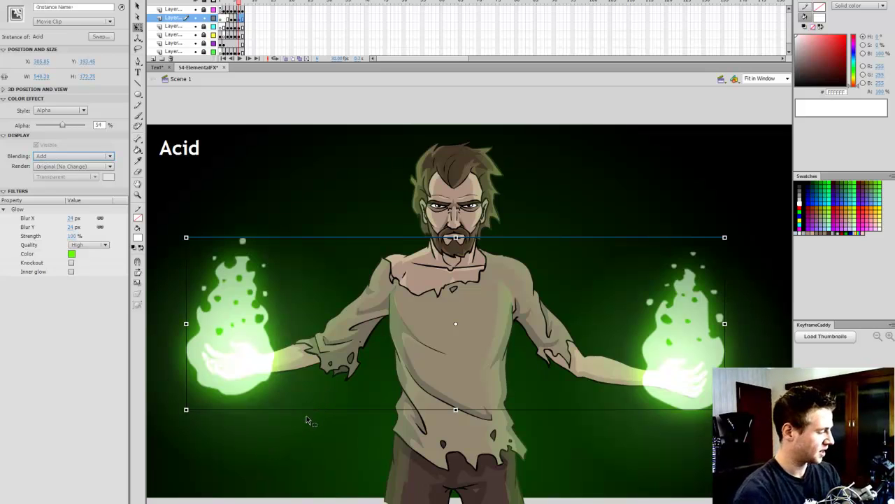
drag(71, 128, 46, 140)
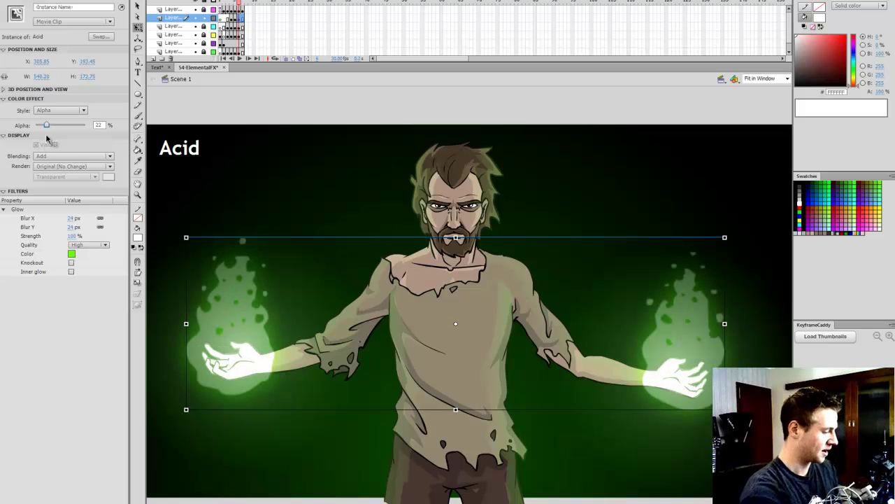
Add a Blur filter of 5 px at Low quality to both overlapping Acid symbols and deselect them
shift+click(227, 291)
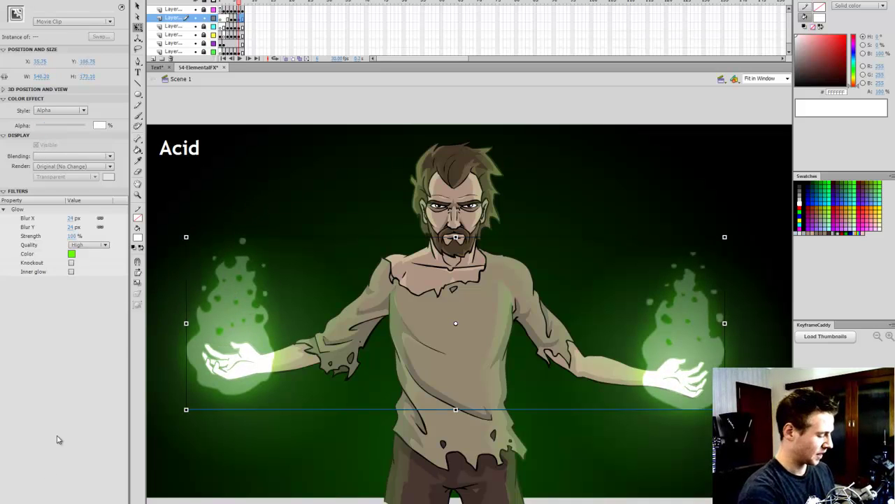
click(25, 497)
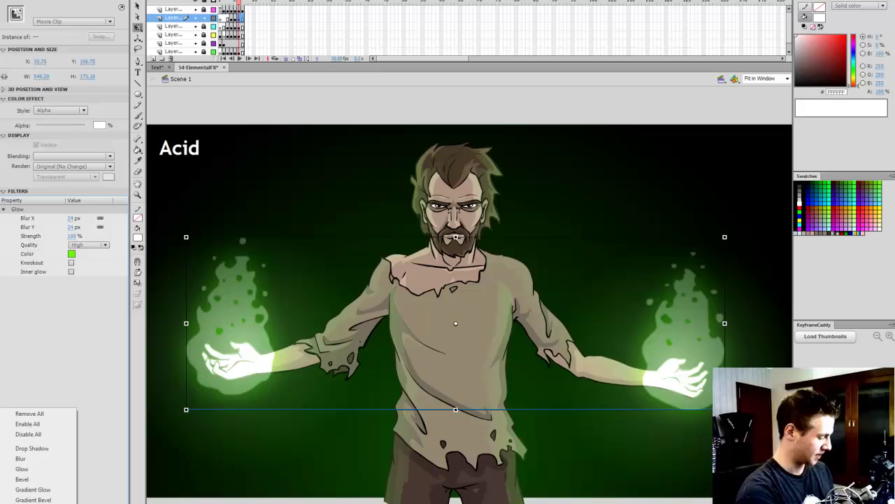
click(21, 459)
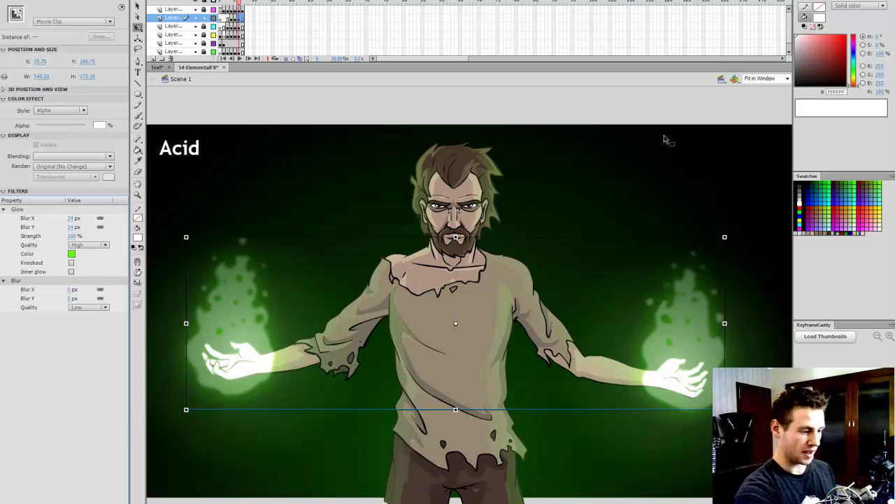
click(711, 110)
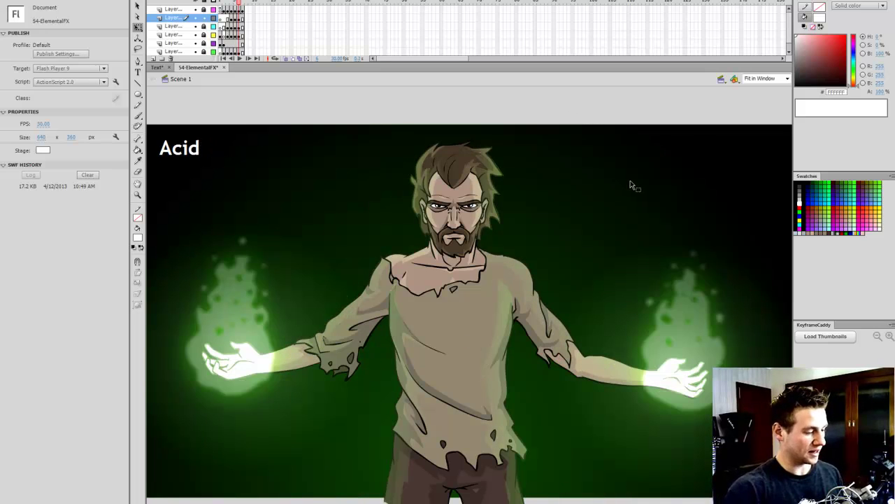
Save the document and delete the acid effect from the Magic frame
click(244, 20)
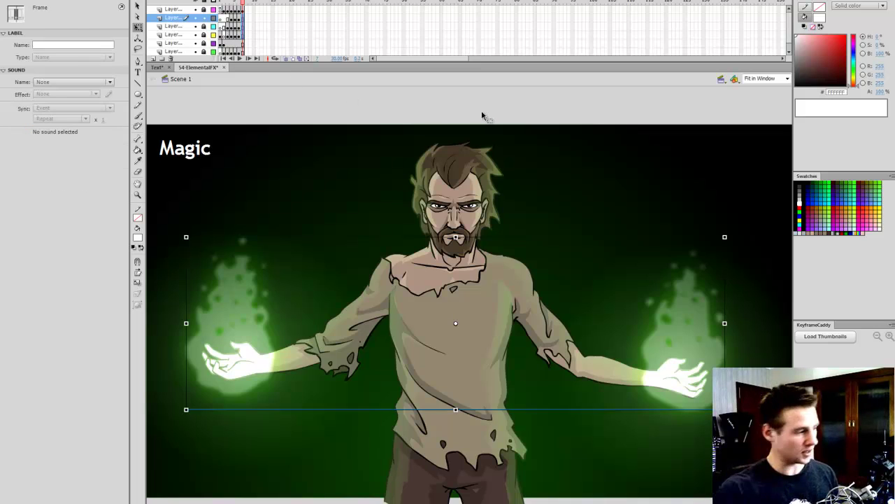
click(500, 106)
key(ctrl+s)
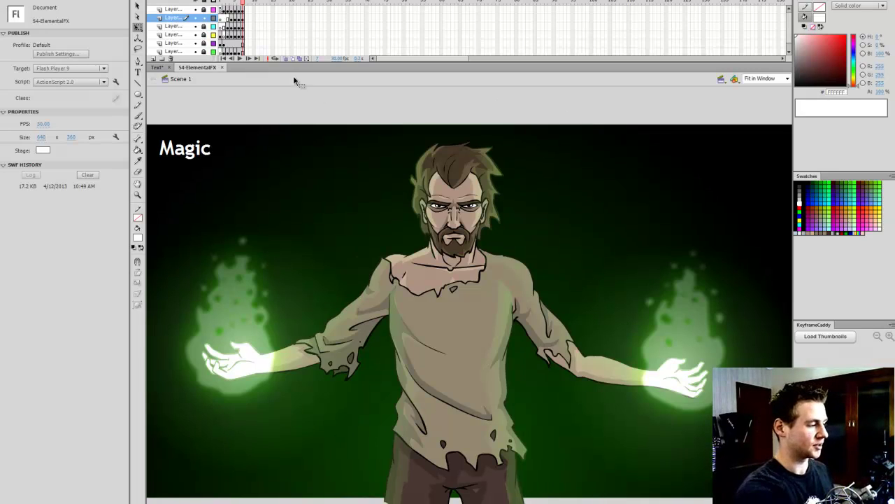
click(251, 37)
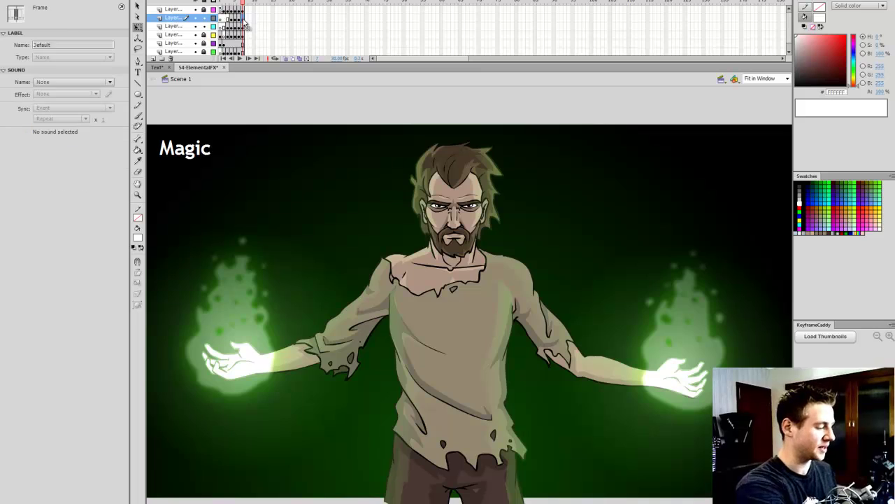
key(Delete)
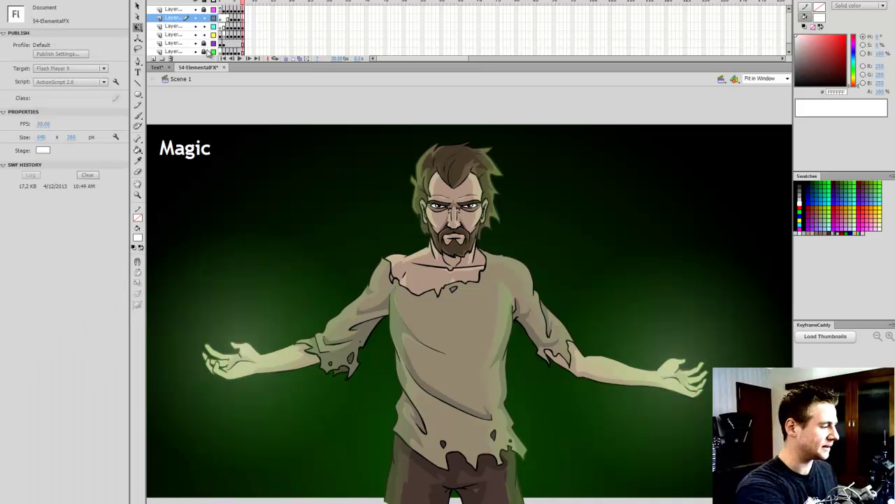
Recolour the green stop of the Magic frame's radial background gradient to dark purple 340043
click(245, 52)
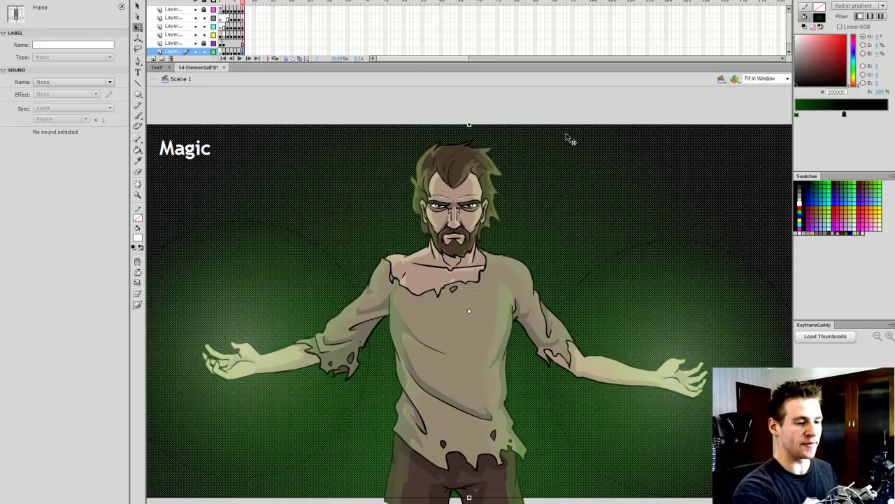
click(797, 115)
click(855, 46)
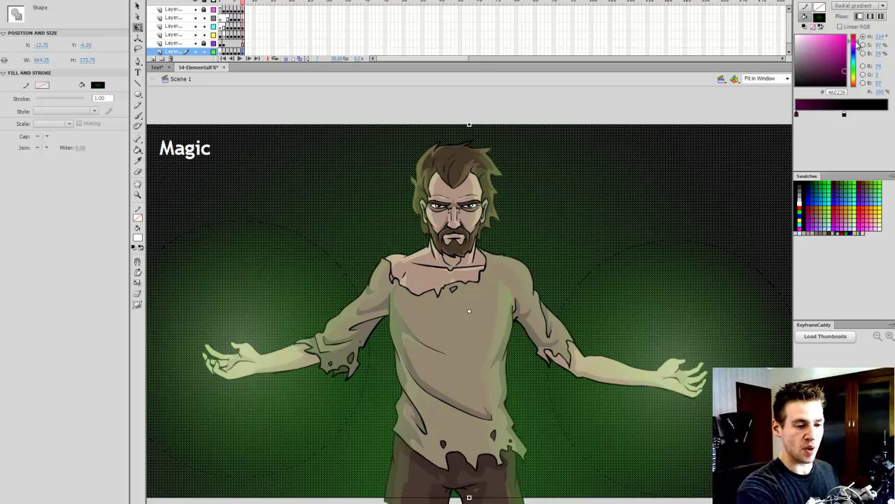
click(693, 101)
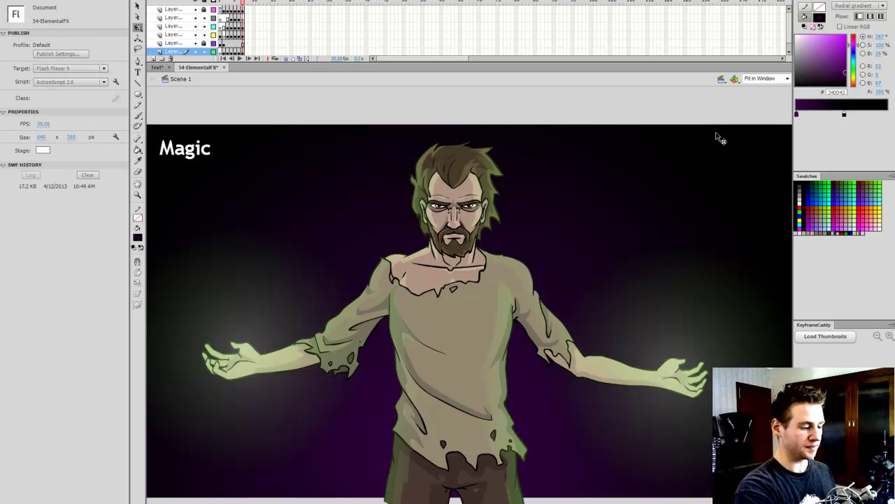
Recolour the character's green rim-light gradient to purple, with a light purple transparent stop and 9B19FF as the outer stop
click(242, 34)
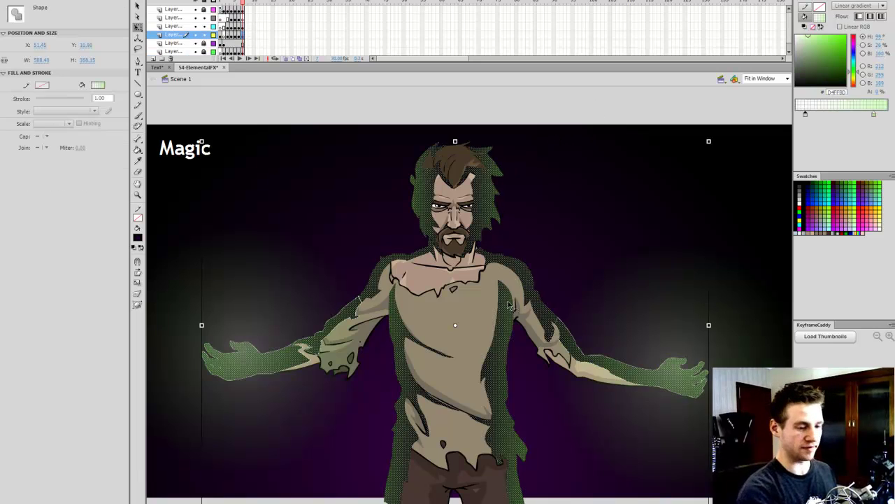
click(804, 115)
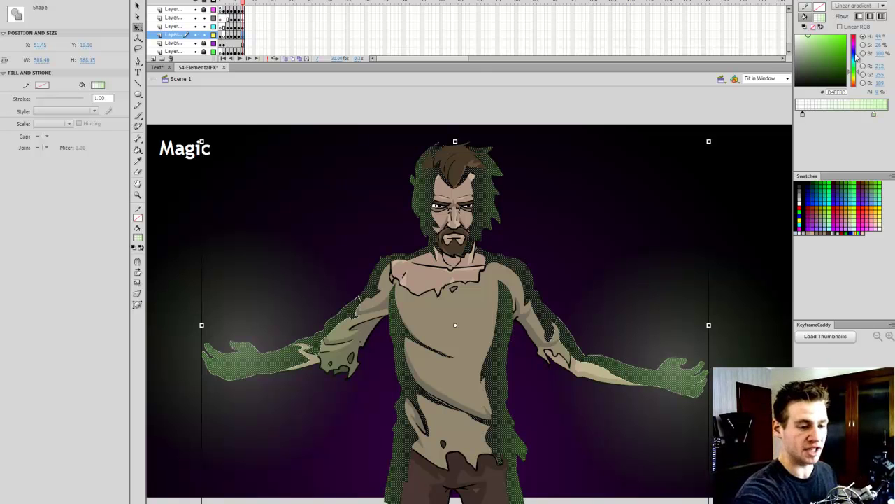
drag(857, 59, 815, 33)
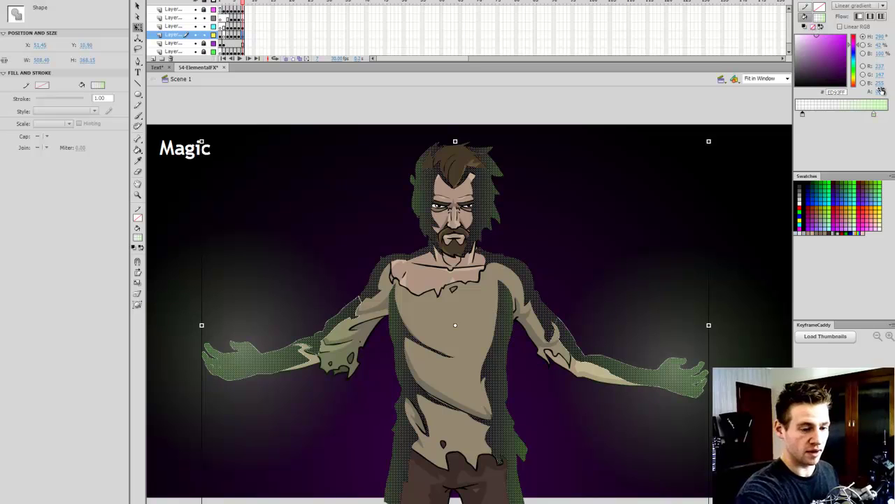
drag(873, 115, 880, 114)
drag(856, 52, 858, 43)
click(843, 36)
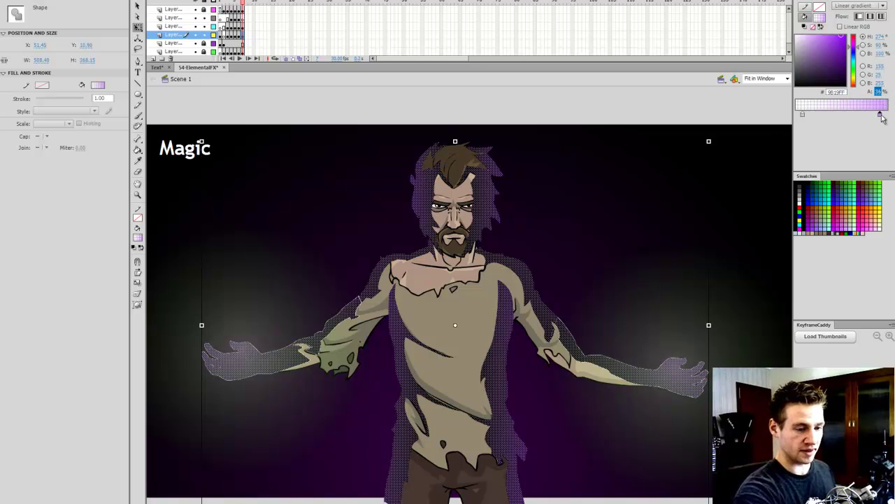
drag(880, 116, 871, 116)
click(706, 112)
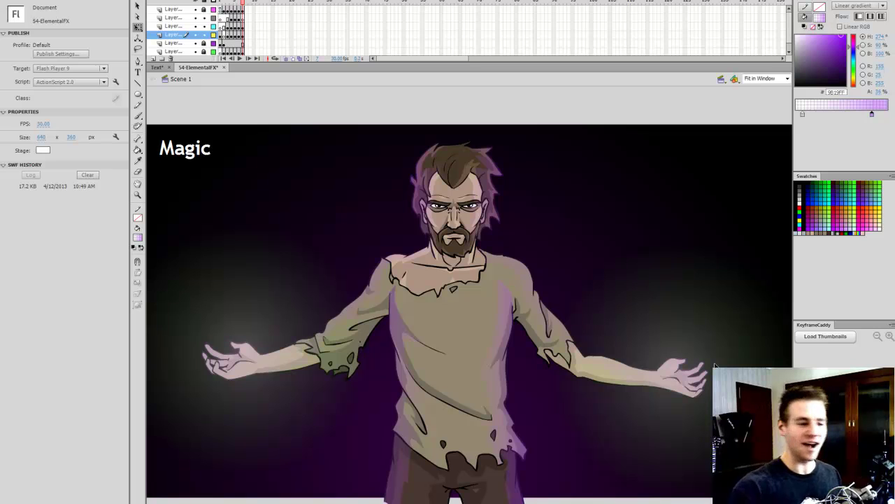
key(Return)
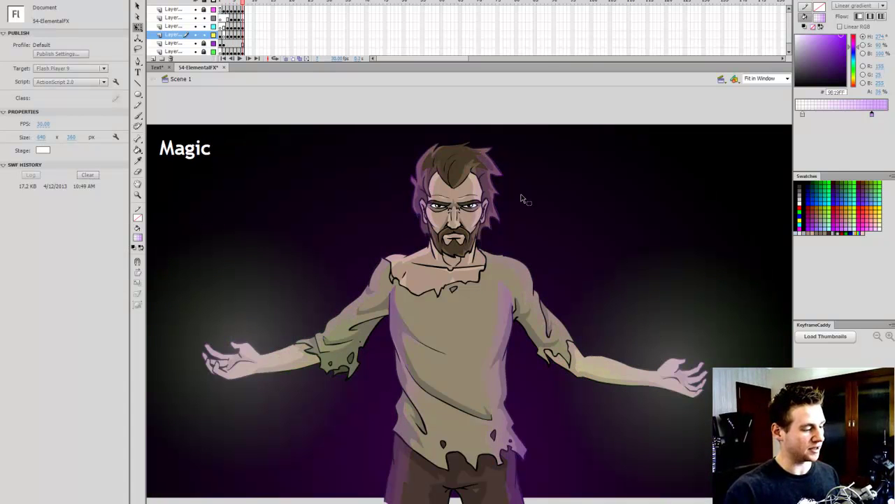
Recolour the radial glows around both hands with a light purple centre at 50% alpha and a transparent 21008E edge
click(246, 28)
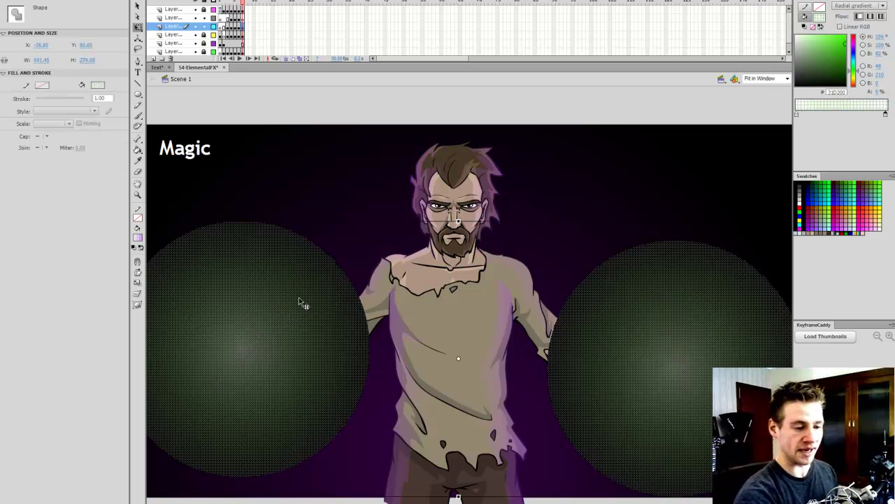
click(853, 44)
mouse_move(818, 39)
mouse_down()
mouse_move(819, 30)
mouse_move(803, 31)
mouse_up()
click(879, 92)
text(50)
key(Return)
click(886, 114)
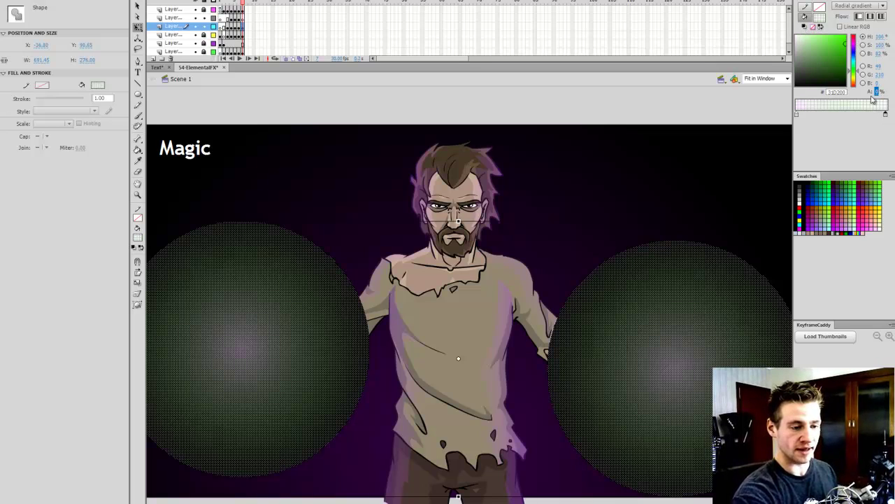
drag(854, 51, 853, 57)
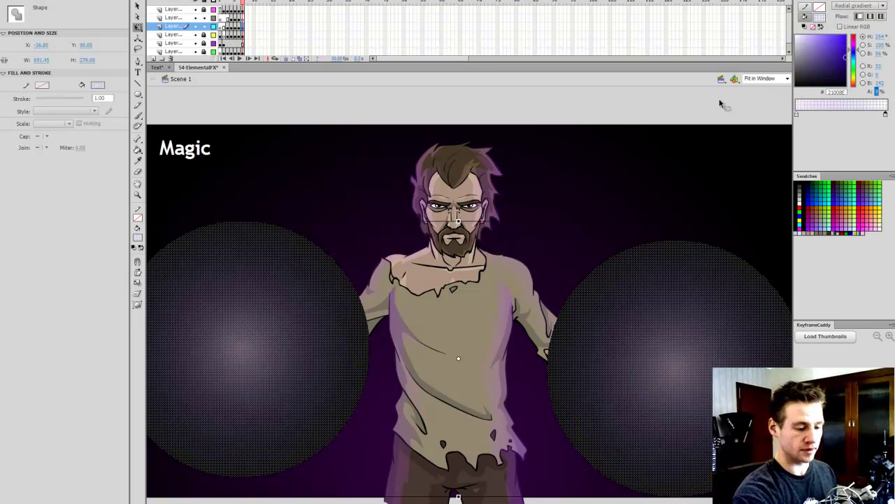
click(721, 104)
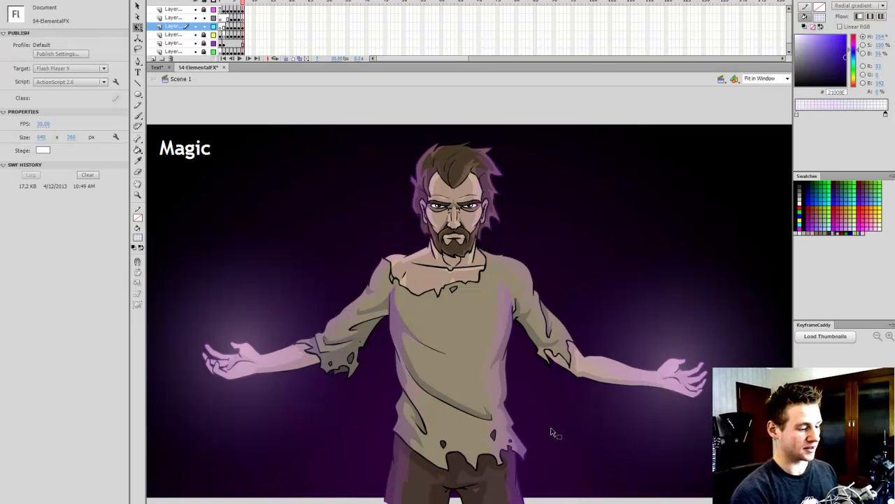
Make the effect layer's Magic frame active and save the document
click(243, 19)
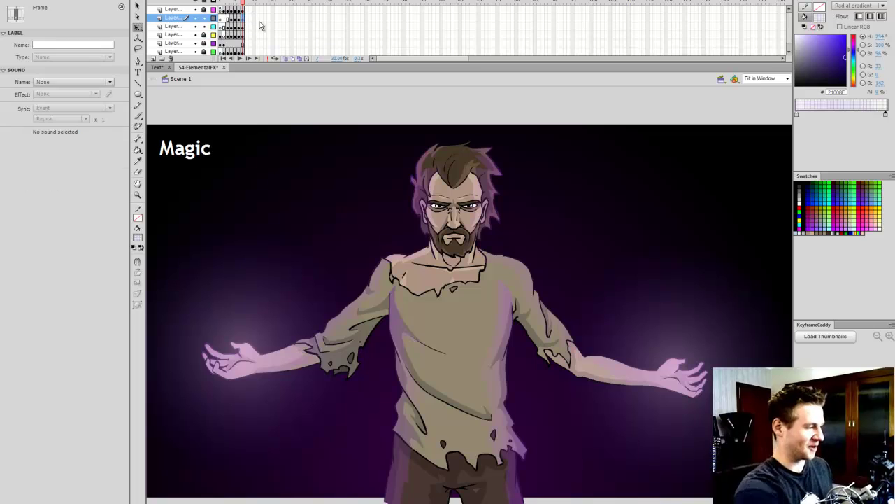
click(392, 108)
key(ctrl+Return)
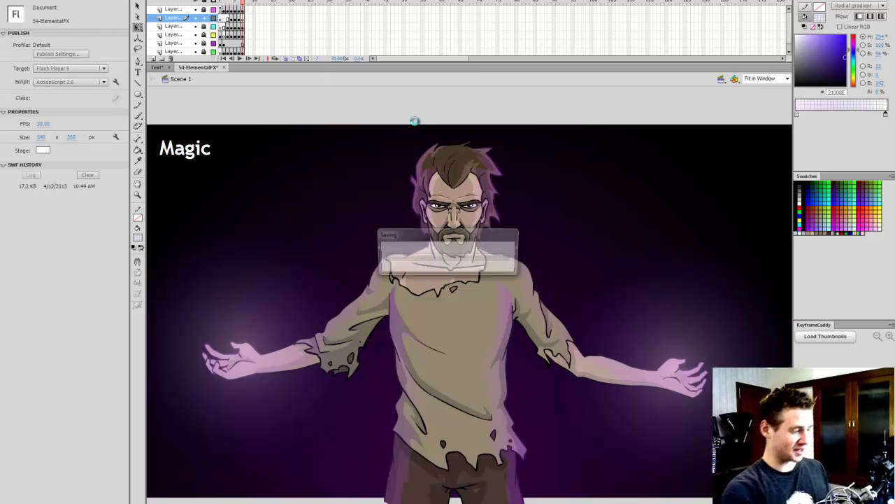
Brush a closed wavy white (FFFFFF) outline around the character's right hand on the effect layer and fill it with white
key(z)
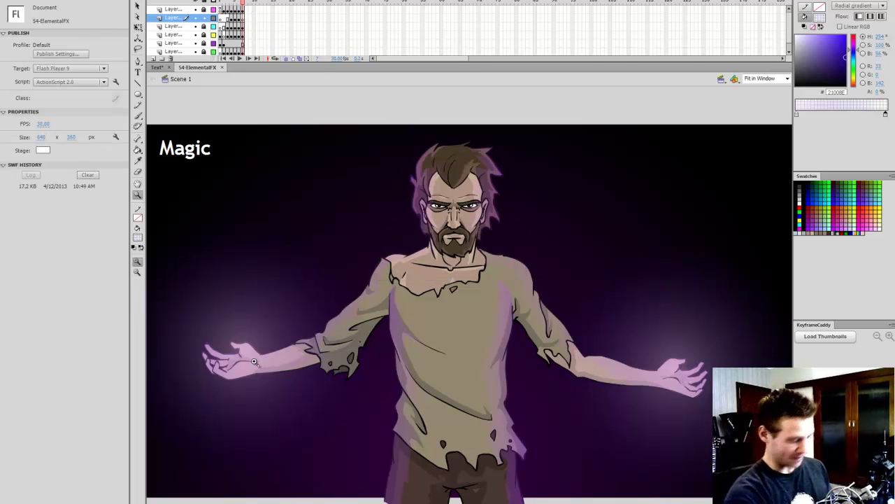
click(255, 360)
key(b)
drag(766, 312, 716, 312)
click(801, 203)
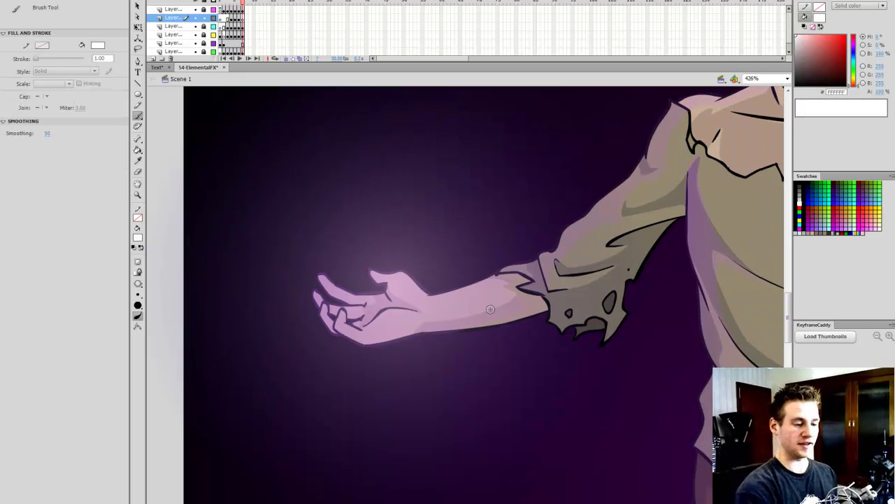
mouse_move(493, 256)
mouse_down()
mouse_move(414, 223)
mouse_move(287, 213)
mouse_move(288, 261)
mouse_move(260, 328)
mouse_move(307, 398)
mouse_move(405, 424)
mouse_move(538, 336)
mouse_move(493, 257)
mouse_up()
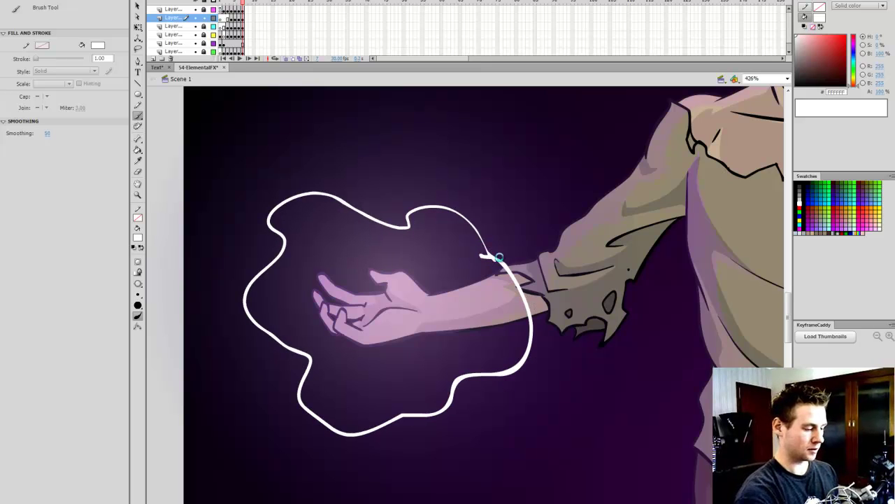
key(k)
click(483, 336)
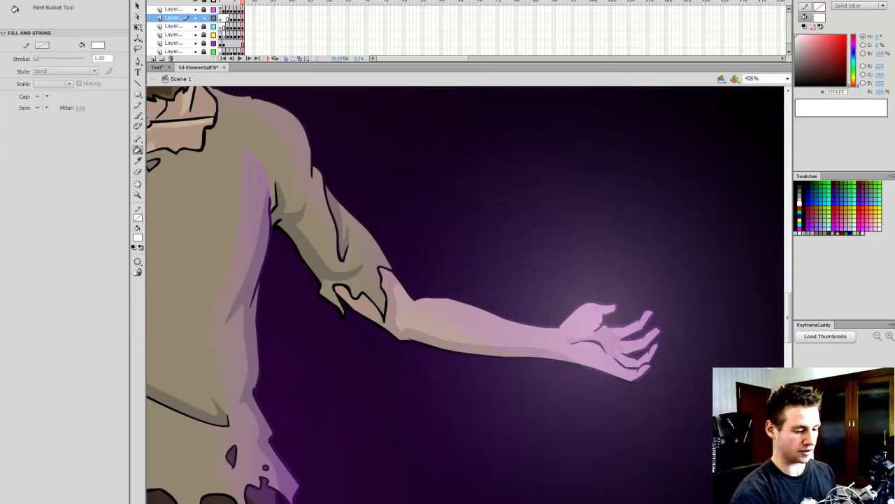
Brush a matching wavy white outline around the character's left hand, fill it with white and fit the stage in the window
key(b)
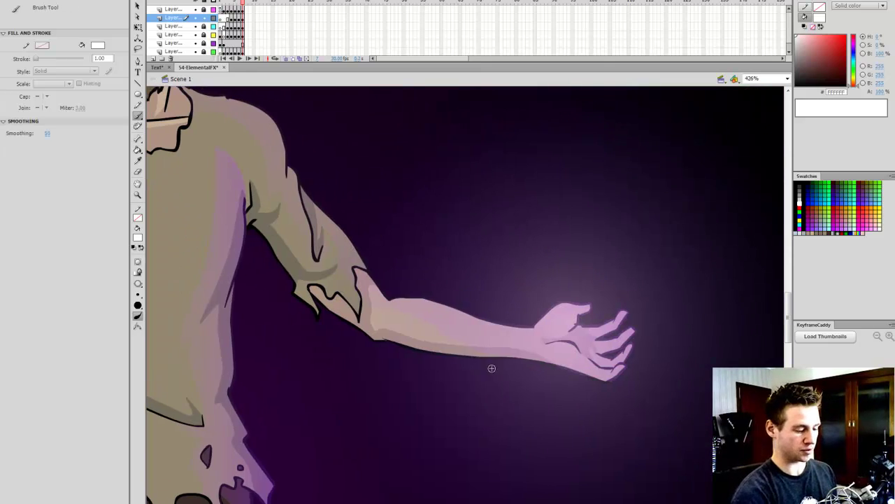
mouse_move(487, 399)
mouse_down()
mouse_move(429, 334)
mouse_move(462, 263)
mouse_move(654, 241)
mouse_move(710, 323)
mouse_move(631, 449)
mouse_move(571, 425)
mouse_move(490, 402)
mouse_up()
key(k)
click(534, 384)
click(776, 79)
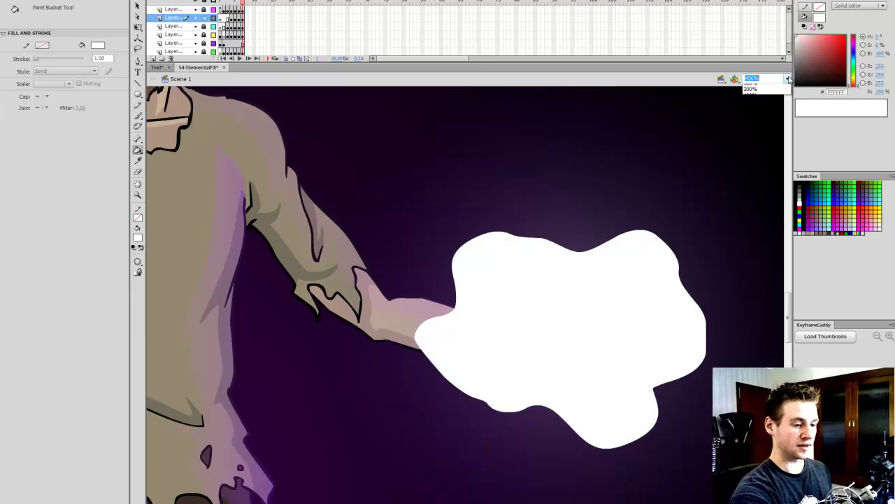
click(763, 88)
Convert both white hand blobs together into one Movie Clip symbol named Macig
key(q)
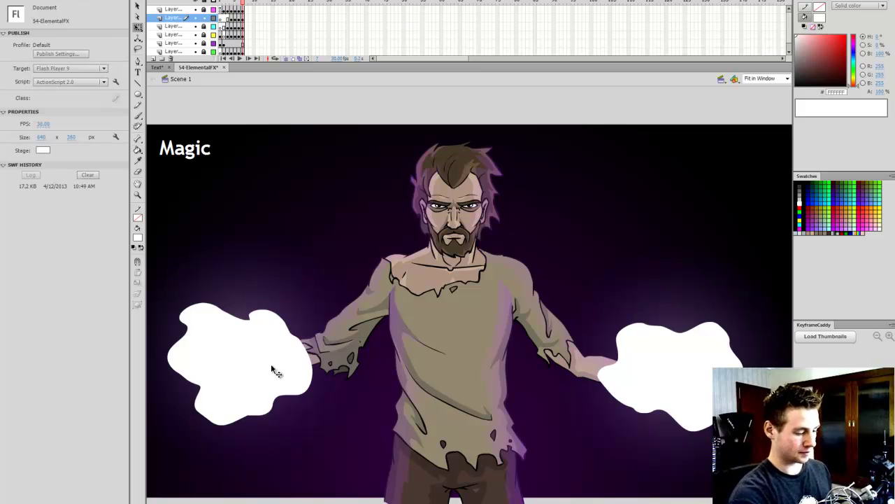
click(276, 365)
shift+click(685, 367)
key(F8)
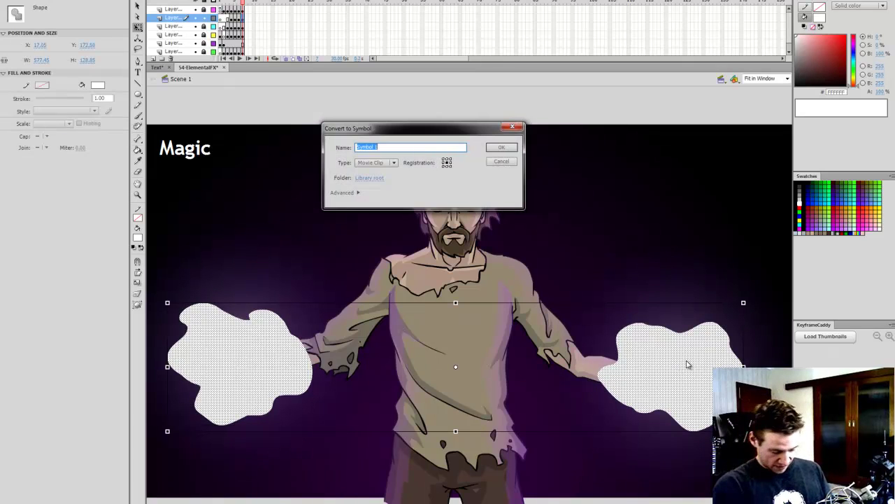
text(Magic)
key(Return)
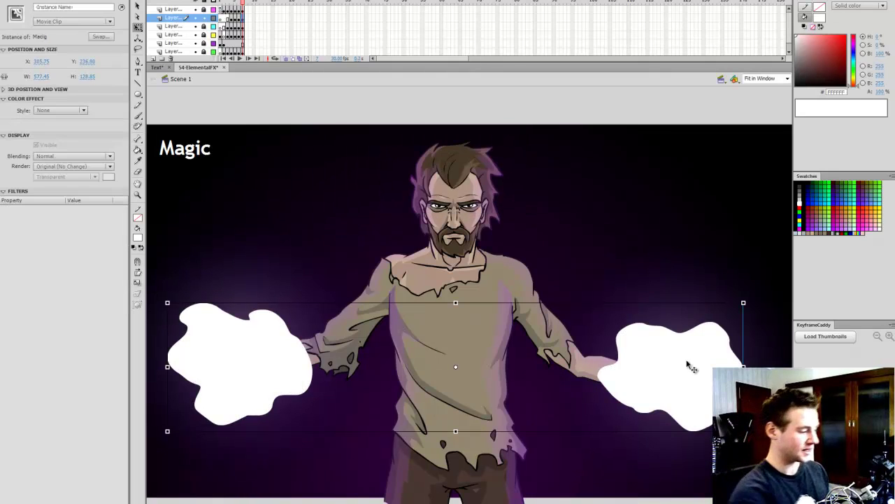
Add a Glow filter to the blob symbol with a pink colour, 31 px blur and High quality
click(8, 498)
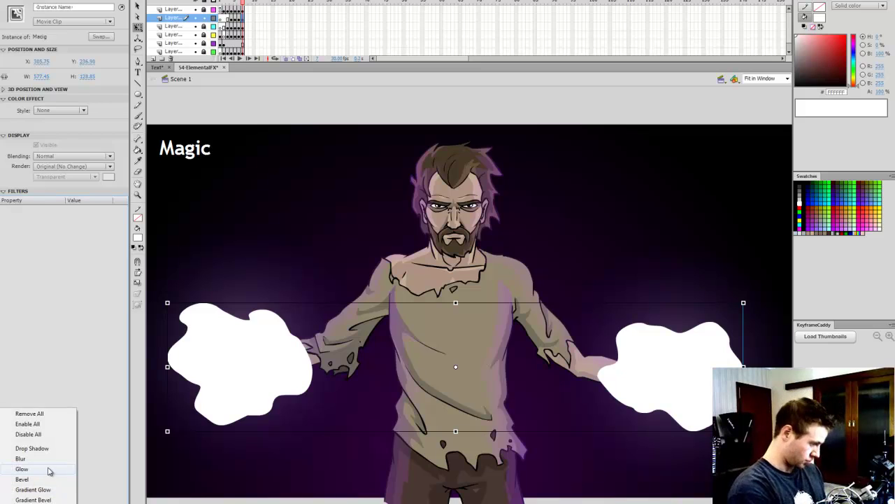
click(21, 471)
click(71, 253)
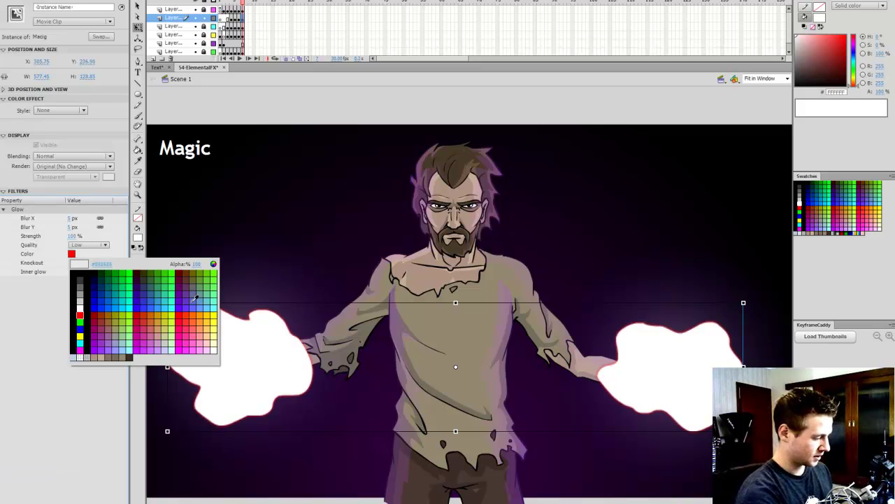
click(196, 342)
drag(69, 218, 97, 246)
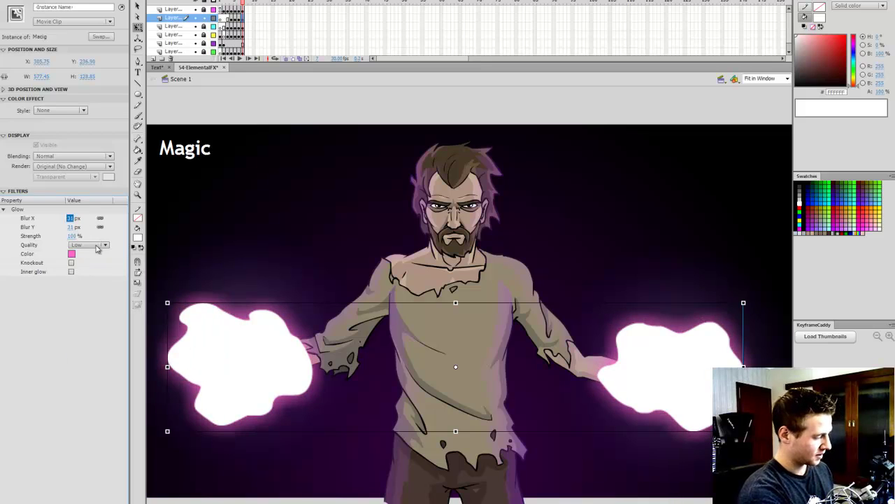
click(98, 246)
click(78, 274)
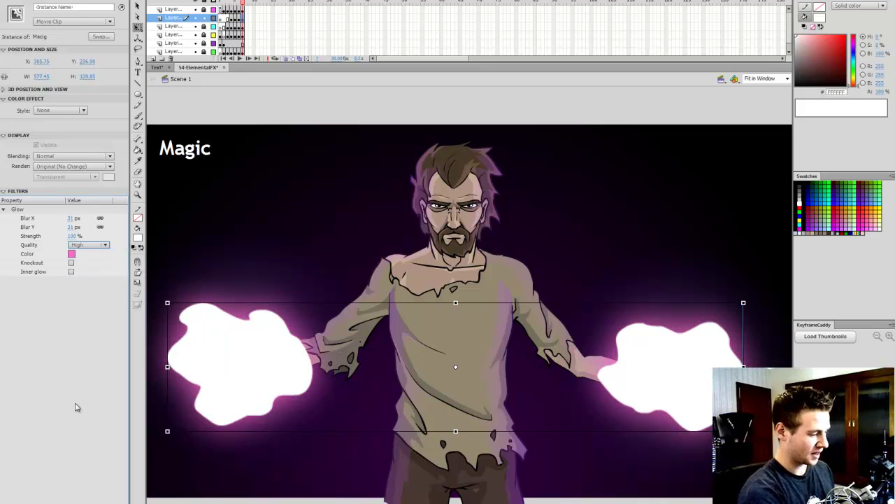
Add a Blur filter to the blob symbol with High quality and a 16 px blur in X and Y
click(9, 498)
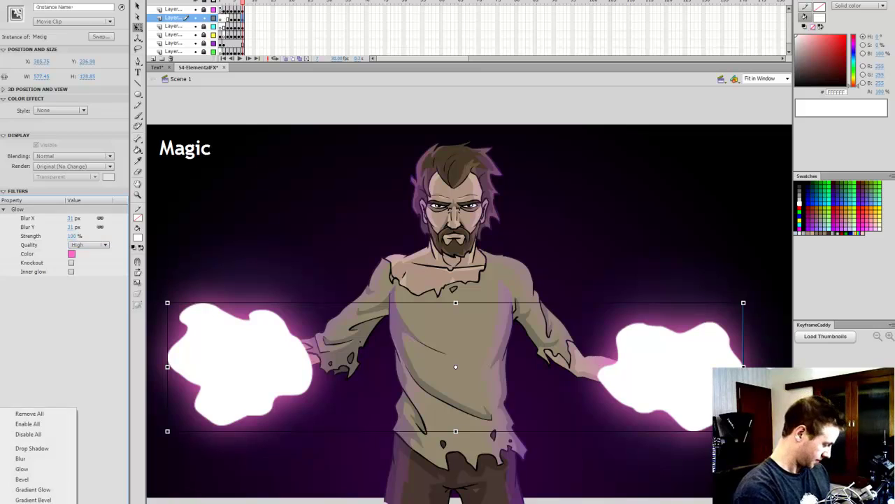
click(42, 462)
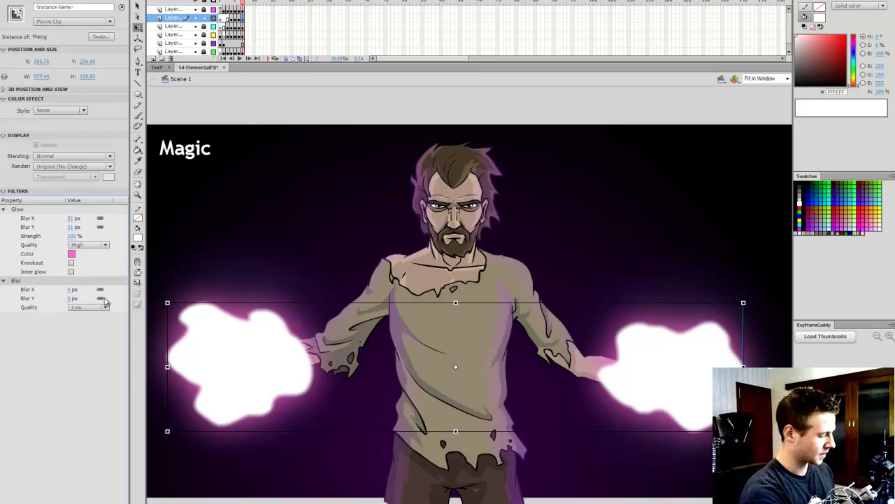
click(105, 306)
click(102, 337)
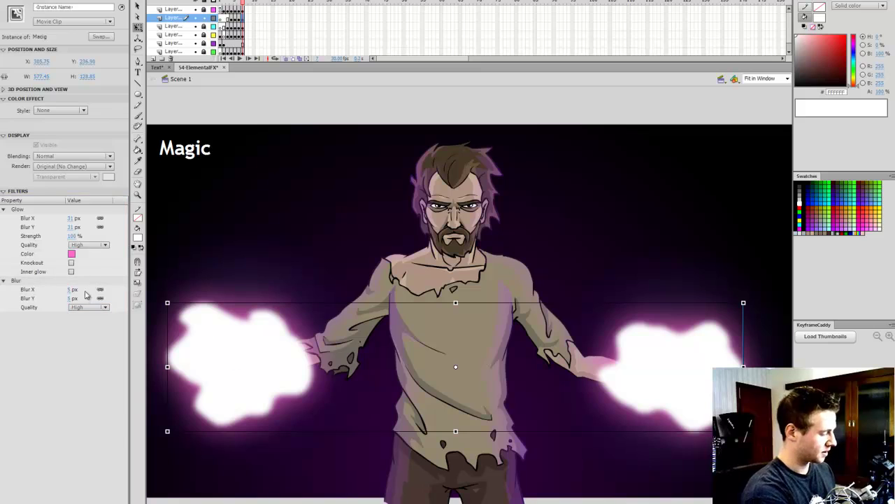
drag(71, 290, 81, 288)
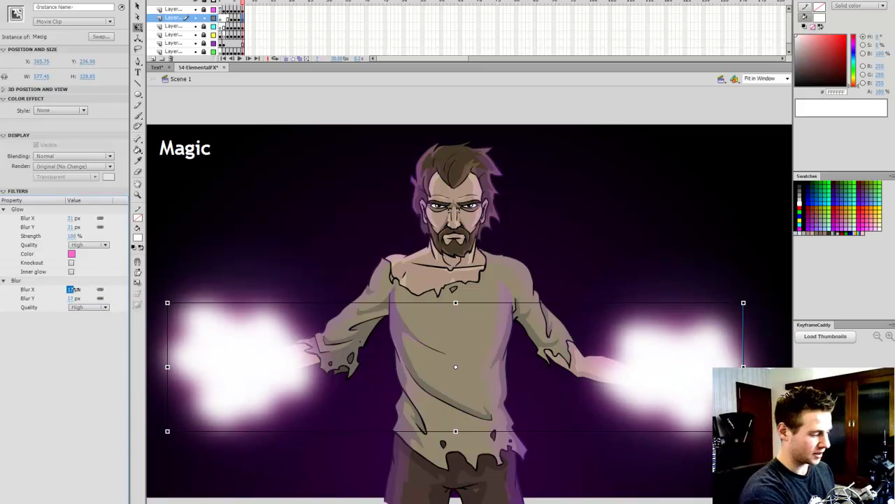
Set the blob symbol's blending mode to Overlay
click(83, 157)
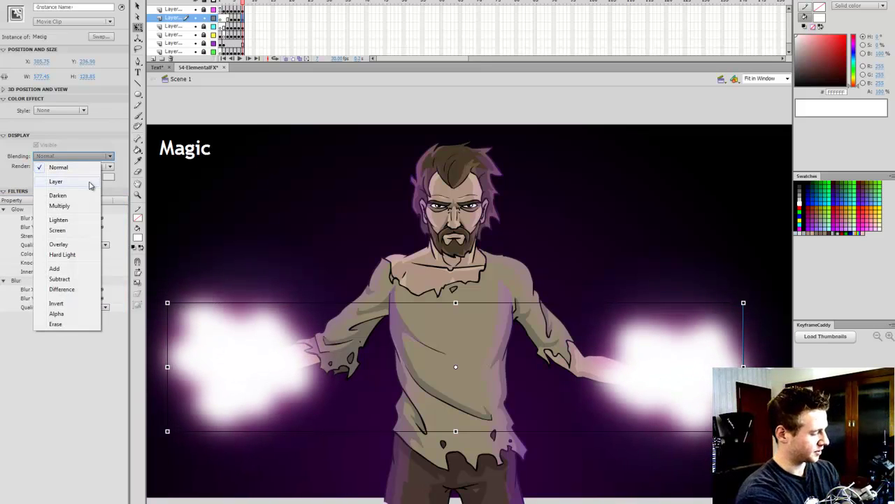
click(84, 205)
key(Down)
key(Down)
key(Down)
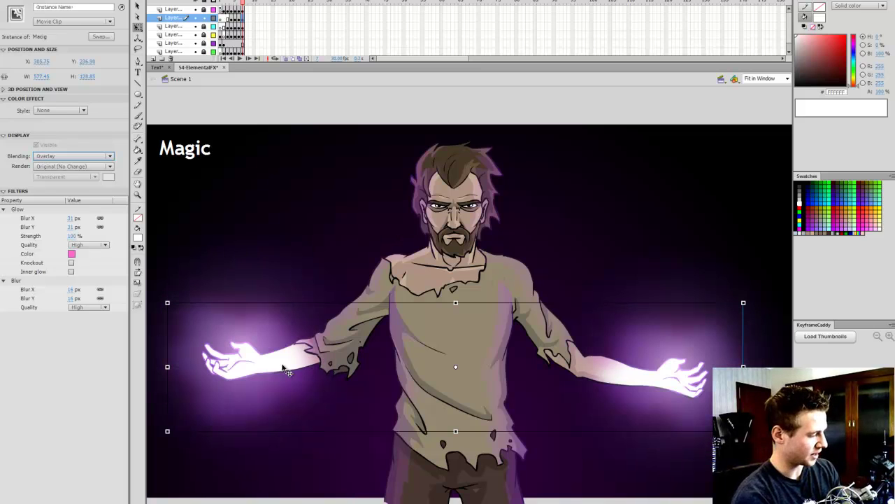
Apply an Alpha colour effect to the blob symbol, adjust its amount and deselect the symbol
click(61, 110)
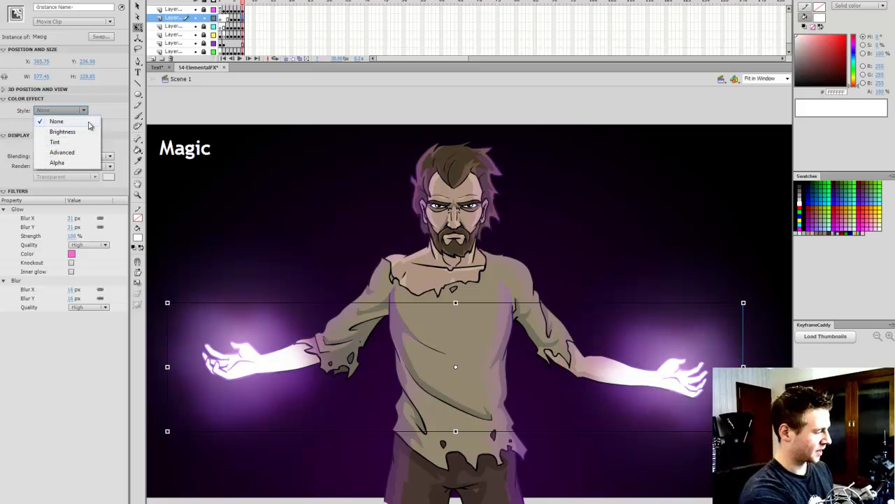
click(56, 161)
mouse_move(83, 126)
mouse_down()
mouse_move(58, 125)
mouse_move(97, 130)
mouse_up()
click(641, 115)
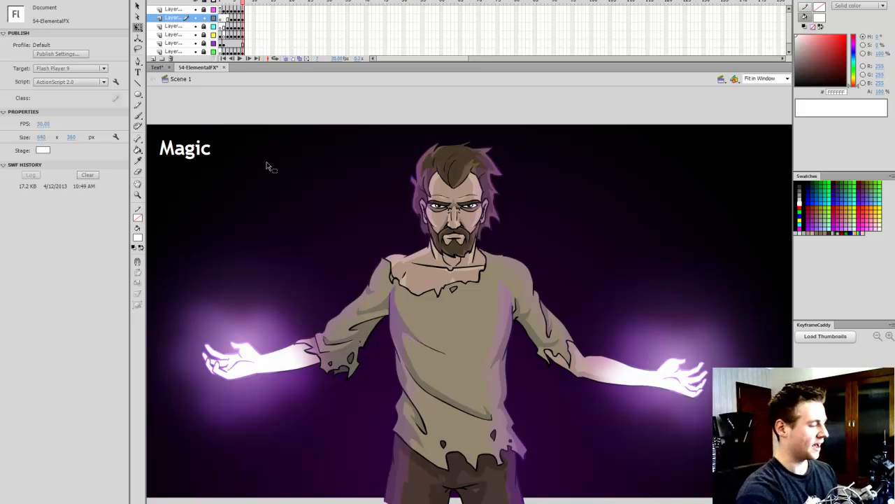
Add a new layer above the effect layer and insert a blank keyframe on it at the Magic frame
key(b)
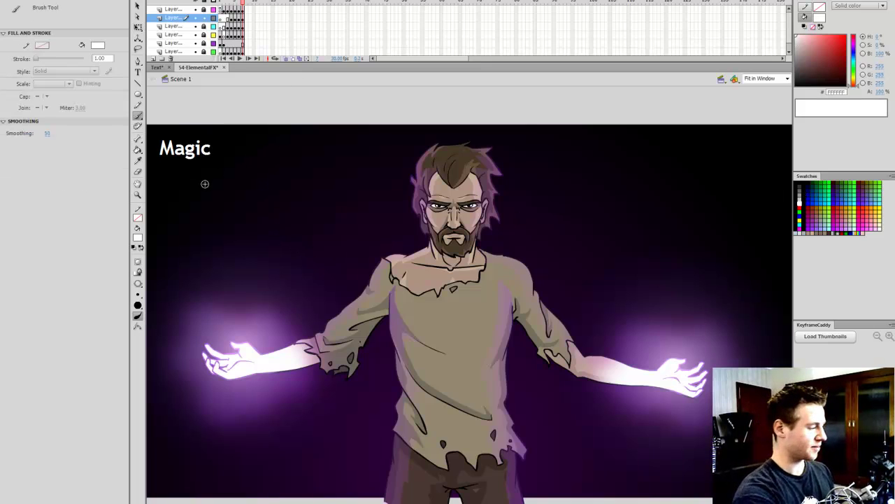
click(153, 59)
click(243, 18)
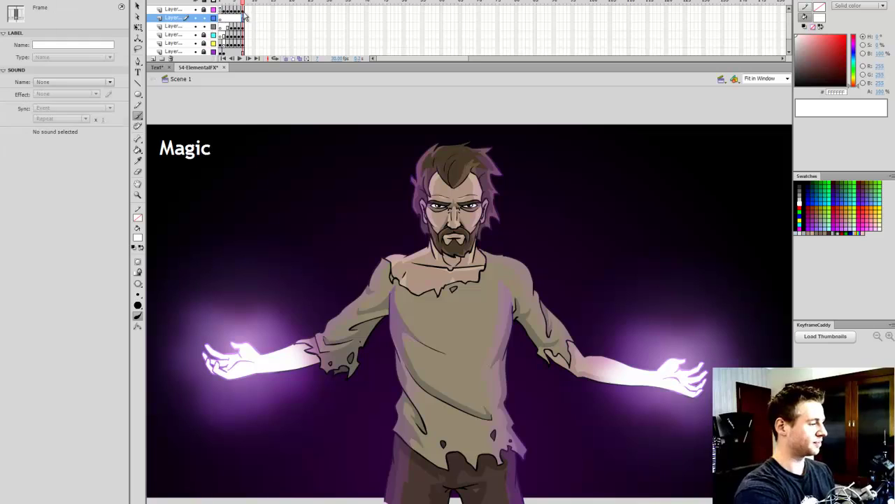
key(F7)
key(q)
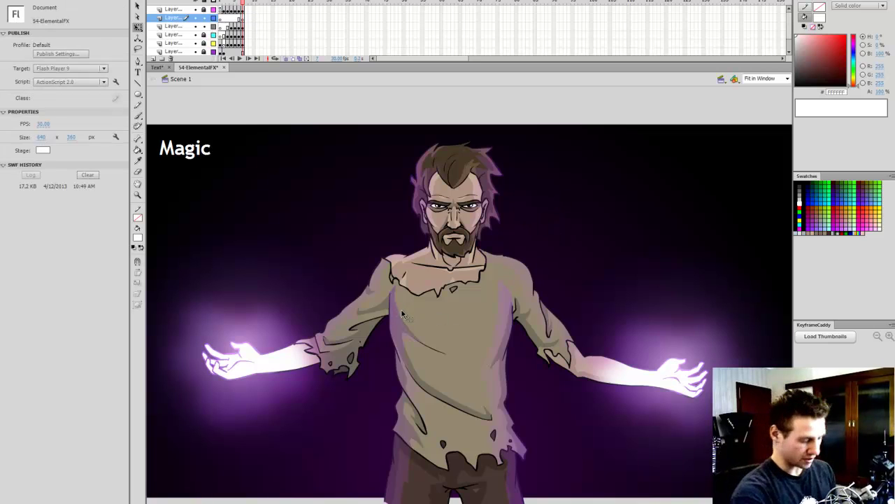
Paint small white sparkle dots clustered around the character's right hand, thinning out as they rise above it
key(b)
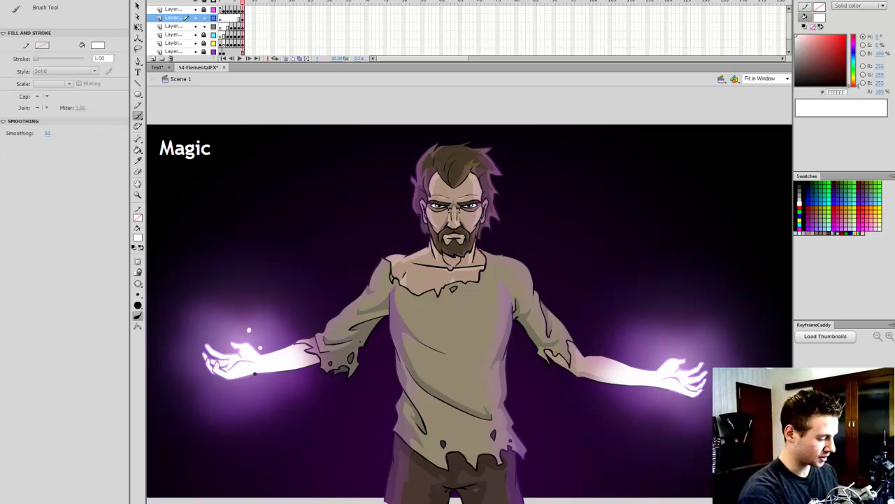
click(266, 377)
click(254, 388)
click(238, 399)
click(221, 392)
click(200, 382)
click(227, 407)
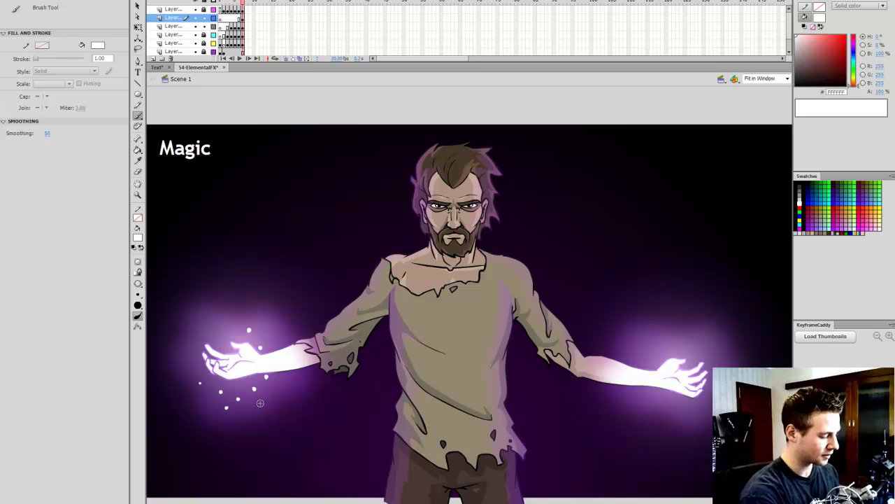
click(263, 401)
click(277, 390)
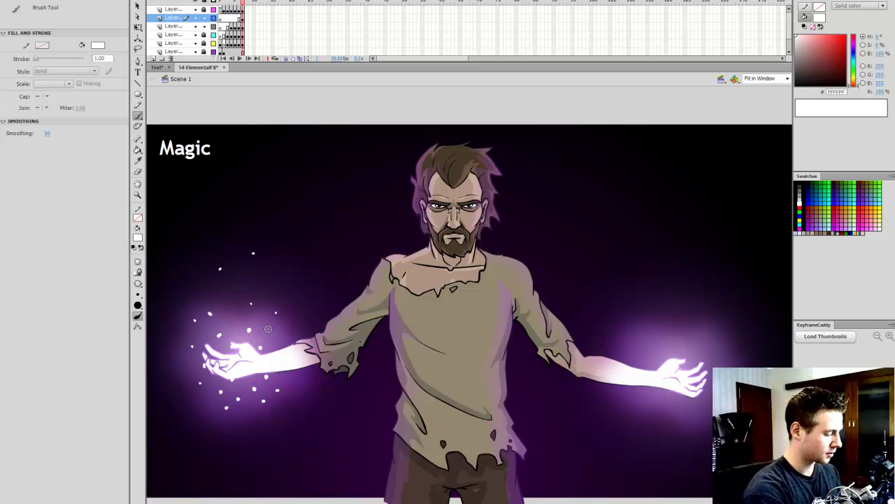
click(232, 230)
click(293, 286)
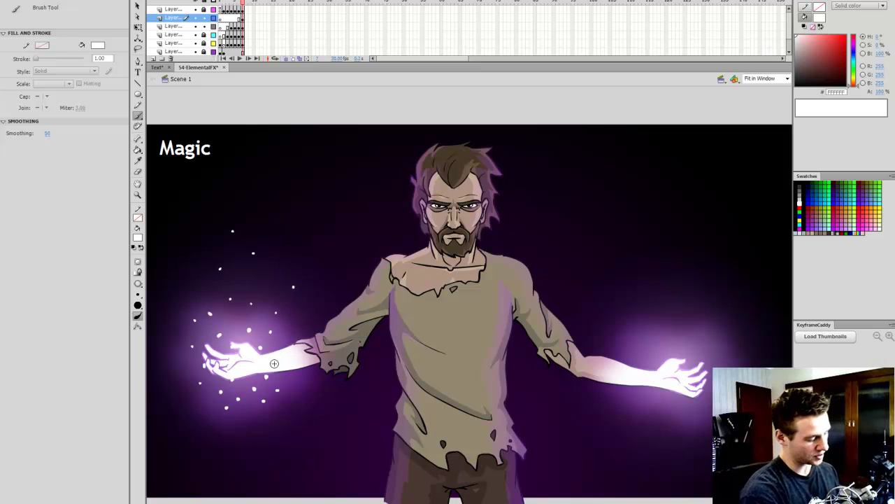
click(204, 251)
click(253, 219)
click(246, 185)
click(258, 165)
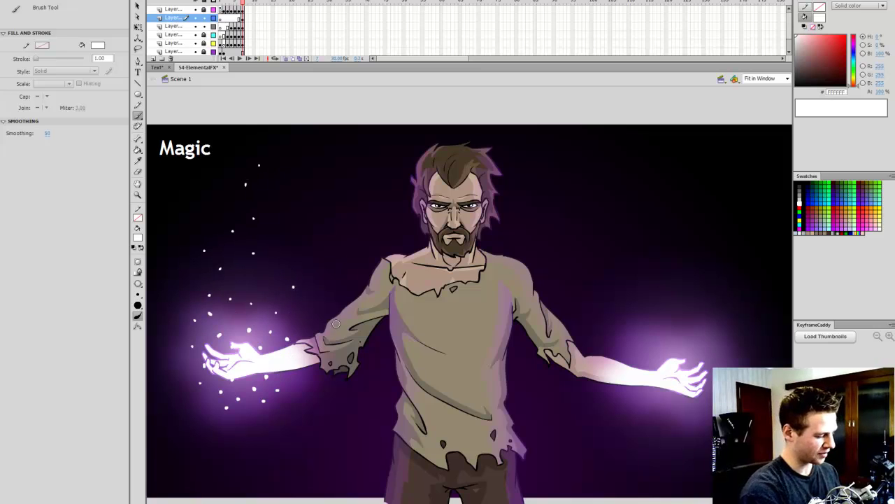
click(263, 283)
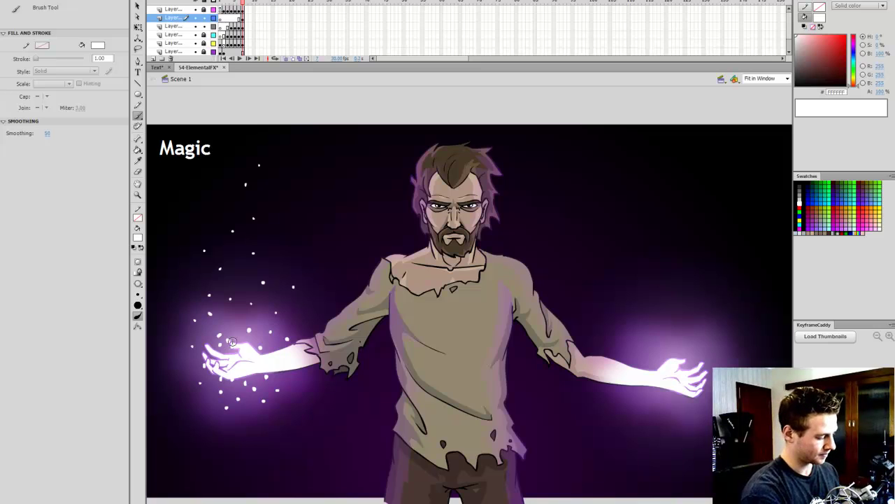
Paint a few white sparkle dots around the character's left hand
click(646, 354)
click(641, 366)
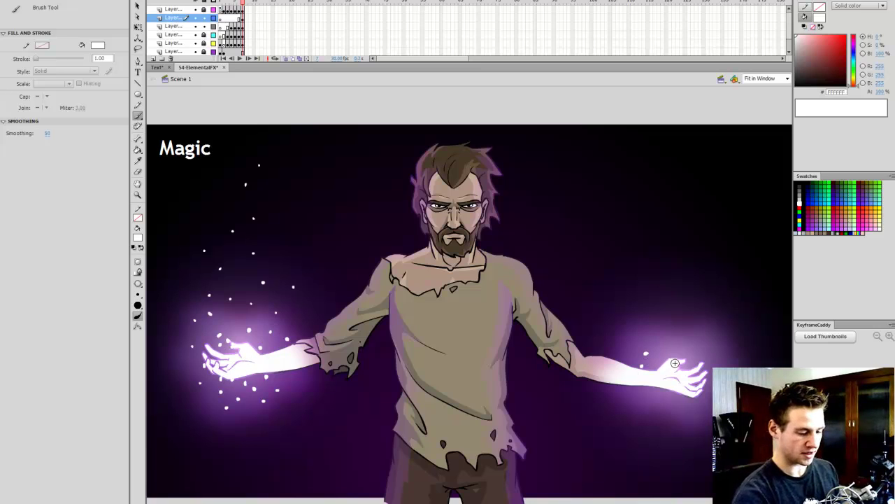
click(682, 402)
key(q)
drag(319, 150, 173, 455)
drag(552, 338, 567, 350)
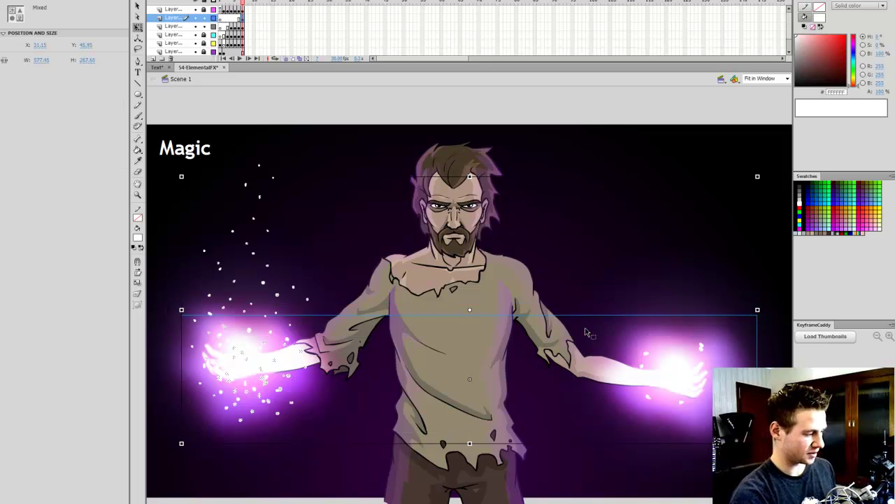
Add one more dot beside the right hand's sparkles, paste a copy of the group and place it around the left hand
click(294, 383)
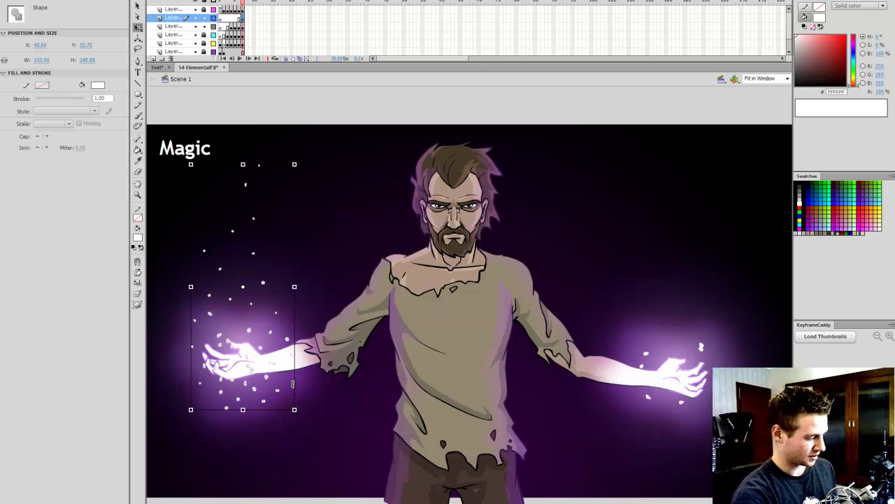
key(ctrl+v)
drag(483, 249, 679, 230)
click(654, 166)
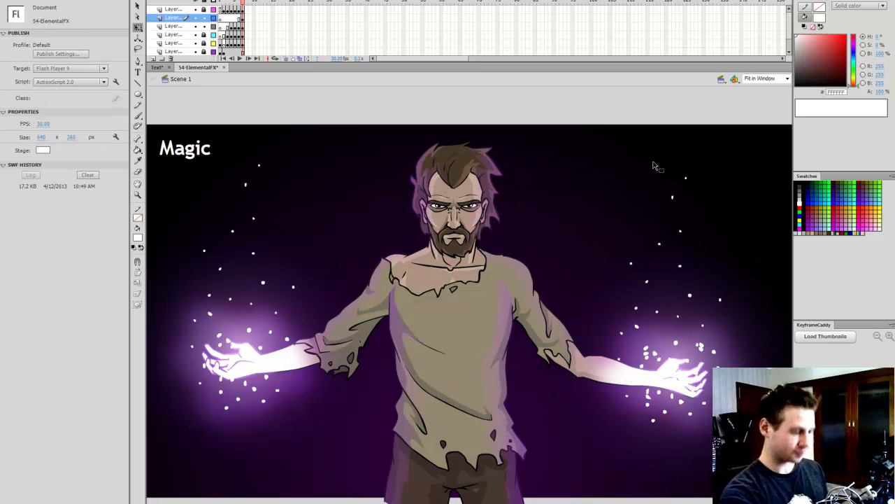
key(z)
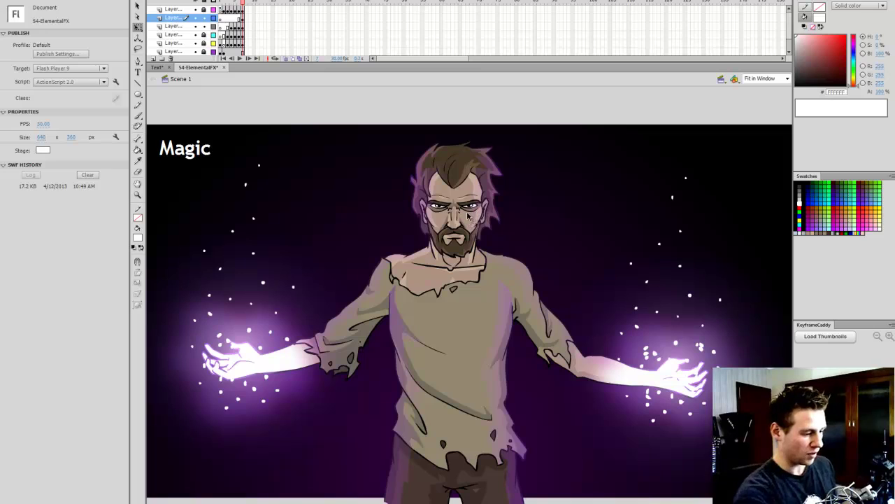
Paint both of the character's eyes solid white and add a few small sparkle dots beside their outer corners
click(470, 214)
key(b)
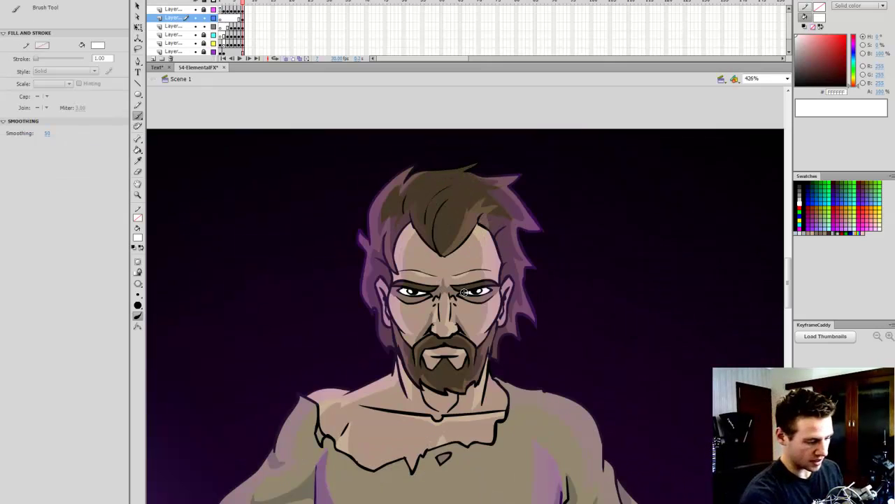
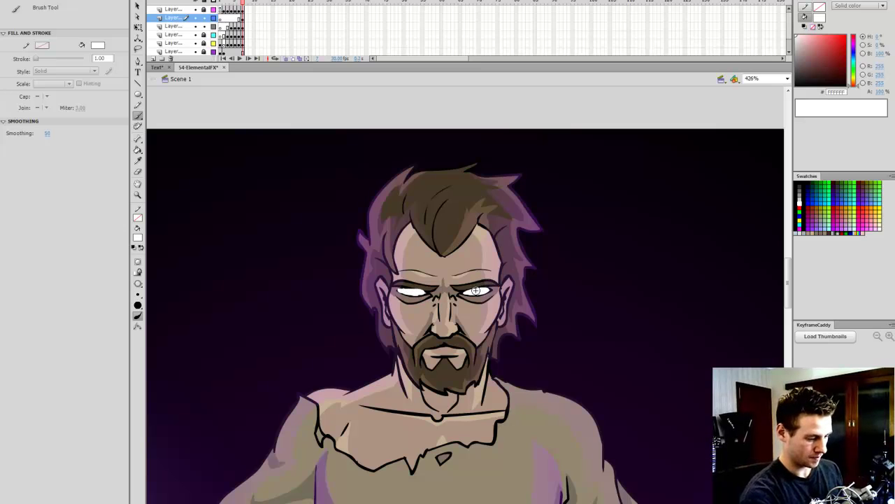
drag(488, 291, 513, 271)
drag(419, 294, 396, 296)
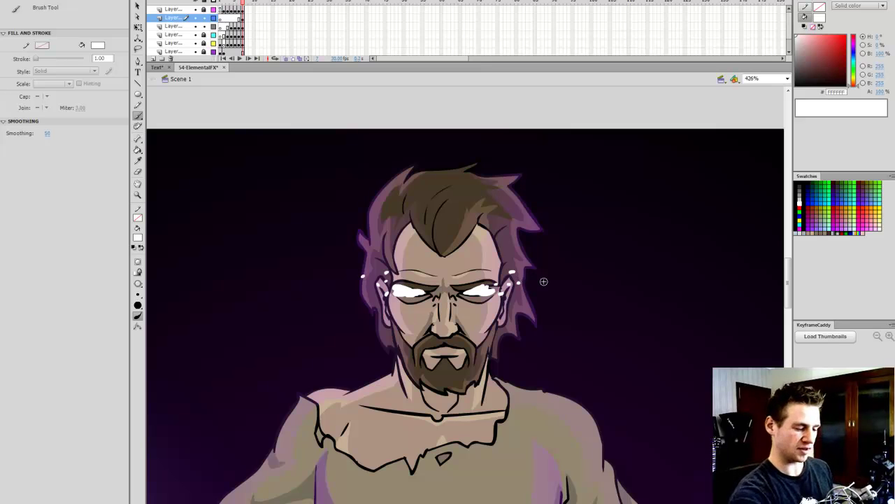
click(788, 79)
click(762, 88)
Convert the sparkle and eye artwork on the Magic frame into a movie clip symbol named MagicSparks
key(q)
click(241, 18)
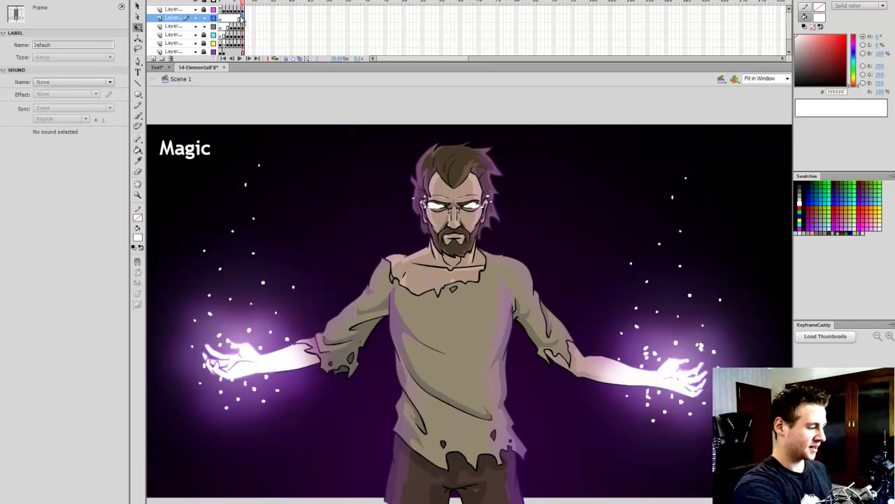
key(F8)
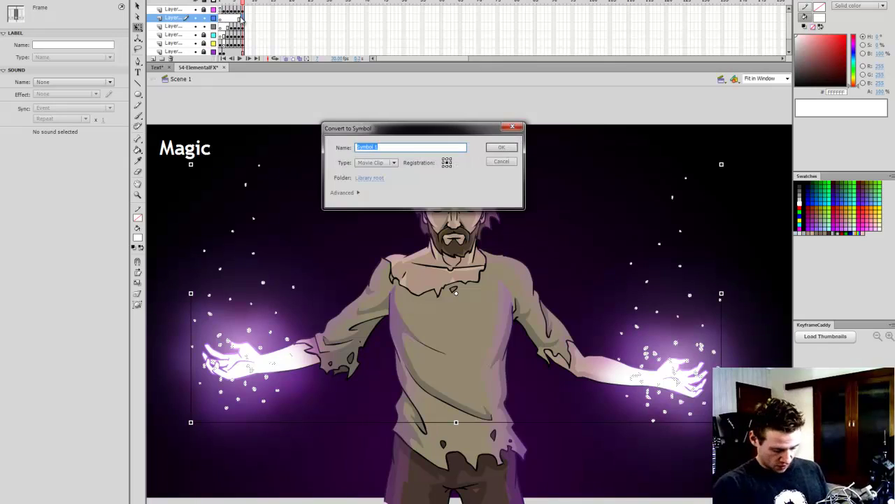
text(MagicSparks)
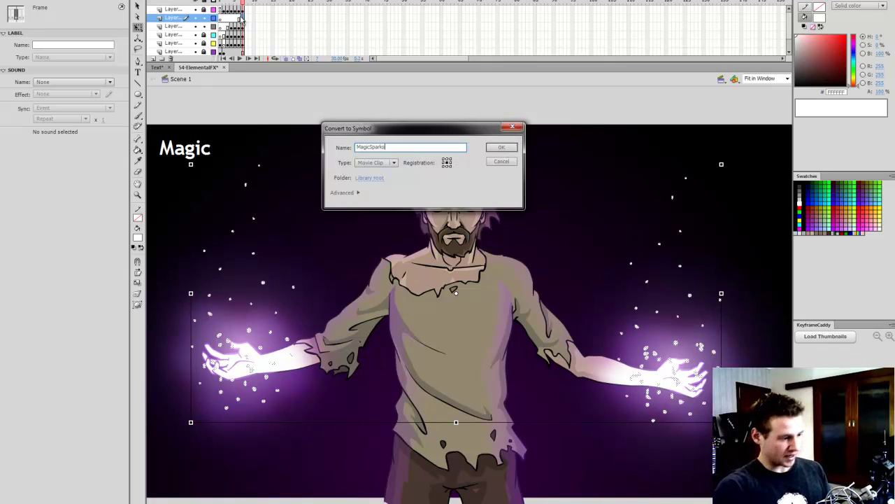
key(Return)
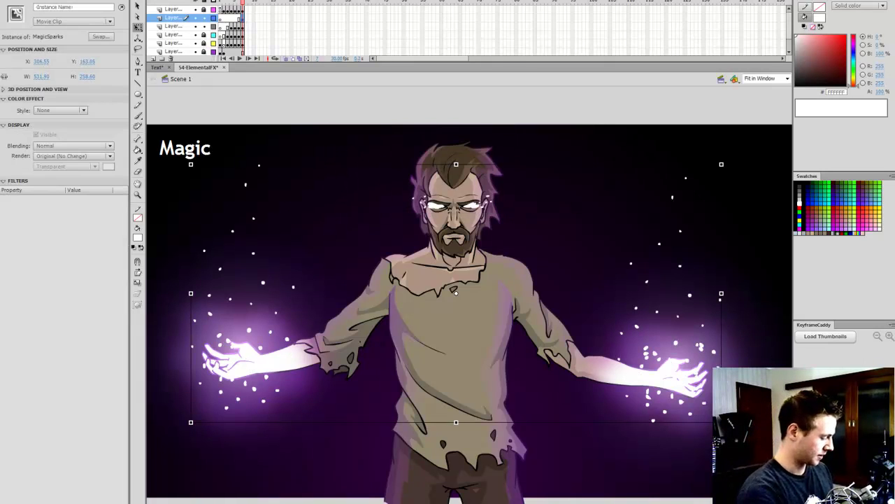
Add a Glow filter to the MagicSparks symbol with High quality and a purple colour of RGB 145, 53, 255
click(6, 501)
click(52, 469)
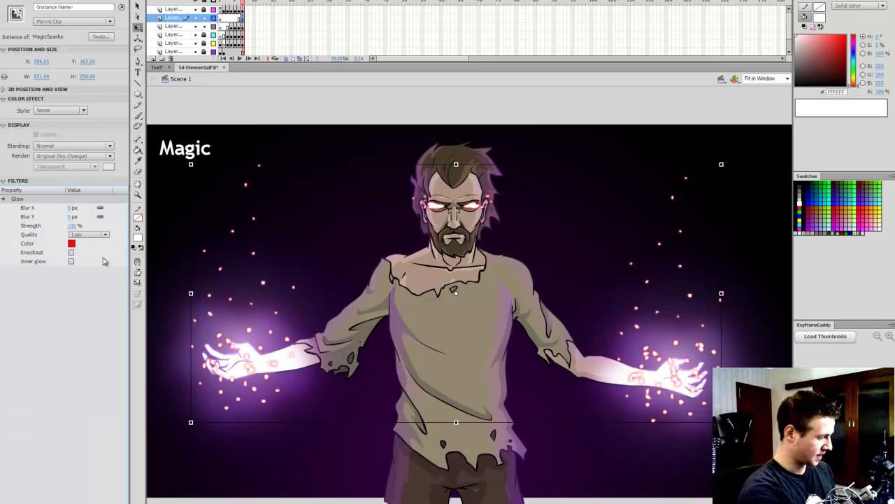
click(88, 234)
click(83, 260)
click(71, 243)
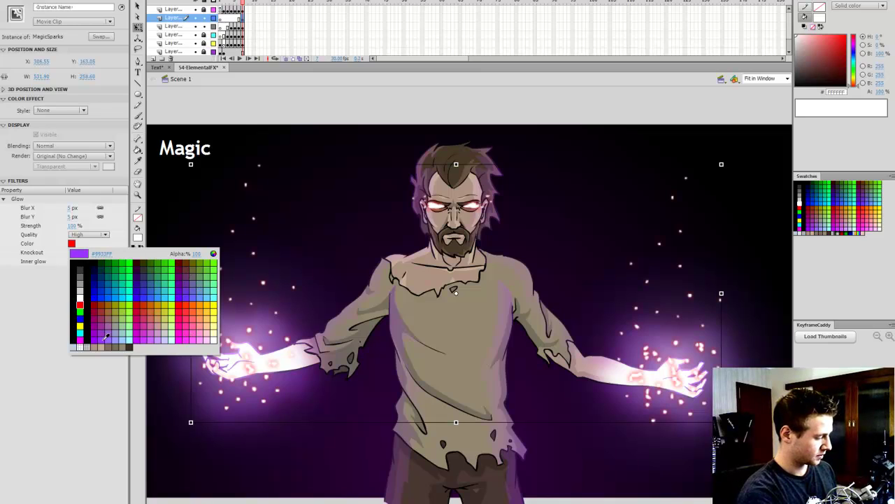
click(213, 254)
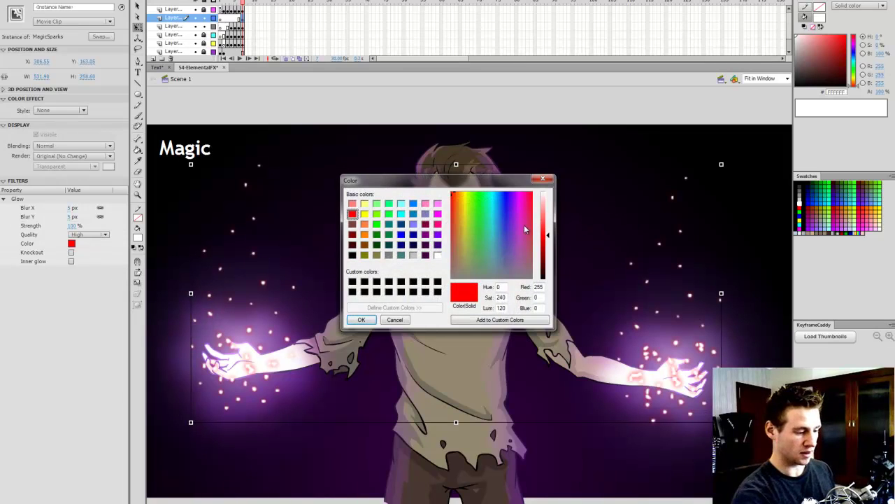
click(511, 196)
drag(548, 238, 550, 224)
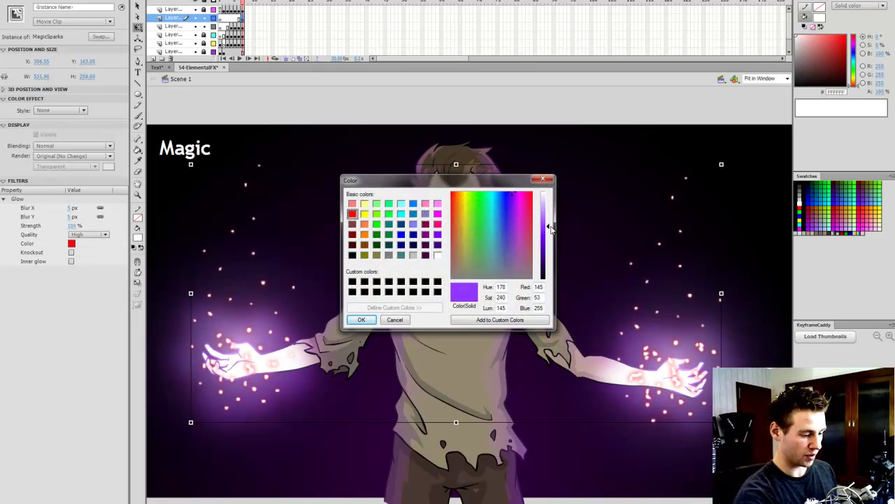
click(361, 319)
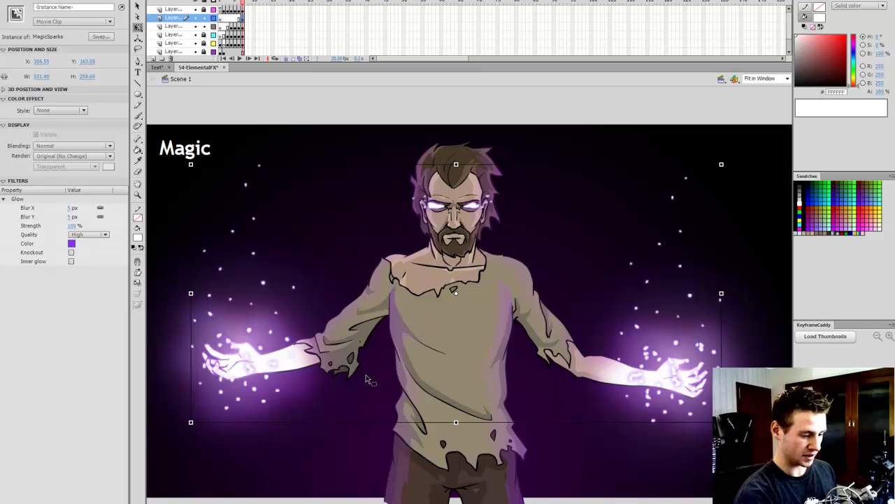
Raise the strength of the purple glow on the MagicSparks symbol to about 160%
click(73, 226)
drag(83, 225, 102, 224)
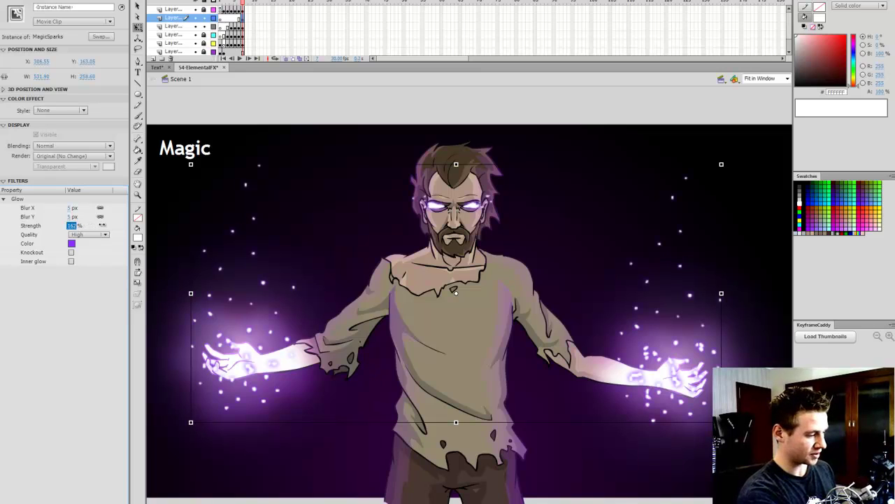
key(Return)
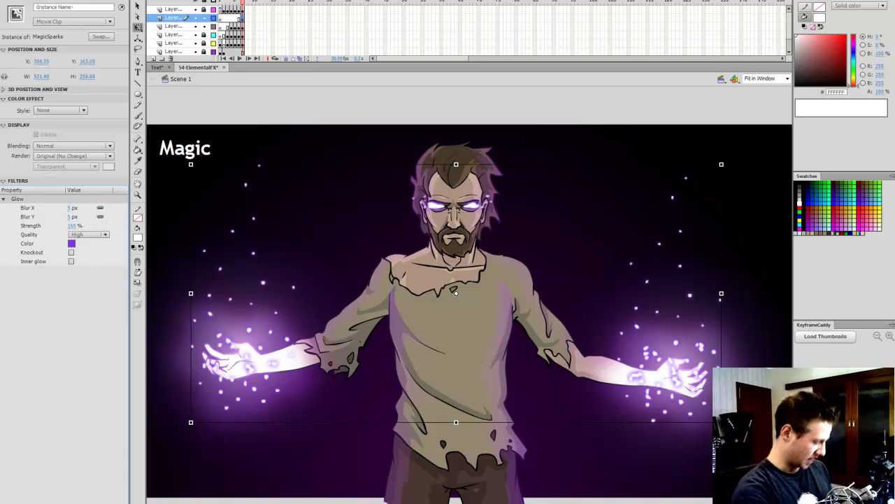
Add a Blur filter to the MagicSparks symbol with High quality and a 2 px blur in X and Y
click(5, 502)
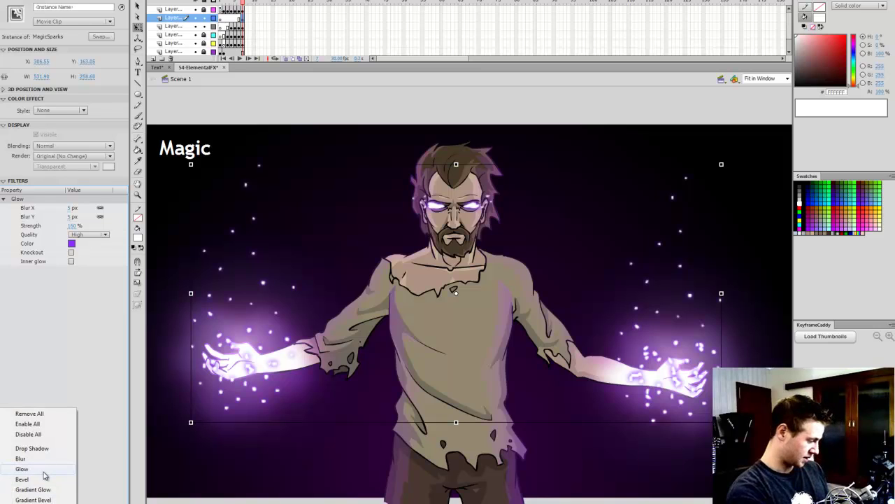
click(25, 459)
click(90, 297)
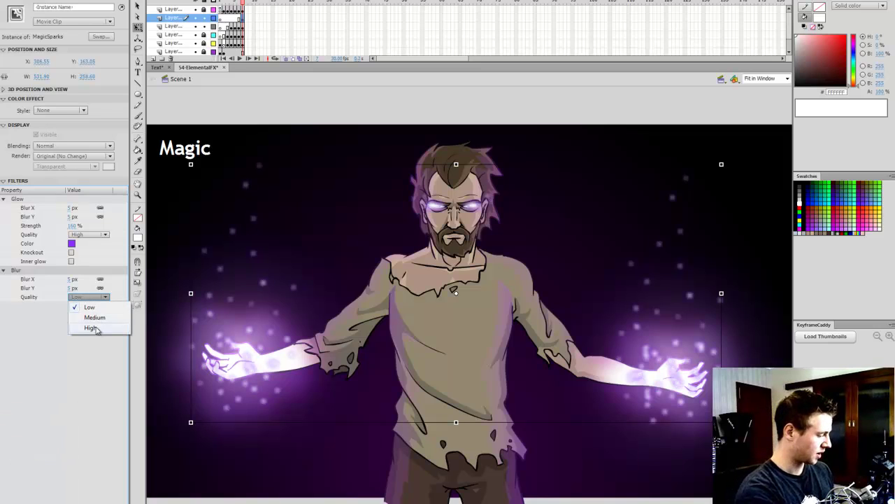
click(91, 328)
click(70, 278)
text(2)
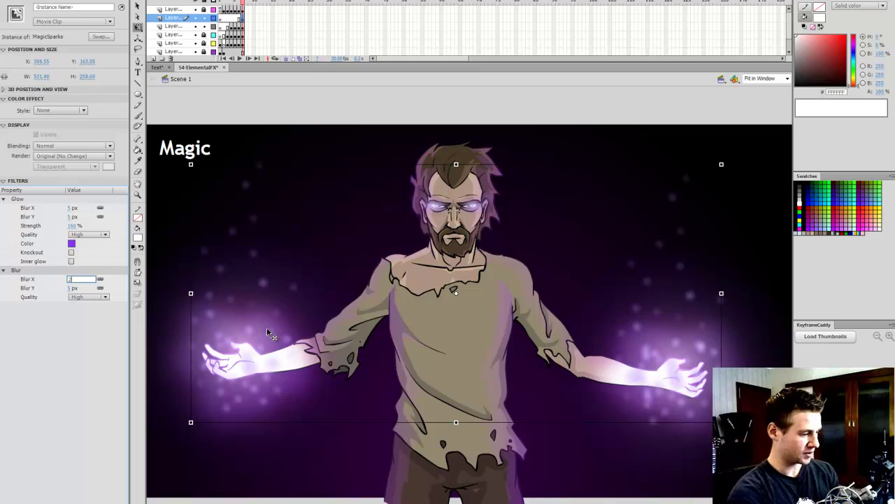
key(Return)
Inside the MagicSparks symbol, enlarge the white paint over both eyes into full ovals, return to the main scene and save the document
double_click(480, 214)
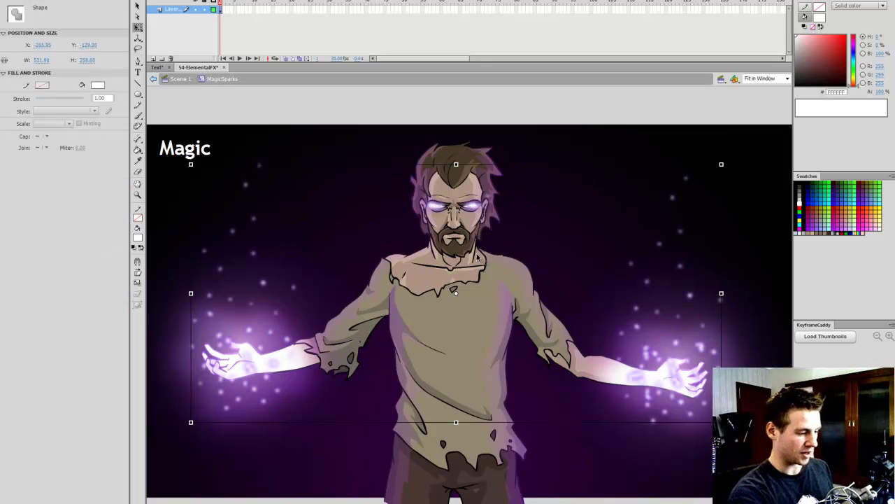
key(ctrl+=)
key(b)
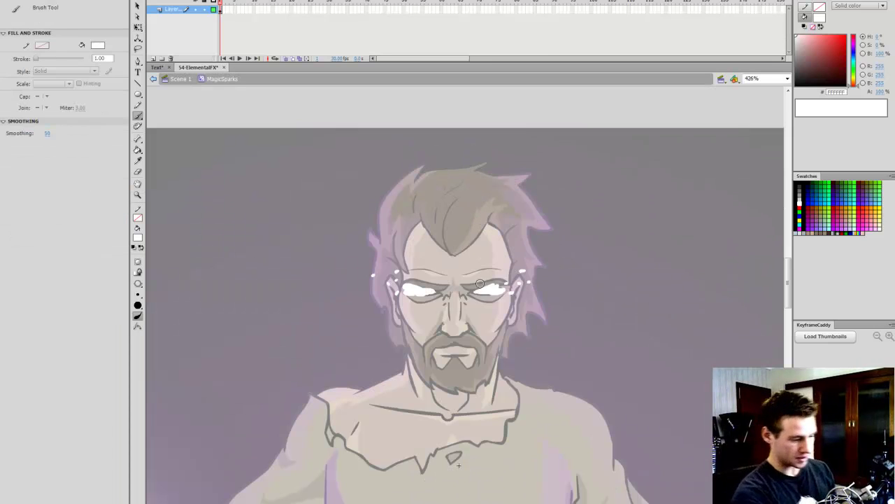
drag(470, 295, 501, 291)
key(k)
click(478, 289)
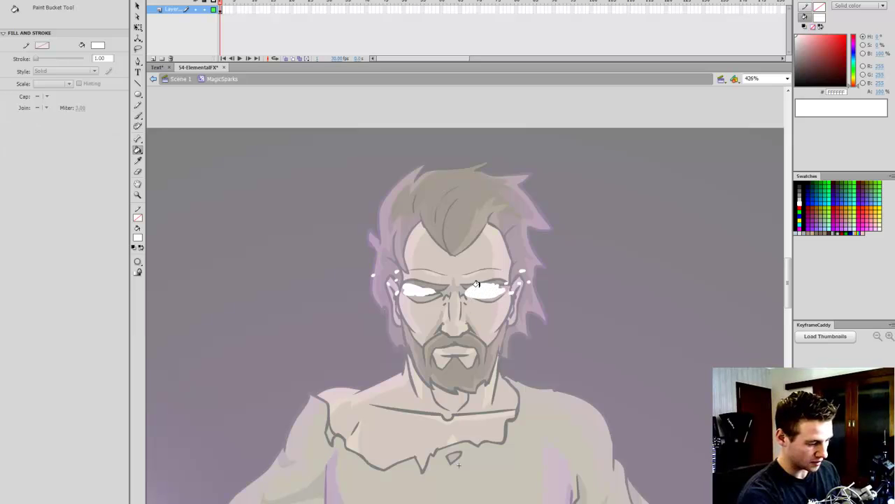
key(b)
drag(406, 285, 434, 286)
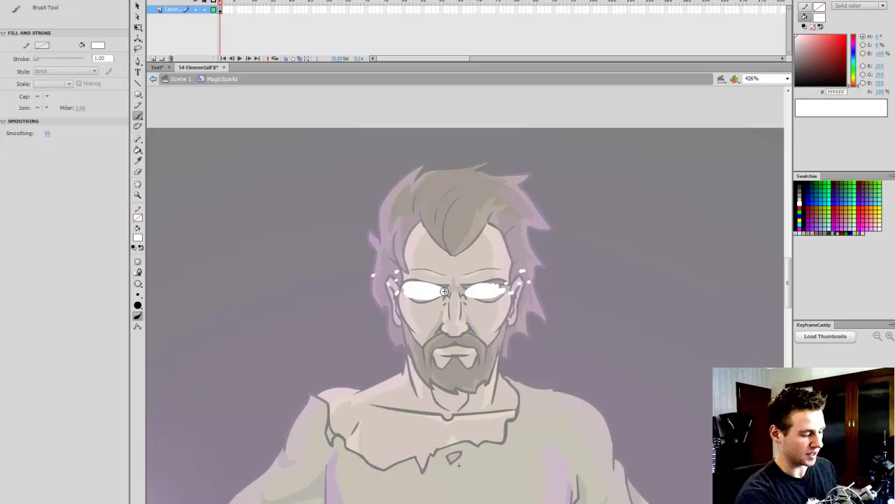
key(v)
double_click(575, 105)
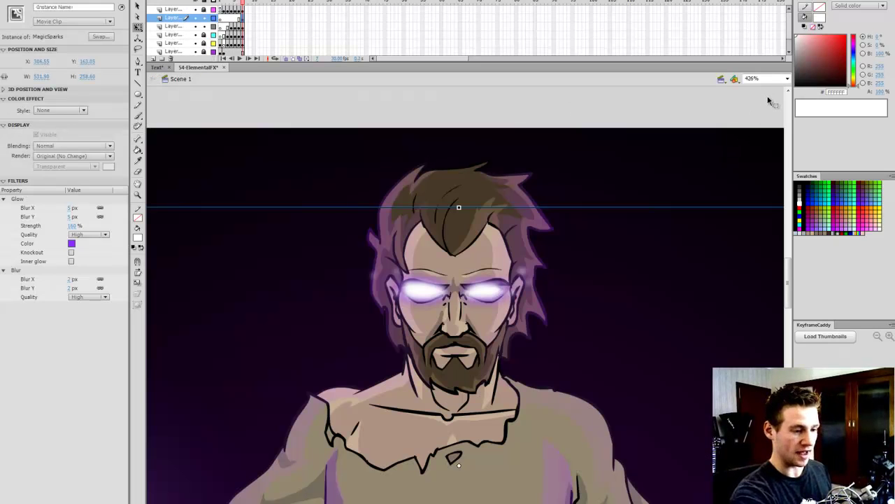
click(787, 78)
click(759, 87)
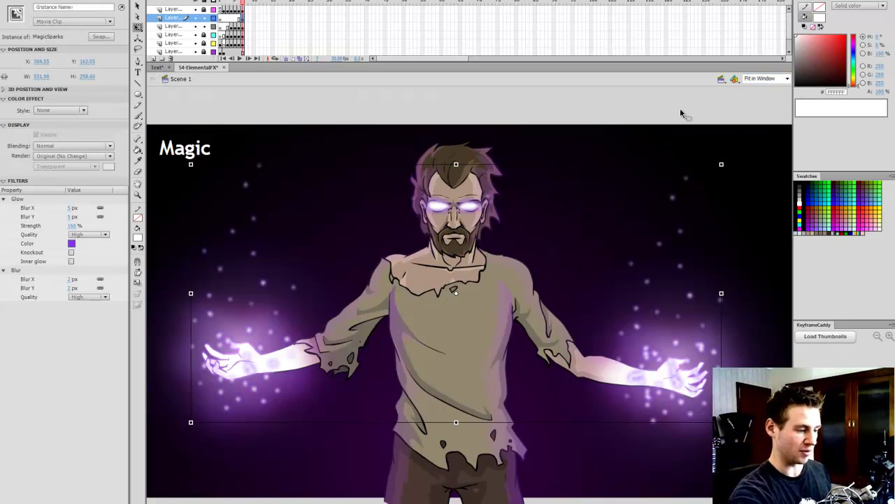
click(737, 310)
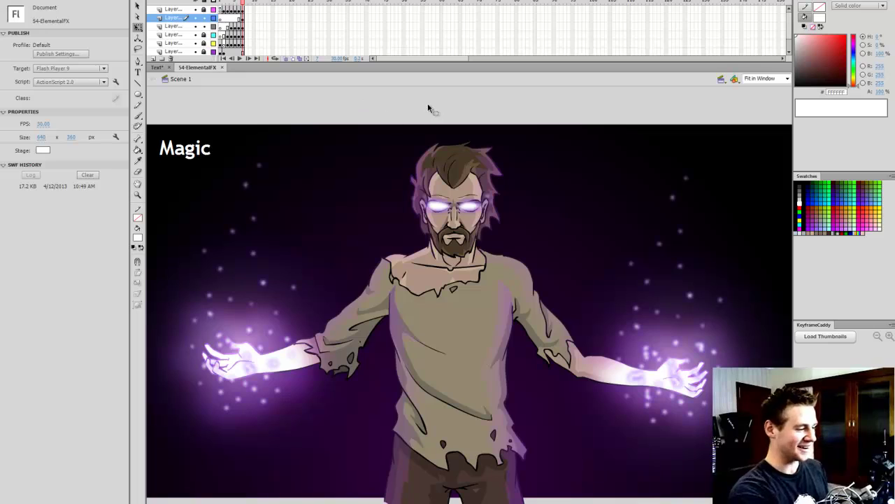
Draw a light grey (#C9C9C9) circle without an outline over the character's lower torso
click(138, 96)
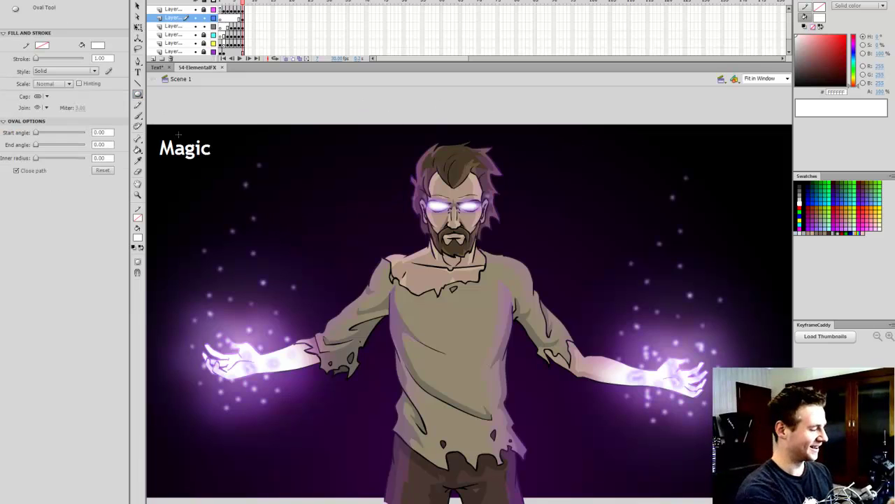
click(140, 239)
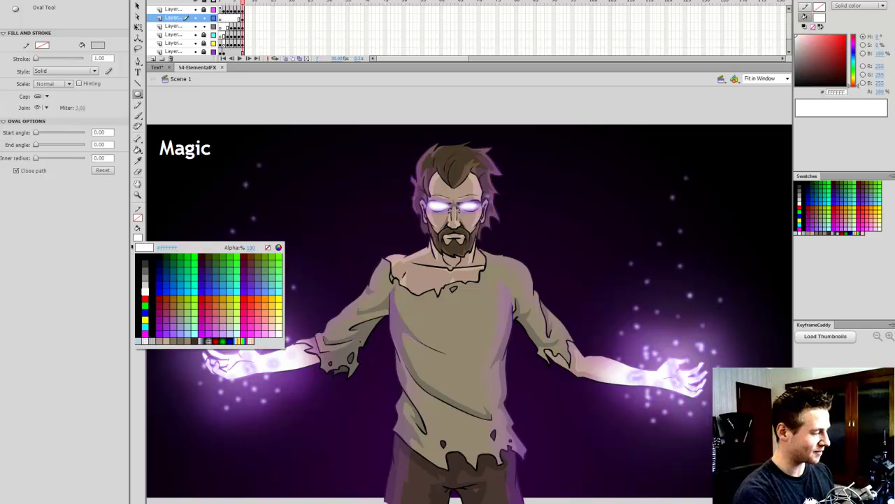
click(210, 340)
drag(488, 366, 547, 424)
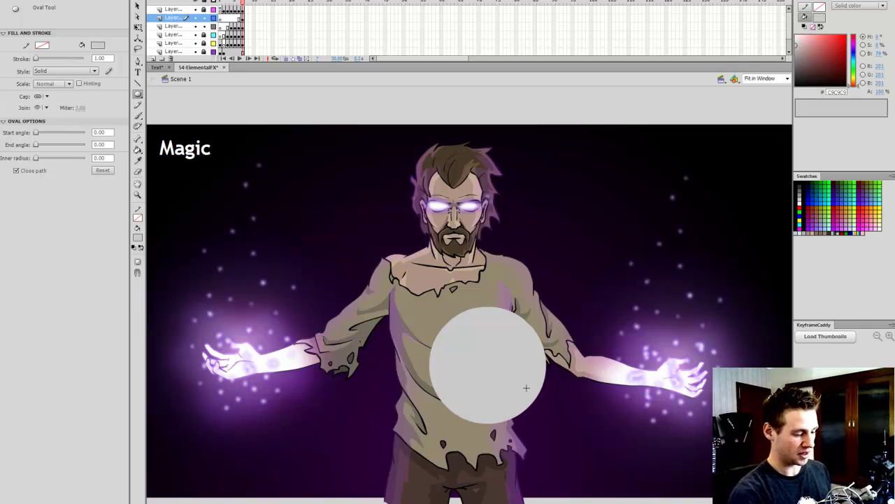
Move the circle up to the character's chest and fill it with the white-to-black radial gradient
key(q)
click(510, 384)
mouse_move(503, 393)
mouse_down()
mouse_move(468, 378)
mouse_move(482, 346)
mouse_up()
click(838, 227)
click(555, 147)
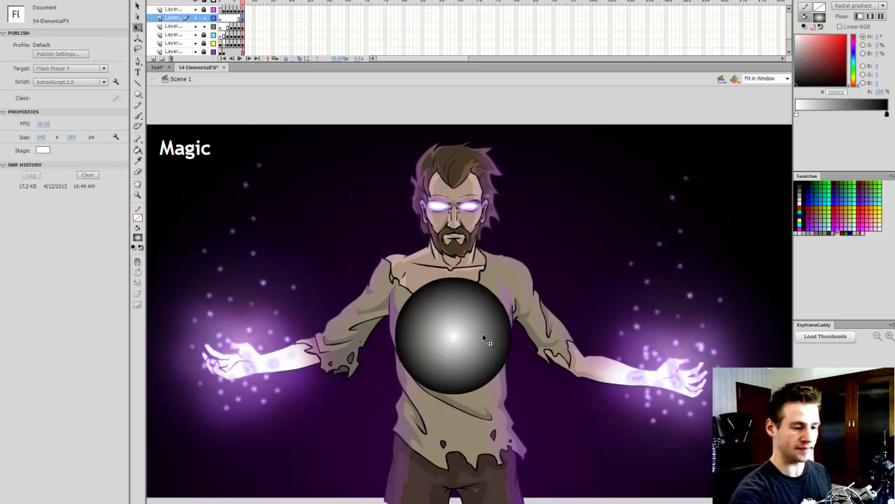
Change the circle's radial gradient to white at the centre fading to transparent white at the edge
click(483, 333)
click(797, 114)
drag(799, 66, 794, 31)
click(887, 114)
drag(879, 93, 689, 125)
click(572, 128)
click(482, 328)
Reshape the circle into a thin horizontal streak about 4 px high, set its centre colour's alpha to 64% and place it across the eyes
drag(511, 392, 805, 281)
drag(880, 92, 855, 103)
key(v)
drag(588, 281, 462, 214)
click(543, 112)
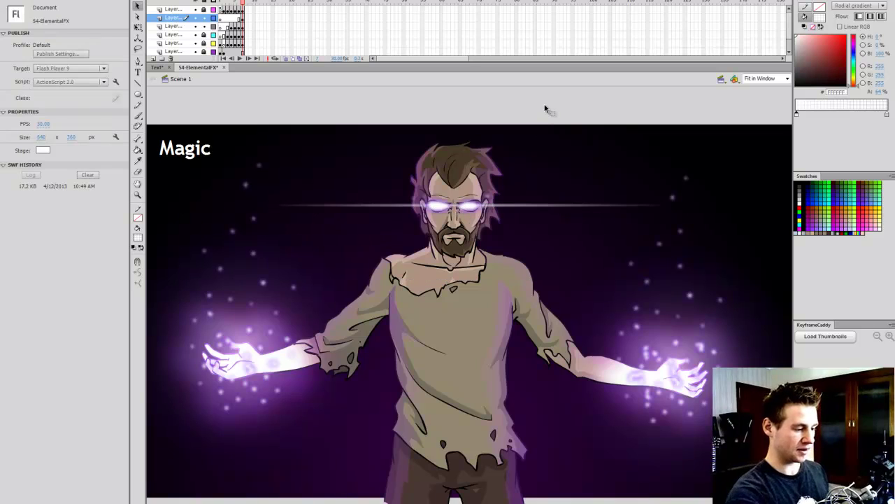
Nudge the light streak slightly lower across the glowing eyes and save the document
click(544, 210)
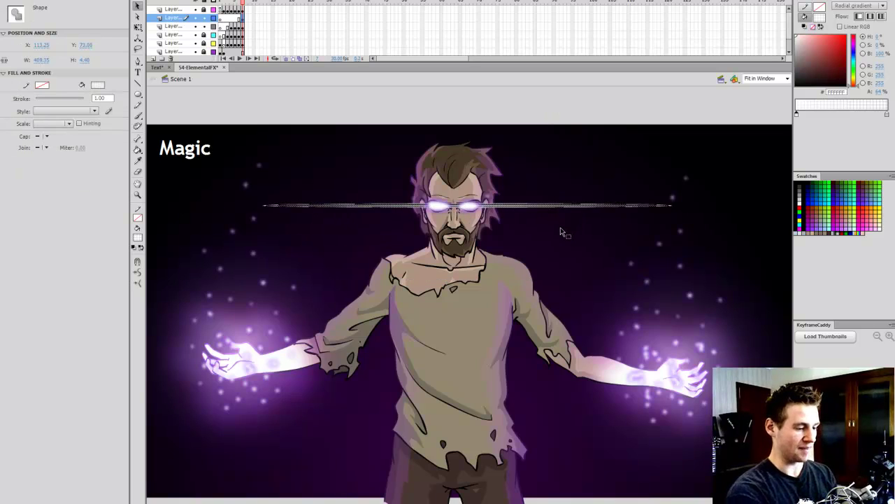
click(605, 100)
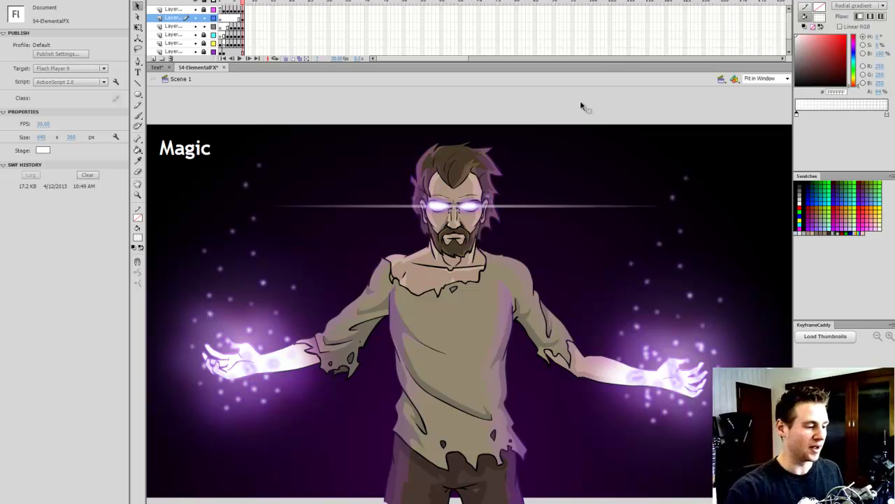
key(ctrl+Return)
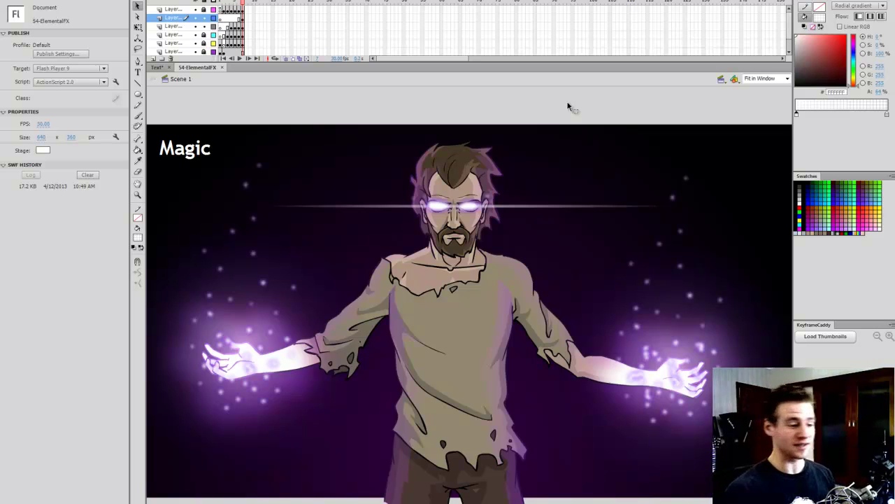
Review the finished frames in order from Base through Fire, Ice, Electricity and Acid to Magic
click(225, 2)
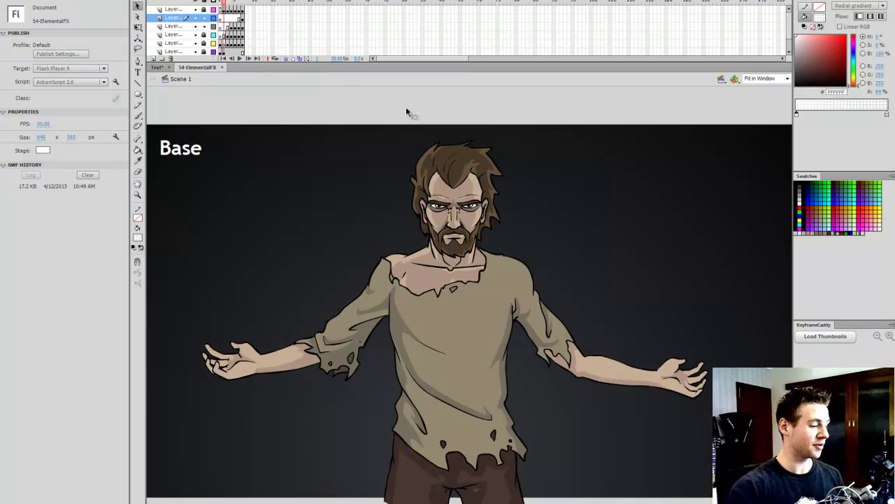
key(period)
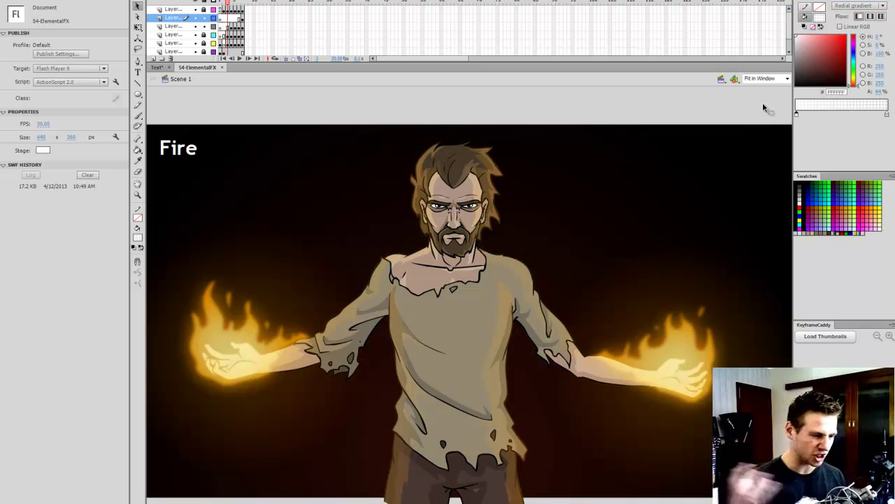
key(period)
key(period)
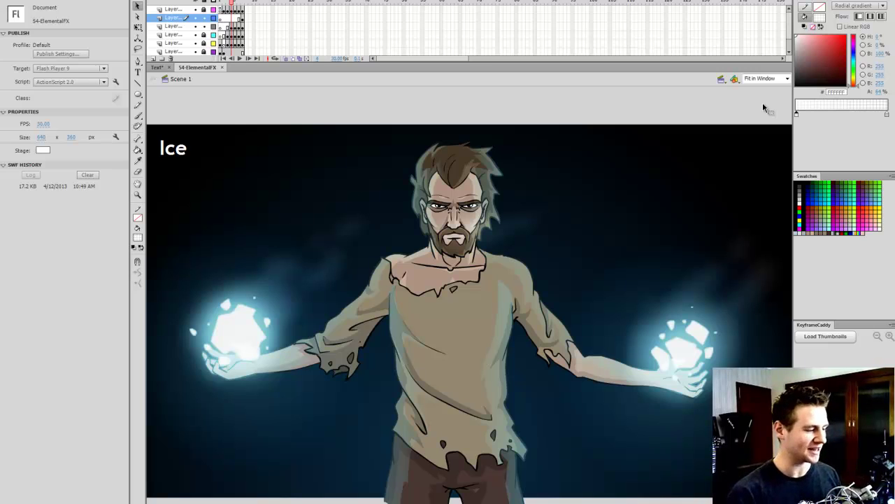
key(period)
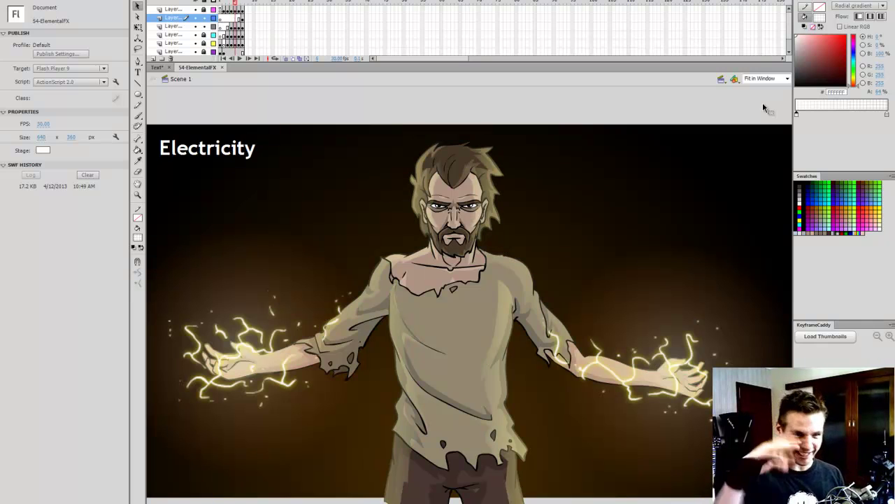
key(period)
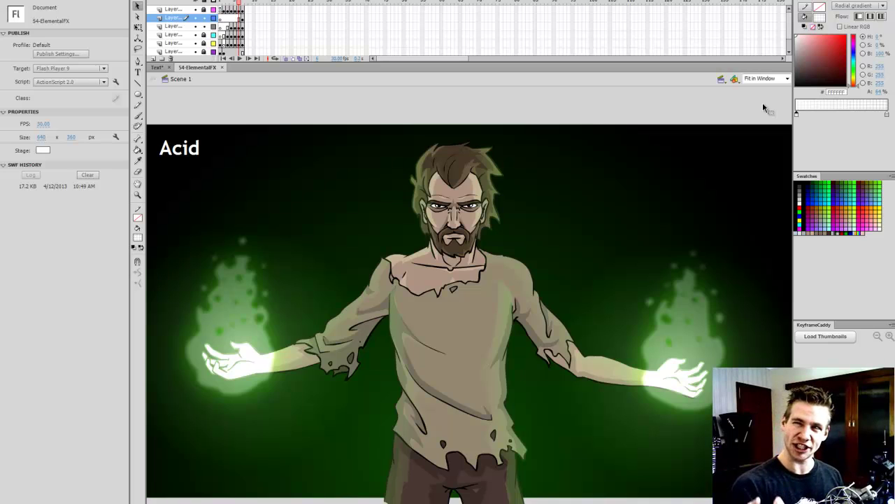
key(period)
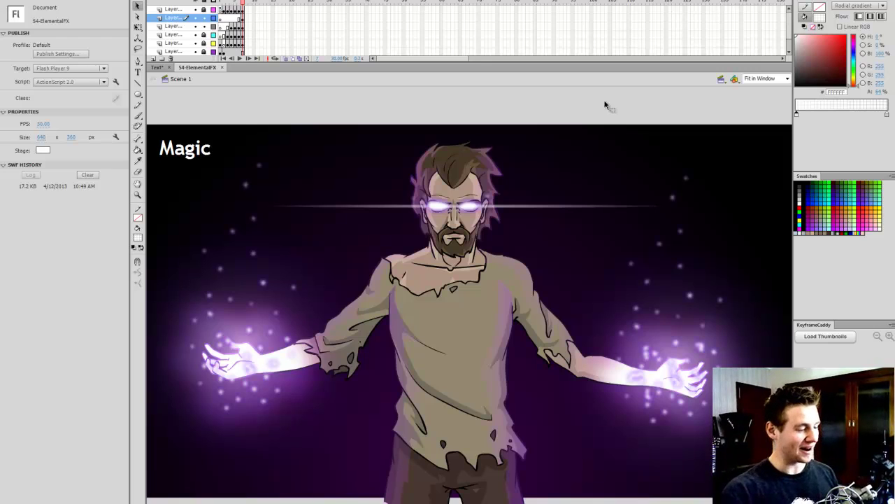
Flip back and forth between the Fire and Magic frames to compare the hand effects, lighting and backgrounds
key(comma)
key(comma)
key(period)
key(period)
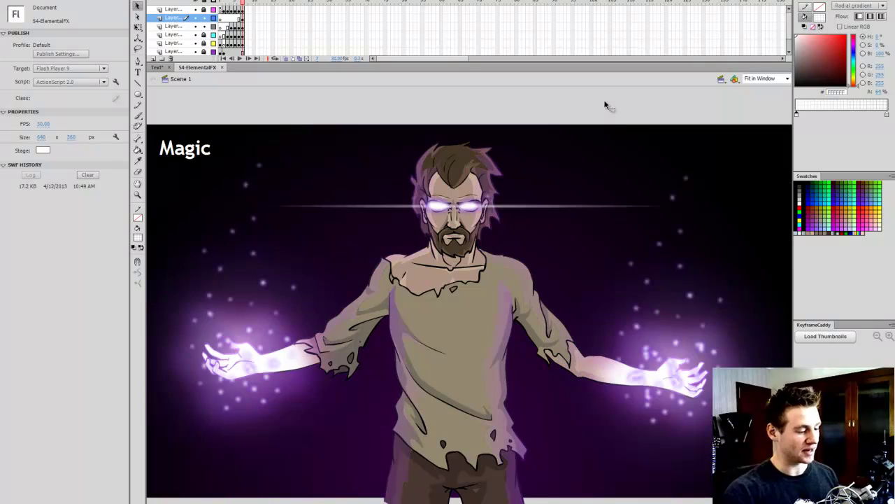
key(comma)
key(comma)
key(comma)
key(comma)
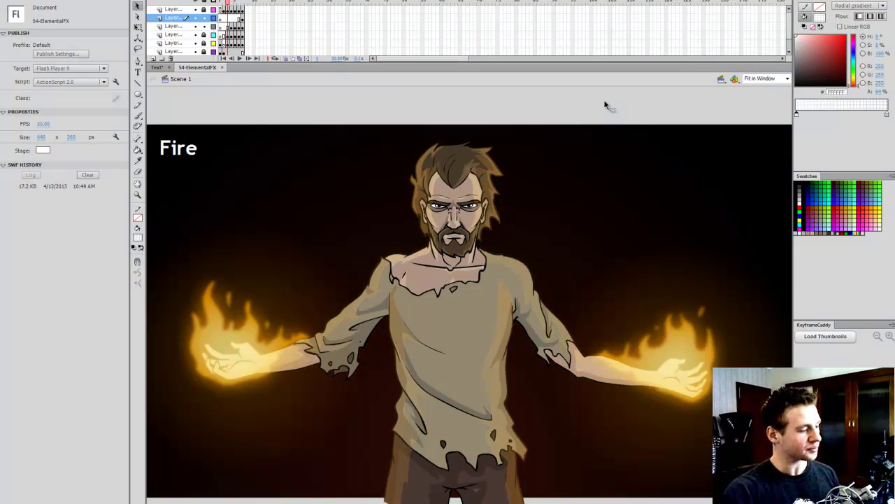
key(period)
key(period)
key(period)
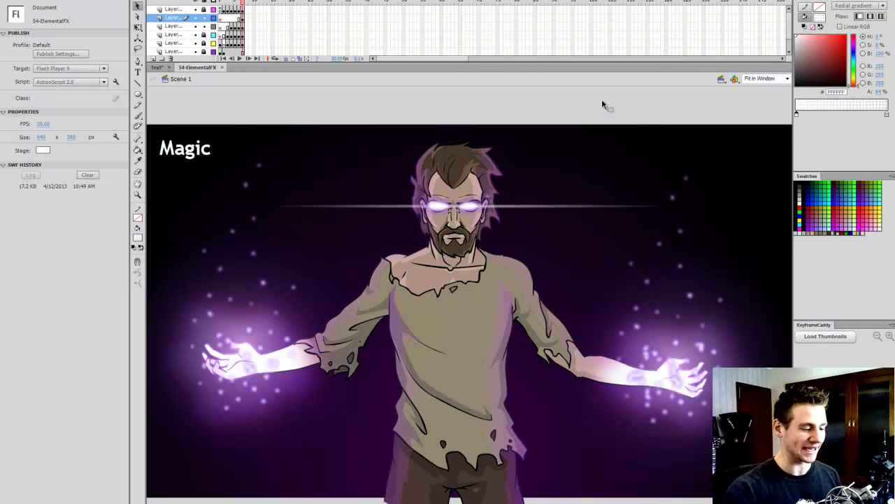
key(comma)
key(comma)
key(comma)
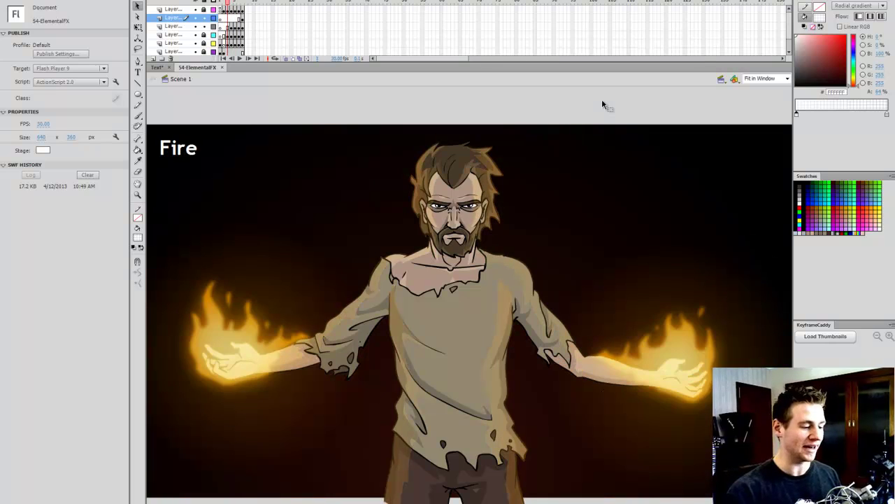
key(period)
key(period)
key(period)
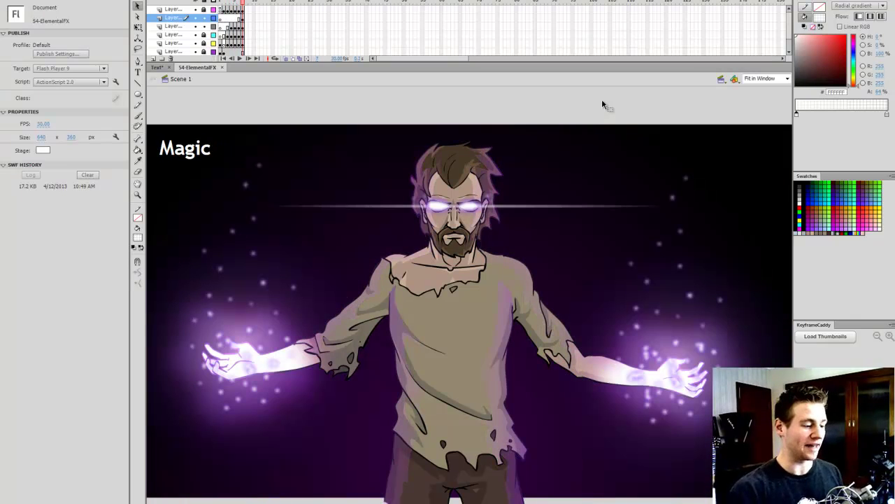